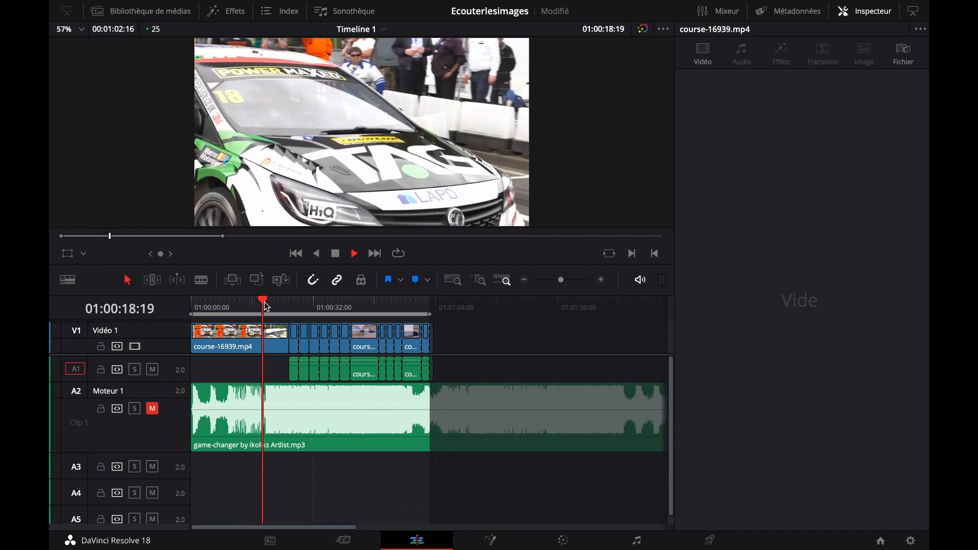
# Play the edit from the helmeted driver's shot at 01:00:25:18 and skim on towards the closing shots
pyautogui.press('space')
pyautogui.moveTo(266, 306); pyautogui.dragTo(288, 304)
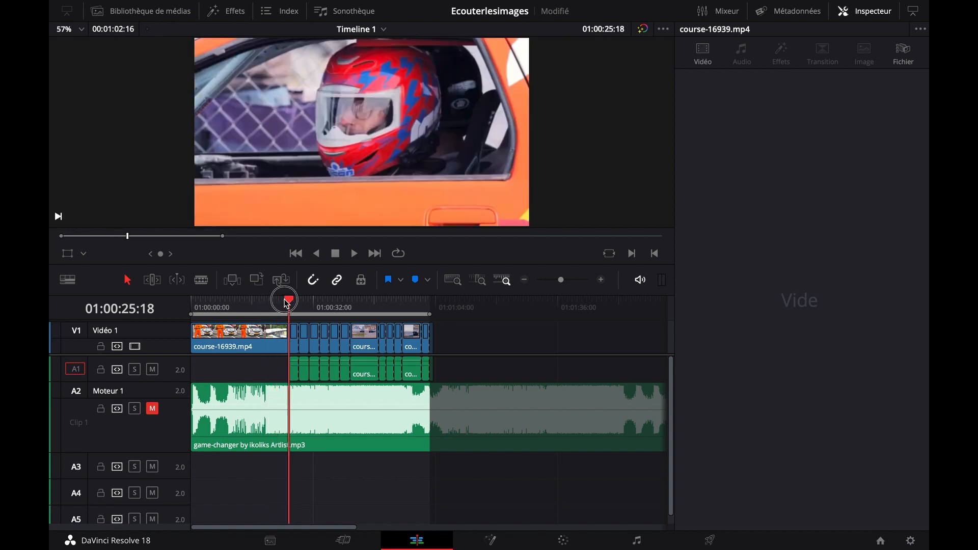
pyautogui.press('space')
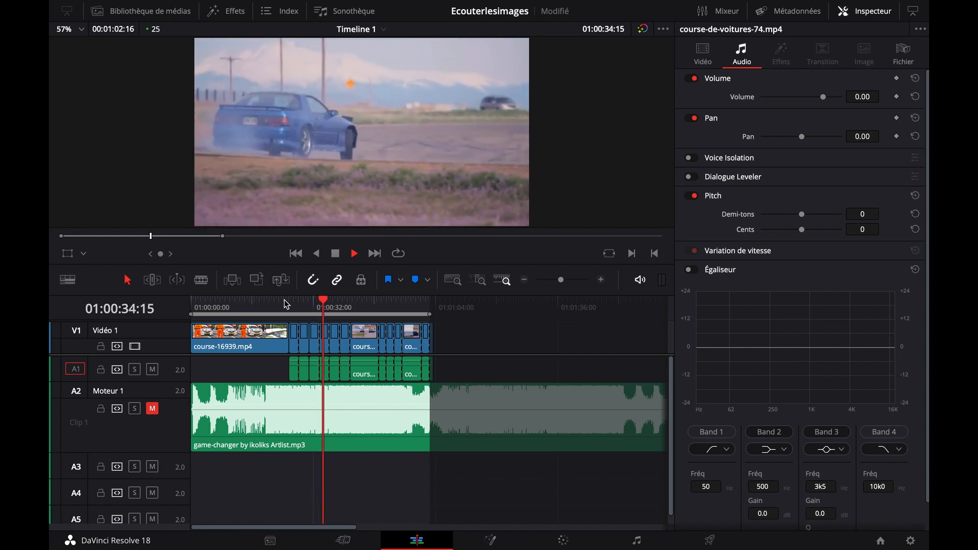
pyautogui.press('space')
pyautogui.moveTo(327, 303); pyautogui.dragTo(421, 306)
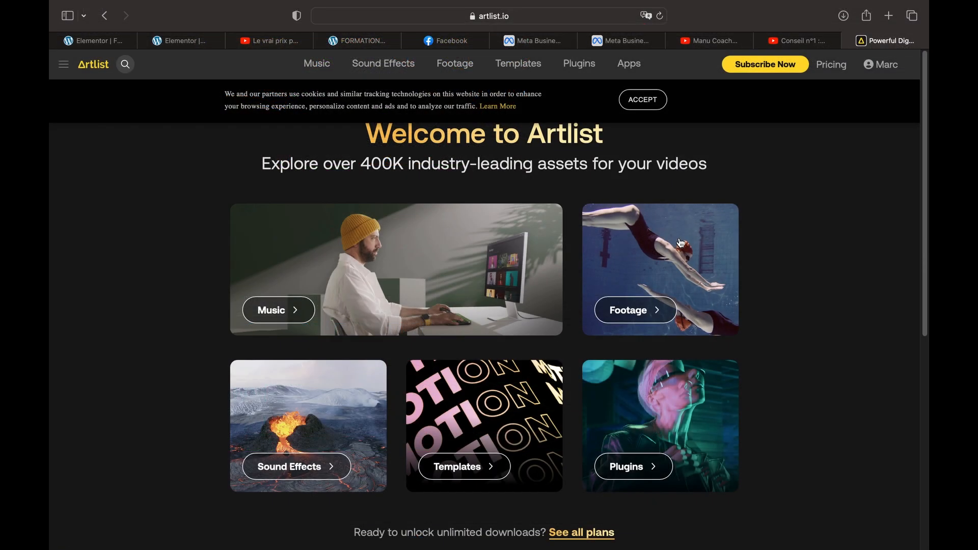
# Switch to Artlist in the browser, open its music catalogue and browse the tracks filtered by the Lifestyle video theme
pyautogui.click(448, 280)
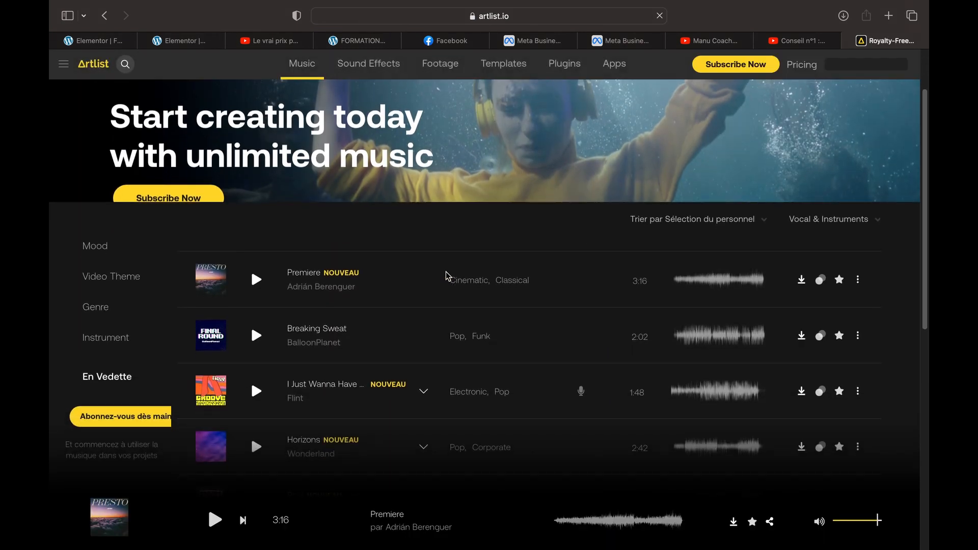
pyautogui.scroll(-5, 426, 280)
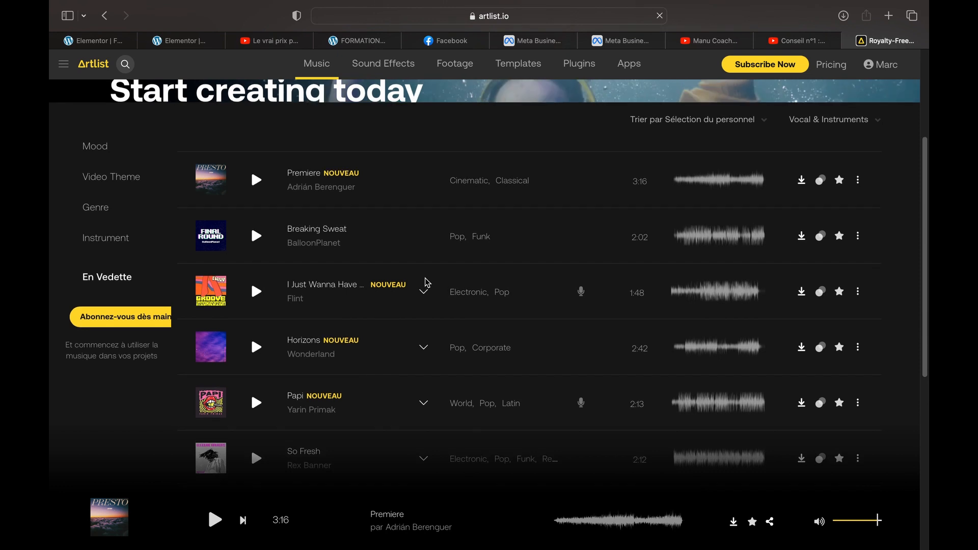
pyautogui.scroll(1, 423, 283)
pyautogui.click(125, 204)
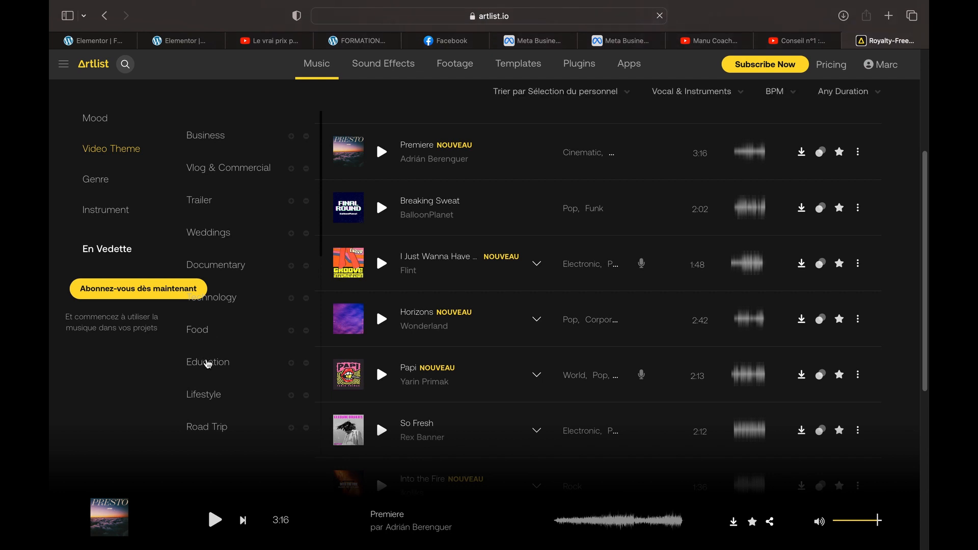
pyautogui.click(210, 395)
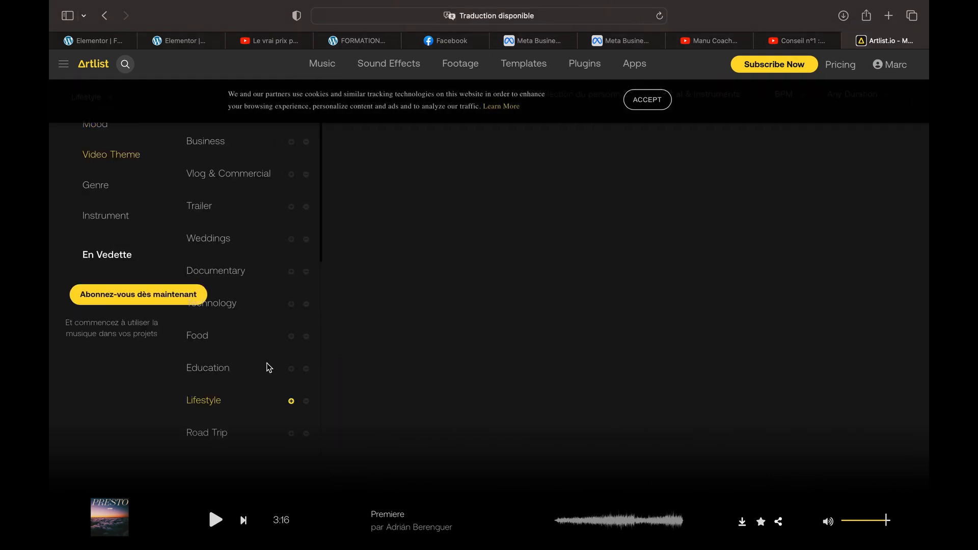
pyautogui.scroll(-1, 269, 367)
pyautogui.scroll(-2, 499, 325)
pyautogui.scroll(-2, 500, 325)
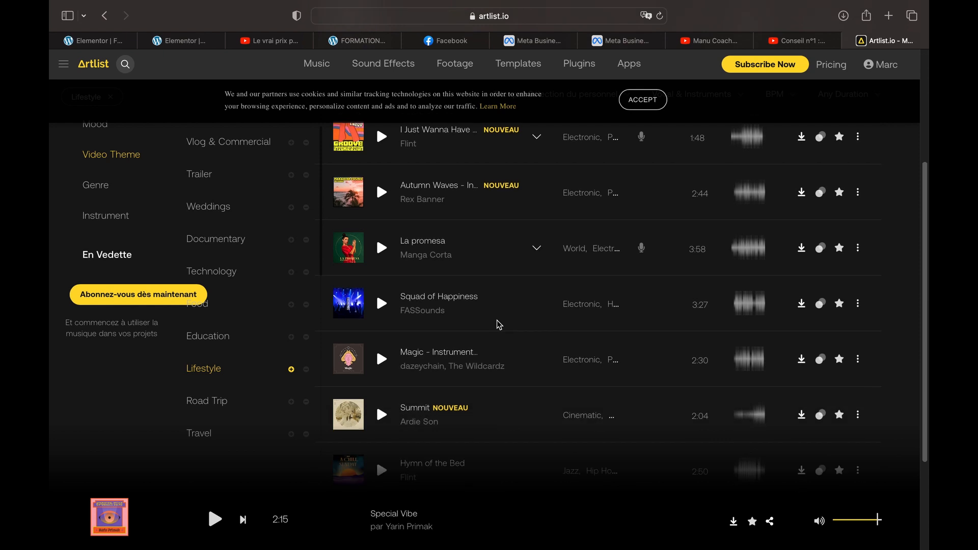
# Open Artlist's sound effects catalogue and show the results for the trending tag Vintage
pyautogui.scroll(3, 500, 324)
pyautogui.click(373, 71)
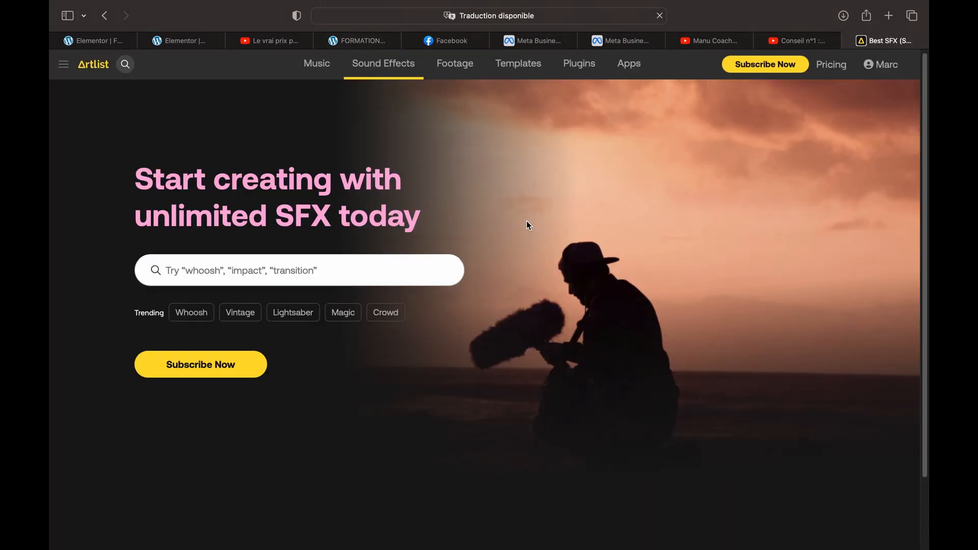
pyautogui.scroll(-2, 528, 226)
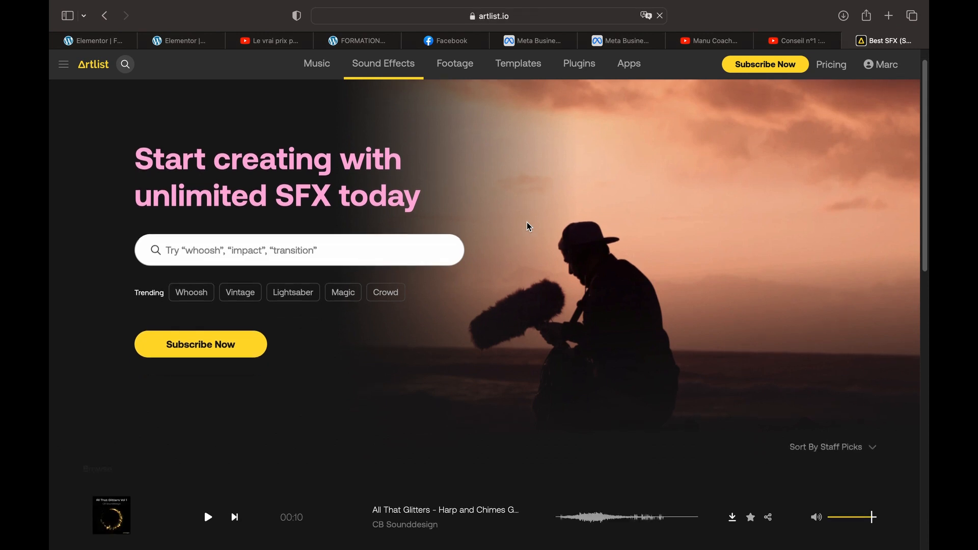
pyautogui.scroll(-1, 529, 226)
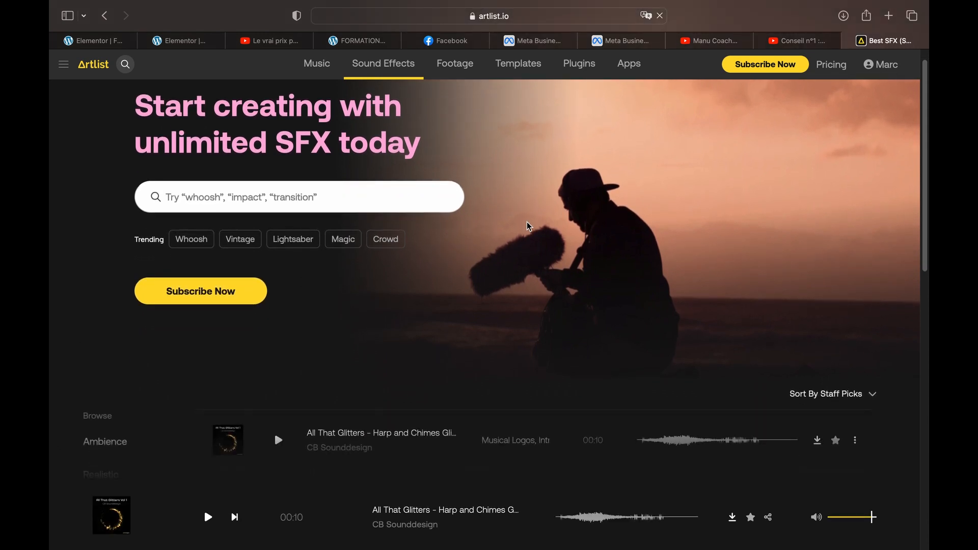
pyautogui.scroll(-1, 529, 226)
pyautogui.click(247, 235)
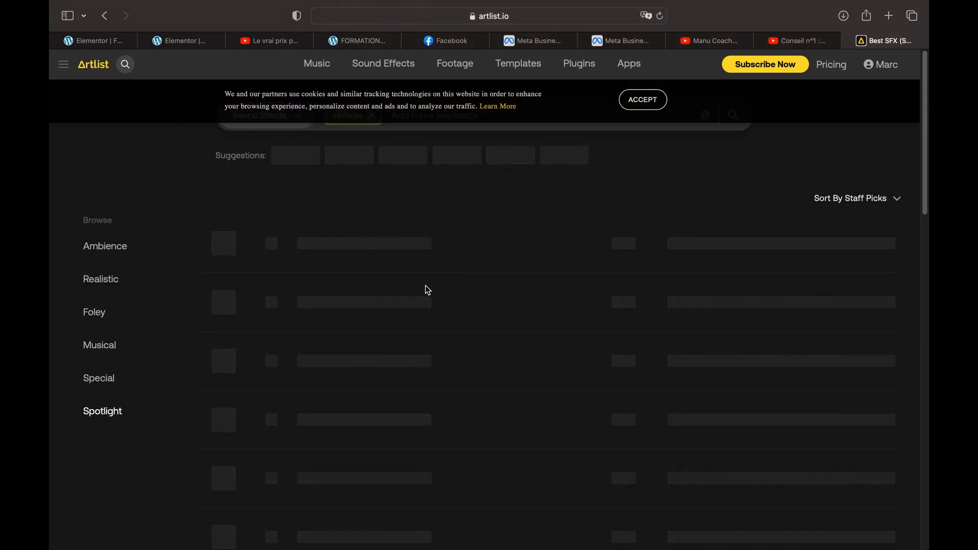
# Browse the Vintage sound effects and open the Ambience category
pyautogui.scroll(-2, 422, 312)
pyautogui.scroll(-5, 422, 313)
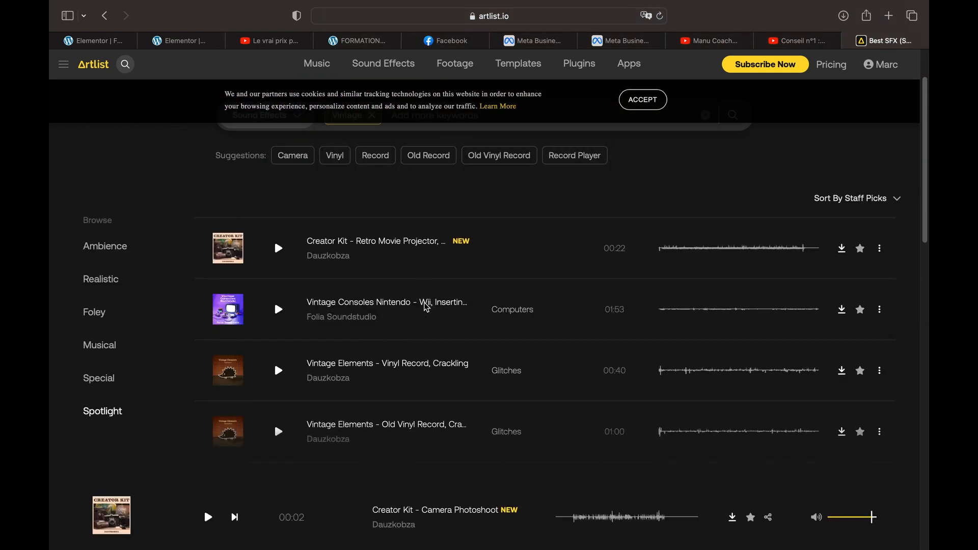
pyautogui.scroll(-5, 428, 307)
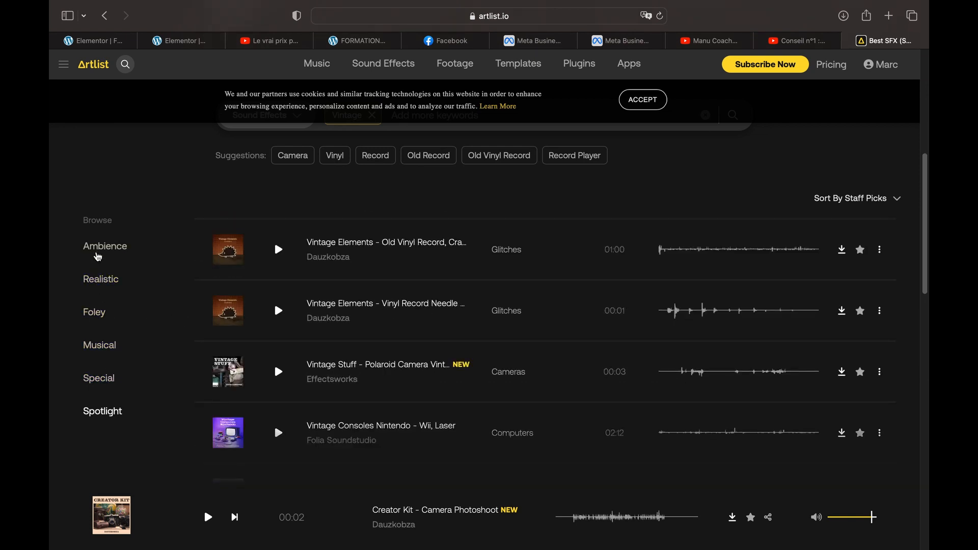
pyautogui.click(105, 246)
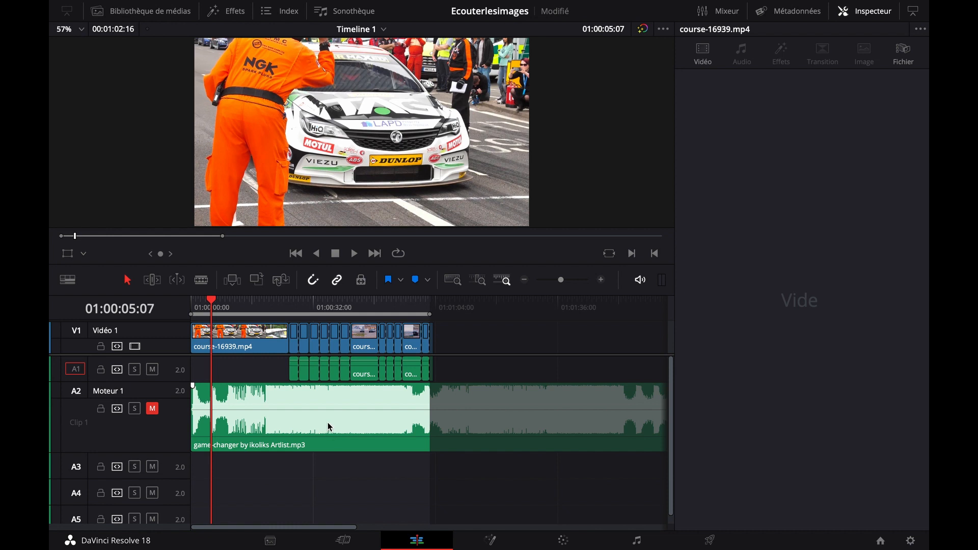
# Back in DaVinci Resolve, unmute the Moteur 1 track and listen to the game-changer music clip from 01:00:07:05
pyautogui.click(279, 411)
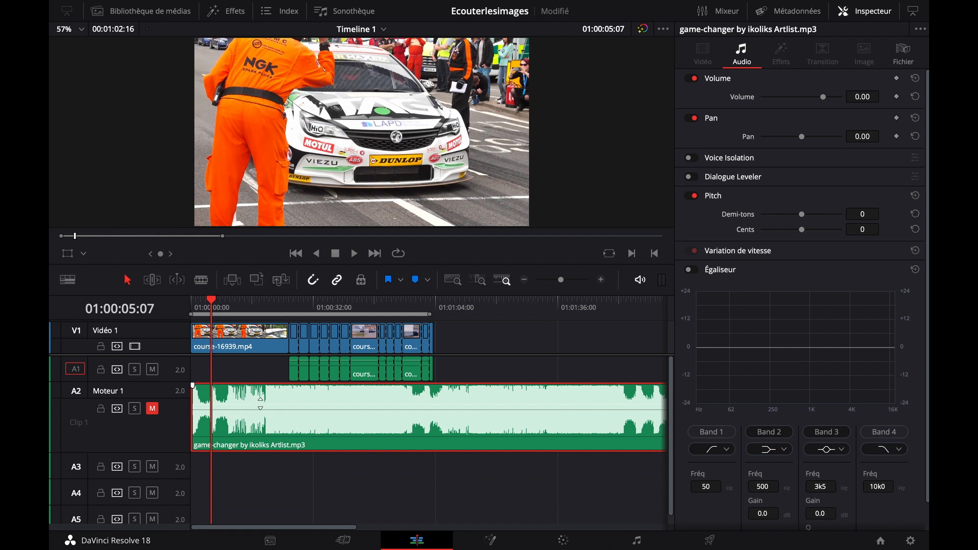
pyautogui.moveTo(213, 304); pyautogui.dragTo(219, 302)
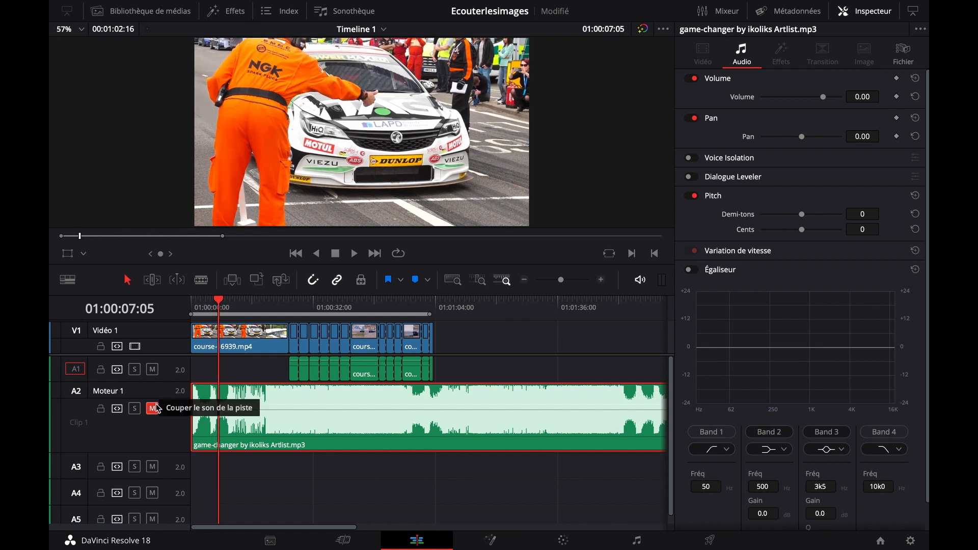
pyautogui.press('space')
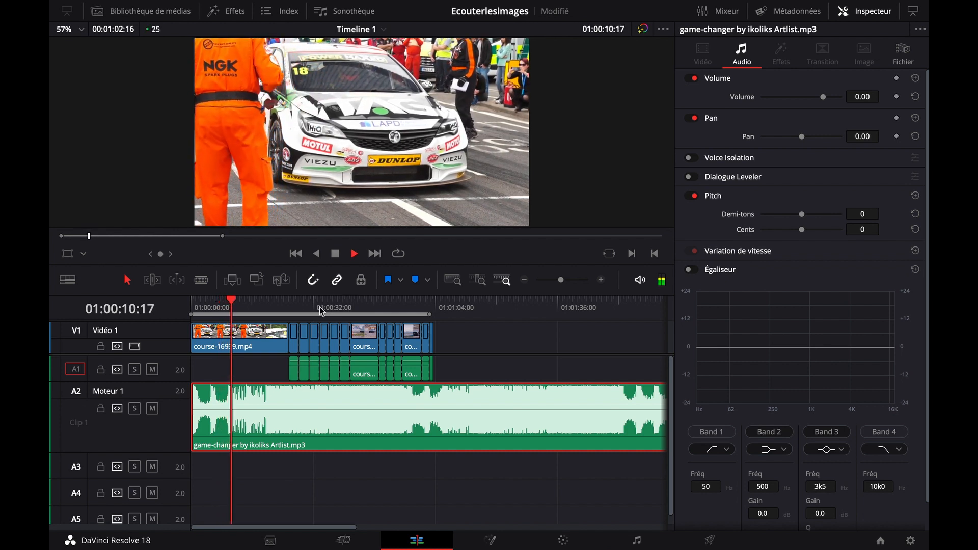
pyautogui.press('space')
pyautogui.moveTo(241, 304); pyautogui.dragTo(252, 303)
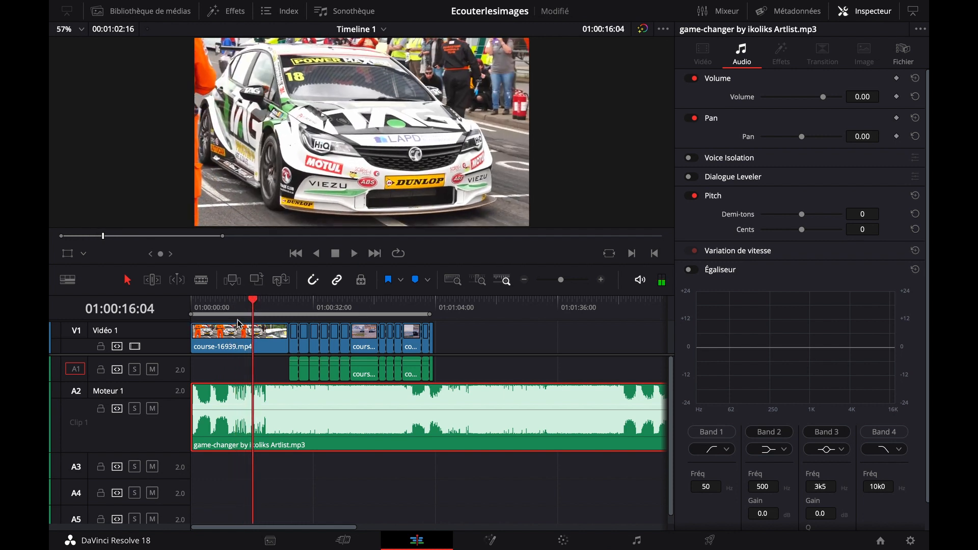
# Save the project and play the timeline with music from the start of the helmeted driver's shot
pyautogui.hotkey('ctrl', 's')
pyautogui.moveTo(255, 303); pyautogui.dragTo(290, 305)
pyautogui.press('space')
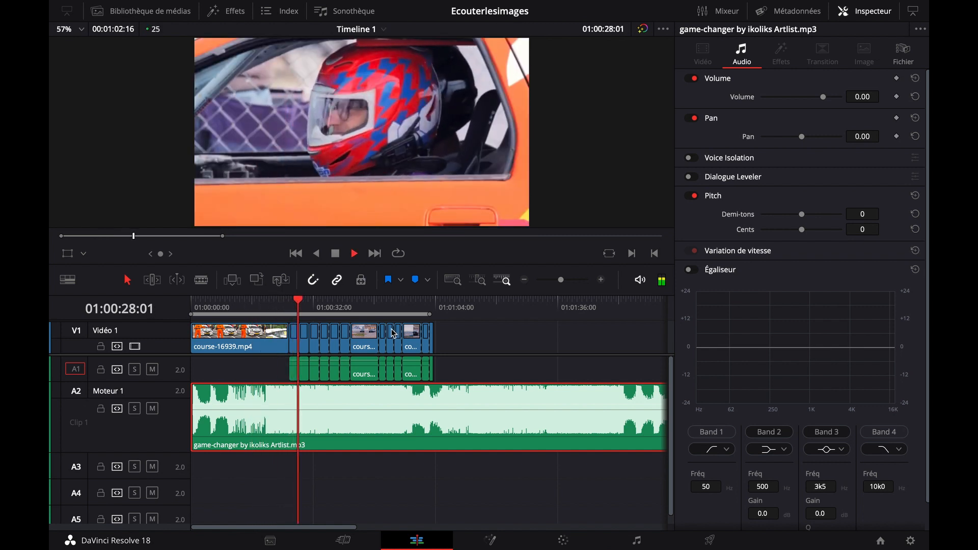
pyautogui.press('space')
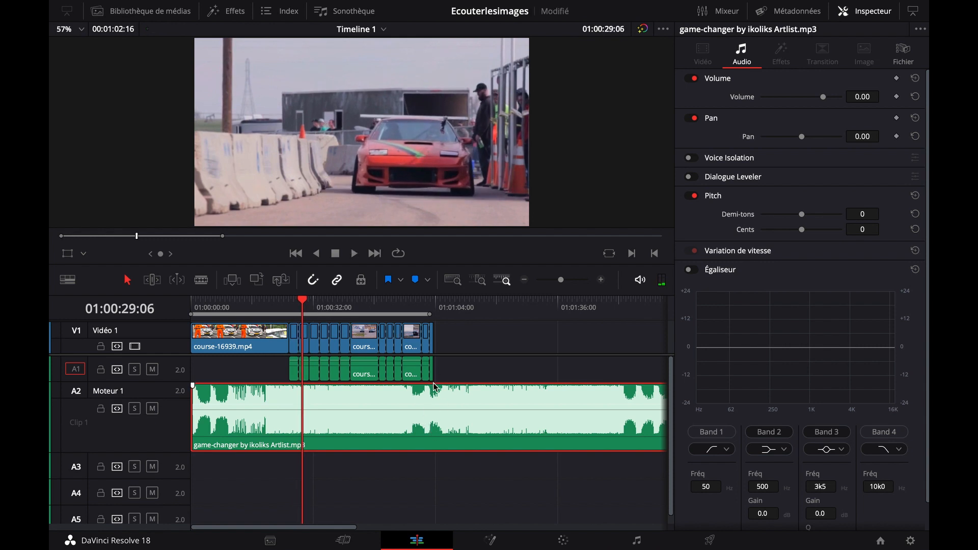
# Listen to the music under the last video shots and in the middle passage beyond the end of the video
pyautogui.click(408, 301)
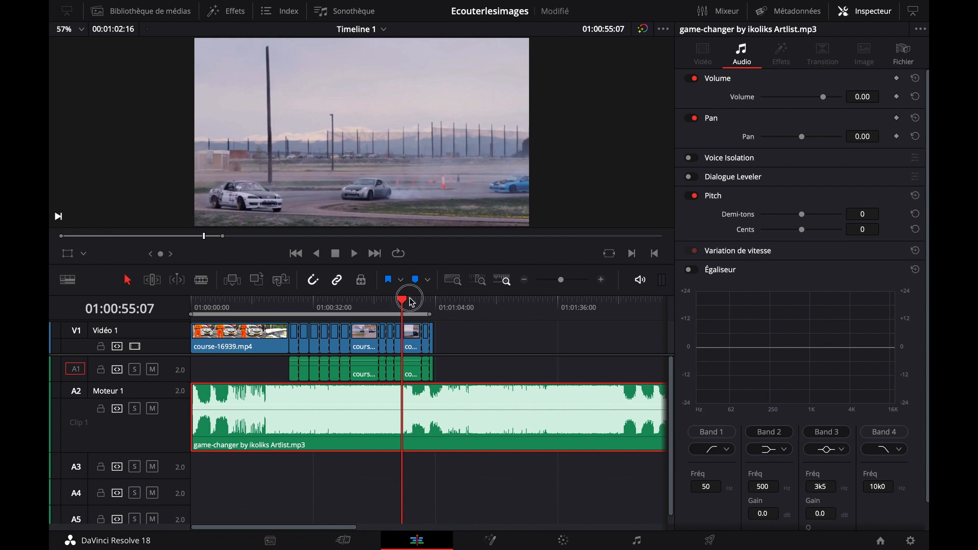
pyautogui.click(415, 305)
pyautogui.press('space')
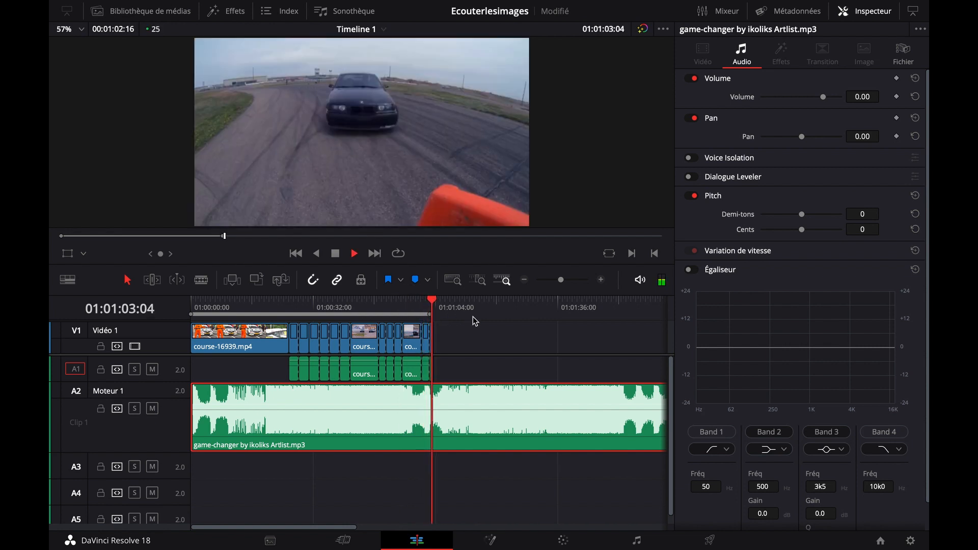
pyautogui.press('space')
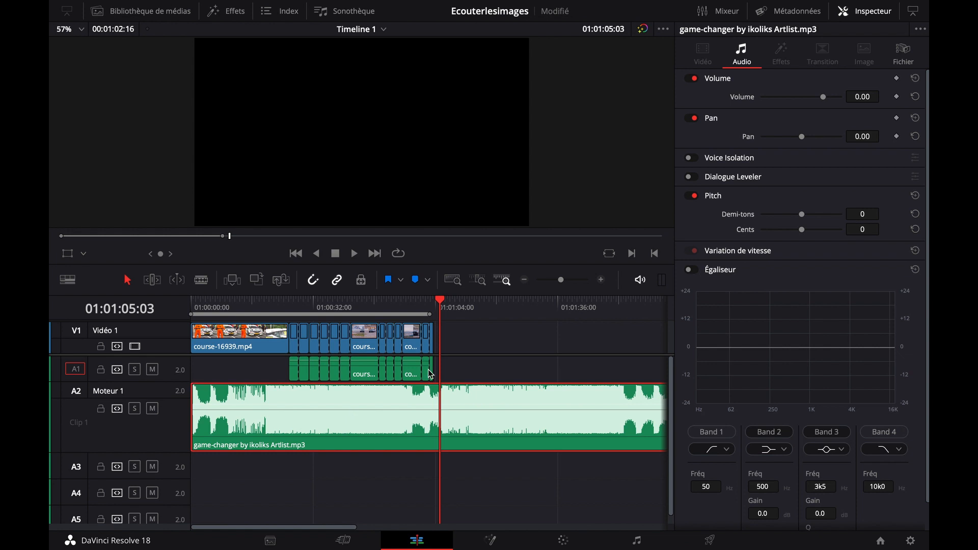
pyautogui.click(474, 308)
pyautogui.press('space')
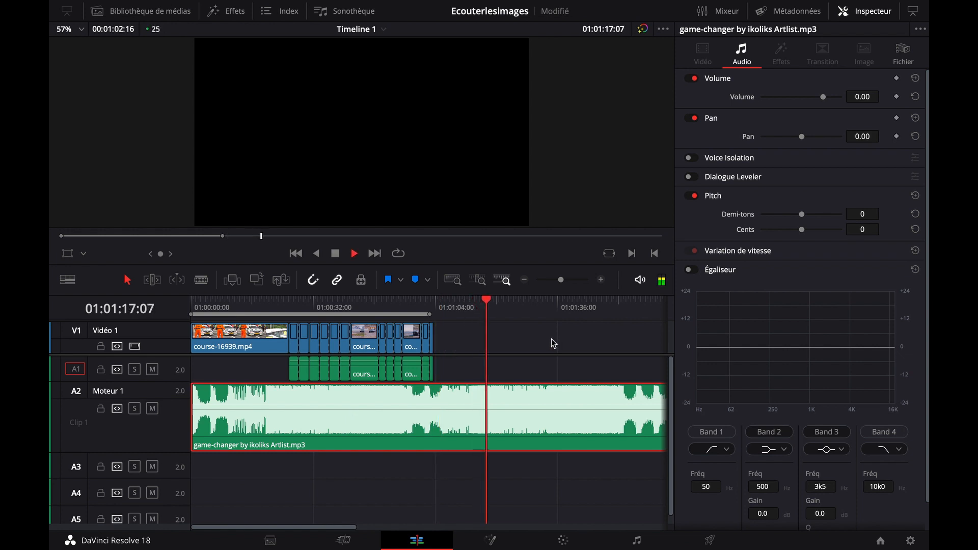
pyautogui.press('space')
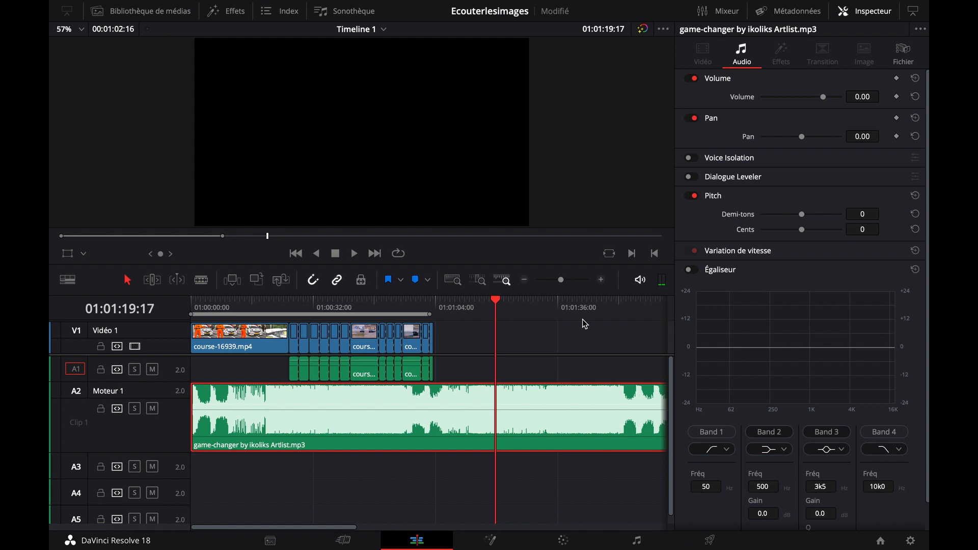
# Listen to the separate music hits near the end of the game-changer clip and to its closing notes
pyautogui.moveTo(330, 529); pyautogui.dragTo(377, 528)
pyautogui.click(491, 305)
pyautogui.press('space')
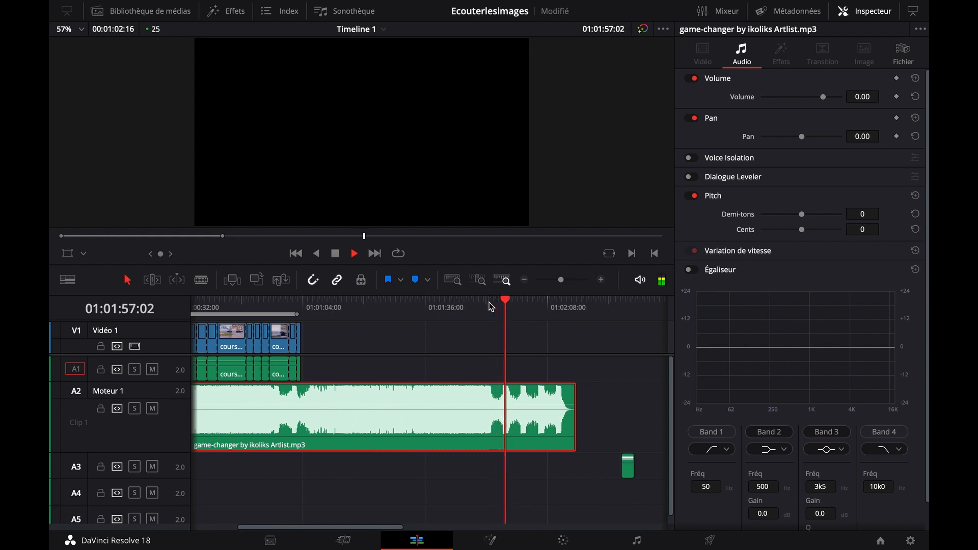
pyautogui.press('space')
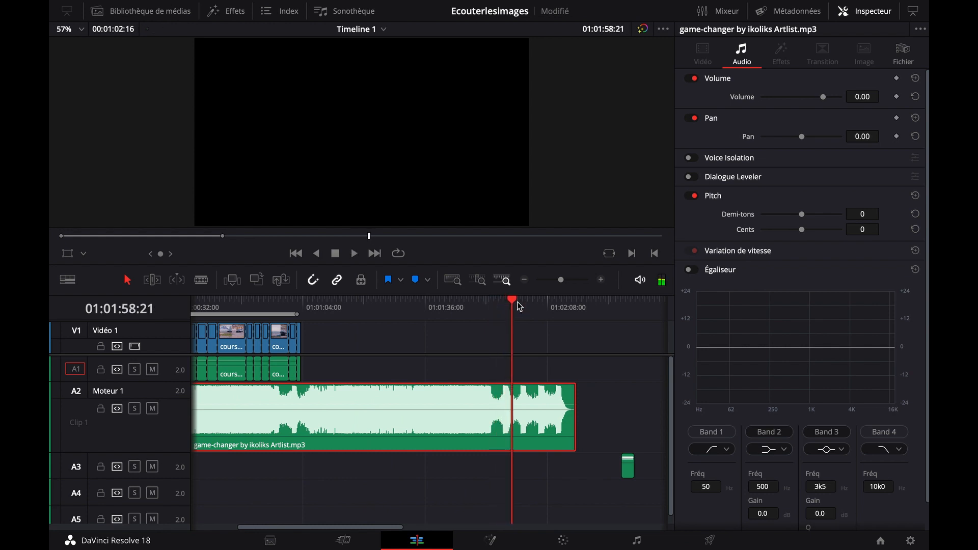
pyautogui.click(561, 307)
pyautogui.press('space')
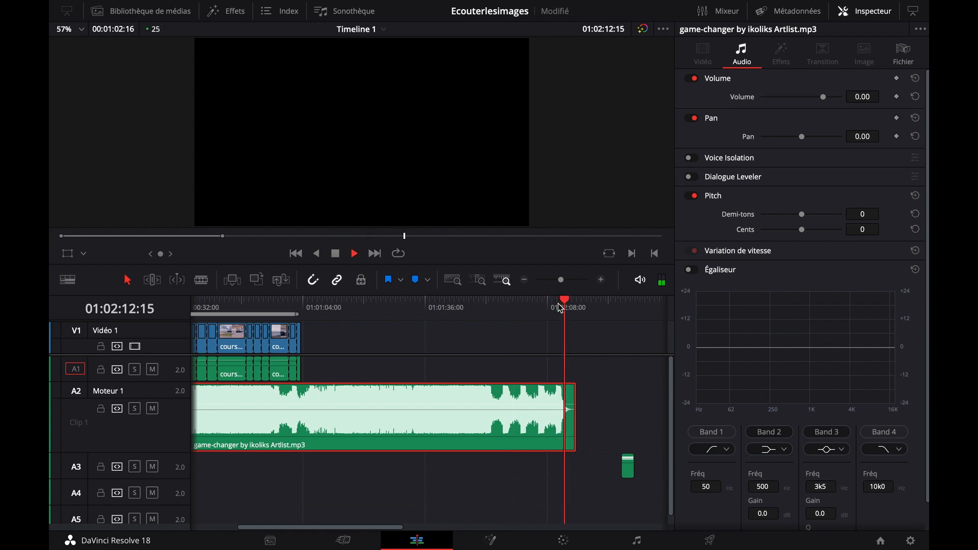
pyautogui.press('space')
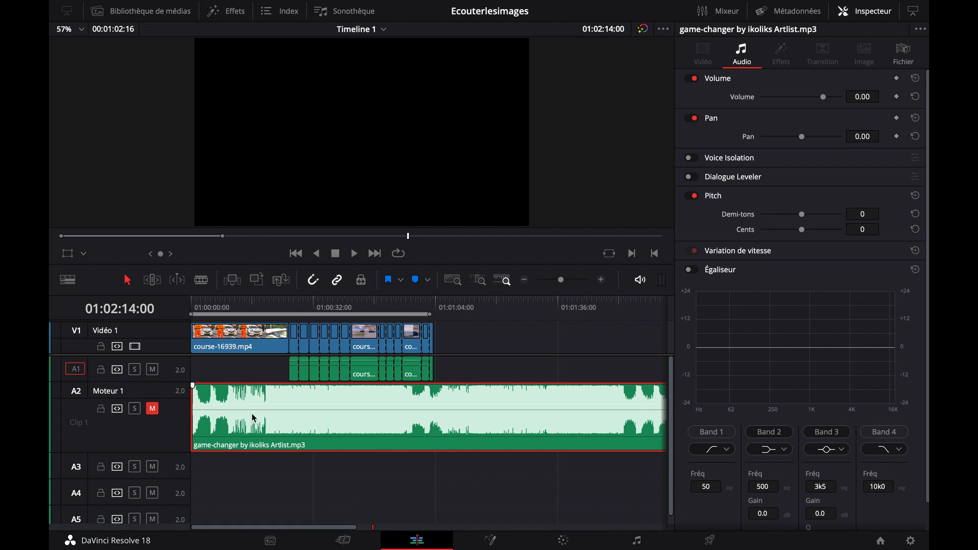
# Cut the game-changer music clip at 01:00:19:02, just before its waveform dips and swells back up
pyautogui.click(243, 309)
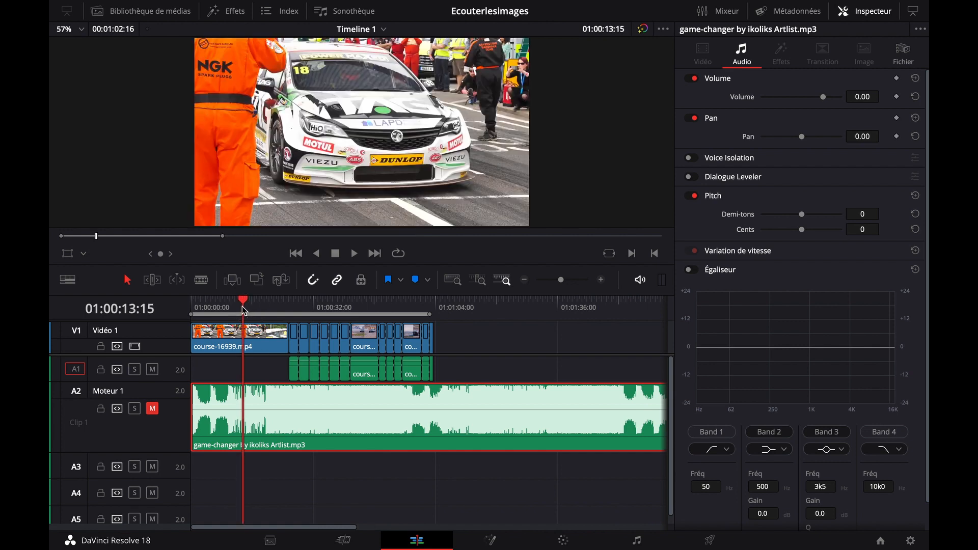
pyautogui.click(603, 280)
pyautogui.click(603, 280)
pyautogui.hscroll(1, 474, 367)
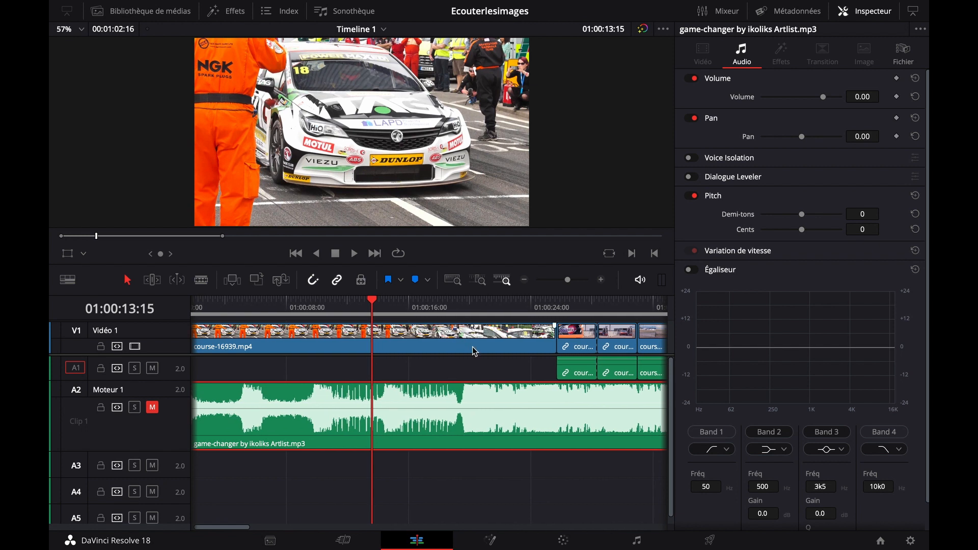
pyautogui.hscroll(2, 488, 353)
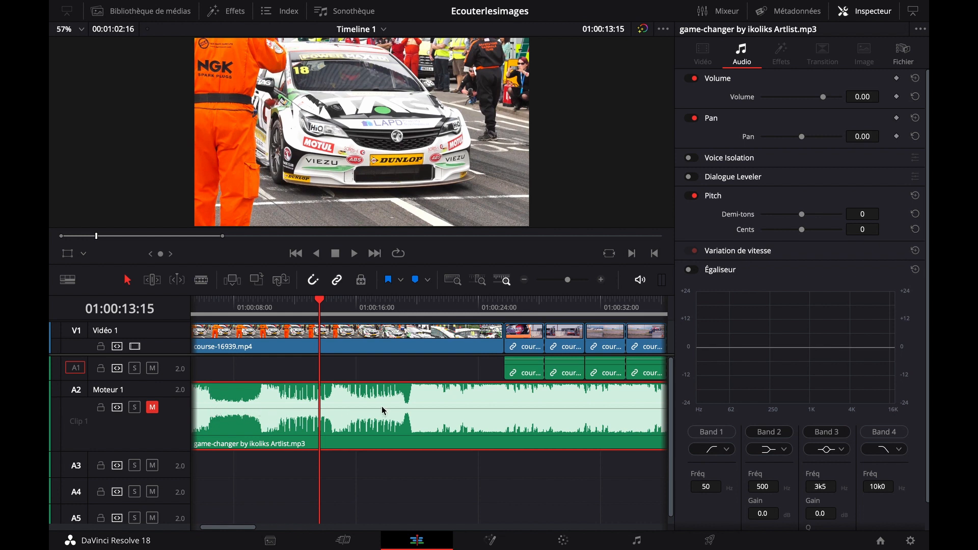
pyautogui.click(509, 308)
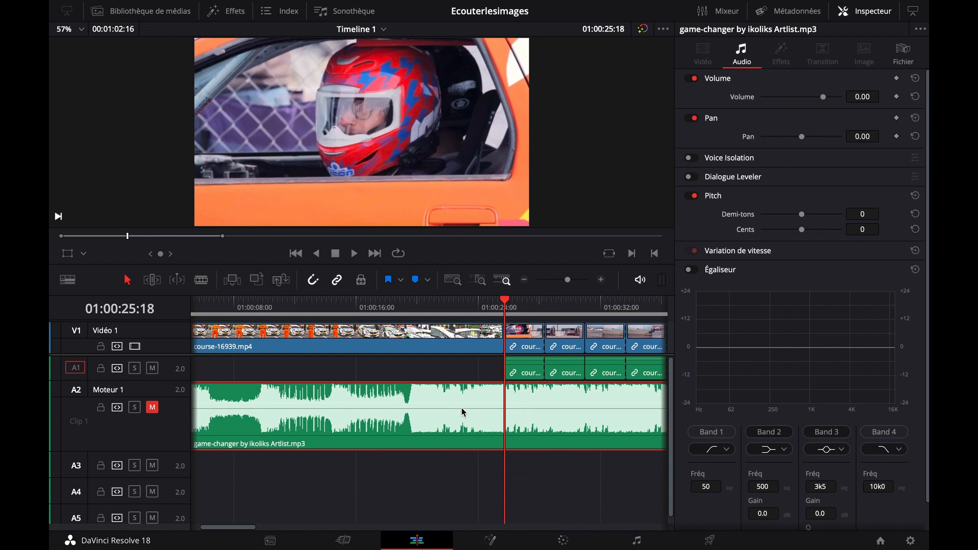
pyautogui.click(404, 310)
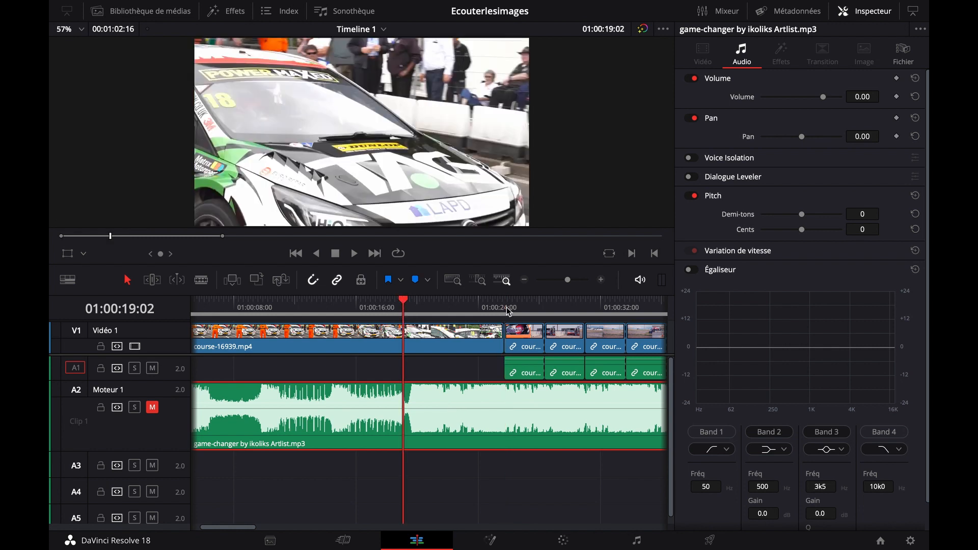
pyautogui.click(601, 280)
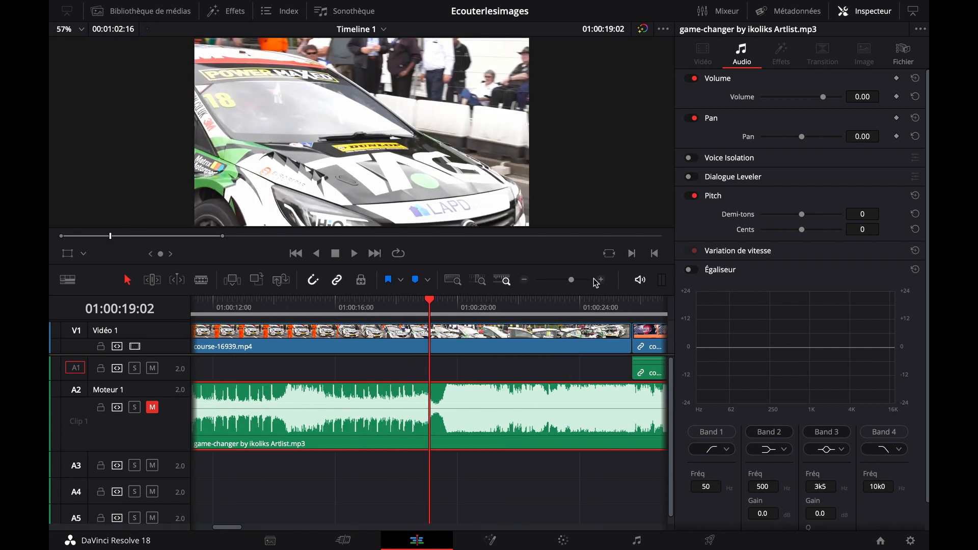
pyautogui.click(212, 280)
pyautogui.click(441, 412)
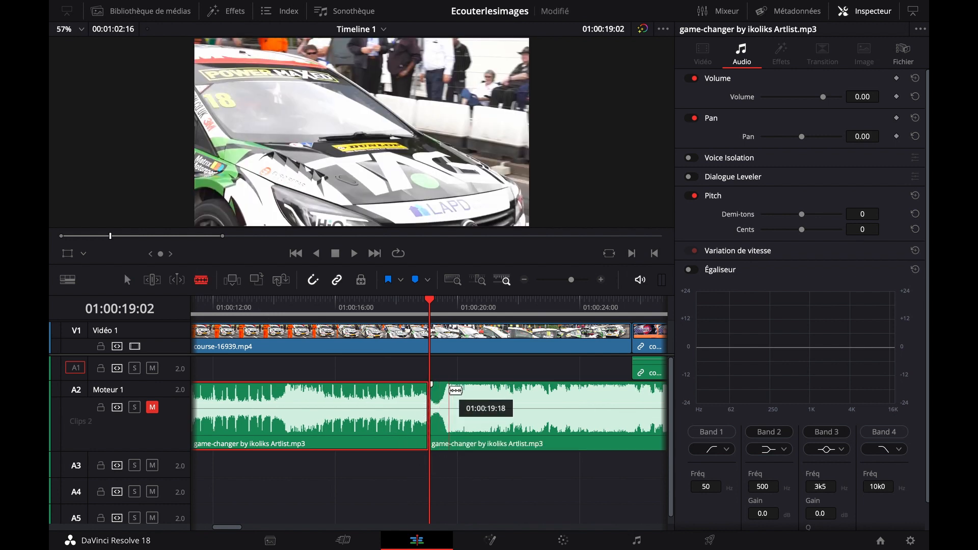
# Move the second music part to the start of the helmeted driver's shot and trim some of its quiet opening
pyautogui.press('a')
pyautogui.moveTo(512, 416); pyautogui.dragTo(579, 408)
pyautogui.hscroll(5, 562, 470)
pyautogui.moveTo(448, 415); pyautogui.dragTo(576, 422)
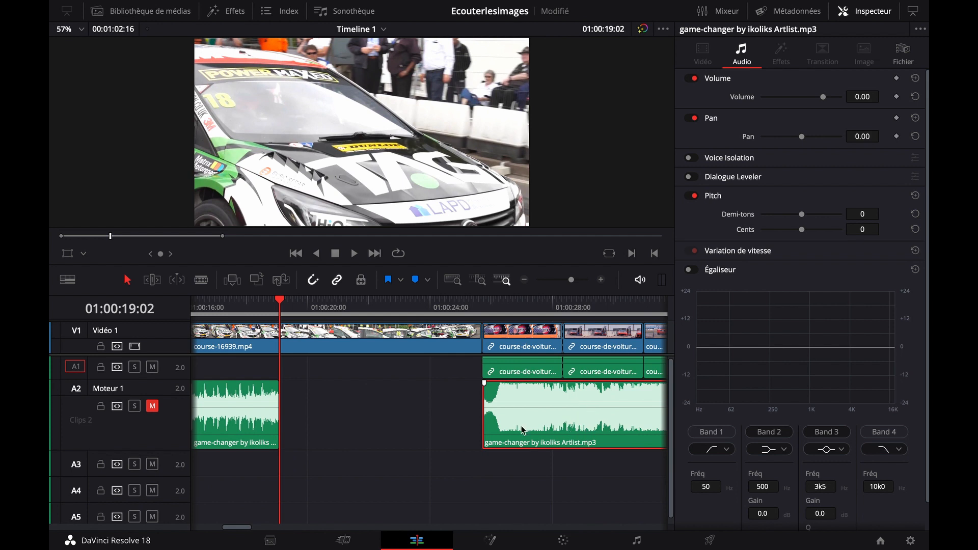
pyautogui.moveTo(516, 420); pyautogui.dragTo(496, 404)
# Unmute the Moteur 1 track, listen to the music from the start of the driver's shot at 01:00:25:18, and save the project
pyautogui.click(482, 308)
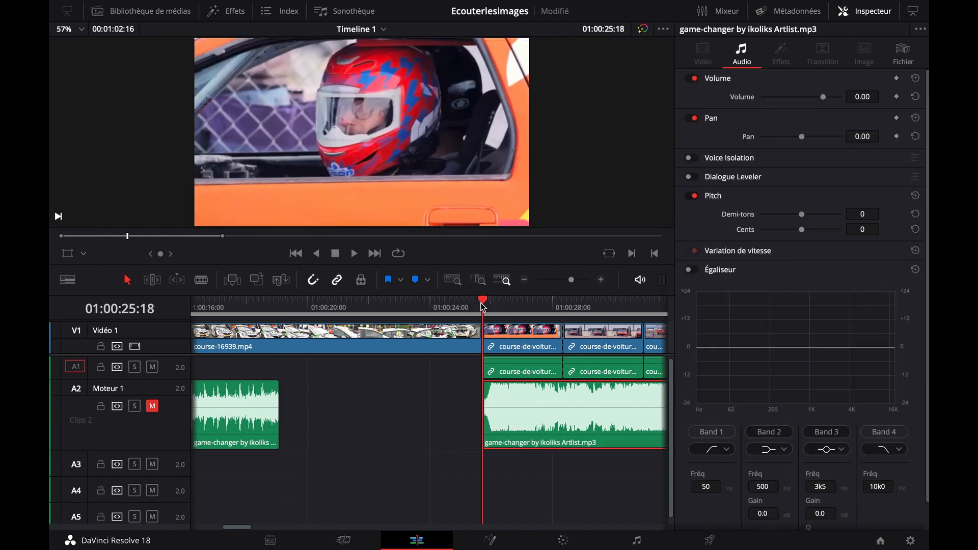
pyautogui.press('space')
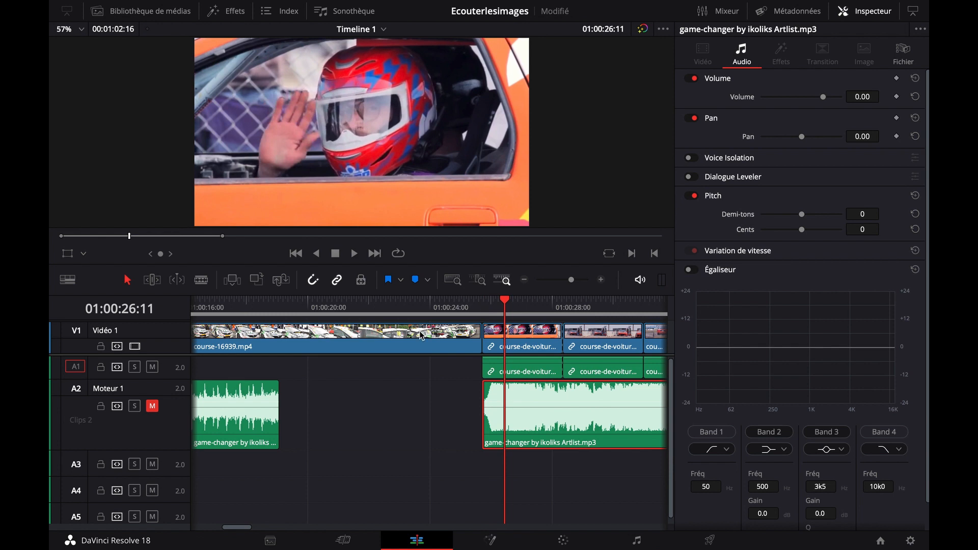
pyautogui.click(152, 406)
pyautogui.click(481, 306)
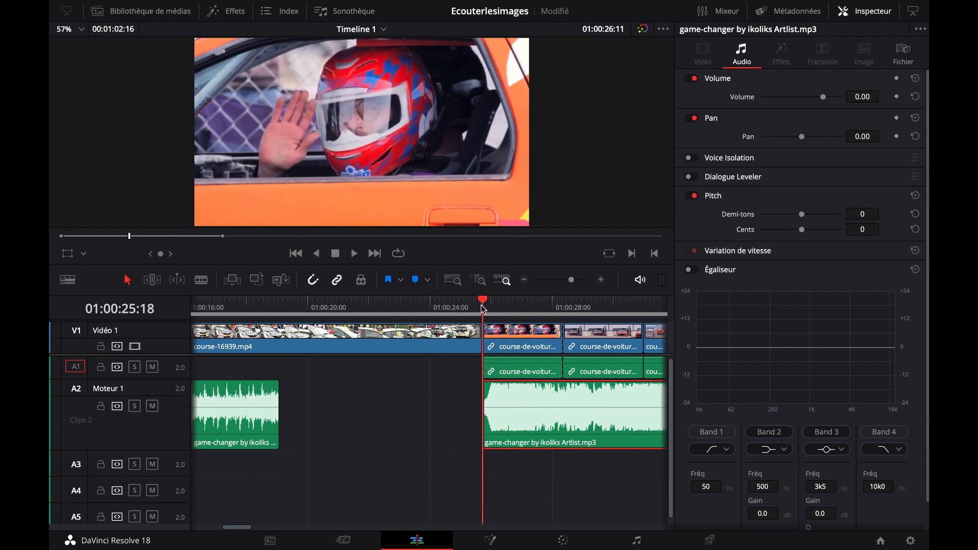
pyautogui.press('space')
pyautogui.press('space')
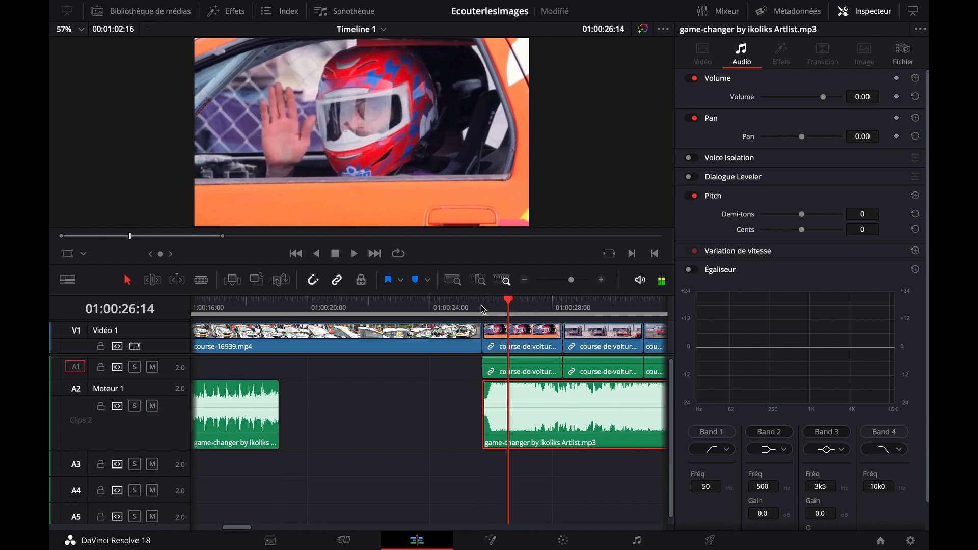
pyautogui.hotkey('ctrl', 's')
# With snapping off, extend the second music part's start slightly ahead of the driver's shot and play the transition
pyautogui.click(601, 281)
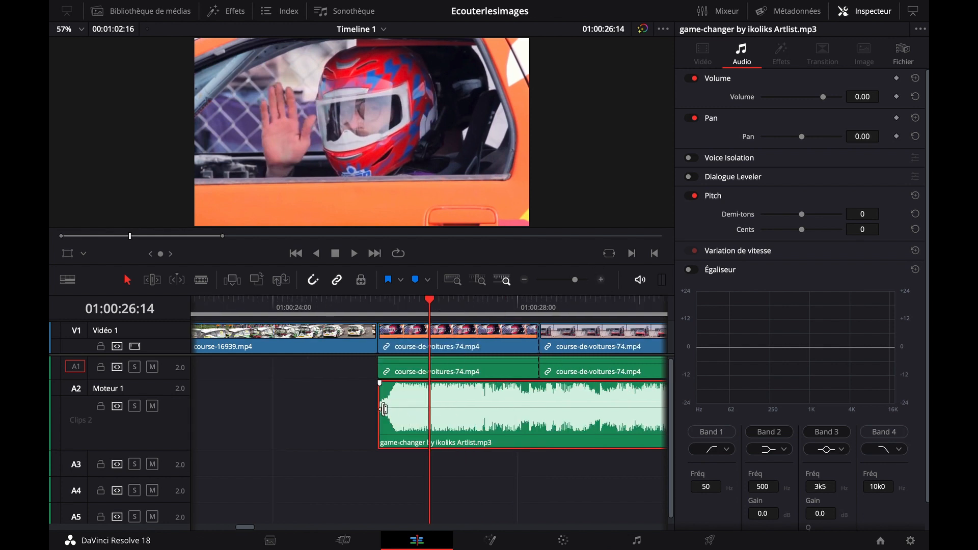
pyautogui.moveTo(379, 396)
pyautogui.mouseDown()
pyautogui.moveTo(358, 396)
pyautogui.moveTo(371, 396)
pyautogui.mouseUp()
pyautogui.click(313, 280)
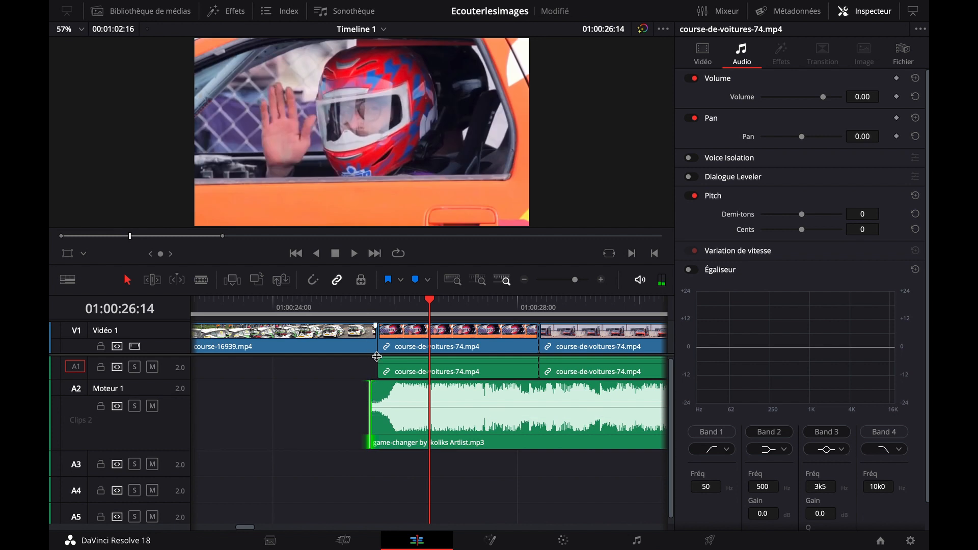
pyautogui.click(368, 312)
pyautogui.press('space')
pyautogui.press('space')
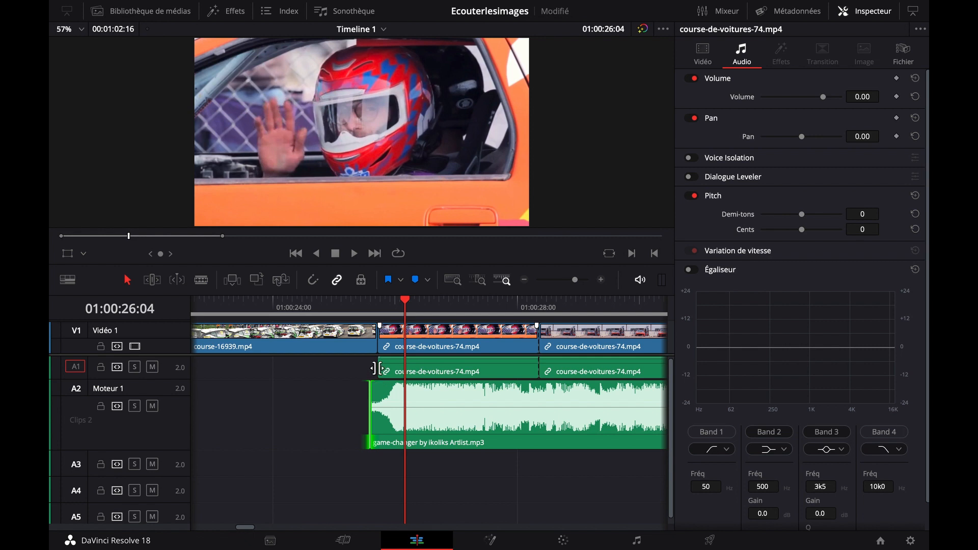
# Slide the second music part earlier so its swell peaks on the cut at 01:00:25:18, save, and replay the transition from 01:00:25:04
pyautogui.moveTo(406, 301); pyautogui.dragTo(378, 303)
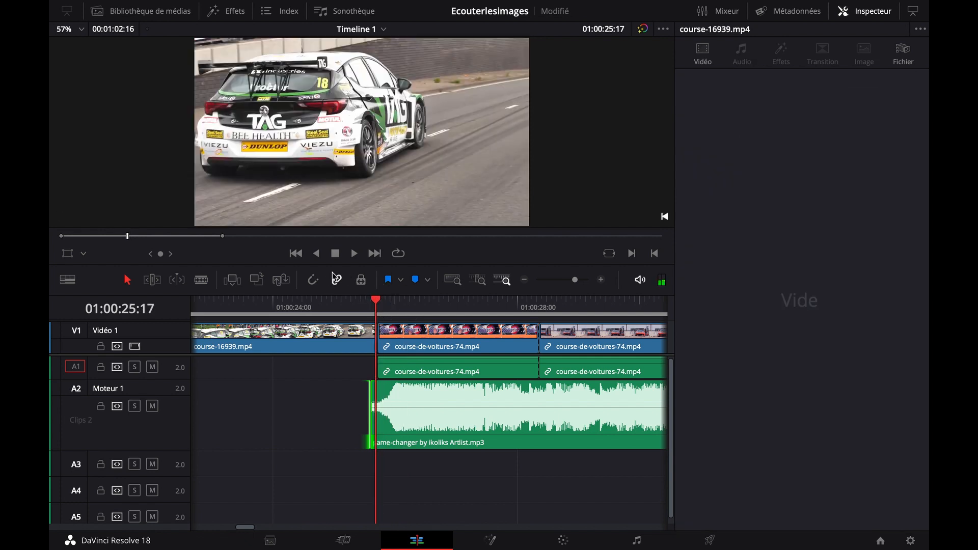
pyautogui.click(377, 300)
pyautogui.moveTo(468, 421); pyautogui.dragTo(452, 424)
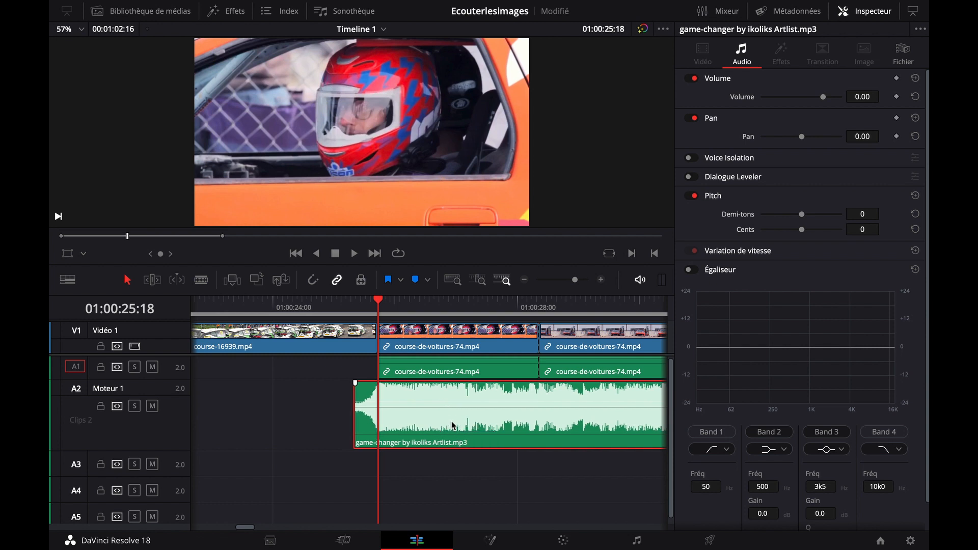
pyautogui.hotkey('ctrl', 's')
pyautogui.click(344, 305)
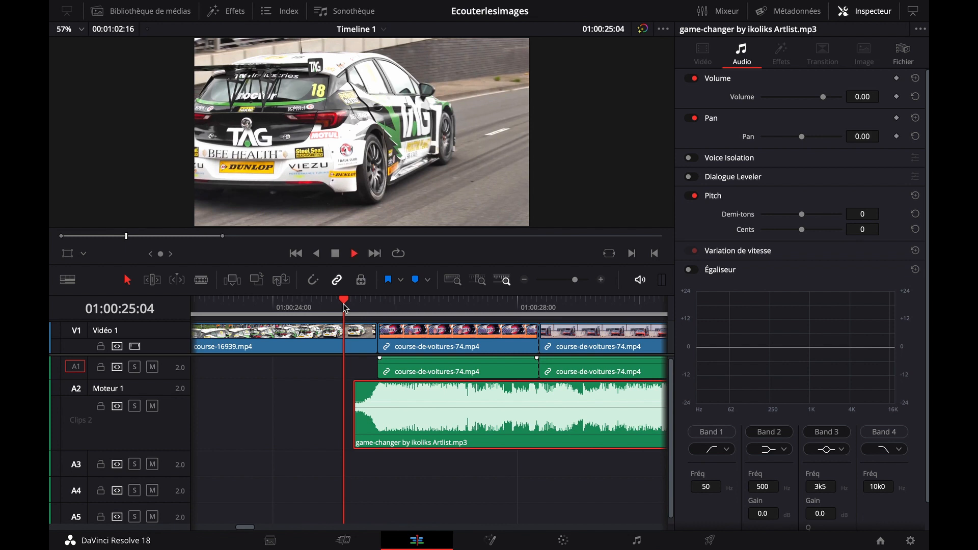
pyautogui.press('space')
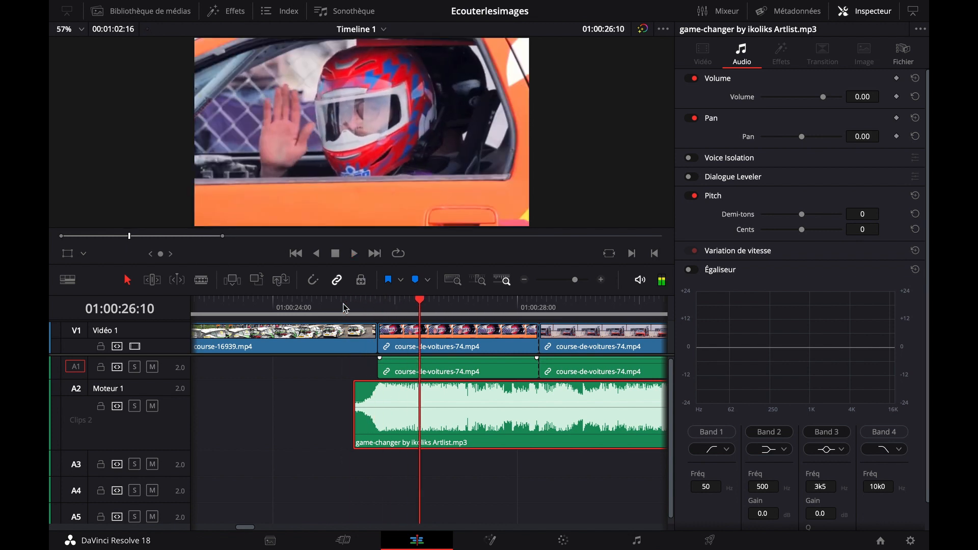
# Listen to the opening music part under the first car shot up to 01:00:10:17
pyautogui.hscroll(-3, 279, 433)
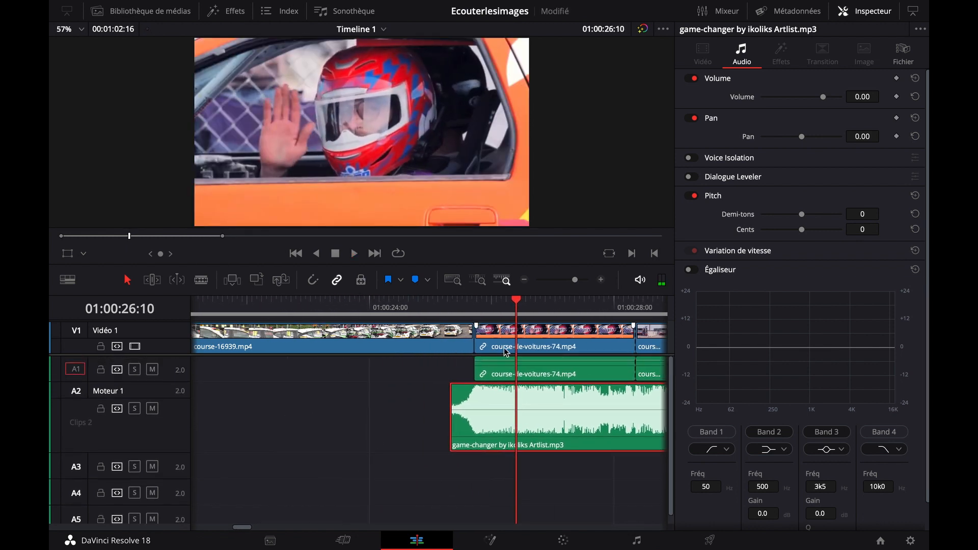
pyautogui.click(522, 280)
pyautogui.click(522, 280)
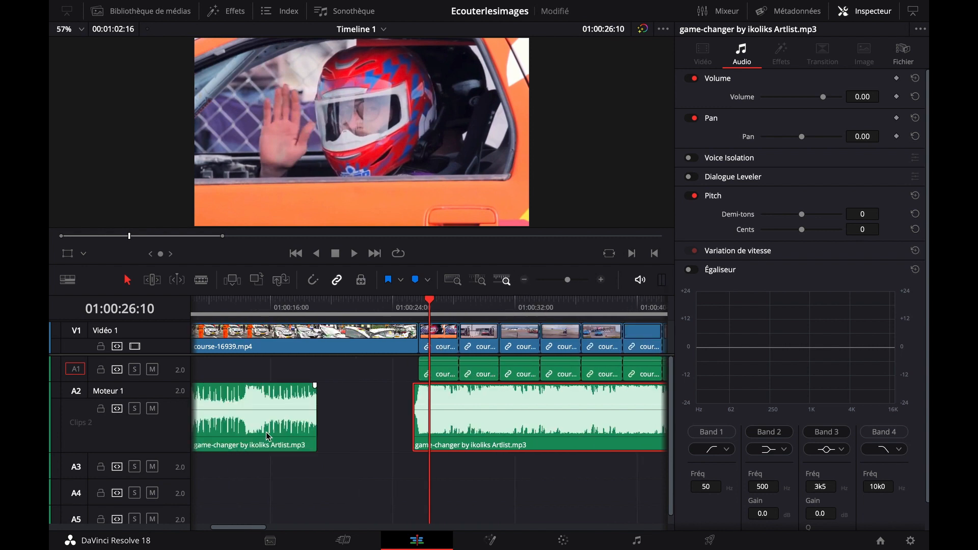
pyautogui.hscroll(-5, 329, 410)
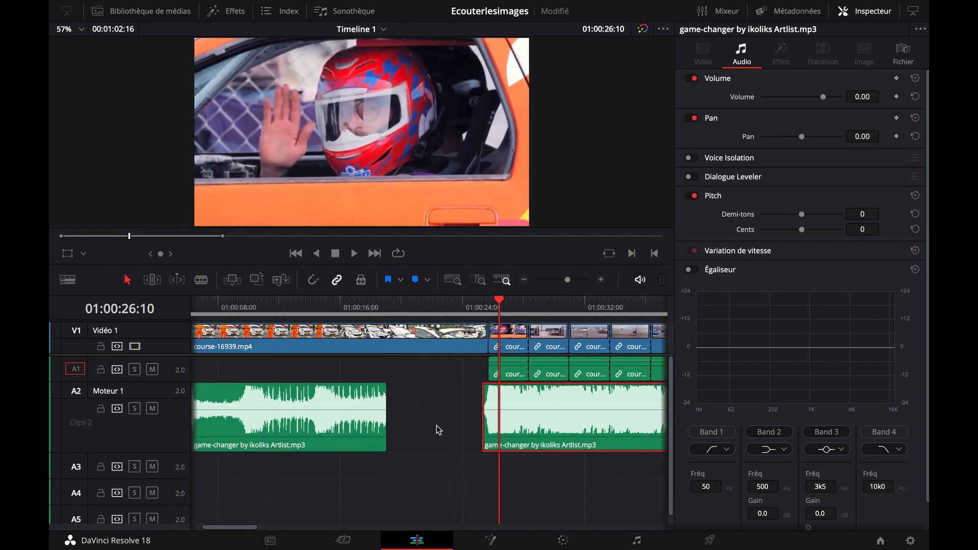
pyautogui.hscroll(-1, 363, 456)
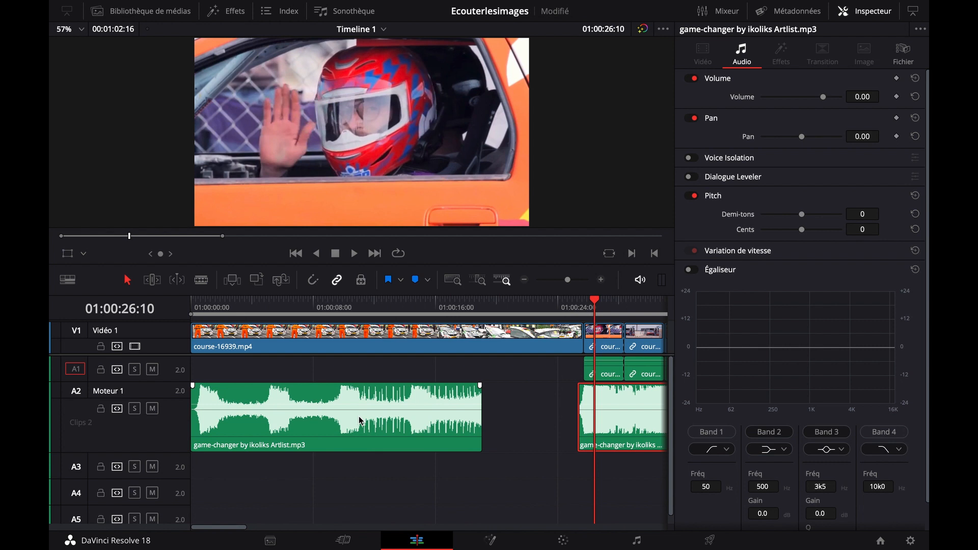
pyautogui.click(274, 312)
pyautogui.press('space')
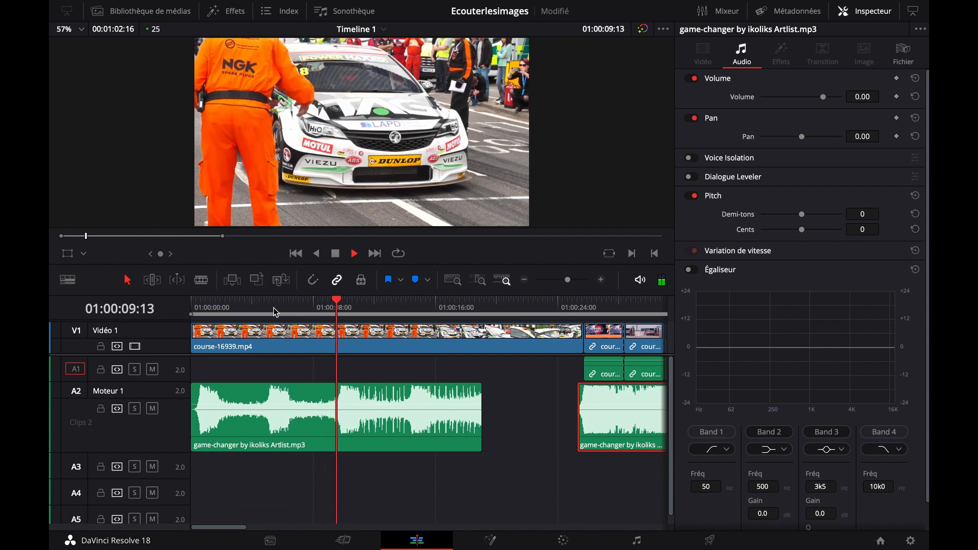
pyautogui.press('space')
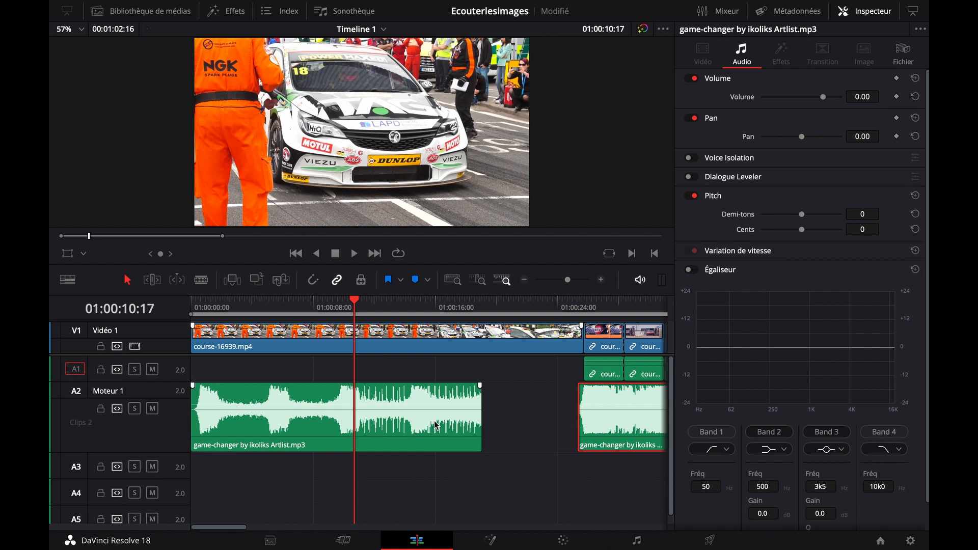
# Extend the end of the opening music part by a few frames and select the gap before the second part
pyautogui.click(384, 427)
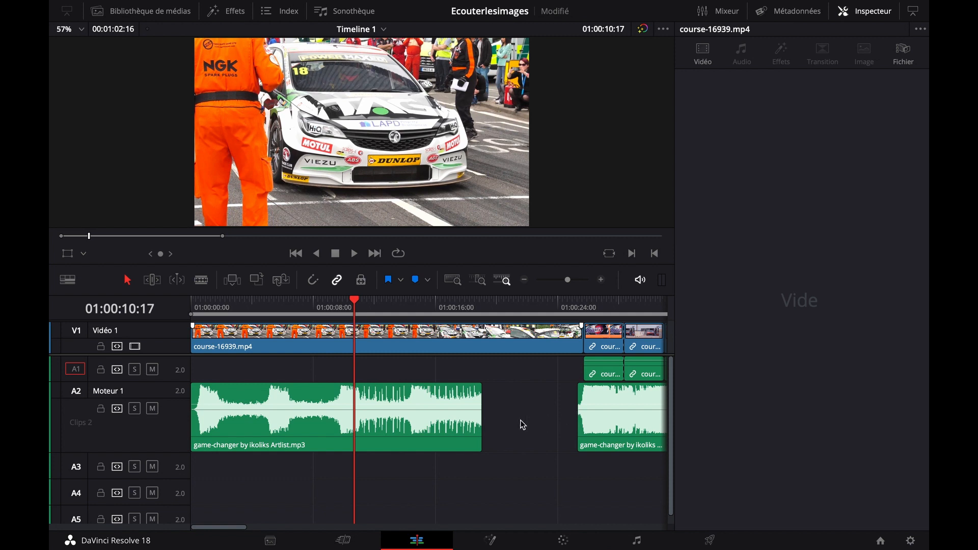
pyautogui.hscroll(3, 520, 446)
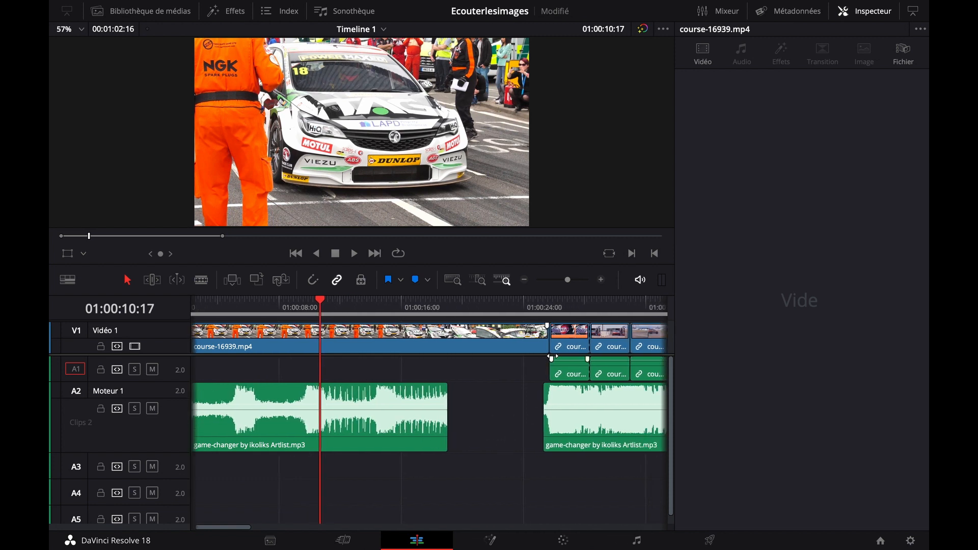
pyautogui.click(601, 281)
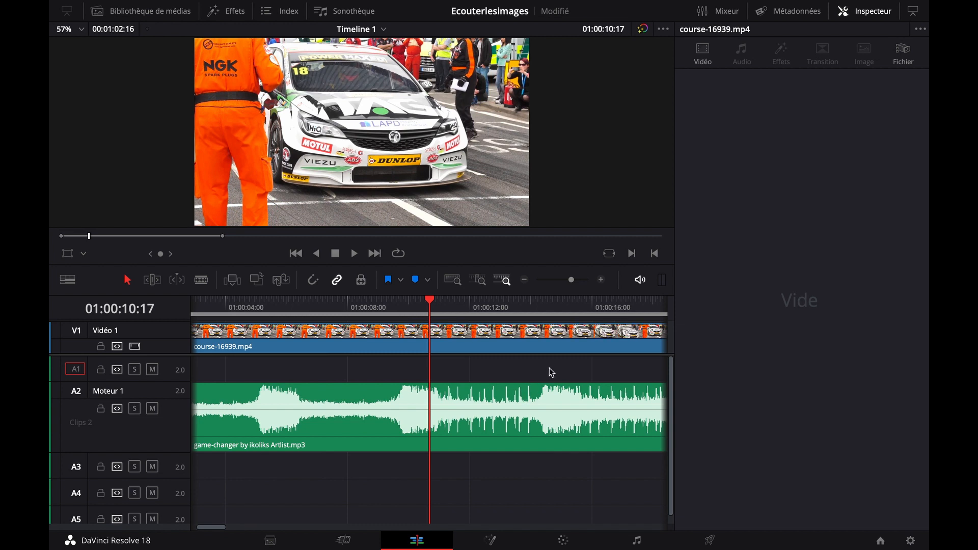
pyautogui.hscroll(3, 300, 367)
pyautogui.hscroll(3, 474, 408)
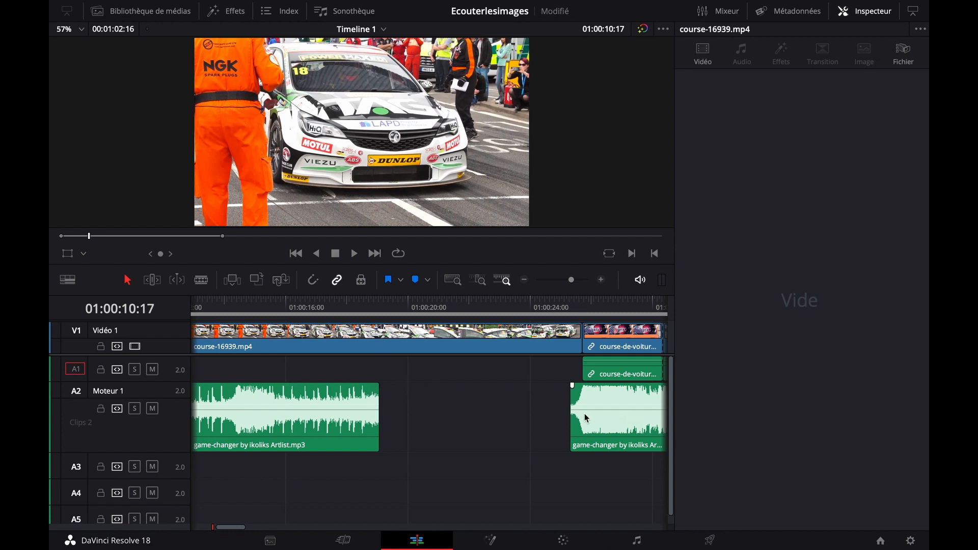
pyautogui.moveTo(381, 423)
pyautogui.mouseDown()
pyautogui.moveTo(404, 426)
pyautogui.moveTo(387, 429)
pyautogui.mouseUp()
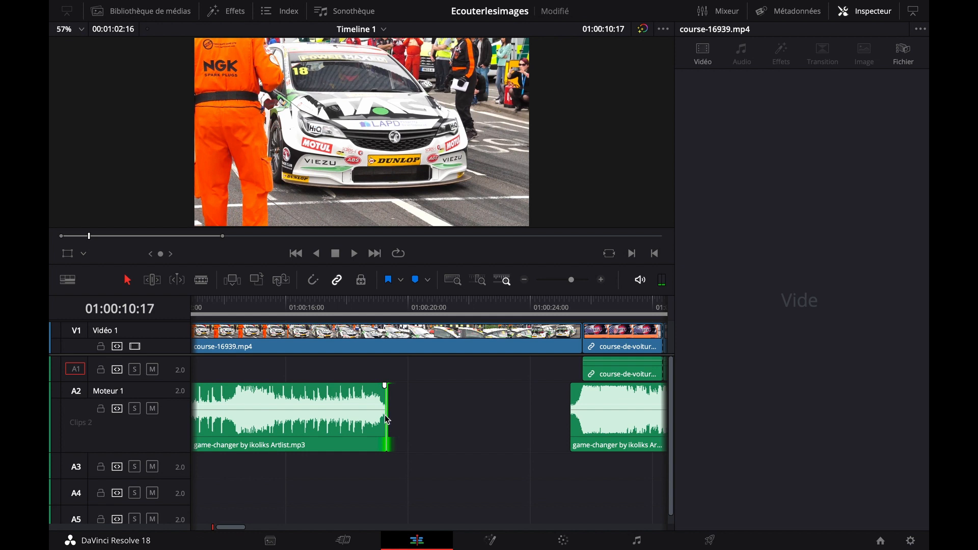
pyautogui.click(456, 388)
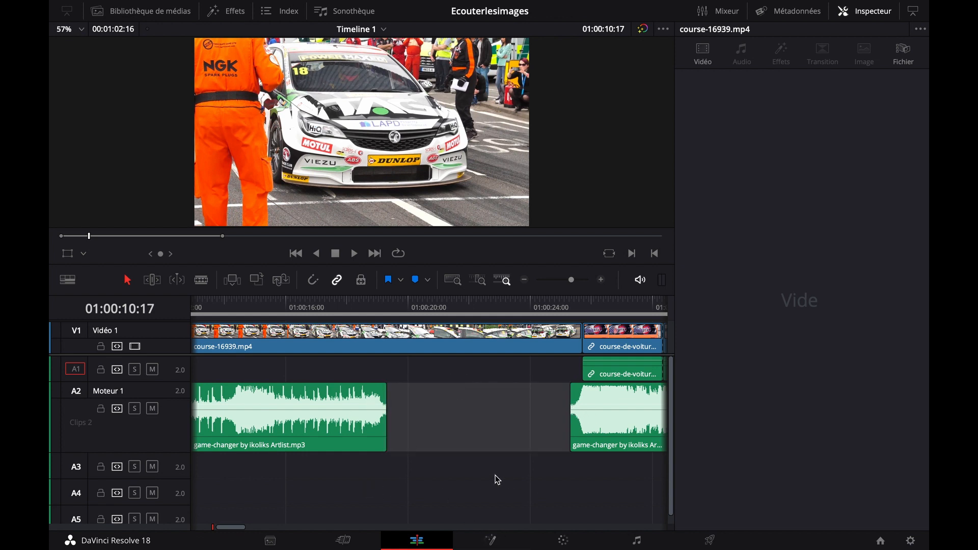
# On the Fairlight page, stretch the opening music part with Elastic Wave until its end meets the second part, and save
pyautogui.click(637, 541)
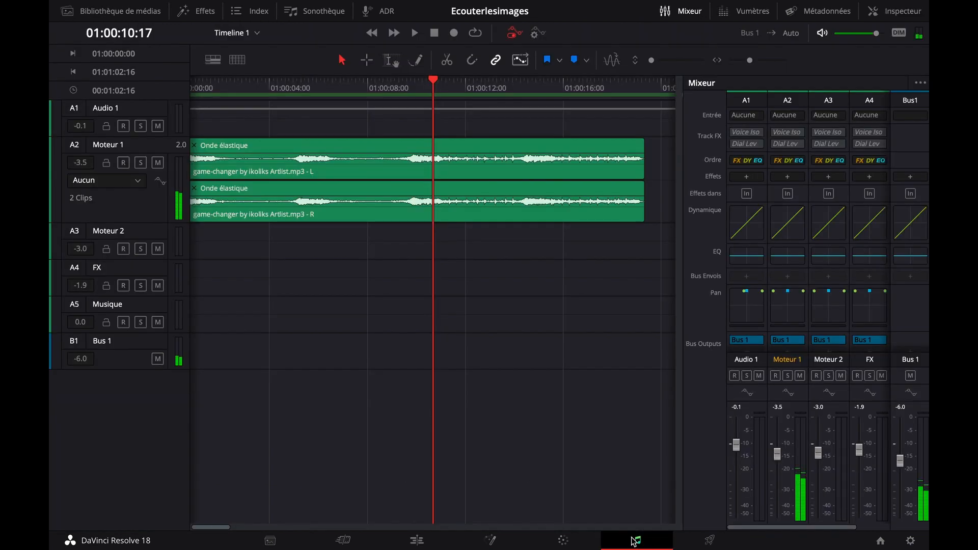
pyautogui.hscroll(5, 484, 346)
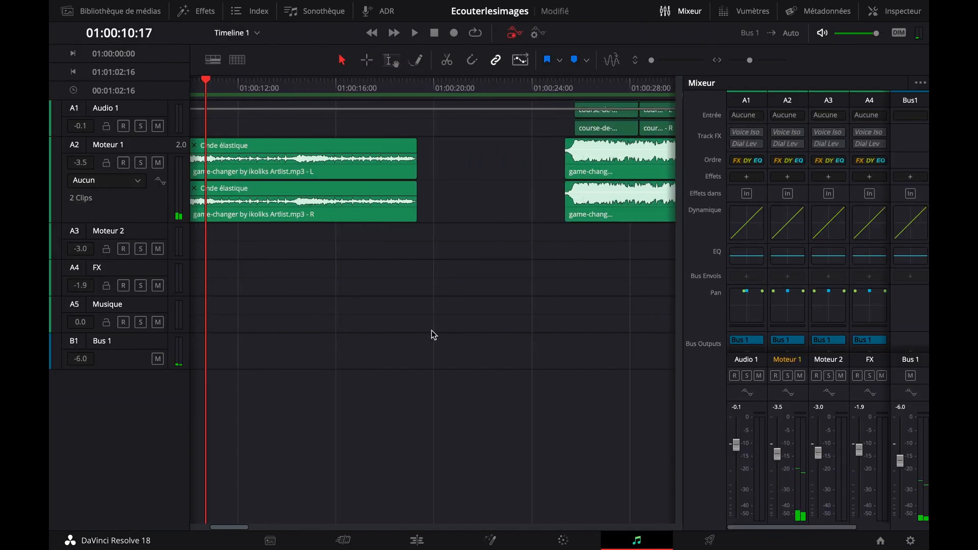
pyautogui.click(379, 153)
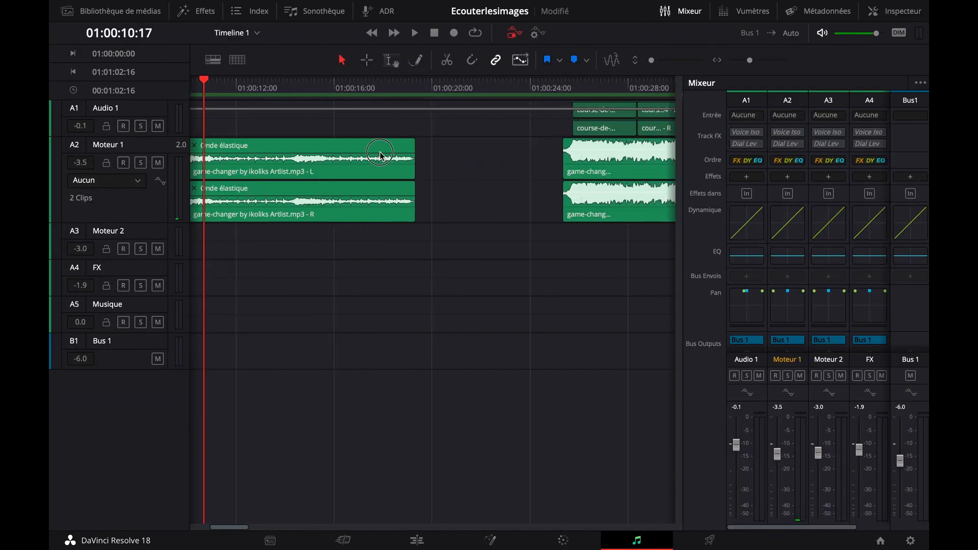
pyautogui.rightClick(355, 171)
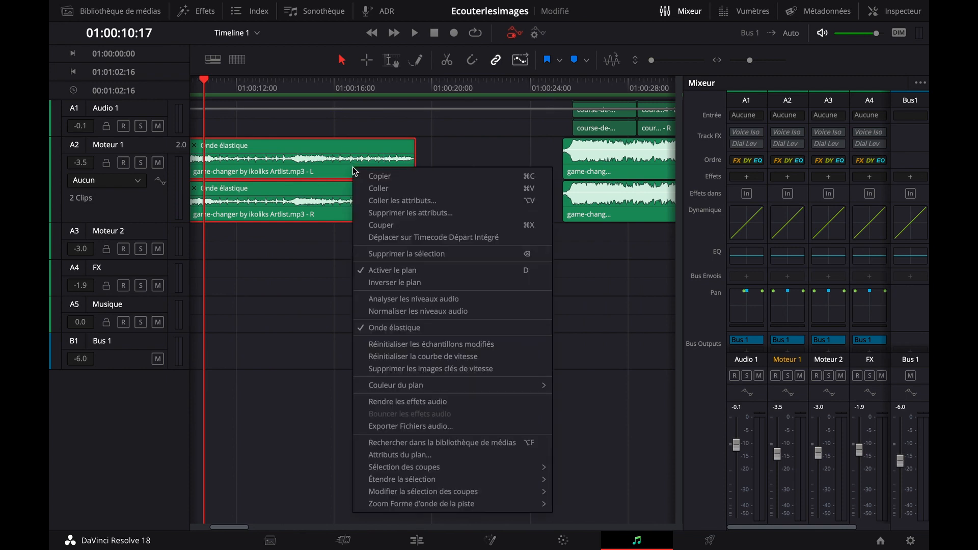
pyautogui.click(445, 331)
pyautogui.hotkey('ctrl', 's')
pyautogui.moveTo(421, 165); pyautogui.dragTo(562, 164)
pyautogui.hotkey('ctrl', 's')
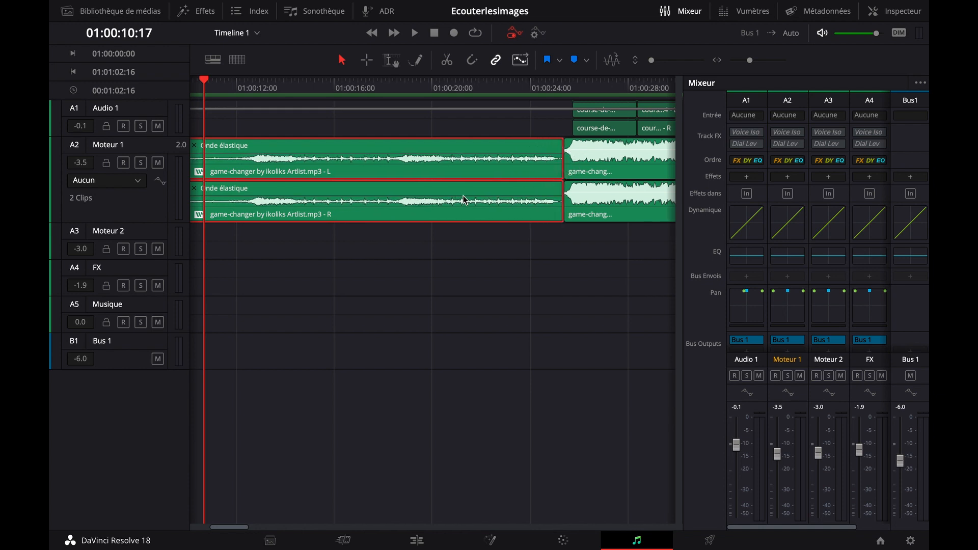
pyautogui.hotkey('ctrl', 's')
# Play the stretched opening music through its transition into the second music part
pyautogui.click(390, 91)
pyautogui.press('space')
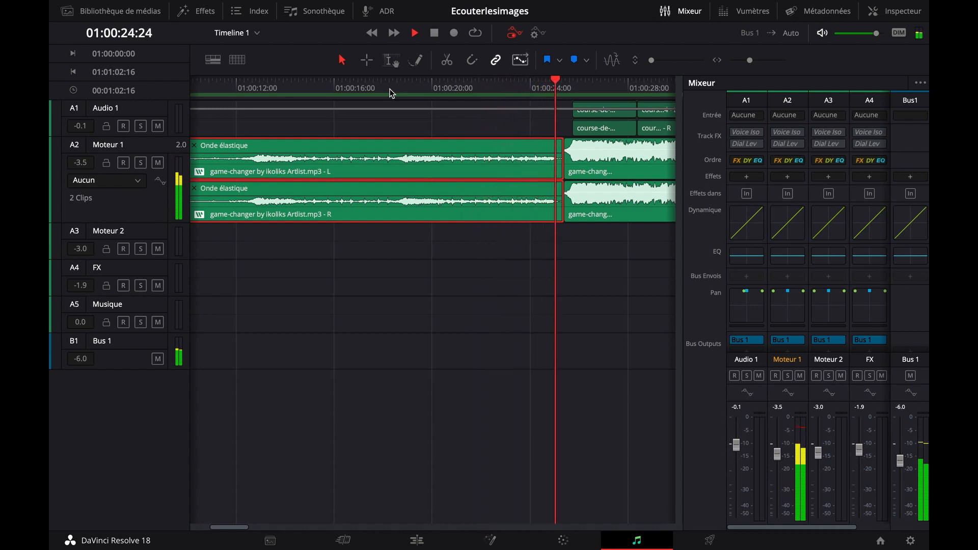
pyautogui.press('space')
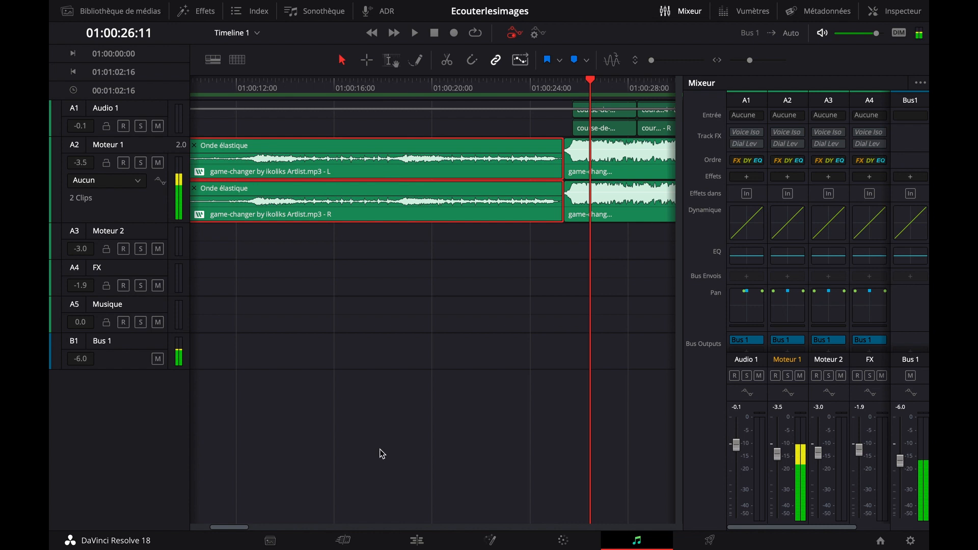
# Return to the Edit page and play the music transition from 01:00:21:23 into the helmeted driver's shot
pyautogui.click(419, 540)
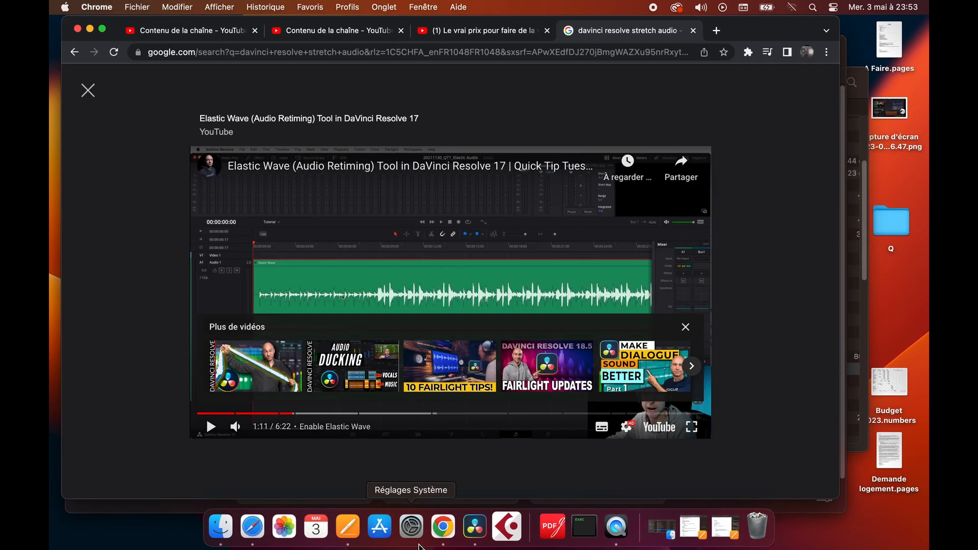
pyautogui.click(458, 532)
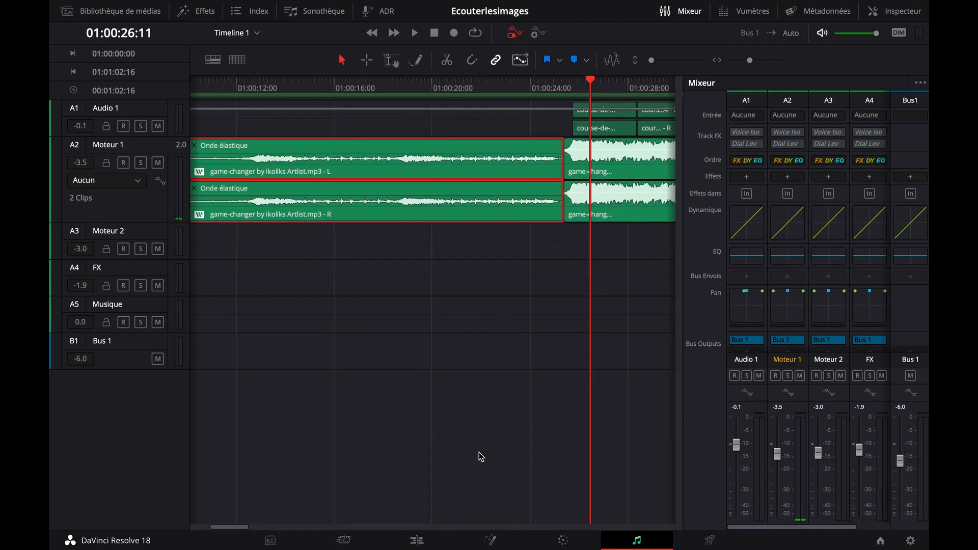
pyautogui.click(416, 540)
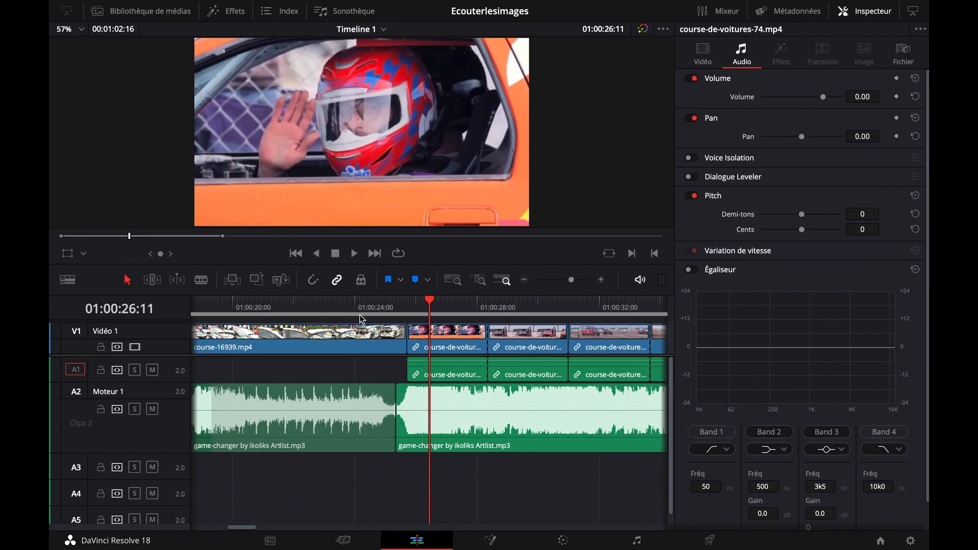
pyautogui.click(357, 309)
pyautogui.click(292, 307)
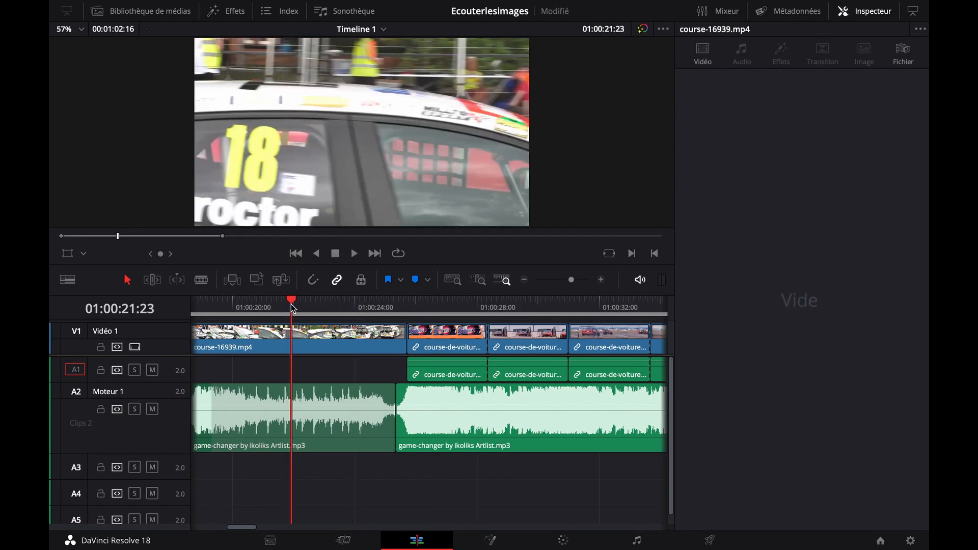
pyautogui.press('space')
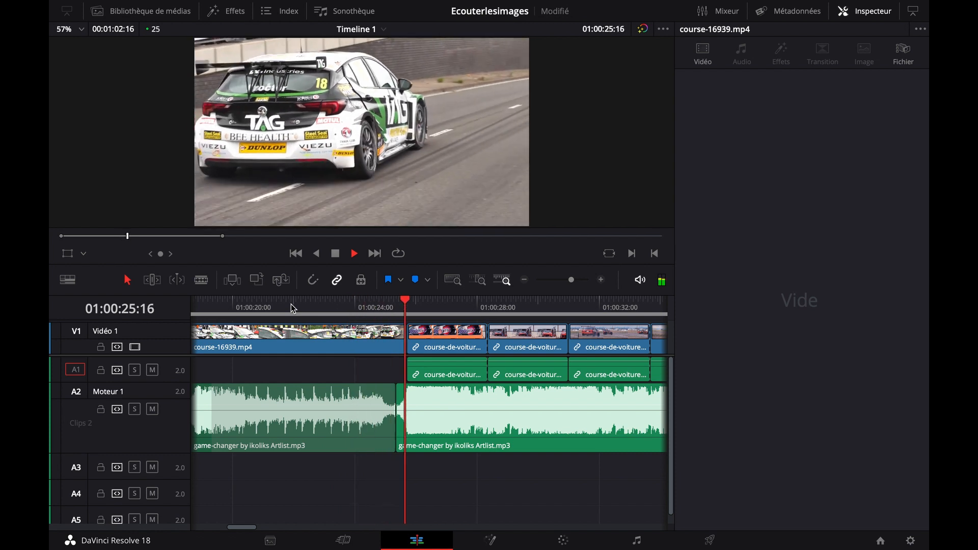
pyautogui.press('space')
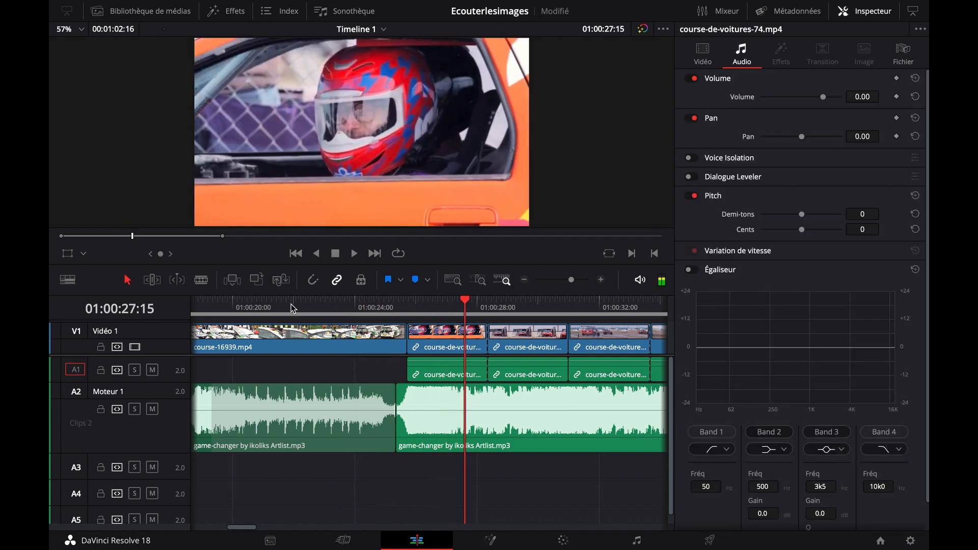
# Play the stretched opening music under the first car shot up to 01:00:18:00
pyautogui.moveTo(244, 528); pyautogui.dragTo(214, 527)
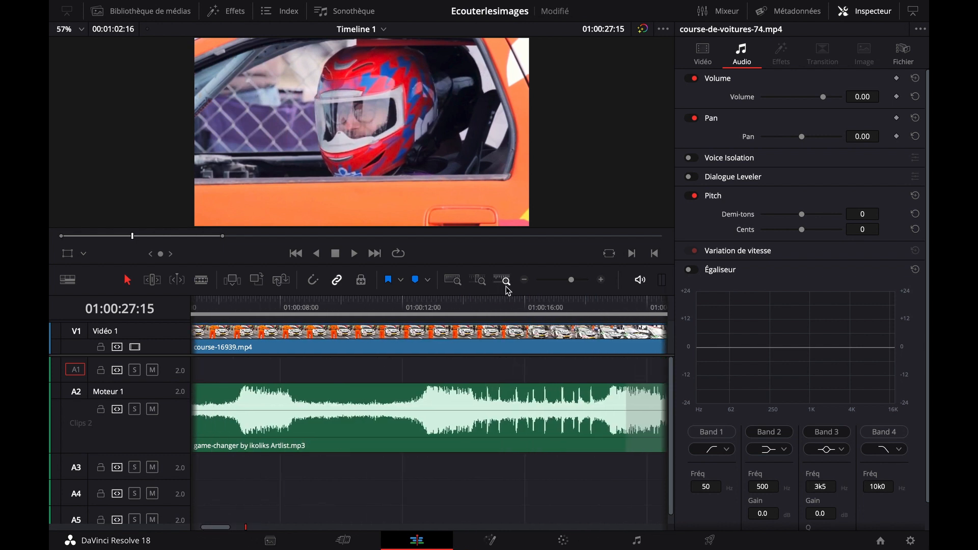
pyautogui.click(522, 282)
pyautogui.click(275, 305)
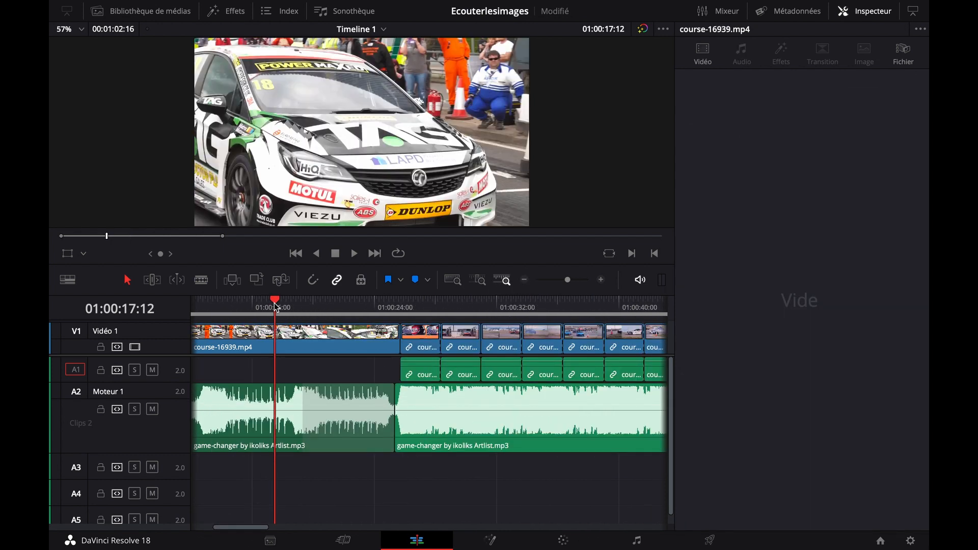
pyautogui.click(244, 314)
pyautogui.press('space')
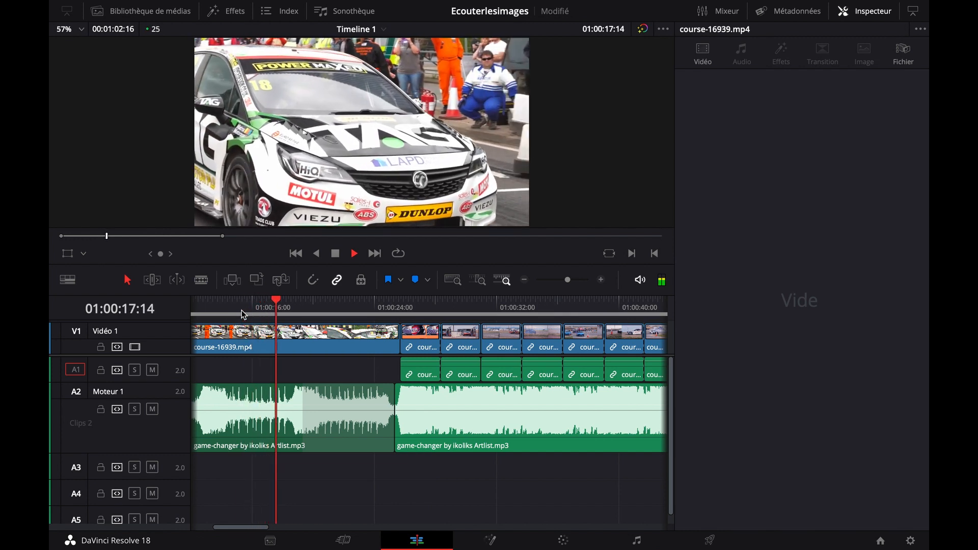
pyautogui.press('space')
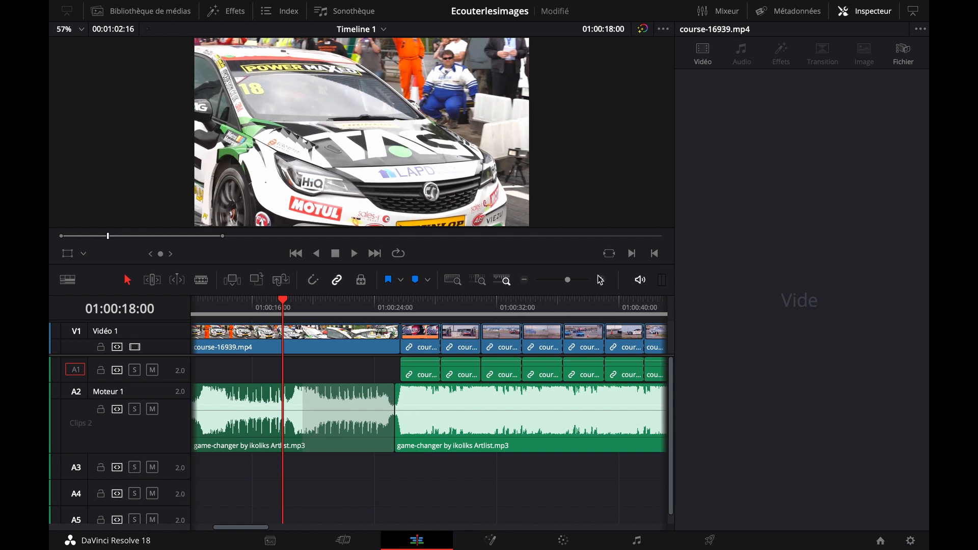
# Listen to the join between the two music parts twice, just ahead of the driver's shot
pyautogui.moveTo(374, 308); pyautogui.dragTo(381, 306)
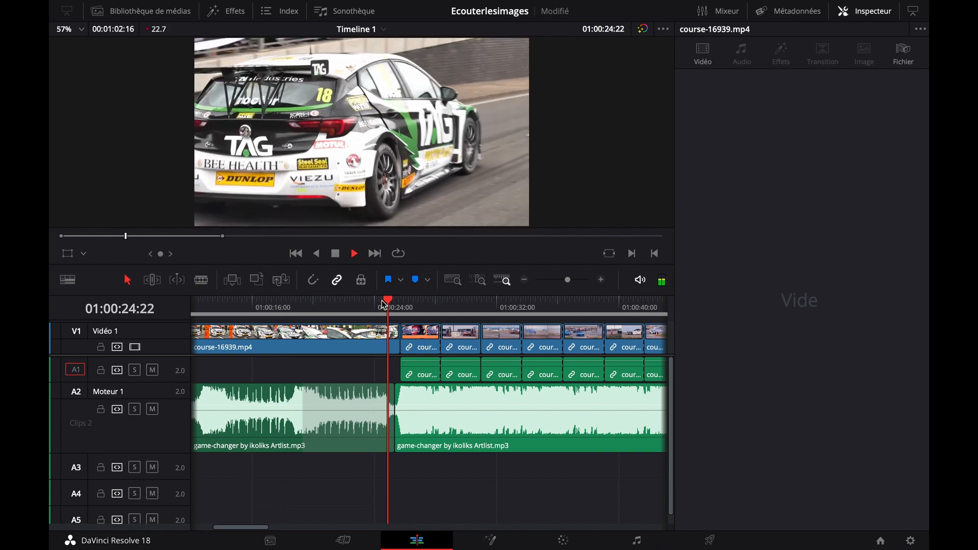
pyautogui.press('space')
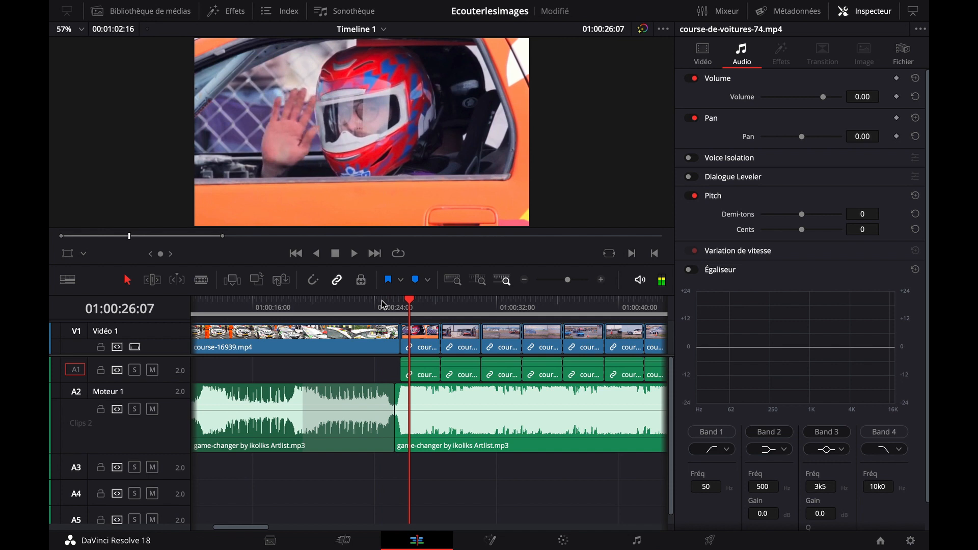
pyautogui.click(601, 281)
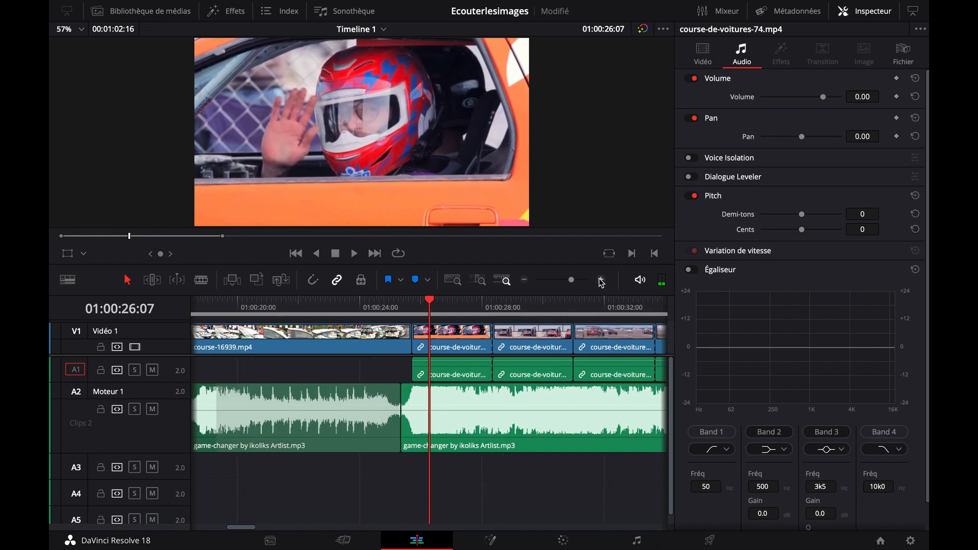
pyautogui.click(601, 282)
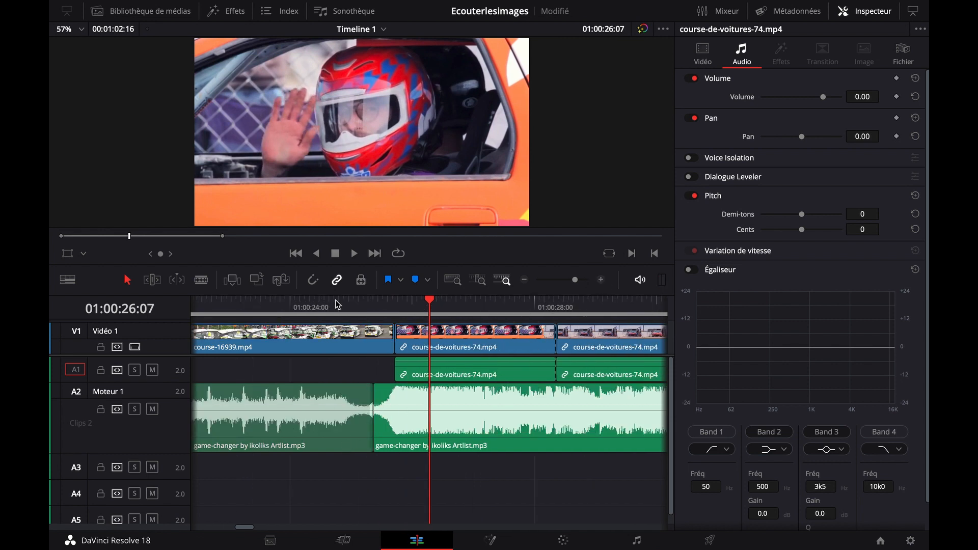
pyautogui.click(321, 307)
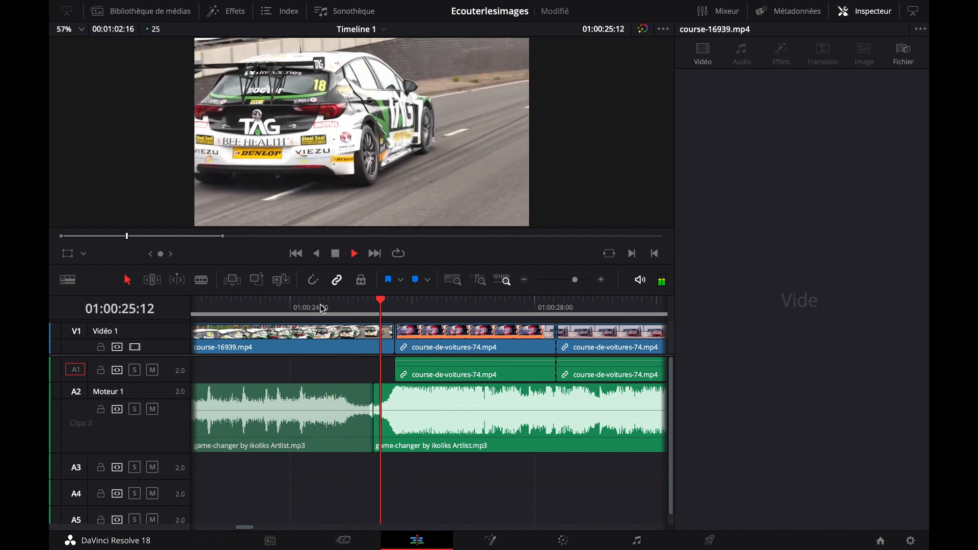
pyautogui.press('space')
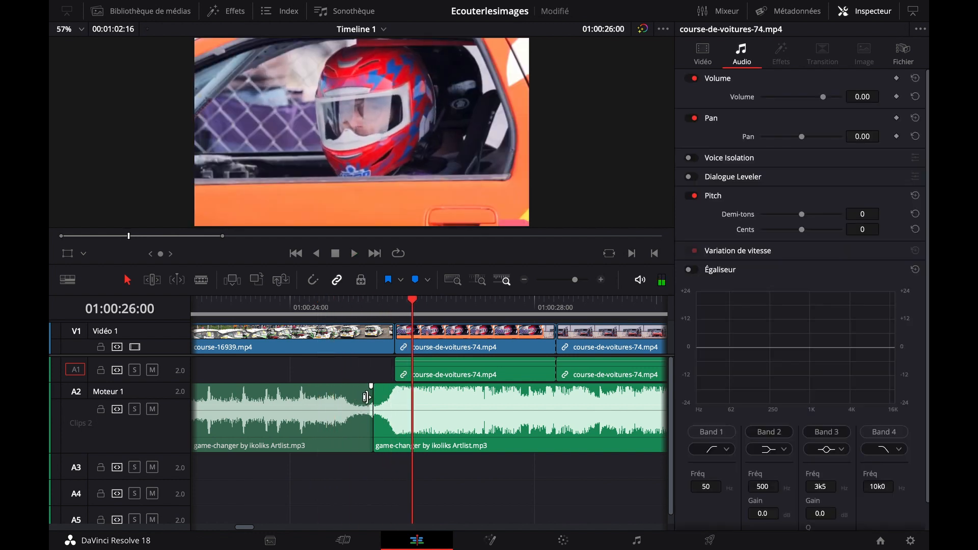
# Try short fades on both sides of the join between the music parts and play it from 01:00:24:02
pyautogui.moveTo(372, 386)
pyautogui.mouseDown()
pyautogui.moveTo(362, 384)
pyautogui.moveTo(385, 386)
pyautogui.mouseUp()
pyautogui.click(295, 305)
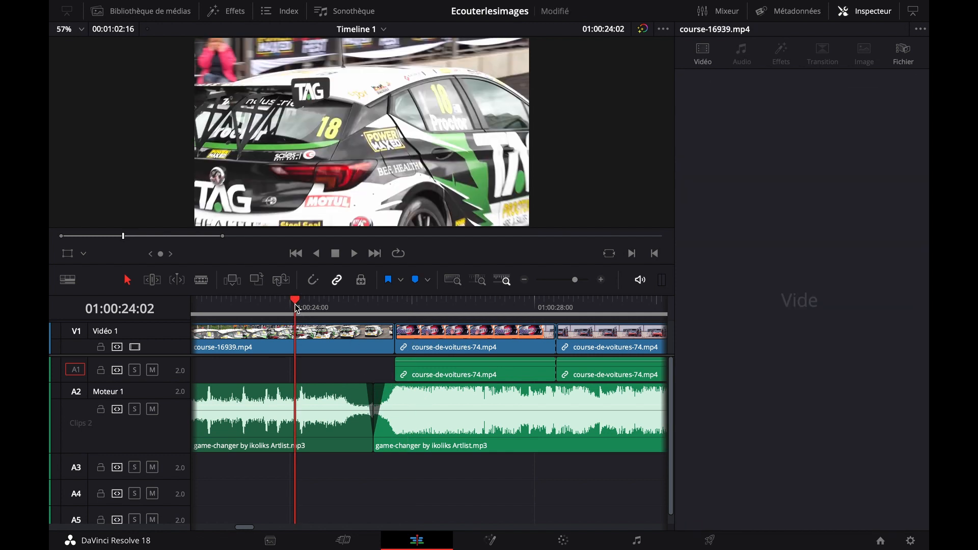
pyautogui.press('space')
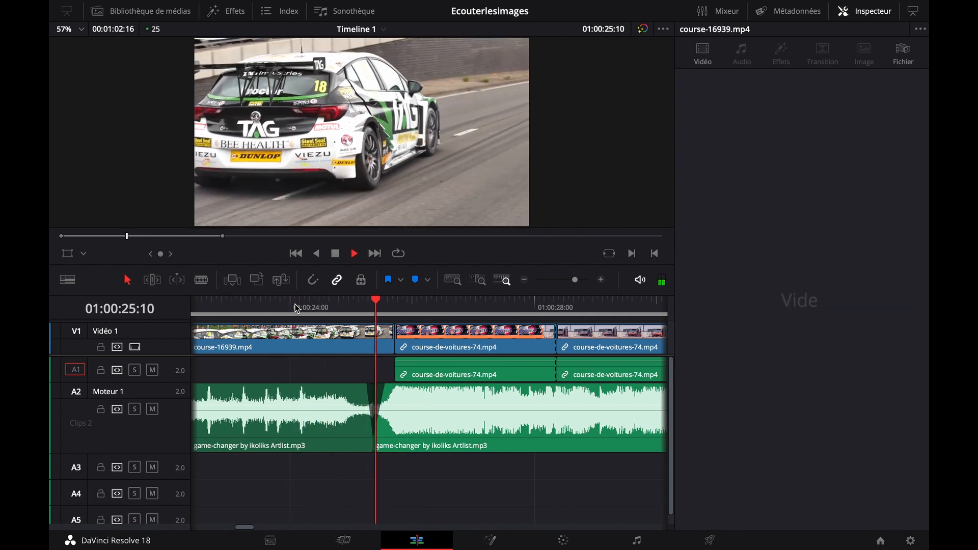
pyautogui.press('space')
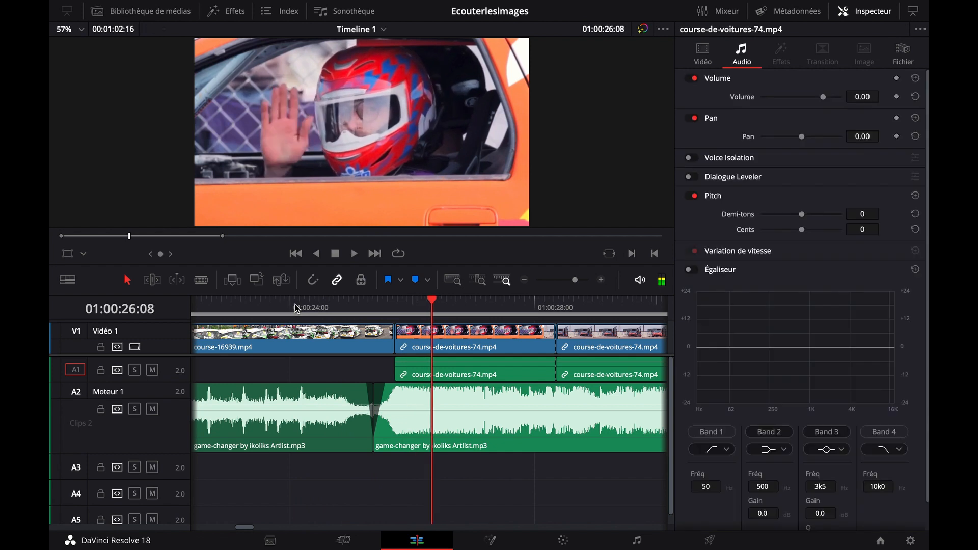
# Shorten the fades at the music join and play the transition into the driver's shot again
pyautogui.moveTo(388, 386); pyautogui.dragTo(367, 386)
pyautogui.click(366, 386)
pyautogui.click(327, 311)
pyautogui.press('space')
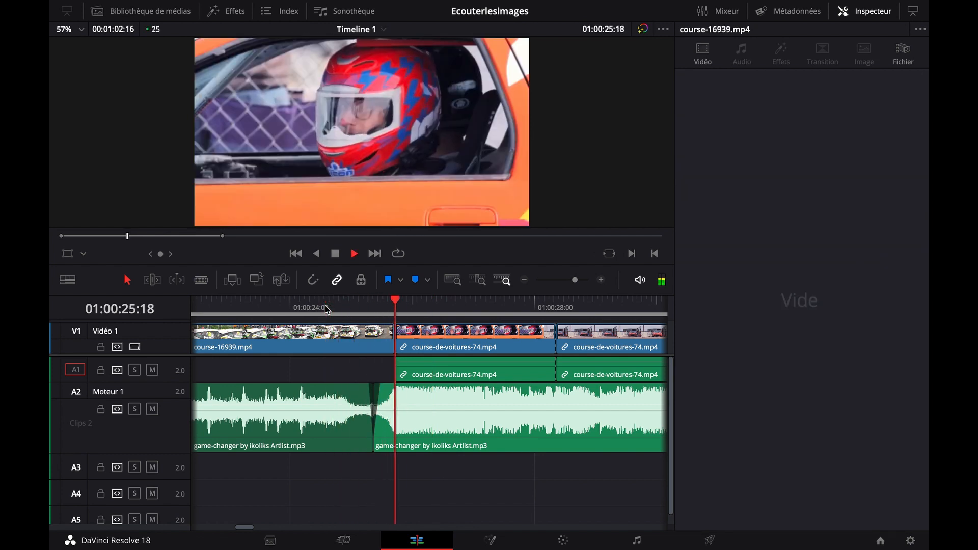
pyautogui.press('space')
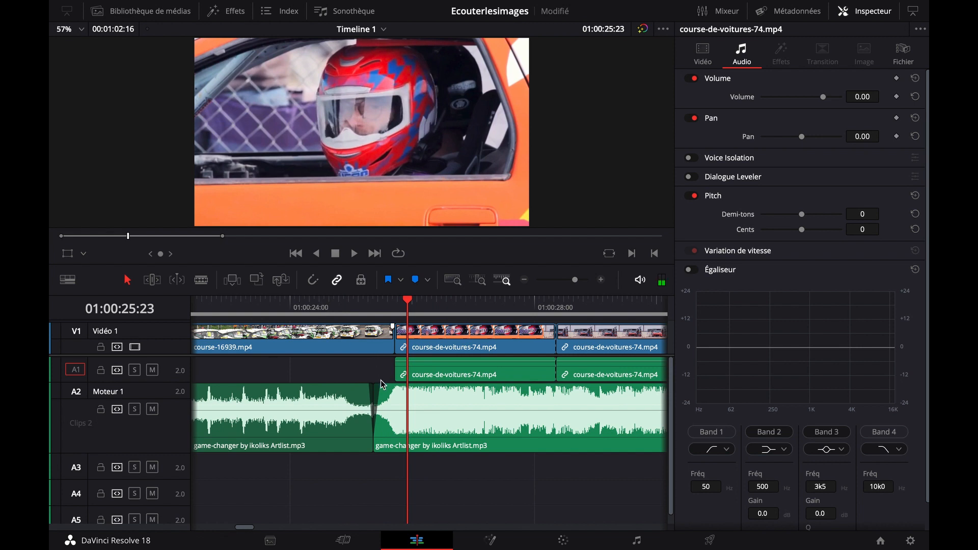
# Shorten the second music part's fade-in slightly more and listen to the join
pyautogui.moveTo(381, 386); pyautogui.dragTo(379, 387)
pyautogui.click(602, 280)
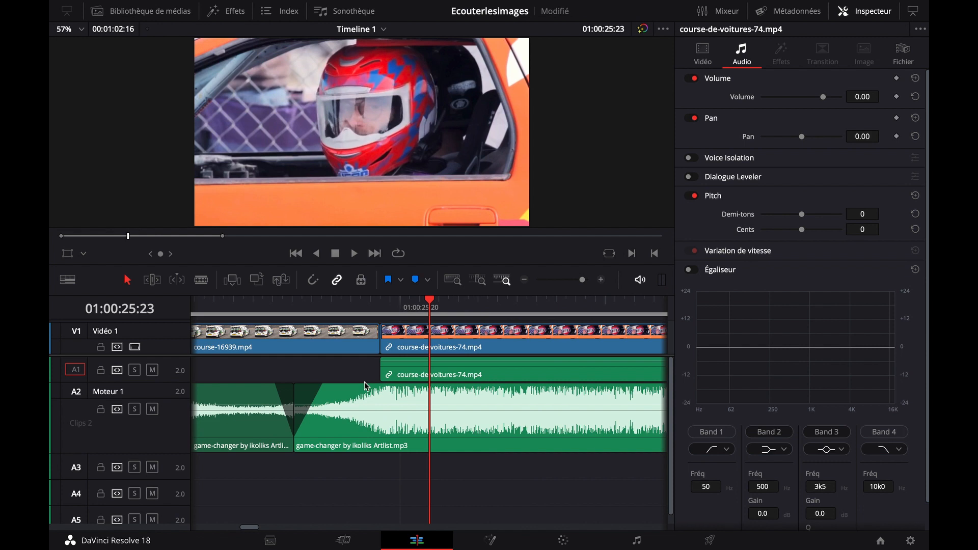
pyautogui.moveTo(325, 386); pyautogui.dragTo(277, 386)
pyautogui.click(228, 299)
pyautogui.press('space')
pyautogui.press('space')
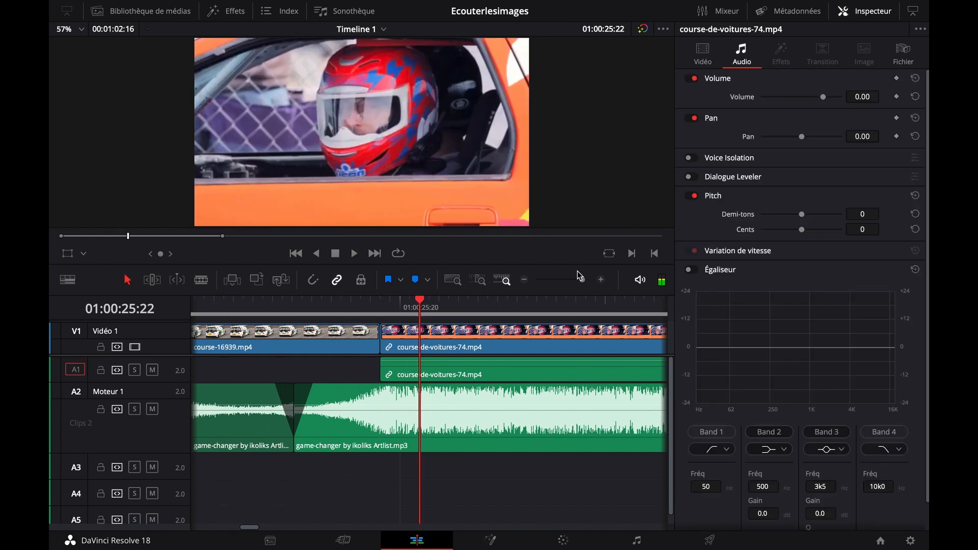
# Play the faded music transition from 01:00:23:18 into the driver's shot
pyautogui.click(523, 280)
pyautogui.click(297, 307)
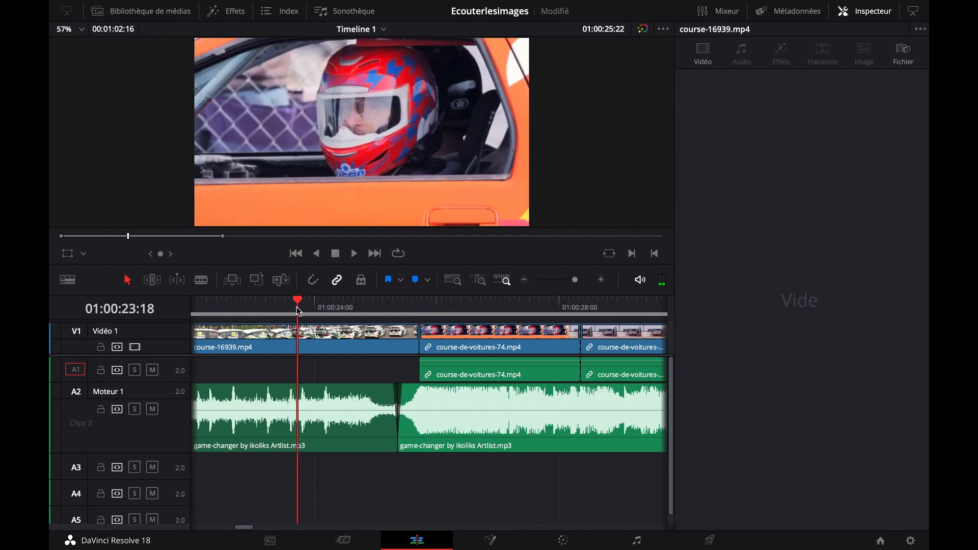
pyautogui.press('space')
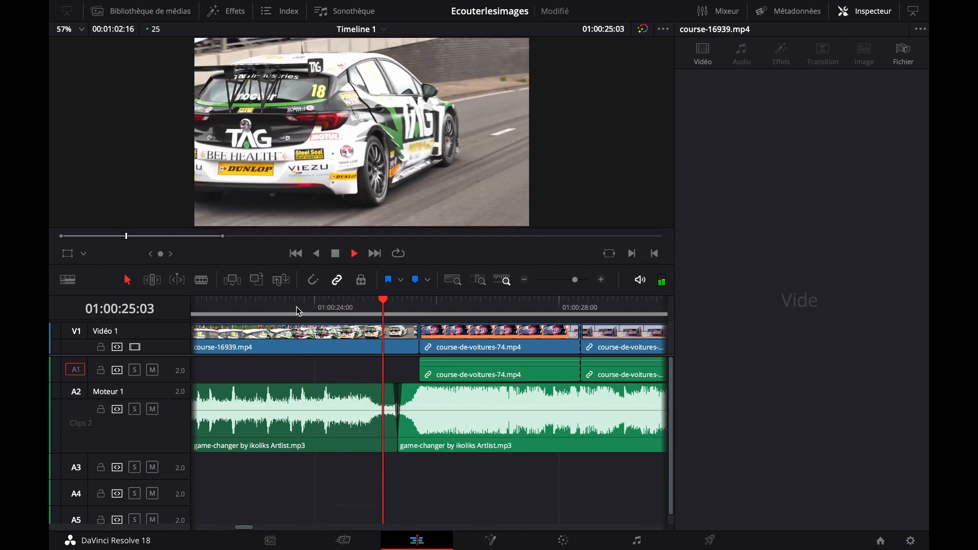
pyautogui.press('space')
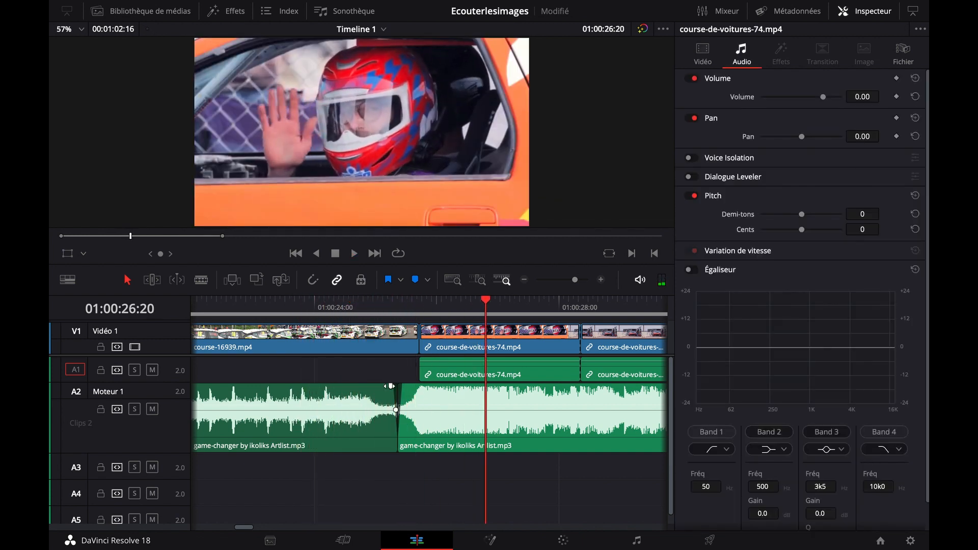
# Remove both fades at the join between the music parts and play the transition up to 01:00:28:07
pyautogui.moveTo(388, 386)
pyautogui.mouseDown()
pyautogui.moveTo(415, 388)
pyautogui.moveTo(398, 385)
pyautogui.mouseUp()
pyautogui.click(289, 304)
pyautogui.press('space')
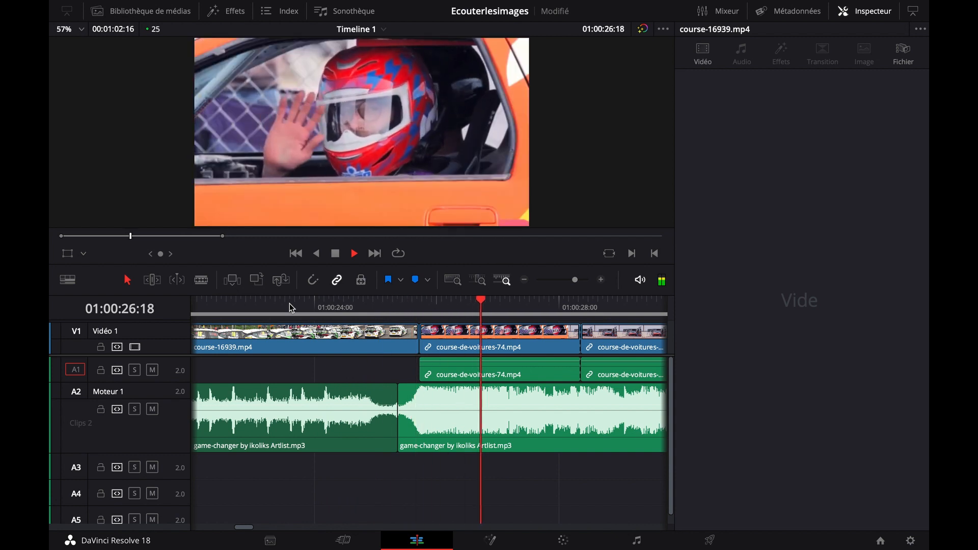
pyautogui.press('space')
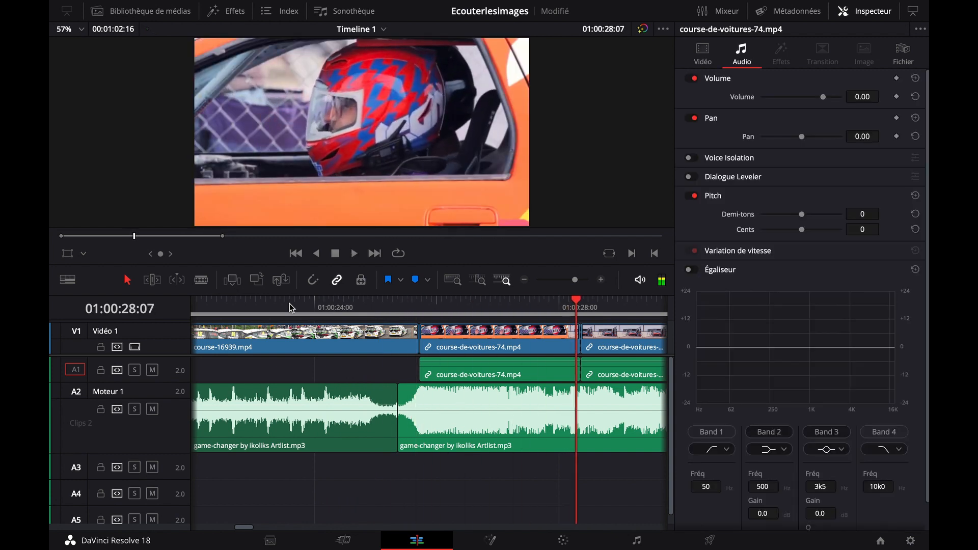
# Copy the second game-changer music part onto the Moteur 2 track, aligned under the original, and extend its start well before the swell
pyautogui.click(524, 280)
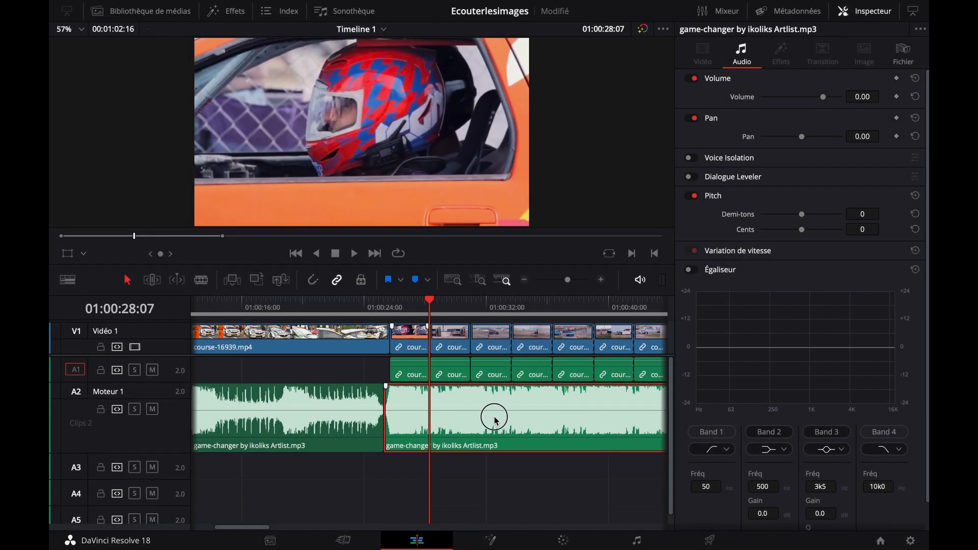
pyautogui.moveTo(494, 417); pyautogui.dragTo(496, 464)
pyautogui.moveTo(141, 478); pyautogui.dragTo(140, 497)
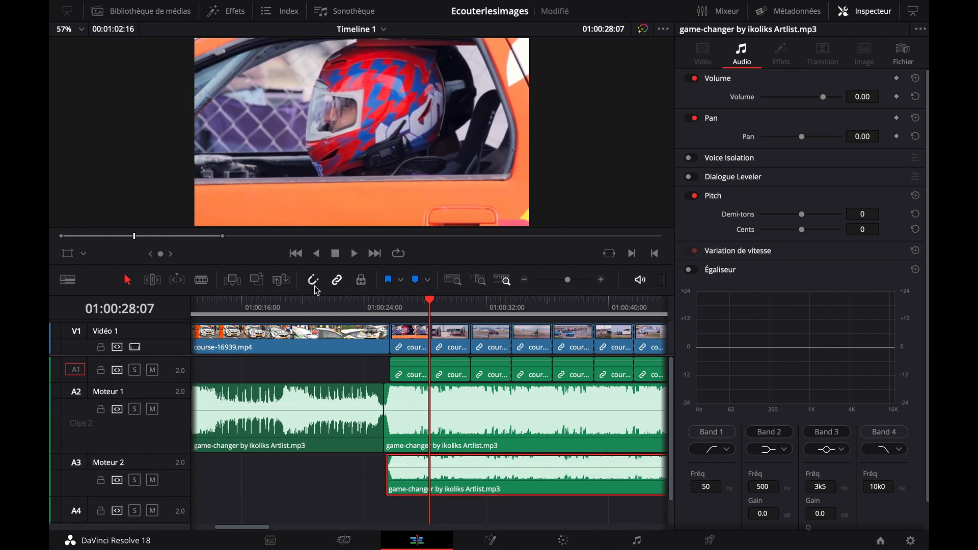
pyautogui.moveTo(461, 474)
pyautogui.mouseDown()
pyautogui.moveTo(441, 473)
pyautogui.moveTo(452, 475)
pyautogui.mouseUp()
pyautogui.moveTo(383, 475); pyautogui.dragTo(294, 476)
pyautogui.click(387, 311)
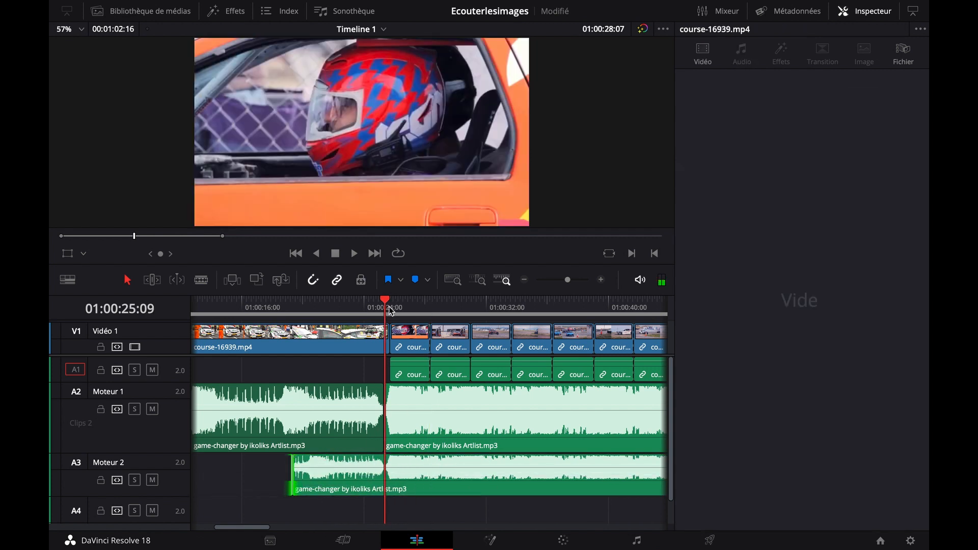
# Mute the Moteur 1 track and cut the Moteur 2 music just before the swell at about 01:00:25:08
pyautogui.click(152, 409)
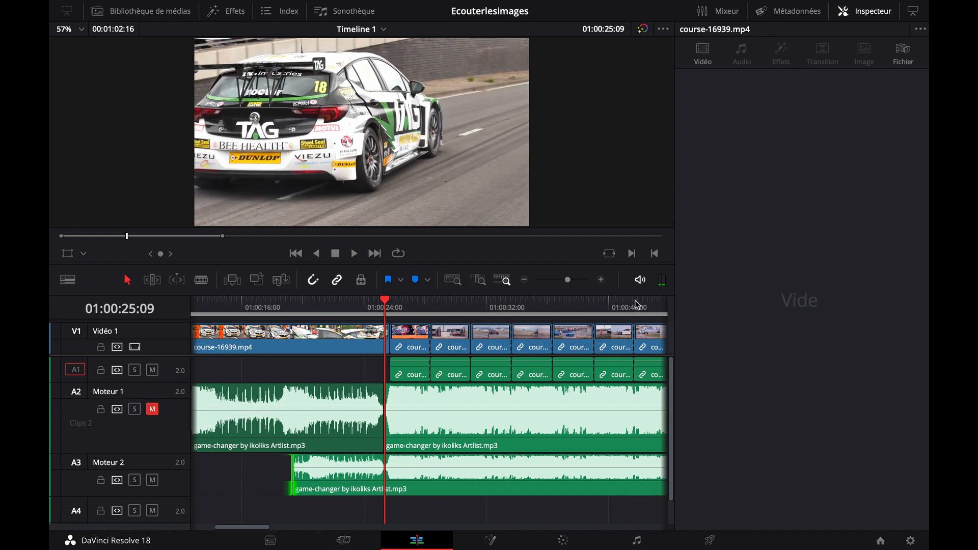
pyautogui.click(601, 280)
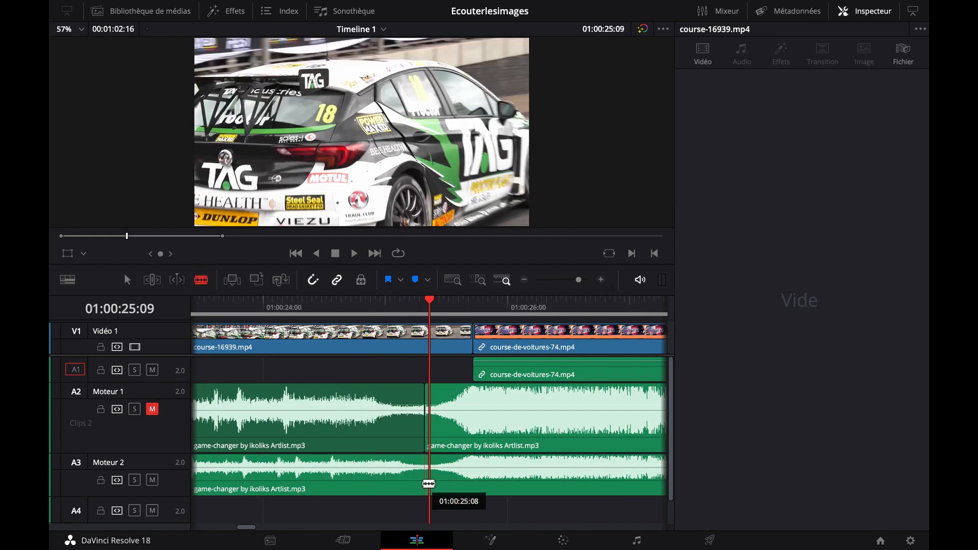
pyautogui.click(429, 476)
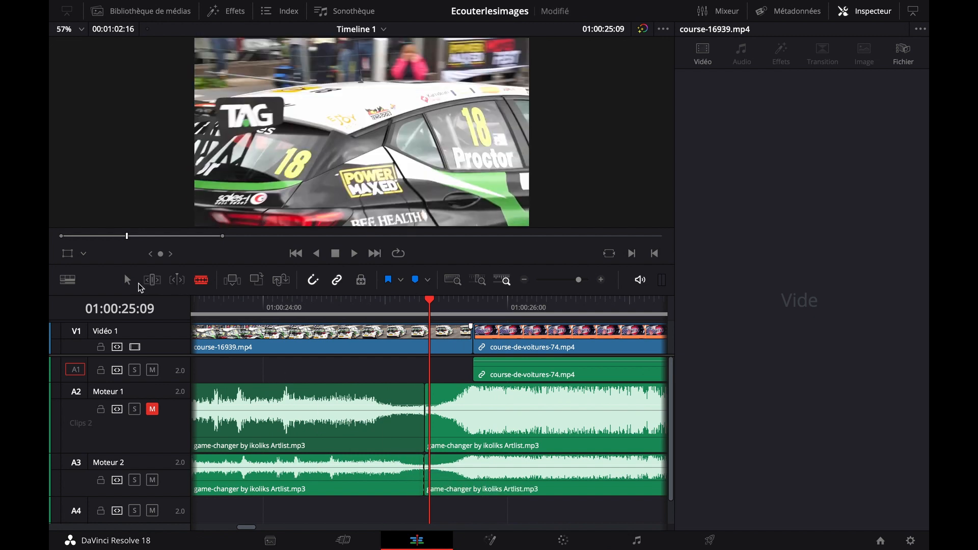
# Extend the first Moteur 2 part back to the beginning of the music and move it to the start of the timeline
pyautogui.click(524, 279)
pyautogui.click(524, 280)
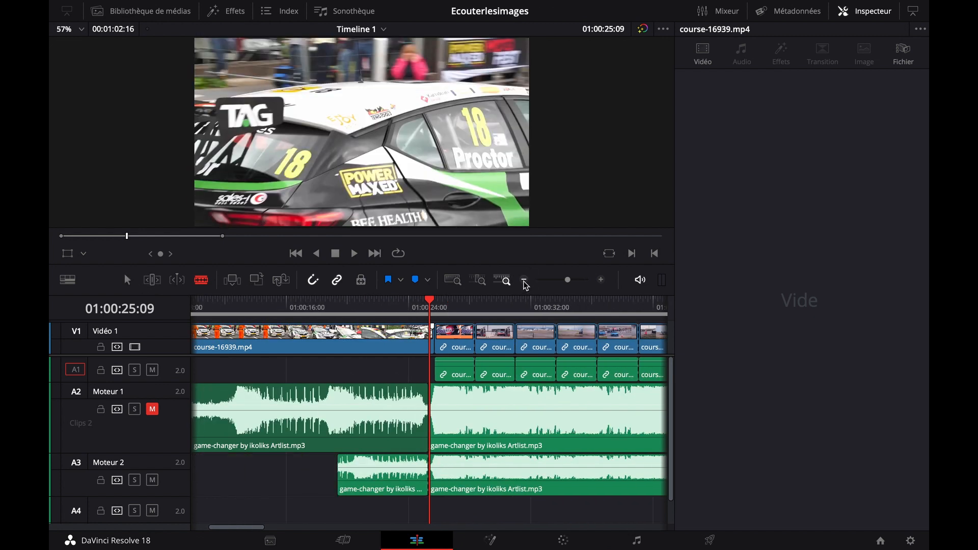
pyautogui.click(525, 280)
pyautogui.press('a')
pyautogui.moveTo(339, 483); pyautogui.dragTo(178, 482)
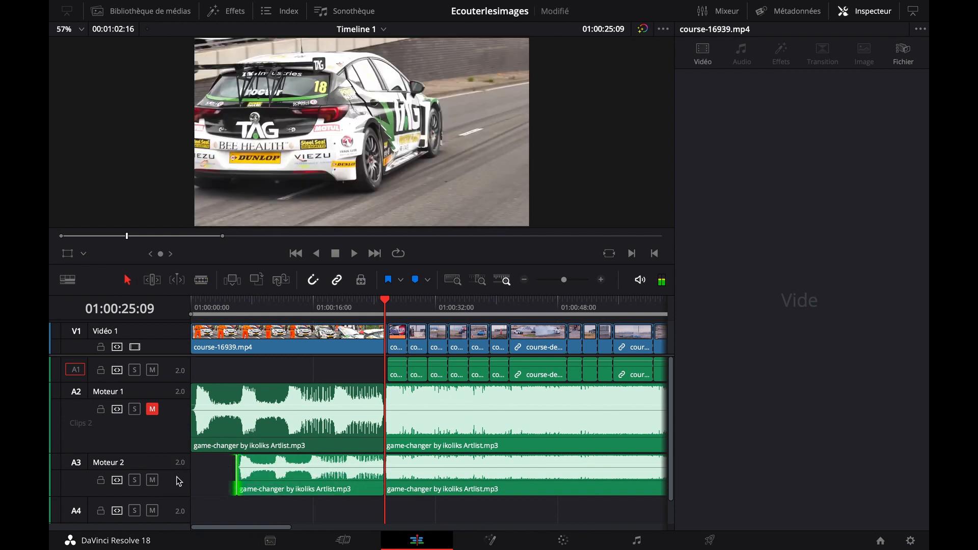
pyautogui.moveTo(291, 478); pyautogui.dragTo(260, 479)
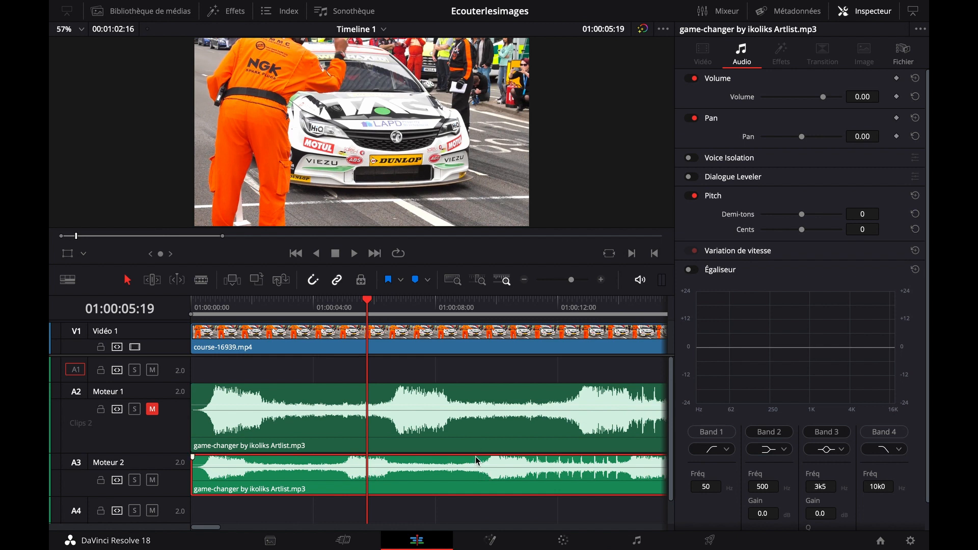
# Listen to the Moteur 2 music from about 01:00:05:00 to find a passage suitable for looping
pyautogui.click(353, 303)
pyautogui.press('space')
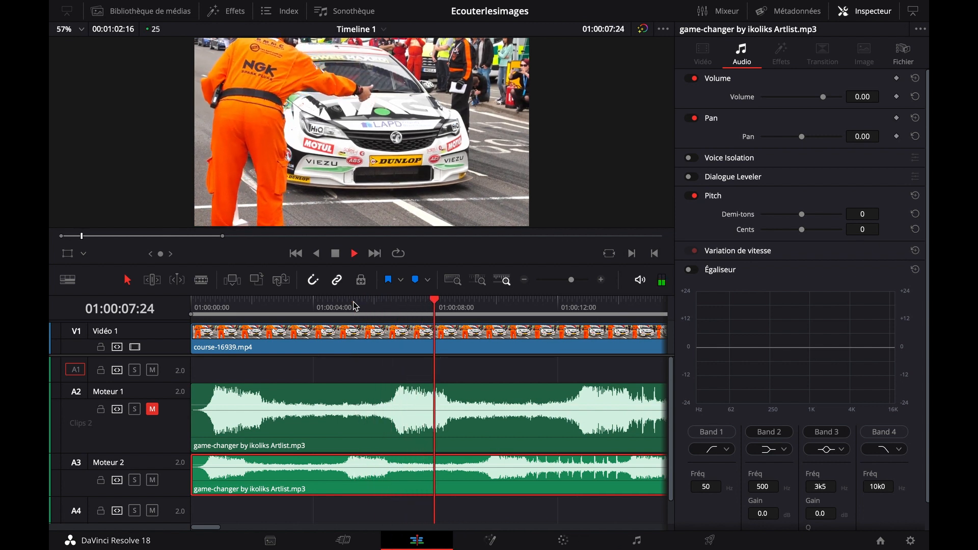
pyautogui.press('space')
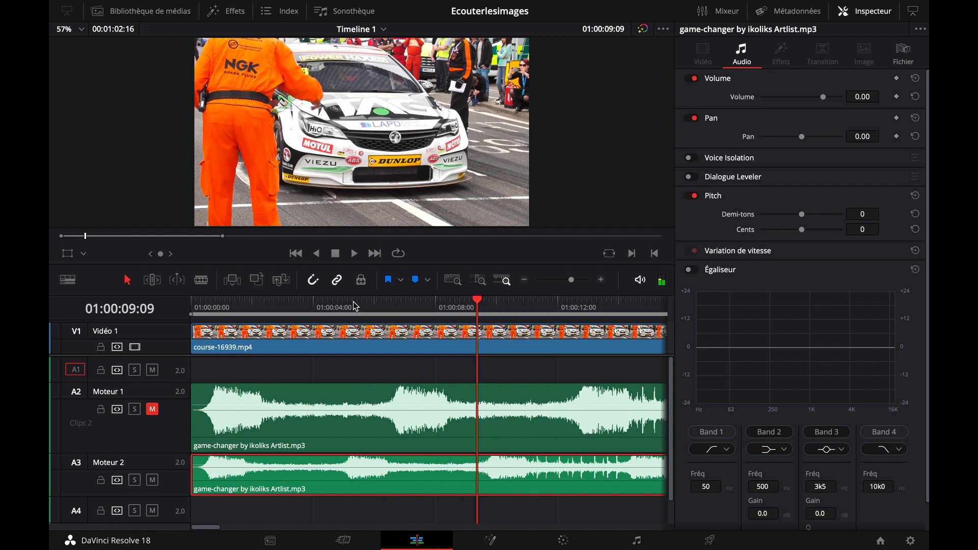
pyautogui.click(382, 306)
pyautogui.press('space')
pyautogui.press('space')
# Play from 01:00:01:22, step frame by frame to find the loop's starting point, and cut the Moteur 2 music at 01:00:03:01
pyautogui.click(249, 307)
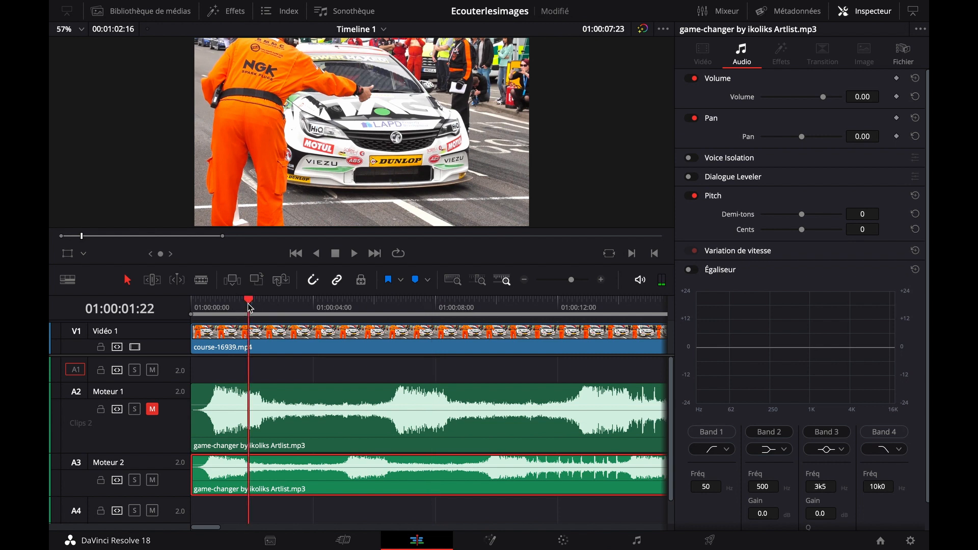
pyautogui.press('space')
pyautogui.press('Left')
pyautogui.press('Left')
pyautogui.press('Left')
pyautogui.press('Left')
pyautogui.press('Left')
pyautogui.press('Left')
pyautogui.press('Left')
pyautogui.press('Left')
pyautogui.press('Left')
pyautogui.press('Left')
pyautogui.press('Left')
pyautogui.press('Left')
pyautogui.press('Left')
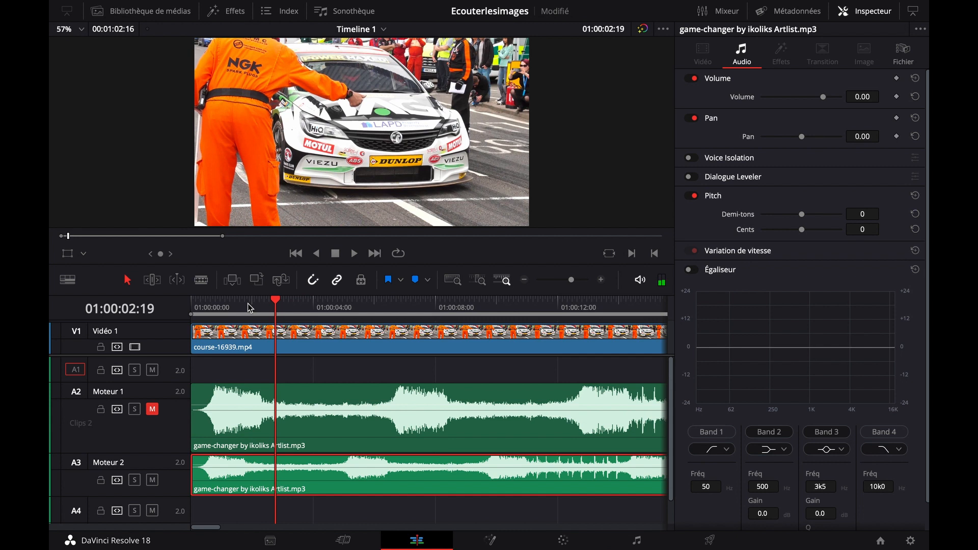
pyautogui.press('Left')
pyautogui.press('Left')
pyautogui.press('Left')
pyautogui.press('Left')
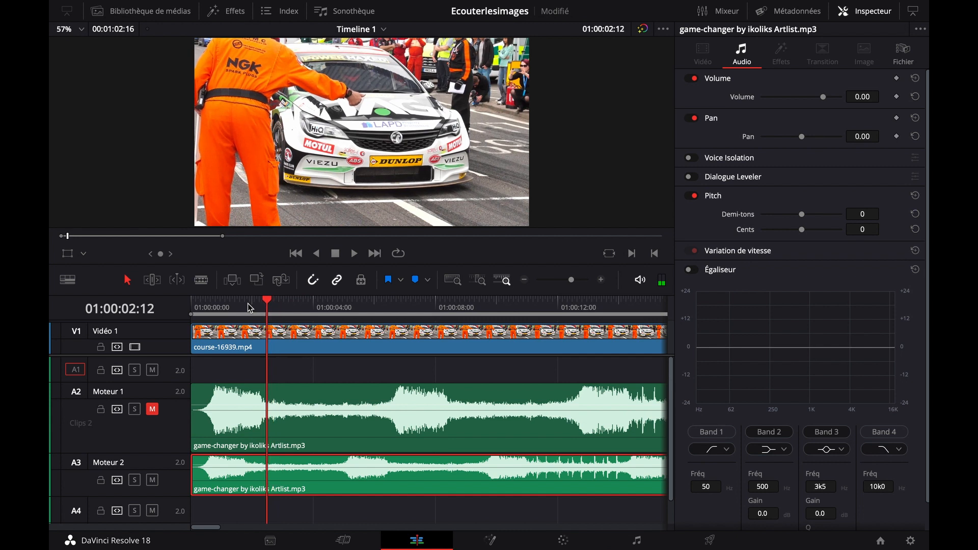
pyautogui.press('Right')
pyautogui.press('Right')
pyautogui.press('Right')
pyautogui.press('Right')
pyautogui.press('Right')
pyautogui.press('Right')
pyautogui.press('Right')
pyautogui.press('Right')
pyautogui.press('Right')
pyautogui.press('Right')
pyautogui.press('Right')
pyautogui.press('Right')
pyautogui.press('Right')
pyautogui.press('Right')
pyautogui.press('Right')
pyautogui.press('Left')
pyautogui.press('Left')
pyautogui.press('Left')
pyautogui.press('Left')
pyautogui.press('Left')
pyautogui.press('Left')
pyautogui.press('Left')
pyautogui.press('Left')
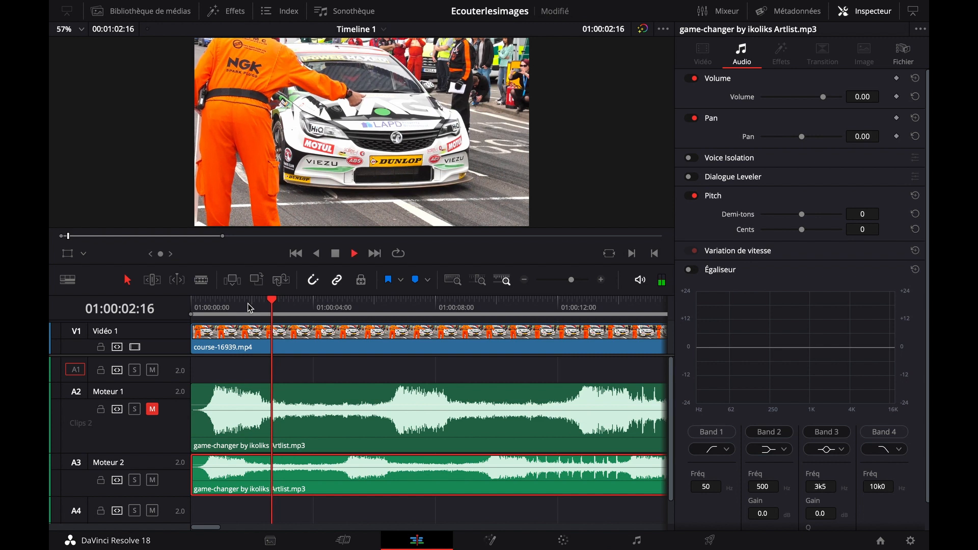
pyautogui.press('Right')
pyautogui.press('Right')
pyautogui.press('Right')
pyautogui.press('Right')
pyautogui.press('Right')
pyautogui.press('Right')
pyautogui.press('Right')
pyautogui.press('Right')
pyautogui.press('Right')
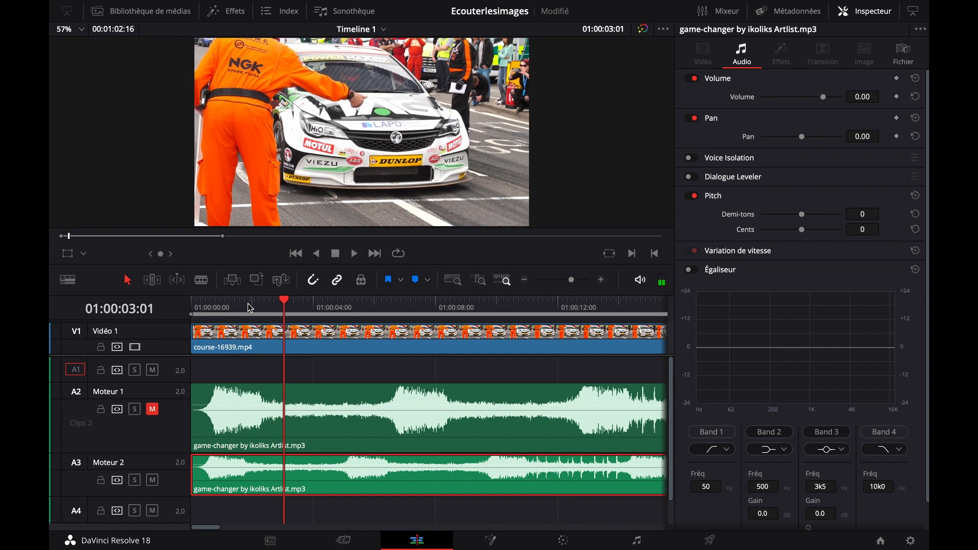
pyautogui.click(201, 280)
pyautogui.click(284, 476)
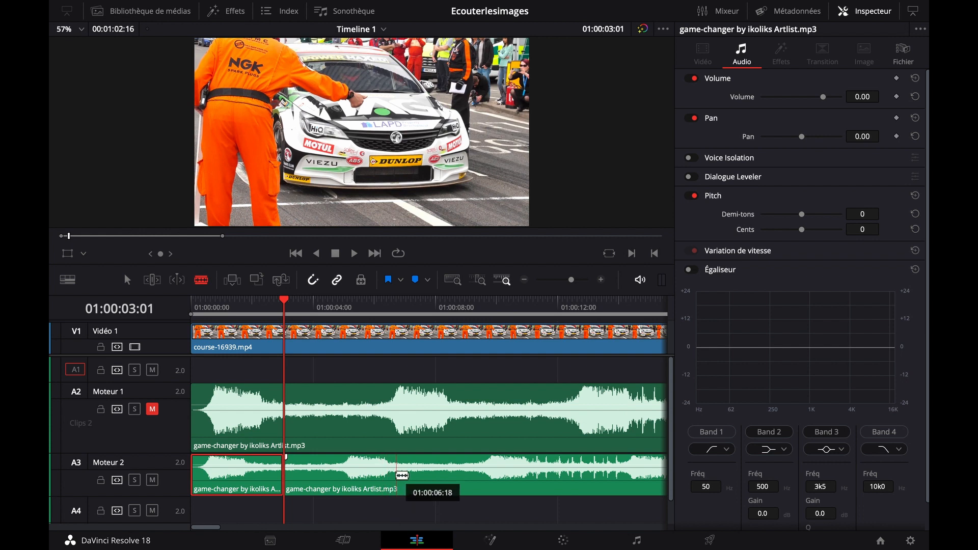
# Play on from the first cut and cut the Moteur 2 music again at about 01:00:06:13 to isolate the loop section
pyautogui.press('space')
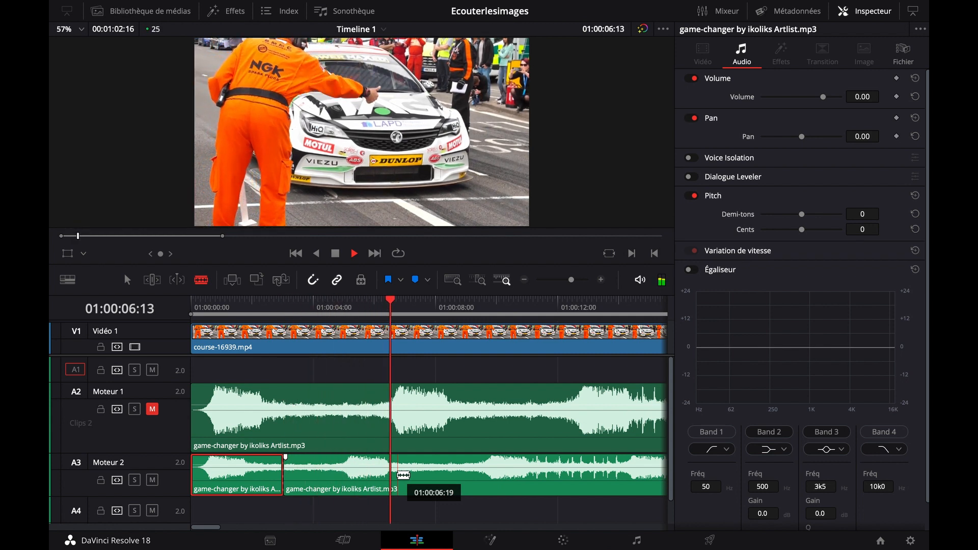
pyautogui.press('space')
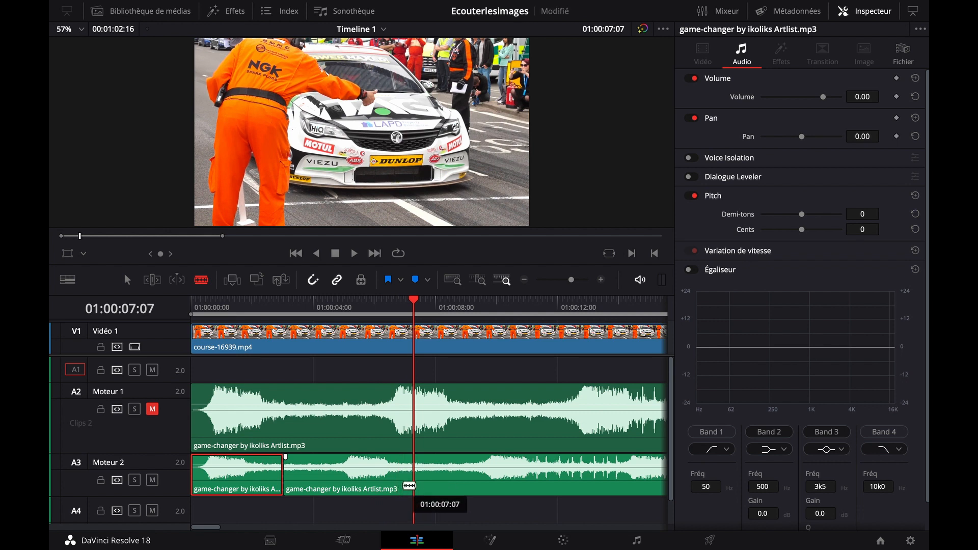
pyautogui.click(390, 472)
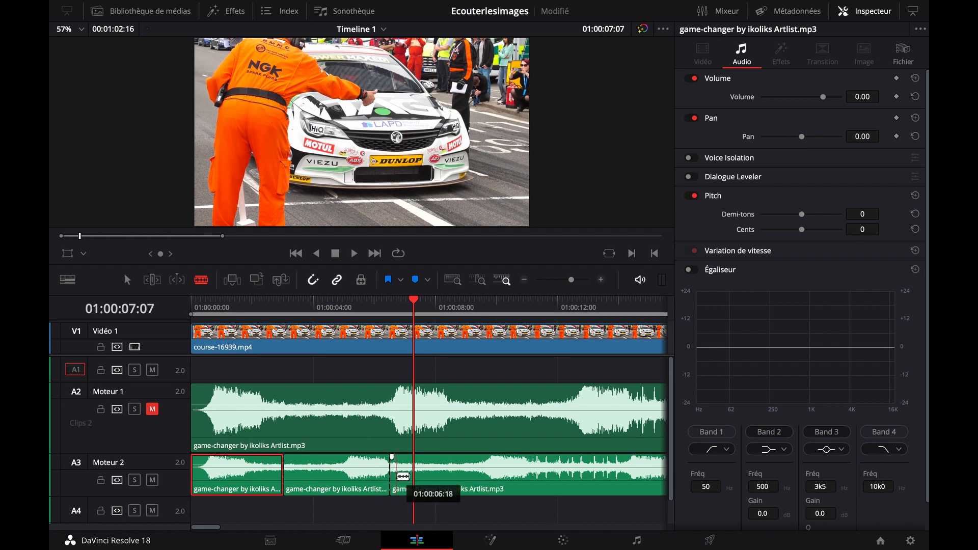
# Move the music part following the loop section about 5 seconds later on Moteur 2 to open a gap
pyautogui.click(128, 278)
pyautogui.scroll(-1, 283, 449)
pyautogui.hscroll(5, 283, 449)
pyautogui.moveTo(392, 456); pyautogui.dragTo(542, 457)
pyautogui.hscroll(-3, 375, 469)
pyautogui.hscroll(-2, 375, 468)
pyautogui.scroll(1, 408, 471)
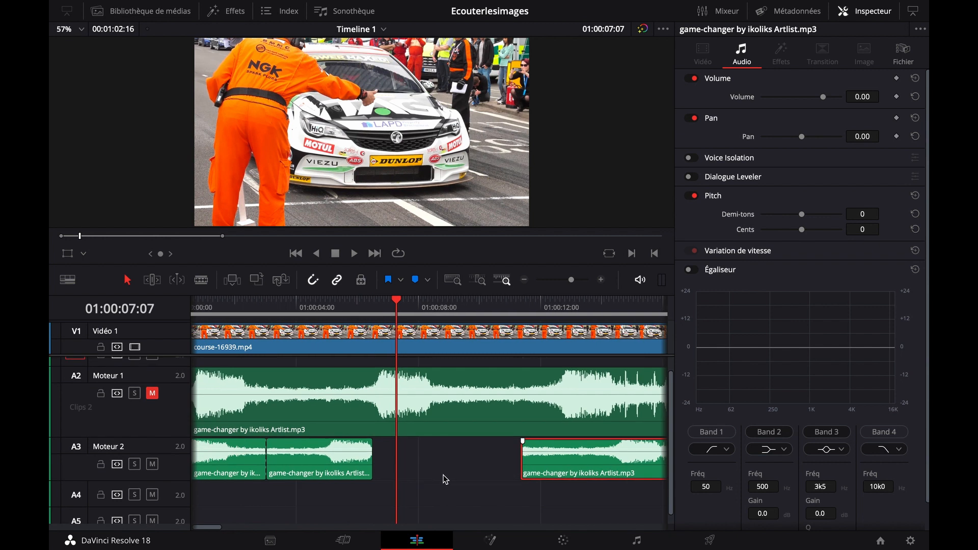
pyautogui.hscroll(-1, 438, 481)
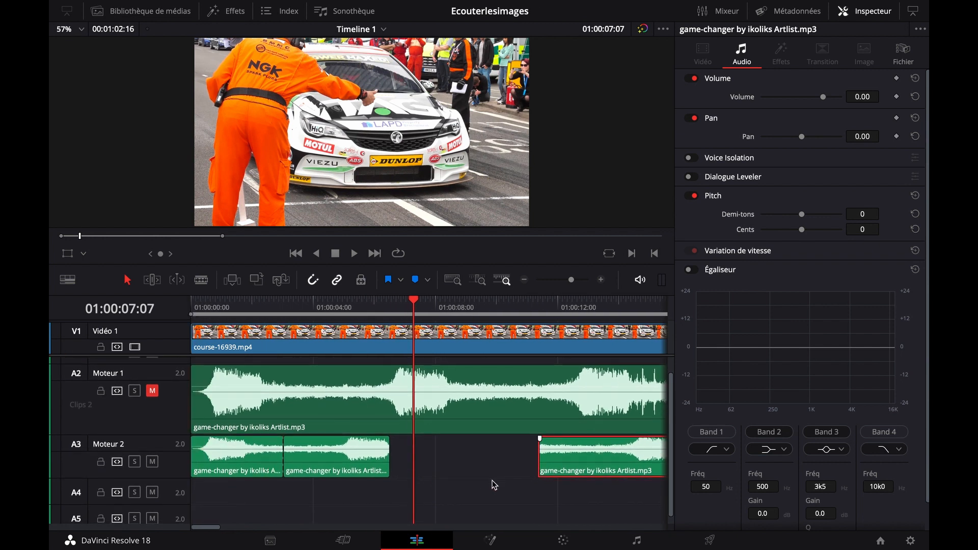
# Place a copy of the loop section directly after the original on Moteur 2 and play the join
pyautogui.click(344, 458)
pyautogui.moveTo(344, 461); pyautogui.dragTo(462, 461)
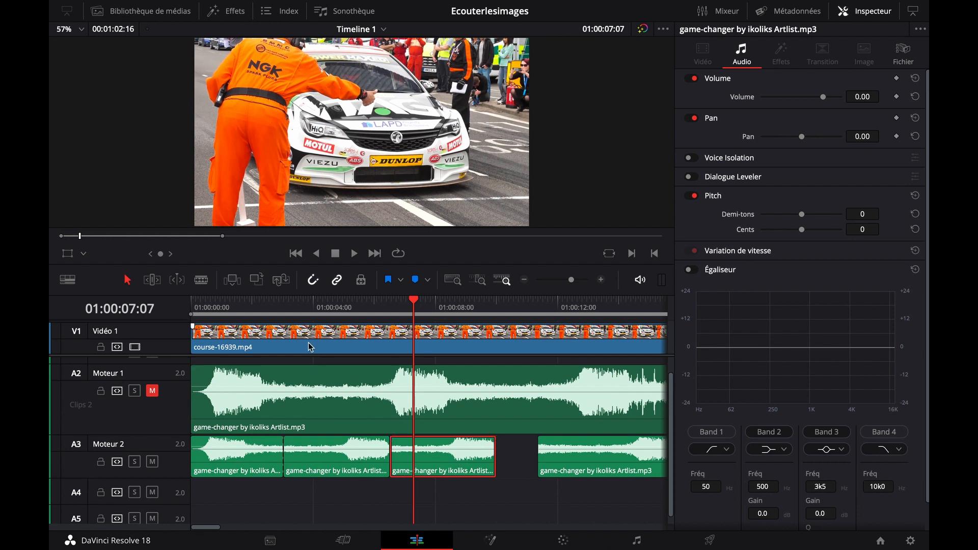
pyautogui.click(317, 307)
pyautogui.press('space')
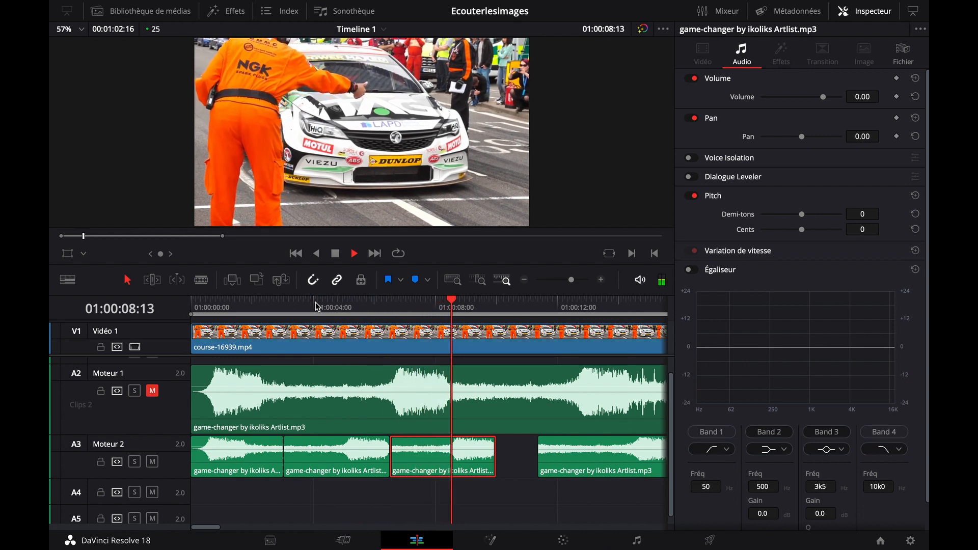
pyautogui.press('space')
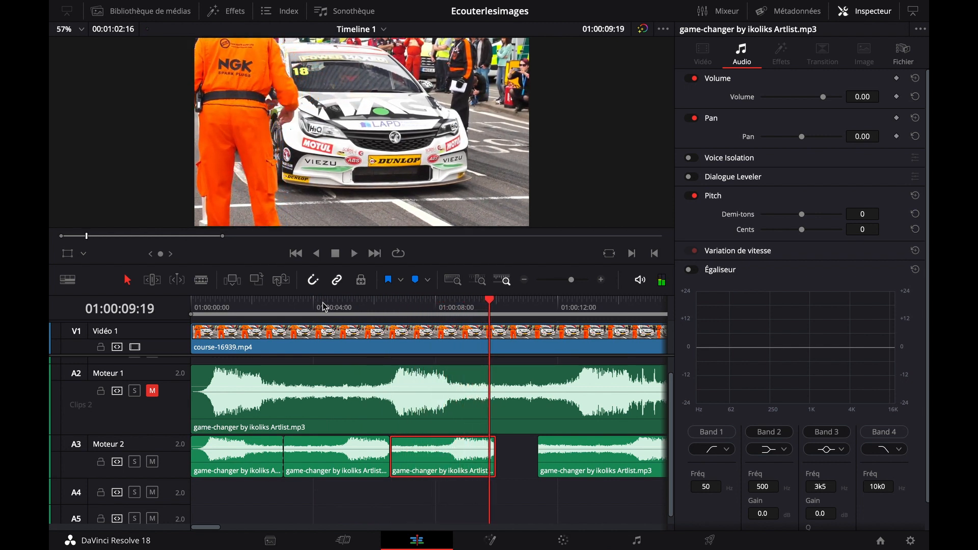
# Move the remaining opening music up against the end of the loop copy and listen to the join
pyautogui.moveTo(561, 502); pyautogui.dragTo(375, 509)
pyautogui.moveTo(432, 467); pyautogui.dragTo(398, 469)
pyautogui.press('space')
pyautogui.press('space')
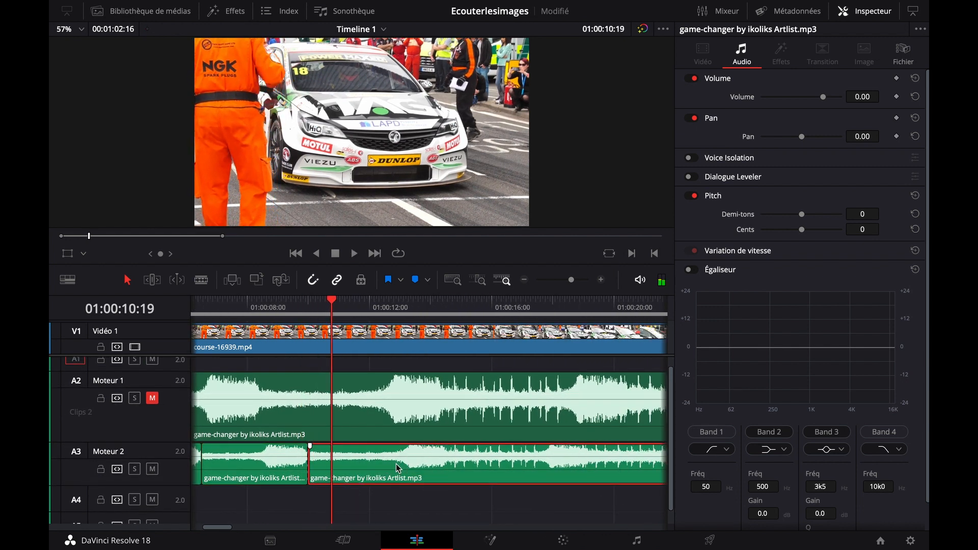
# Play the looped Moteur 2 music from near the start of the timeline to check the whole passage
pyautogui.click(525, 281)
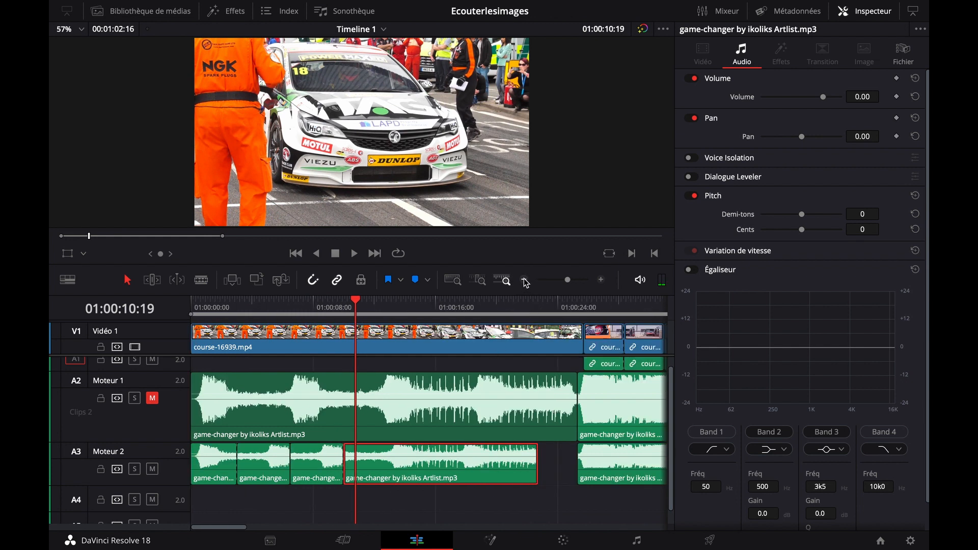
pyautogui.click(206, 310)
pyautogui.press('space')
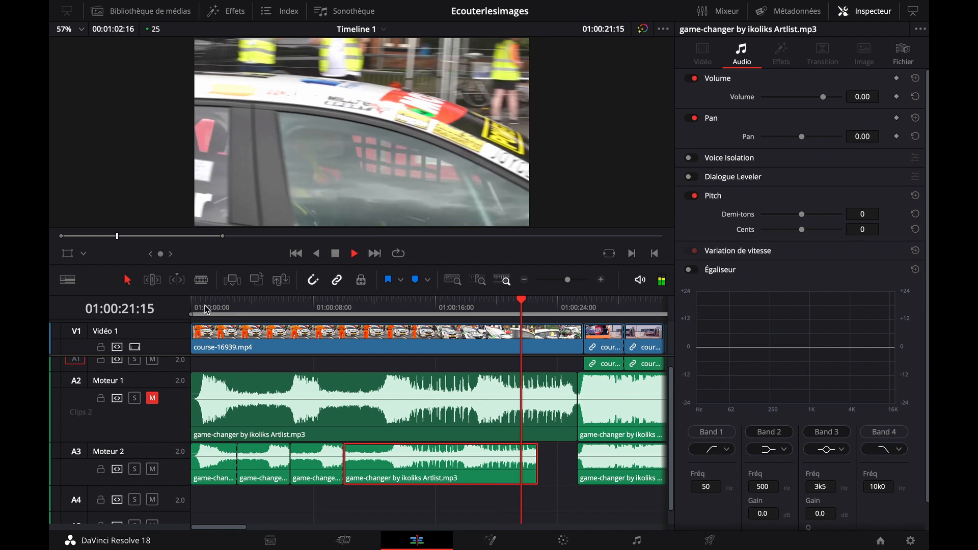
pyautogui.press('space')
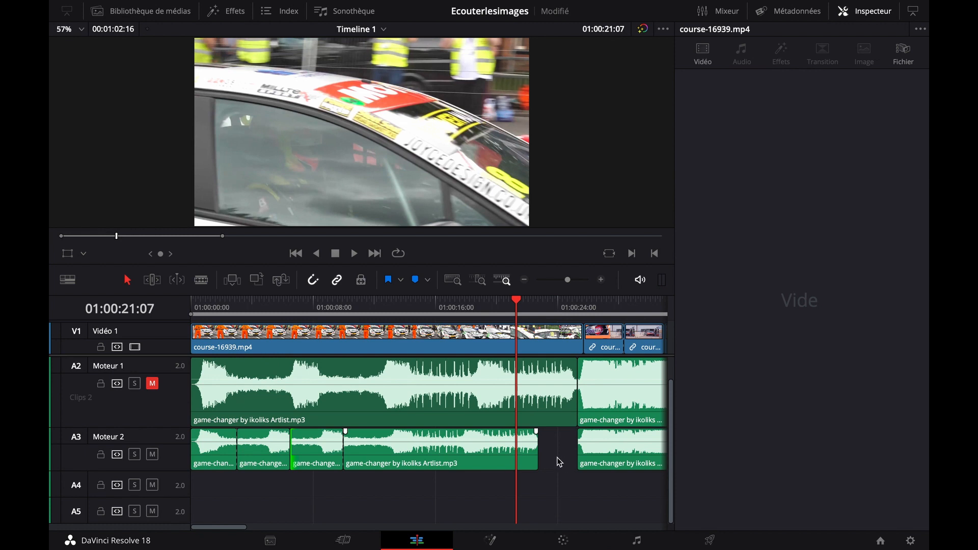
# Shift the four opening Moteur 2 parts together to meet the swell, and trim the start of course-16939.mp4 to 01:00:02:14
pyautogui.moveTo(438, 494); pyautogui.dragTo(199, 436)
pyautogui.moveTo(371, 455); pyautogui.dragTo(406, 455)
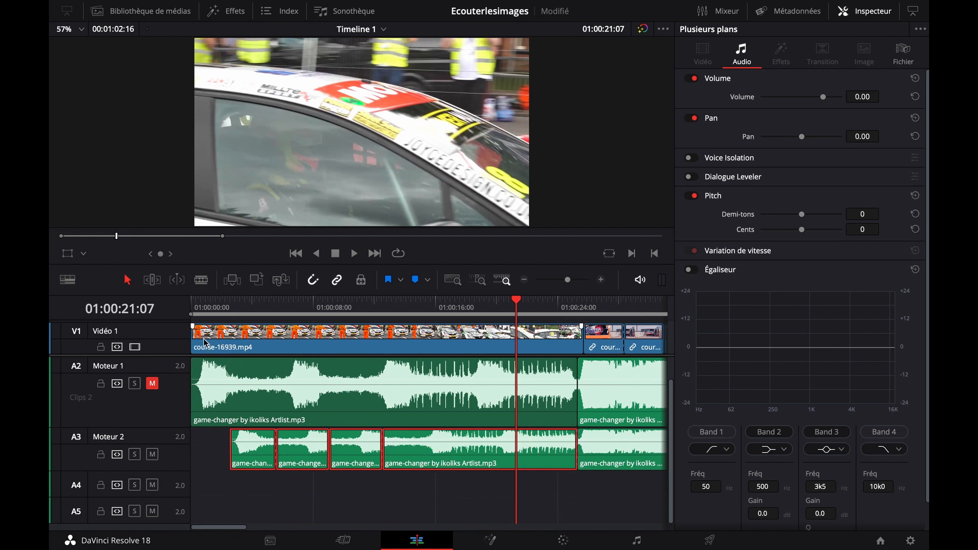
pyautogui.click(227, 306)
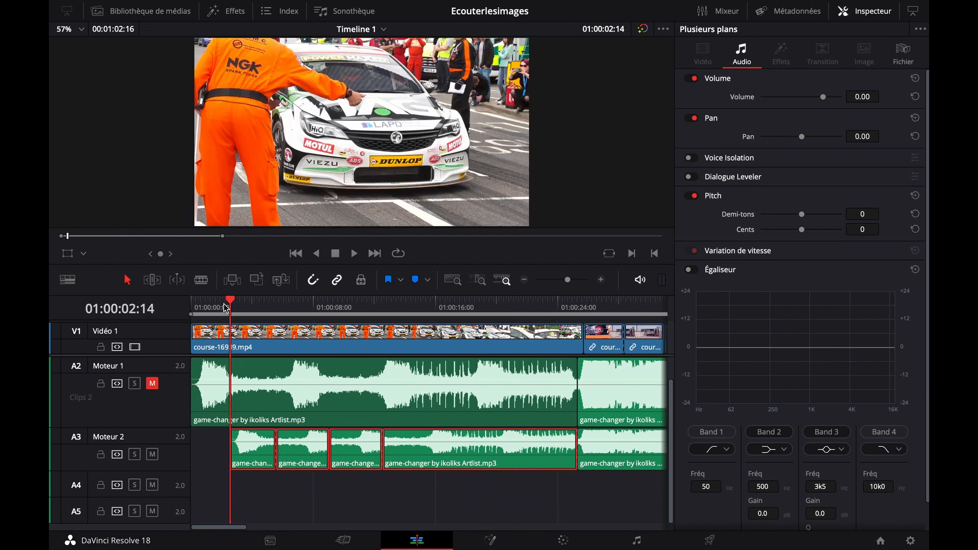
pyautogui.moveTo(196, 342); pyautogui.dragTo(231, 341)
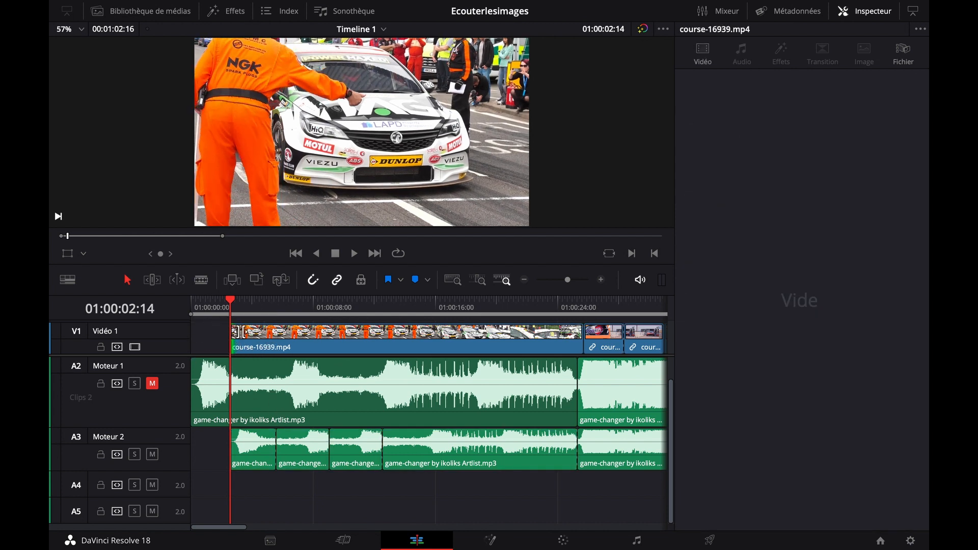
# Play the looped music from 01:00:02:14 into the helmeted driver's shot and unmute the Moteur 1 track
pyautogui.press('space')
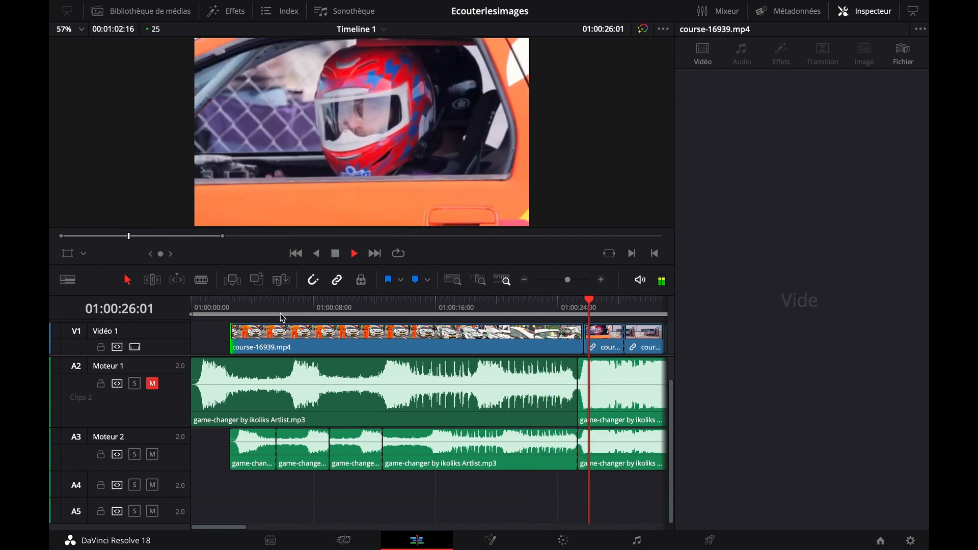
pyautogui.press('space')
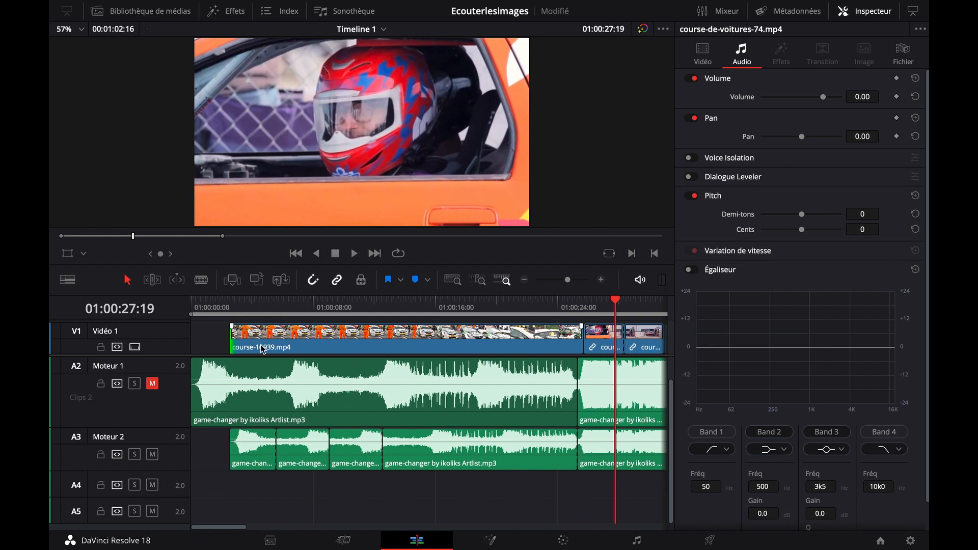
pyautogui.click(152, 383)
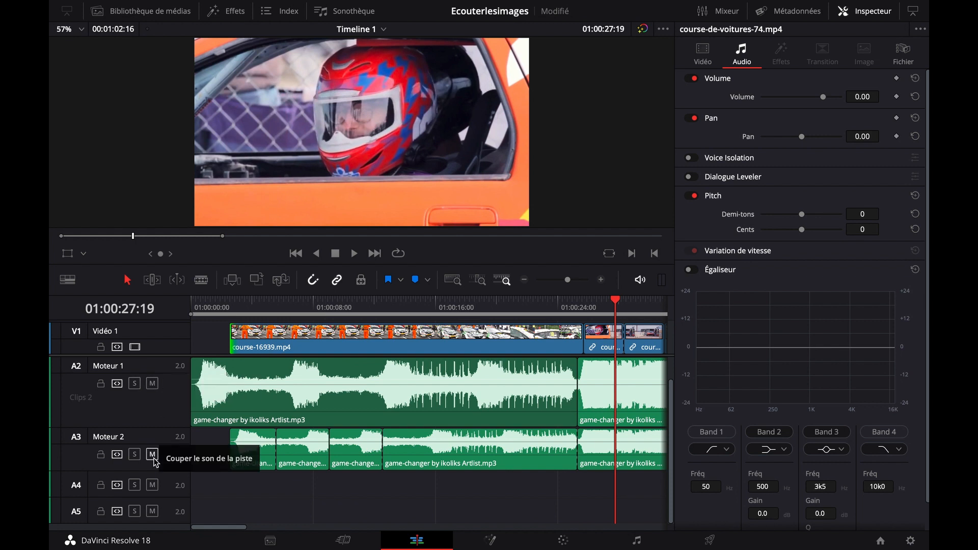
# Play the original Moteur 1 music over the opening shot from 01:00:04:20, with Moteur 2 muted
pyautogui.click(264, 301)
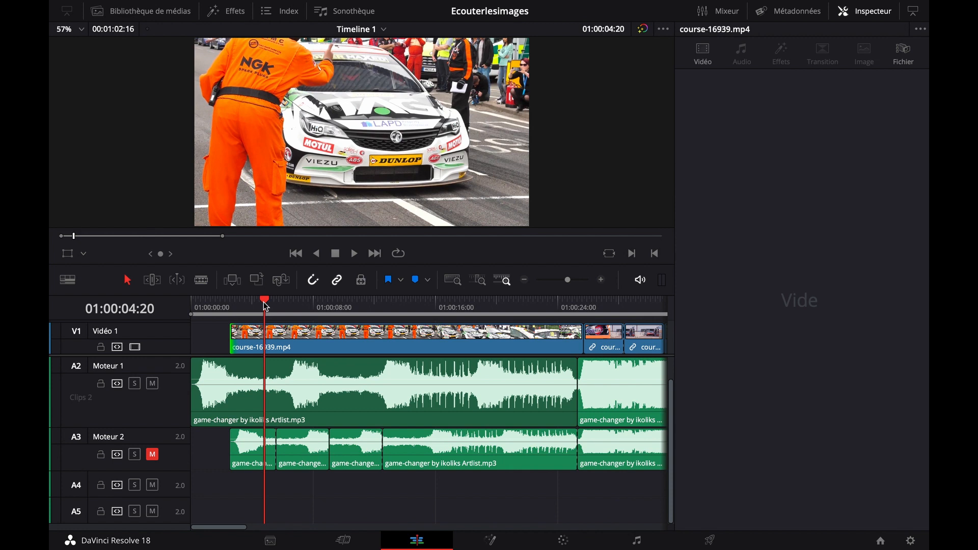
pyautogui.press('space')
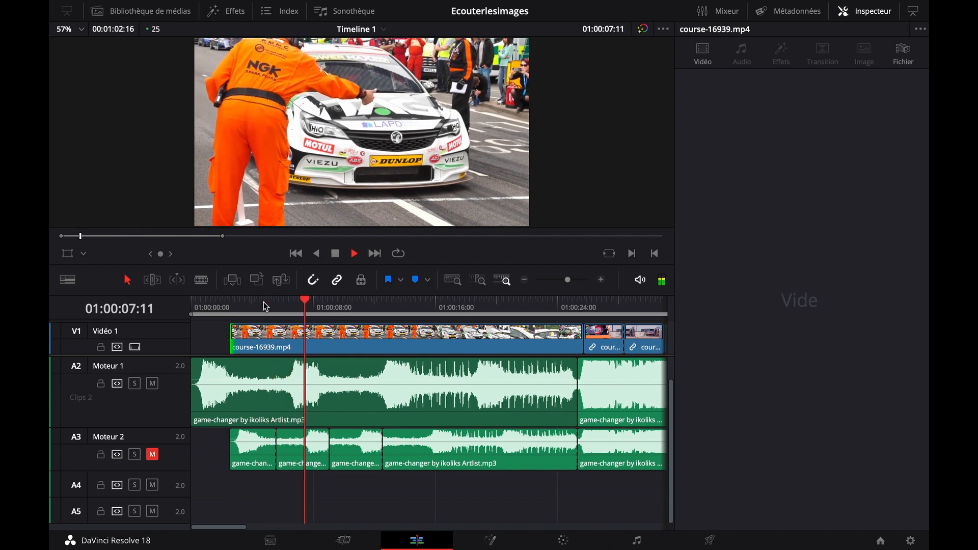
pyautogui.press('space')
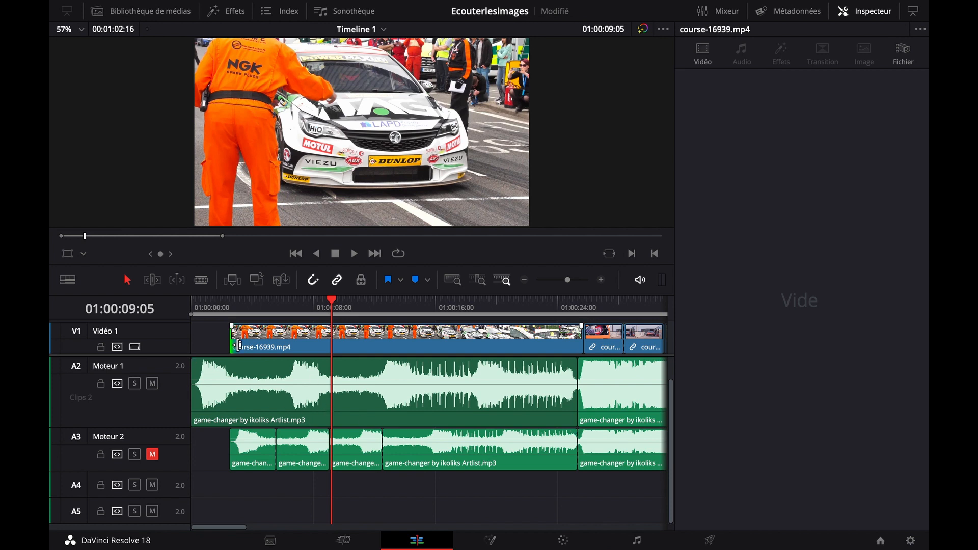
# Play the opening from 01:00:02:14, muting Moteur 1 and unmuting Moteur 2 to hear the looped version
pyautogui.click(230, 312)
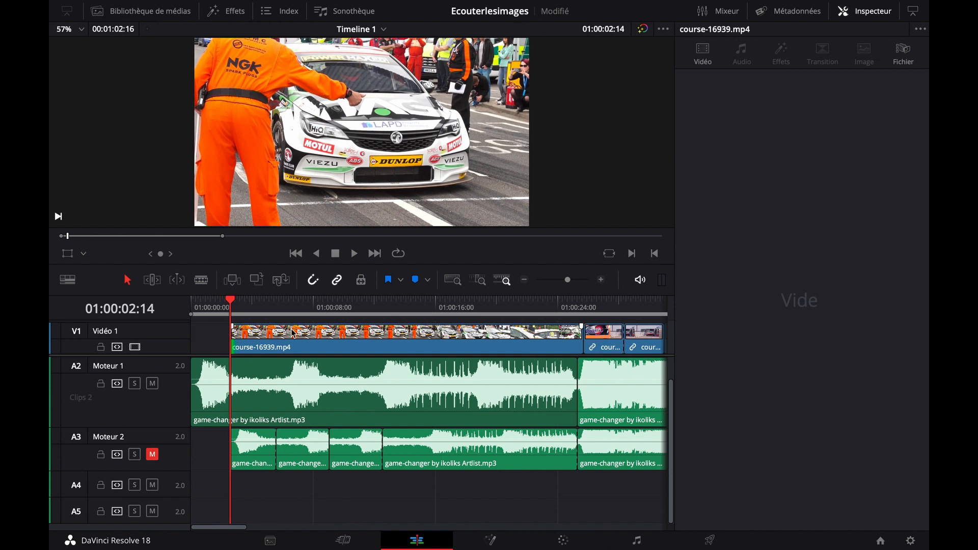
pyautogui.press('space')
pyautogui.click(152, 383)
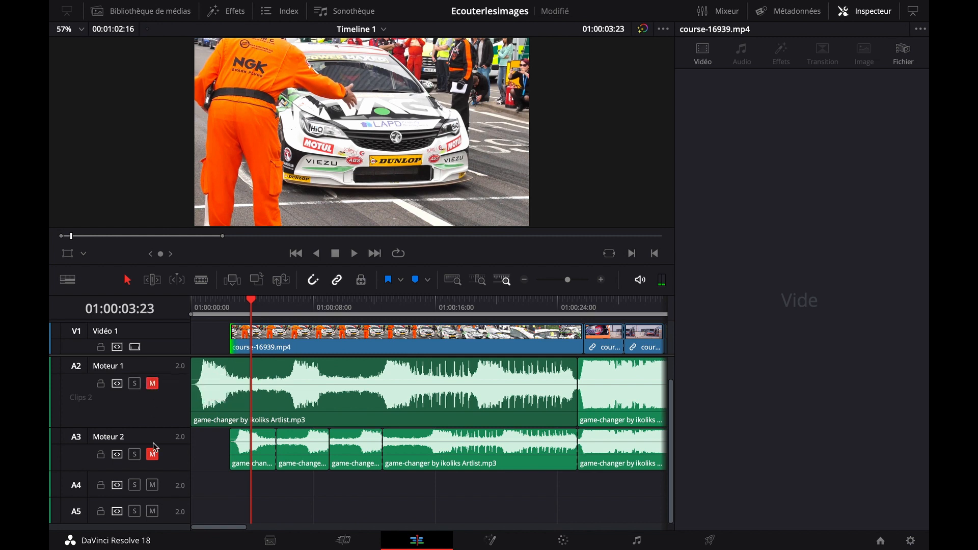
pyautogui.click(152, 454)
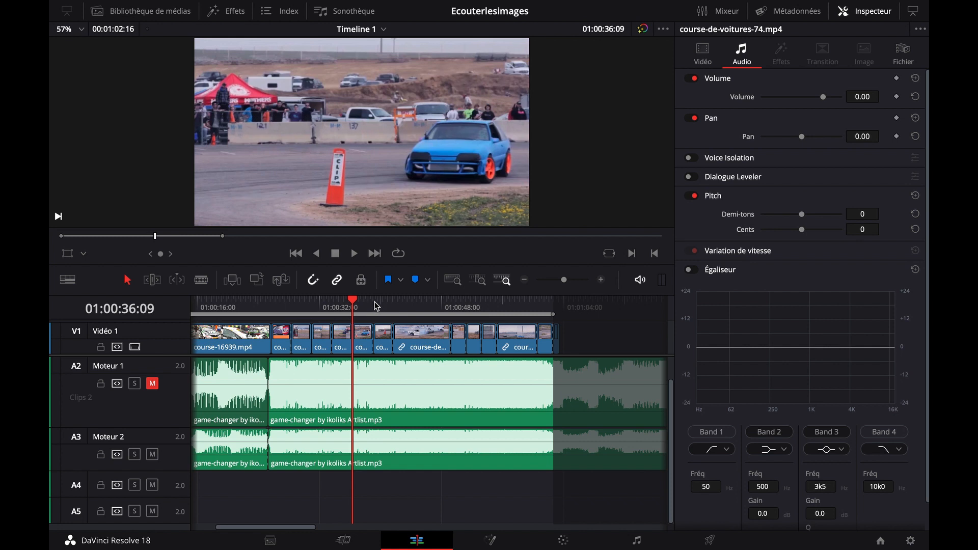
# Look through the race shots after 01:00:25:08 for the next moment to sync, and mute the Moteur 2 track
pyautogui.press('Up')
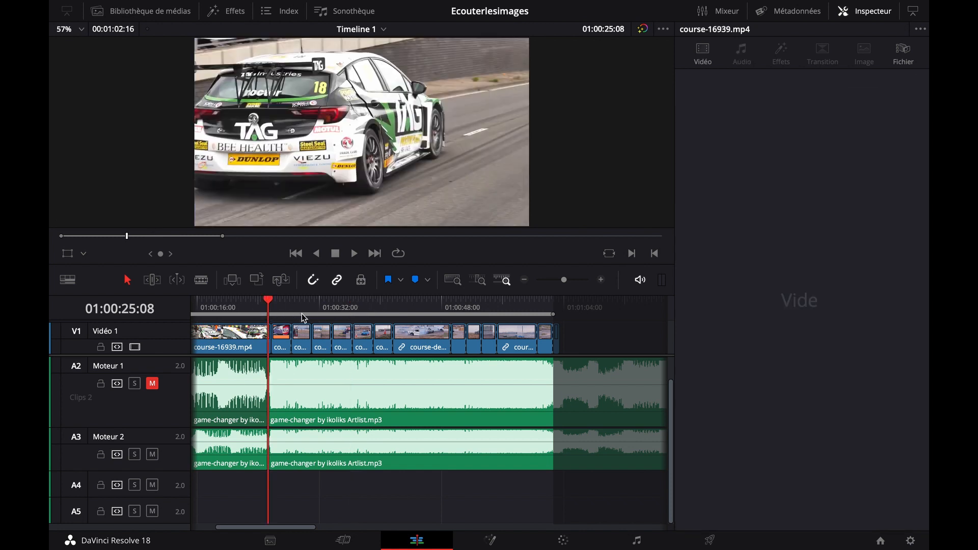
pyautogui.press('Down')
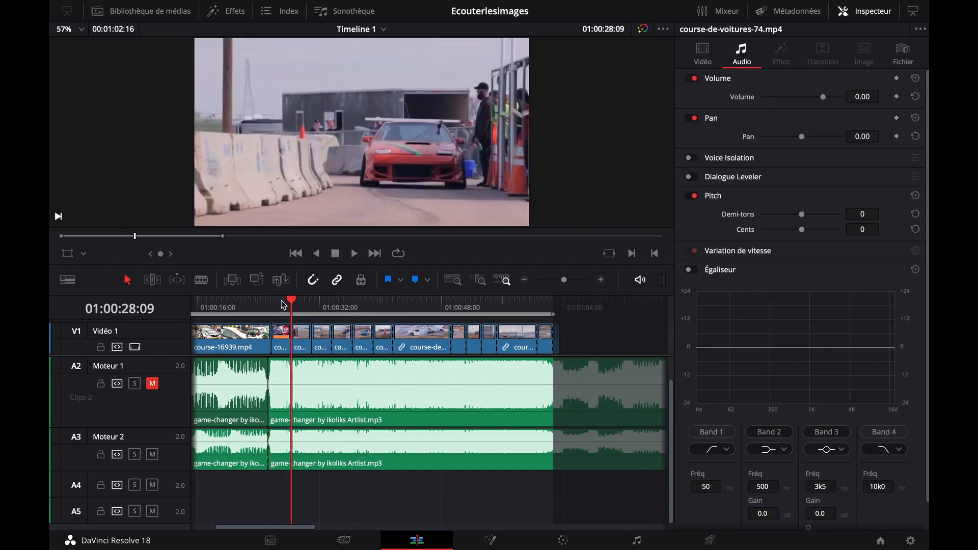
pyautogui.click(311, 301)
pyautogui.click(326, 303)
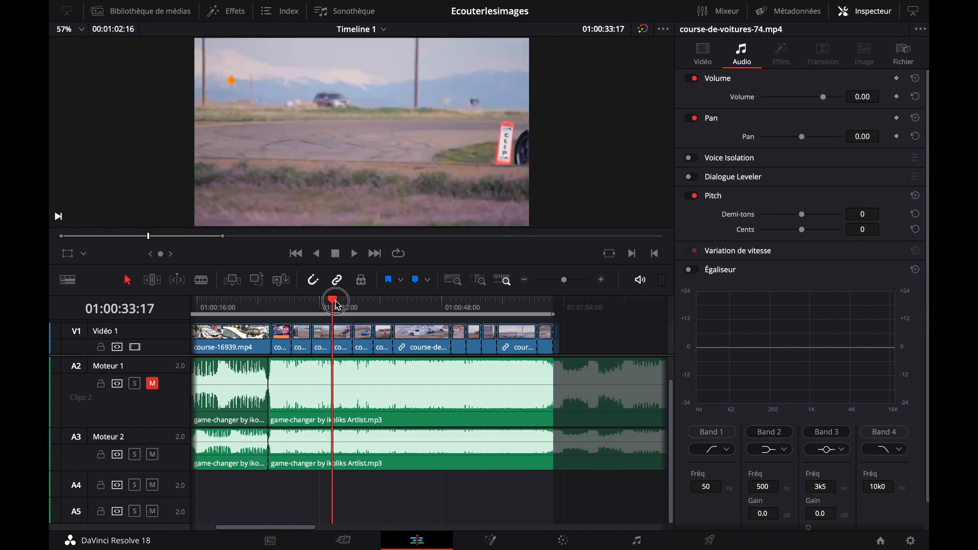
pyautogui.click(601, 280)
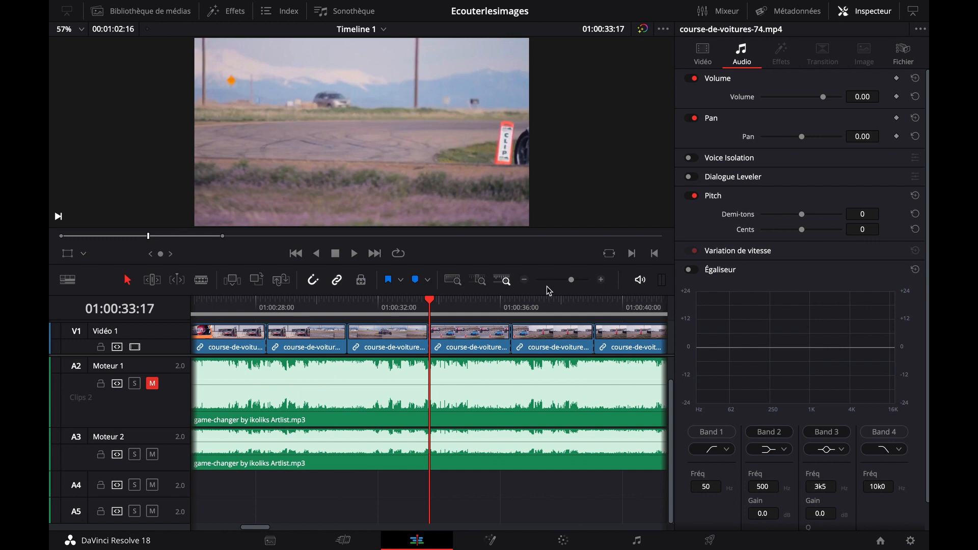
pyautogui.click(451, 301)
pyautogui.moveTo(455, 303); pyautogui.dragTo(551, 305)
pyautogui.click(151, 454)
# Split the Moteur 2 music at 01:00:39:02, where the white drifting car's shot starts, and move the remainder about 21 seconds later
pyautogui.hscroll(2, 392, 341)
pyautogui.hscroll(3, 393, 346)
pyautogui.moveTo(358, 300); pyautogui.dragTo(399, 320)
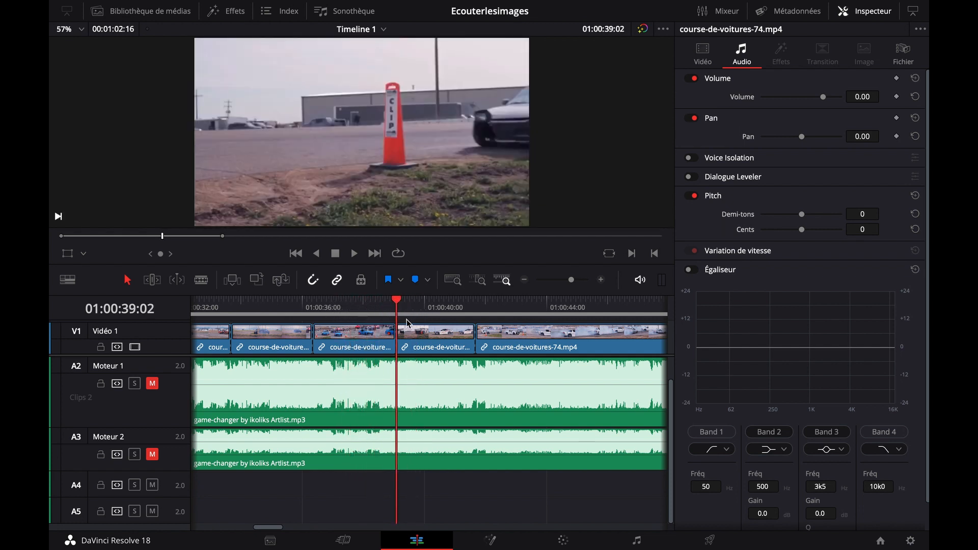
pyautogui.click(528, 283)
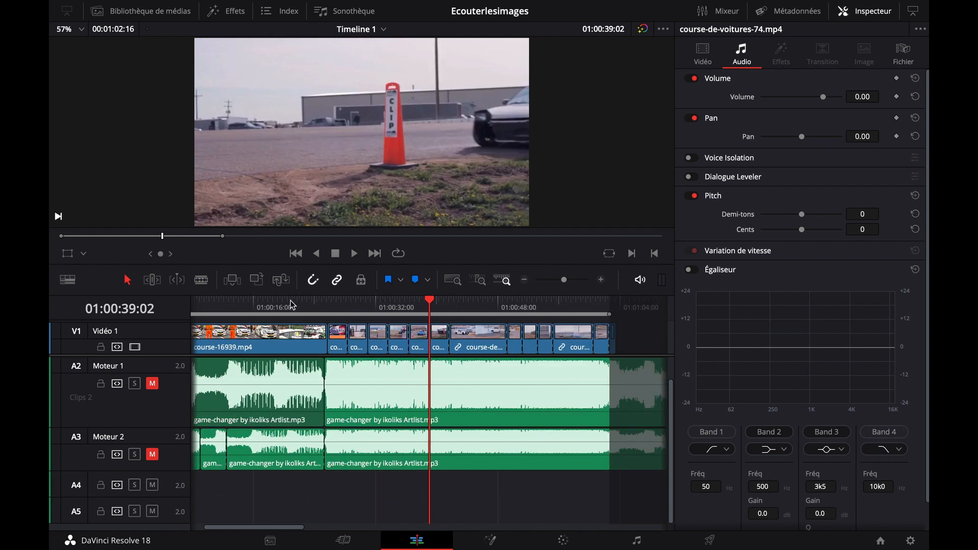
pyautogui.click(201, 282)
pyautogui.click(430, 451)
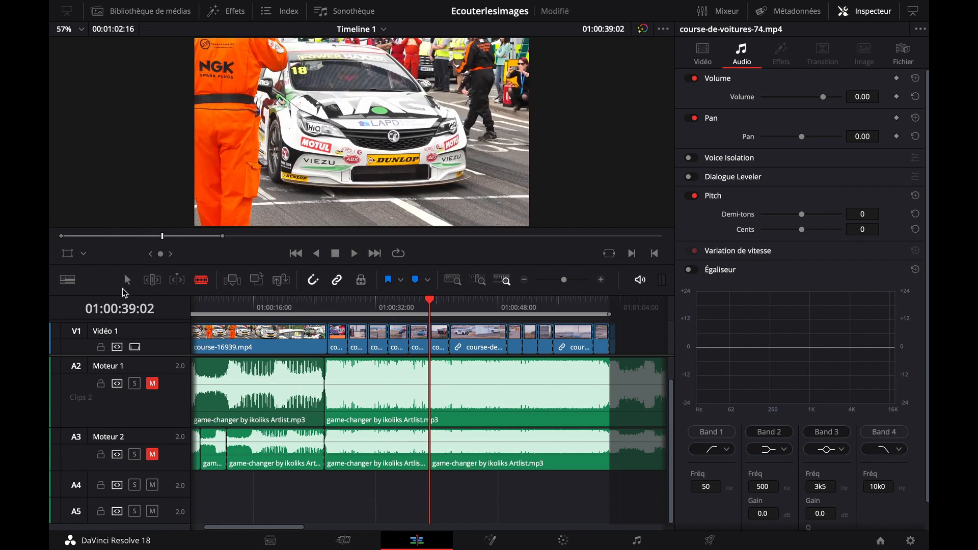
pyautogui.moveTo(438, 448); pyautogui.dragTo(593, 448)
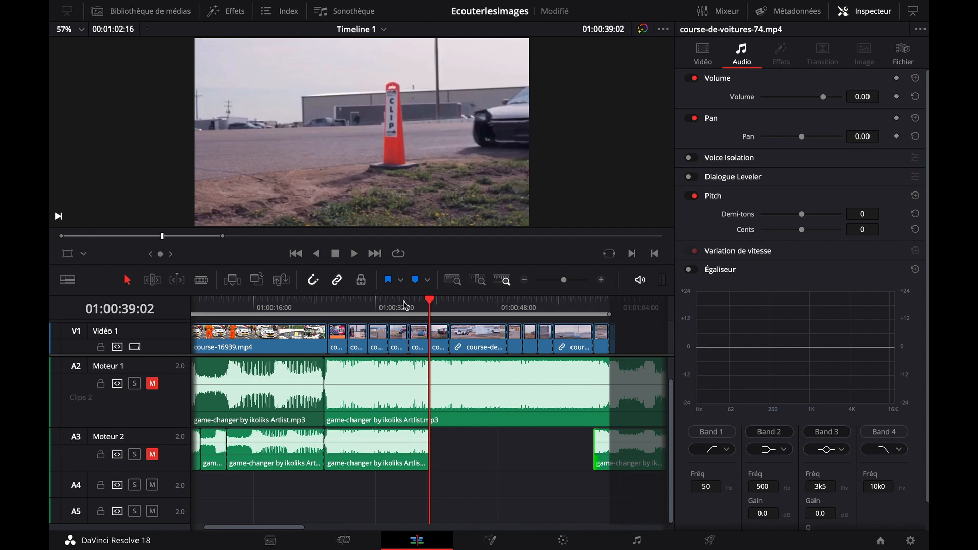
# Add a blue timeline marker at 01:00:39:02, on the start of the white drifting car's shot
pyautogui.click(389, 302)
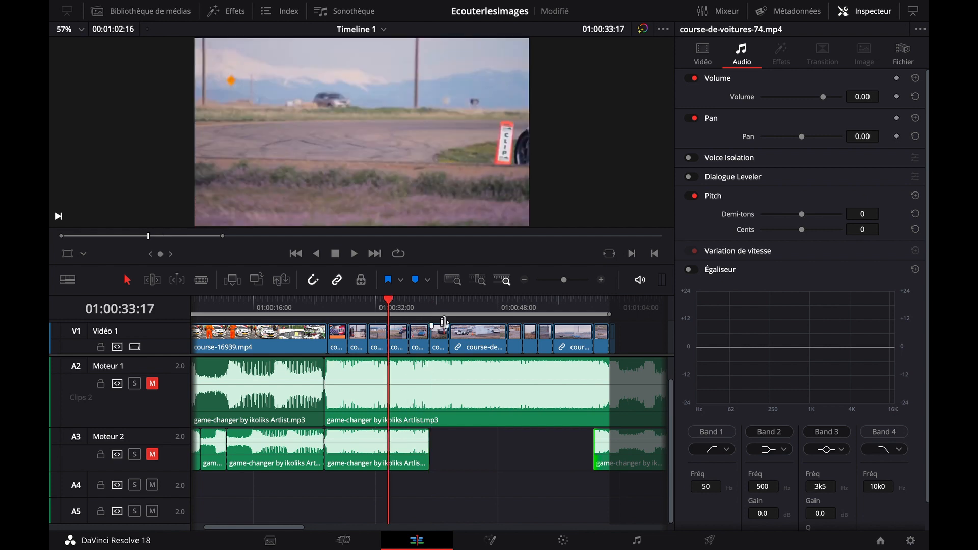
pyautogui.click(600, 280)
pyautogui.click(600, 280)
pyautogui.hscroll(1, 518, 379)
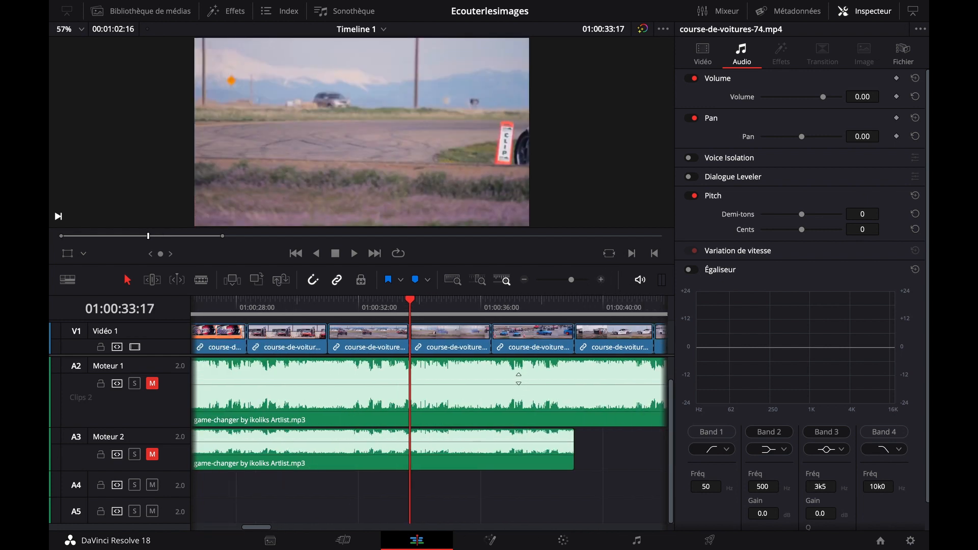
pyautogui.hscroll(3, 518, 379)
pyautogui.click(508, 305)
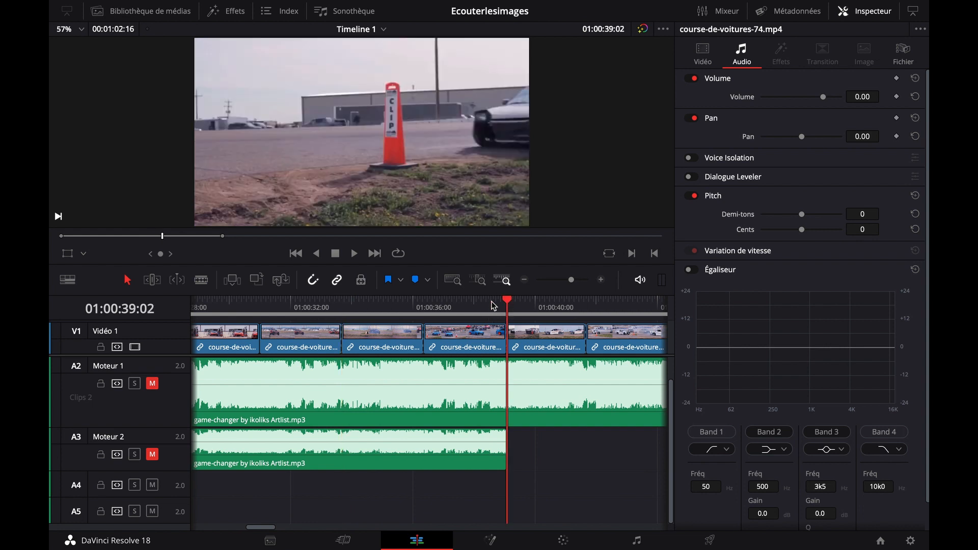
pyautogui.click(416, 281)
# Unmute Moteur 2 and play from about 01:00:35:20 past the marker to hear where the music phrase ends
pyautogui.click(407, 308)
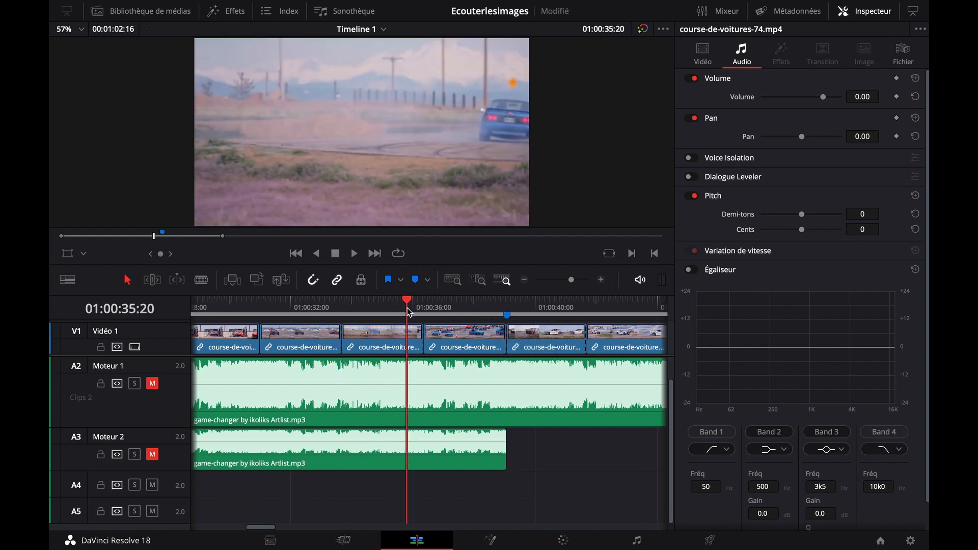
pyautogui.click(153, 455)
pyautogui.press('space')
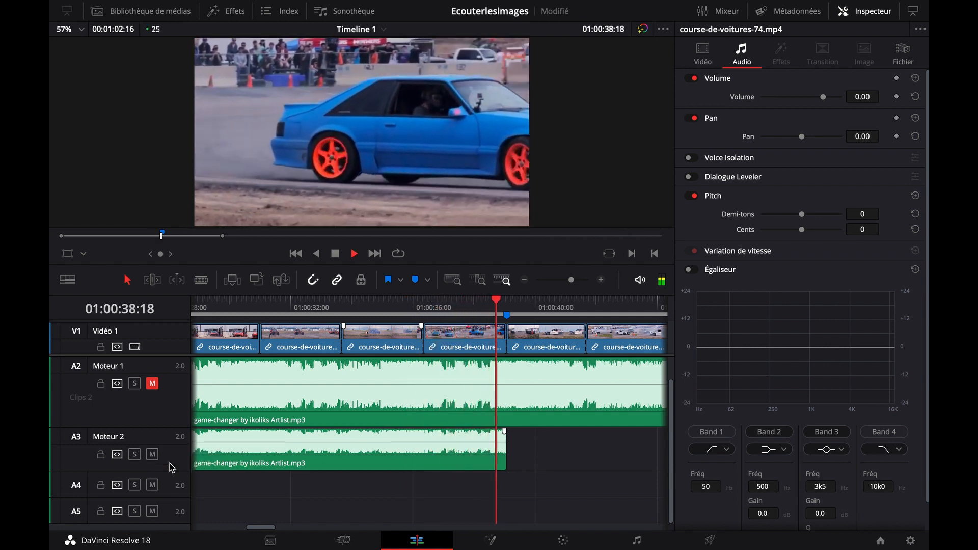
pyautogui.press('space')
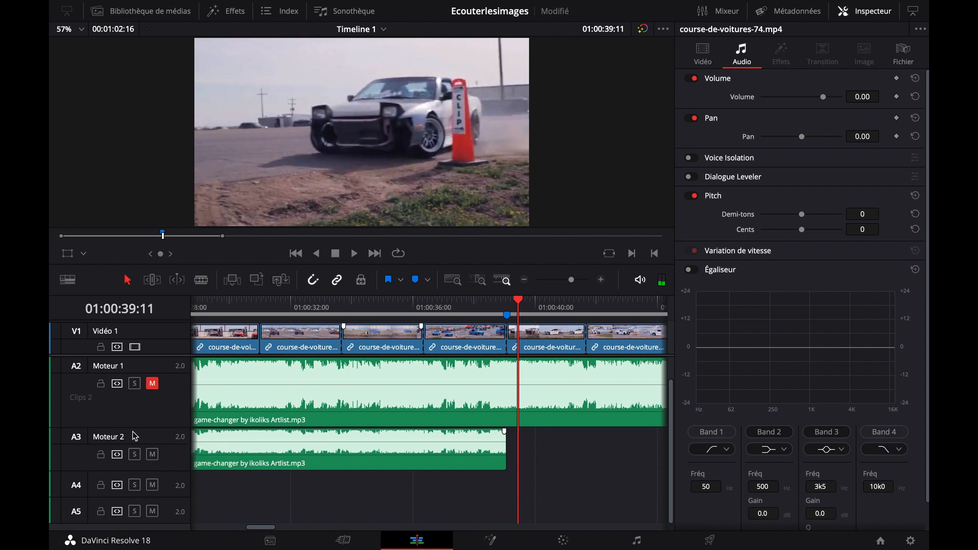
pyautogui.click(385, 307)
pyautogui.press('space')
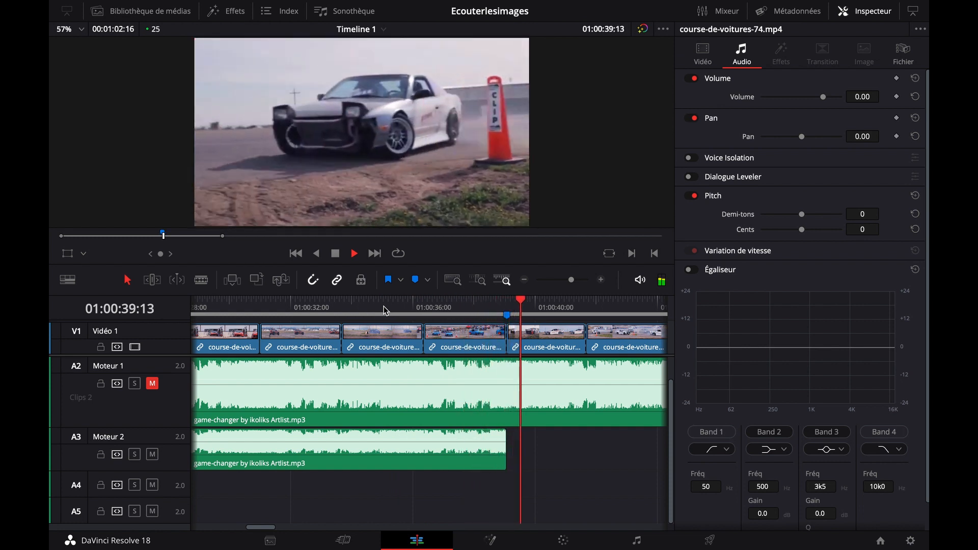
pyautogui.press('space')
# Trim the end of the Moteur 2 music before the marker to about 01:00:38:16 and listen to the ending
pyautogui.moveTo(504, 447); pyautogui.dragTo(493, 448)
pyautogui.click(424, 305)
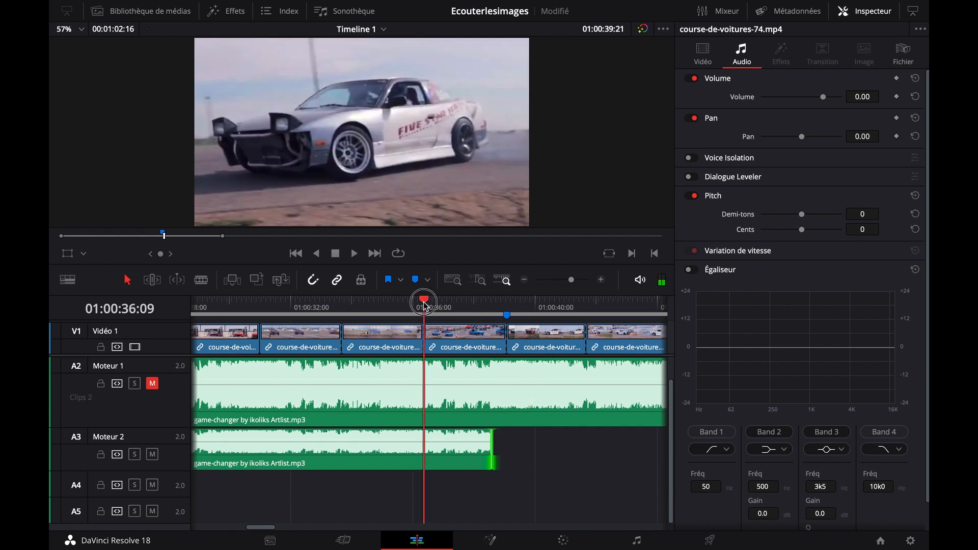
pyautogui.press('space')
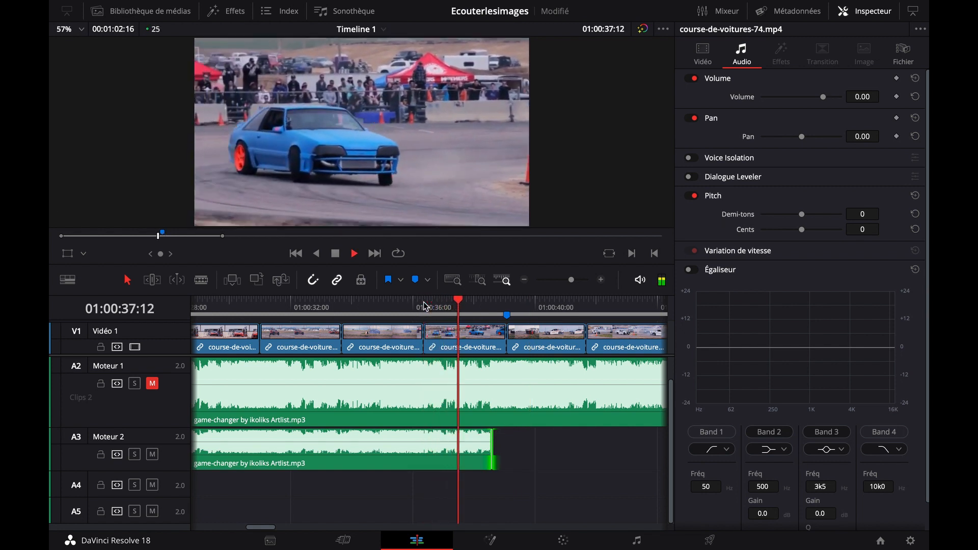
pyautogui.press('space')
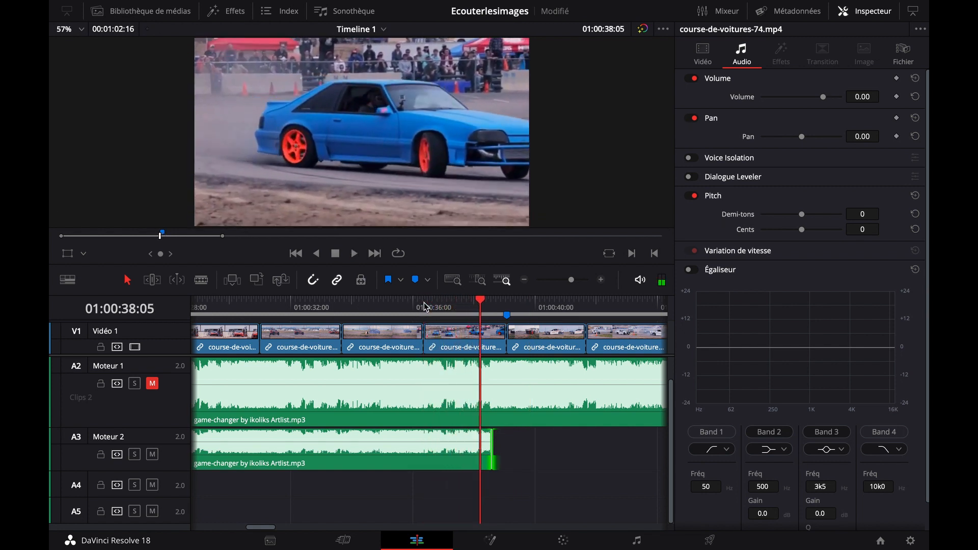
pyautogui.click(426, 306)
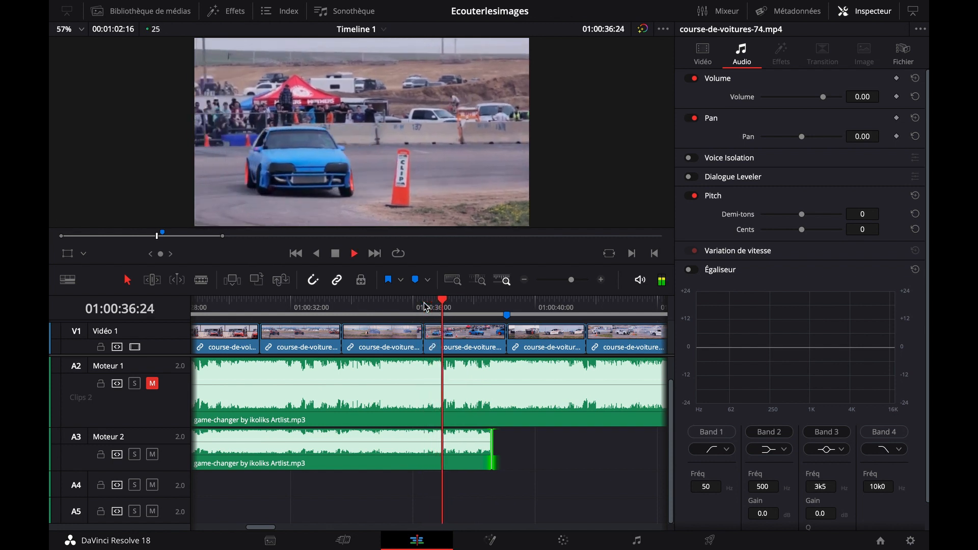
pyautogui.press('space')
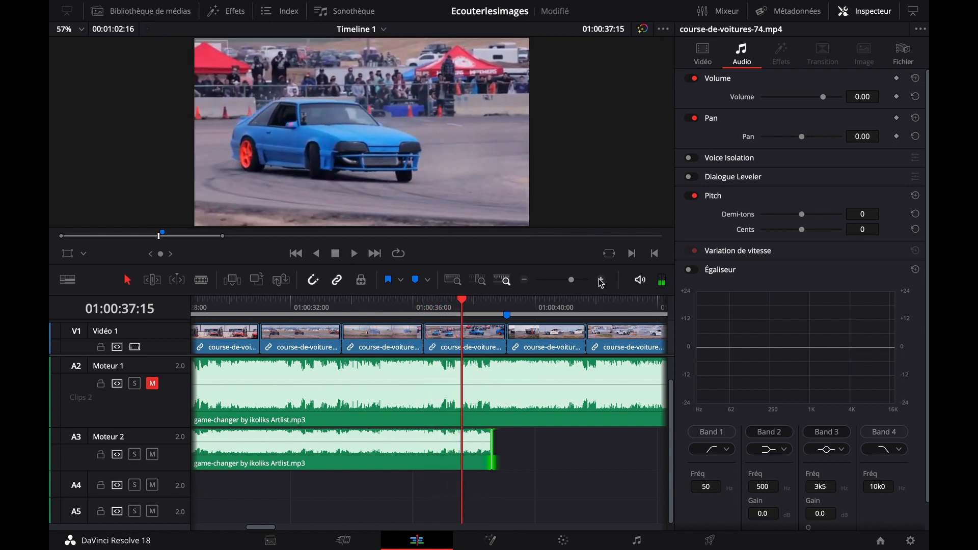
# Trim the end of the Moteur 2 music before the marker to about 01:00:37:09 and play it back
pyautogui.click(600, 280)
pyautogui.click(356, 312)
pyautogui.press('space')
pyautogui.press('space')
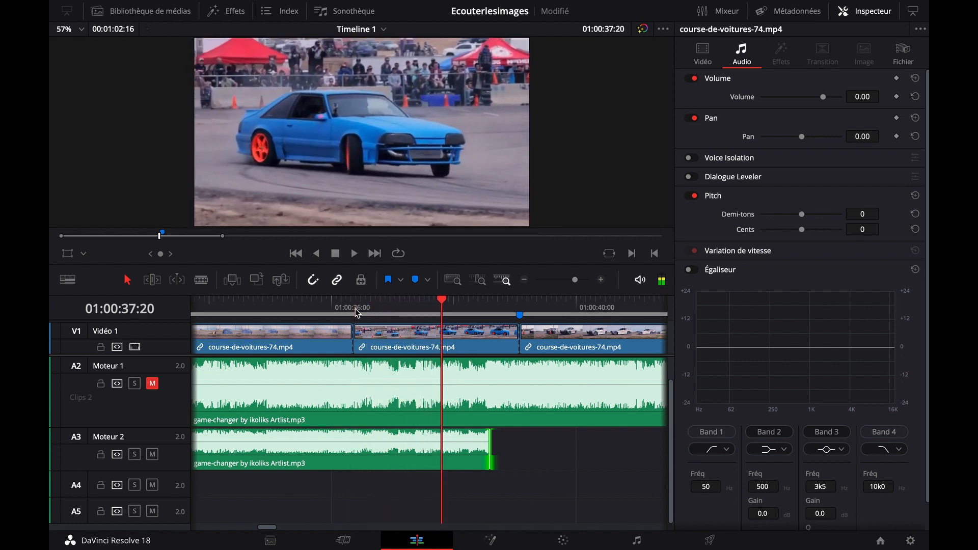
pyautogui.moveTo(493, 449); pyautogui.dragTo(414, 446)
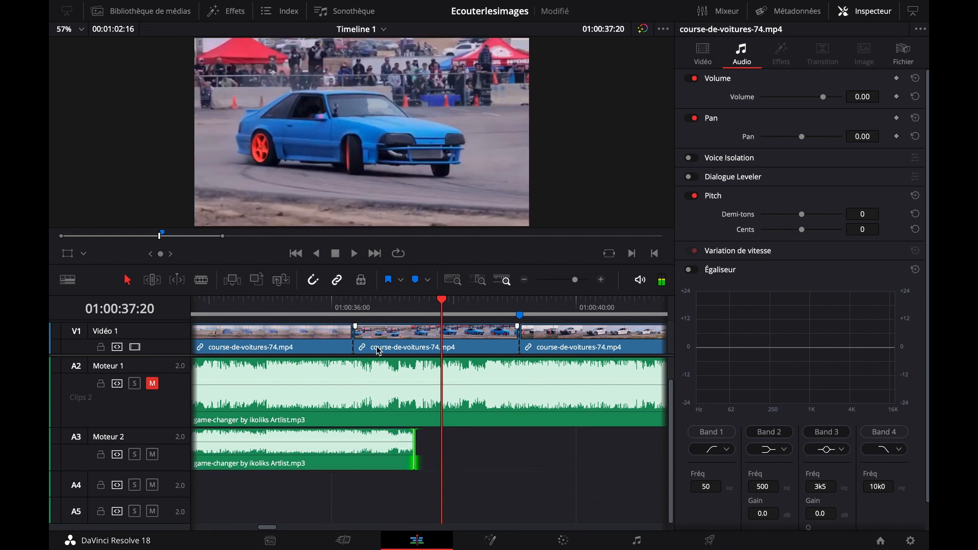
pyautogui.click(360, 313)
pyautogui.press('space')
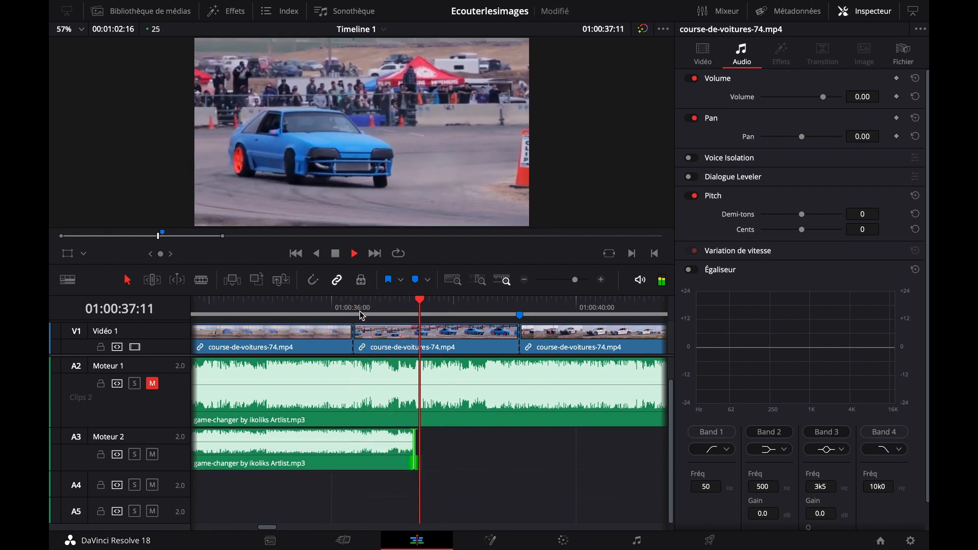
pyautogui.press('space')
# Trim the later Moteur 2 part to start on its quieter passage, mute the track, and move the part to about 01:00:39:08
pyautogui.click(526, 281)
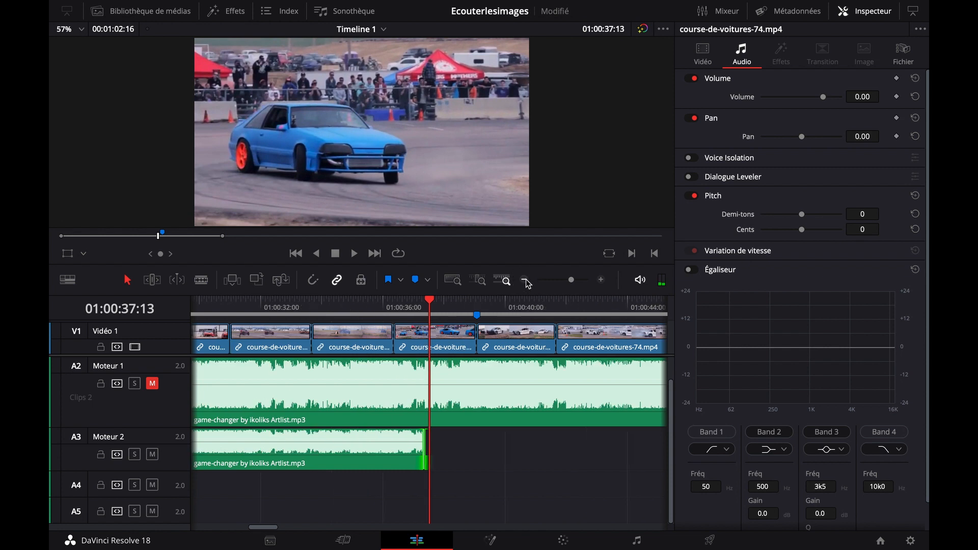
pyautogui.click(525, 281)
pyautogui.hscroll(3, 487, 458)
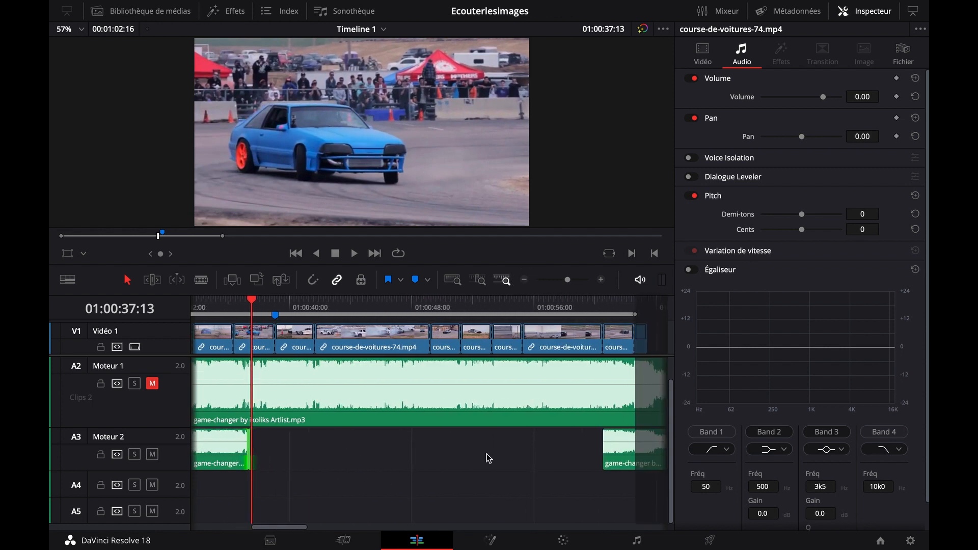
pyautogui.hscroll(2, 487, 458)
pyautogui.moveTo(490, 455); pyautogui.dragTo(395, 450)
pyautogui.hscroll(-2, 390, 462)
pyautogui.click(148, 458)
pyautogui.moveTo(468, 443); pyautogui.dragTo(247, 444)
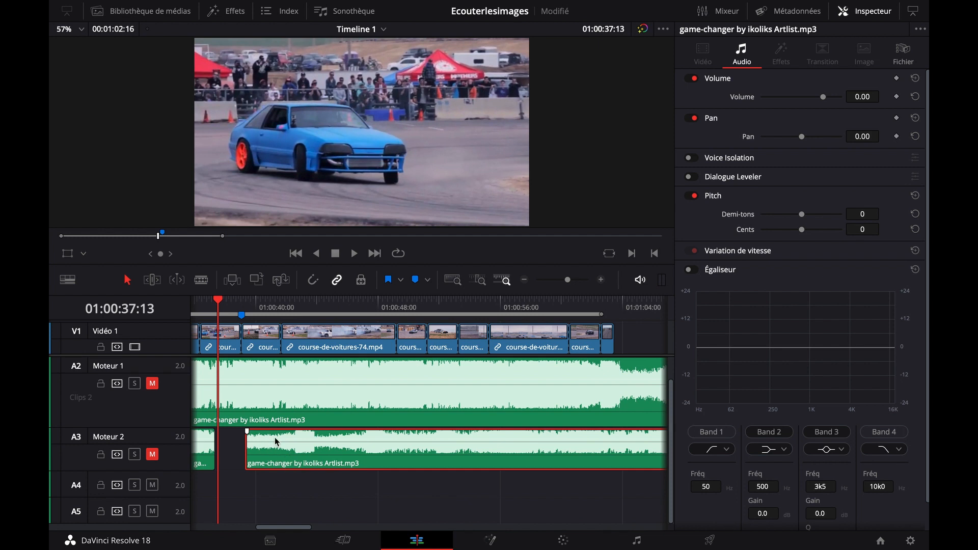
# Play the white drifting car's shot without music from 01:00:39:01, at the marker
pyautogui.click(242, 307)
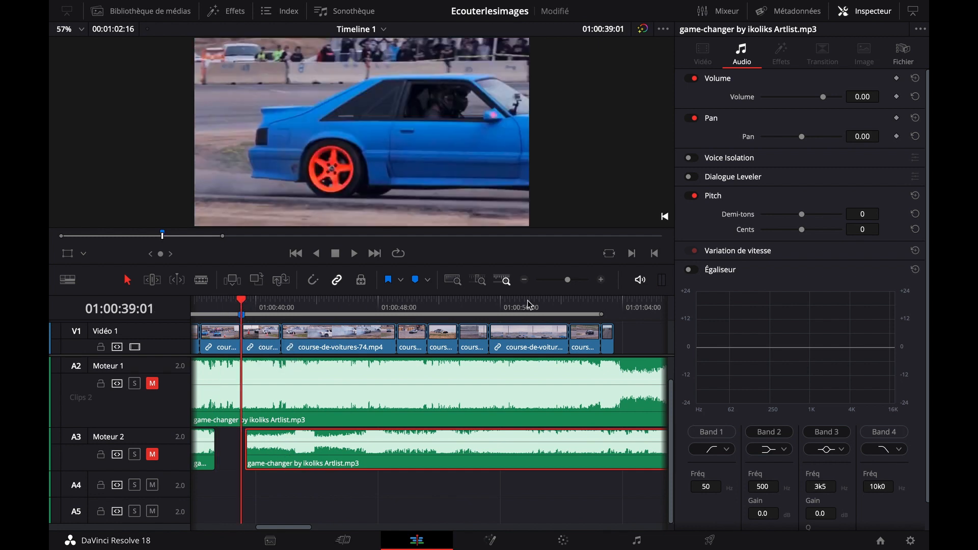
pyautogui.click(603, 279)
pyautogui.hscroll(1, 488, 421)
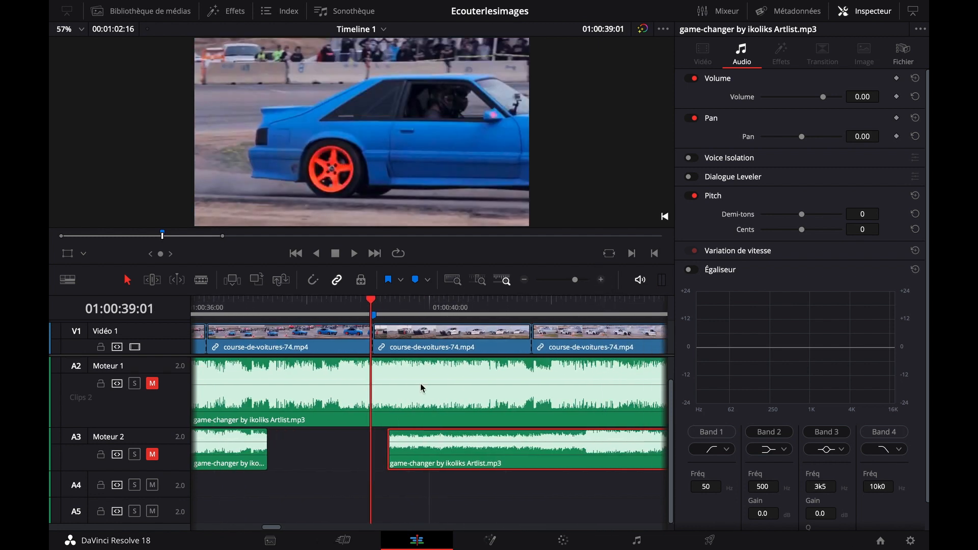
pyautogui.press('space')
pyautogui.press('space')
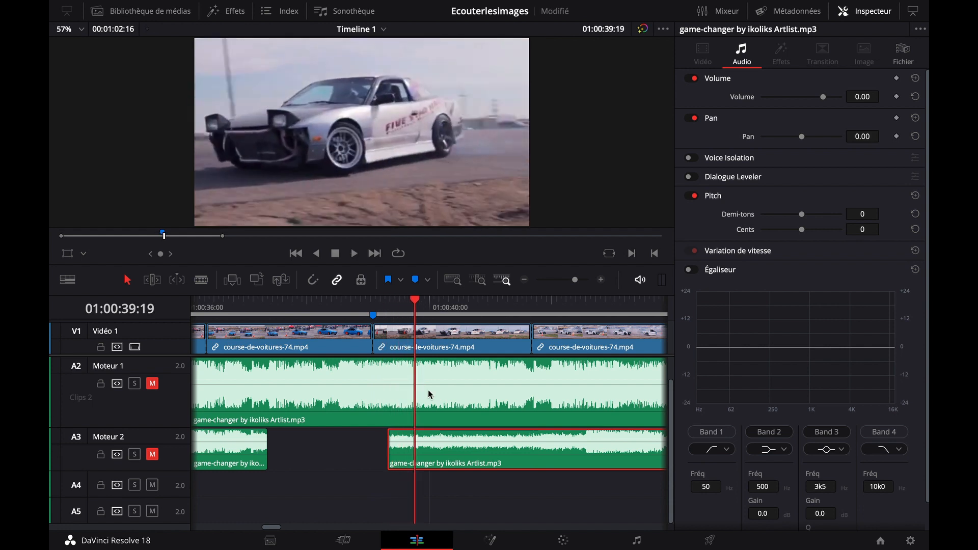
# Turn on snapping, move the later Moteur 2 part against the earlier one at about 01:00:37:09, and play across the join
pyautogui.click(356, 309)
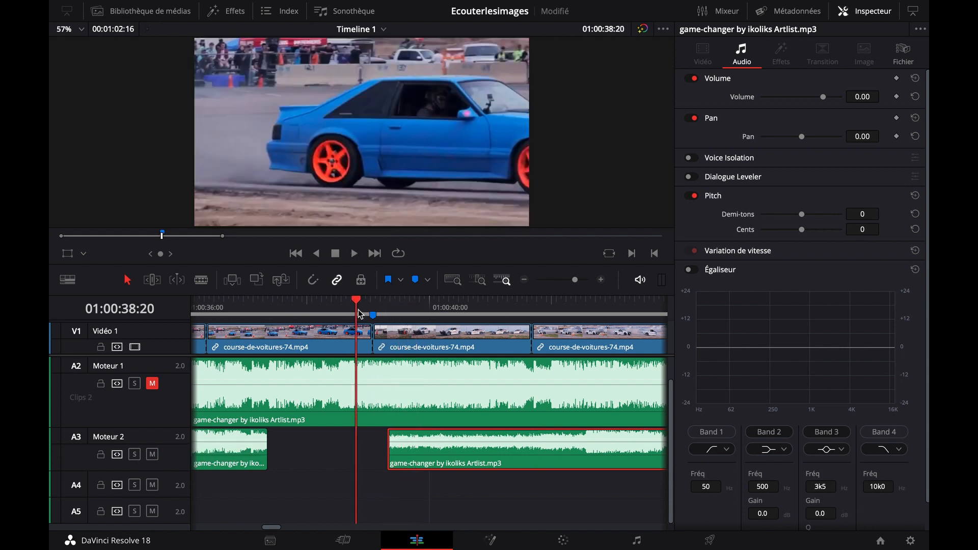
pyautogui.press('space')
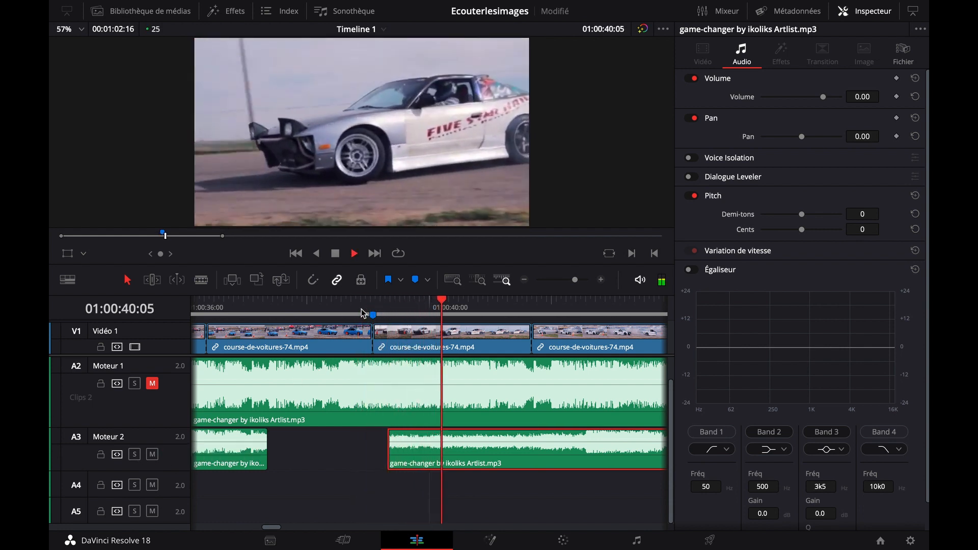
pyautogui.moveTo(410, 448); pyautogui.dragTo(297, 456)
pyautogui.click(306, 285)
pyautogui.moveTo(354, 439); pyautogui.dragTo(344, 445)
pyautogui.click(231, 306)
pyautogui.press('space')
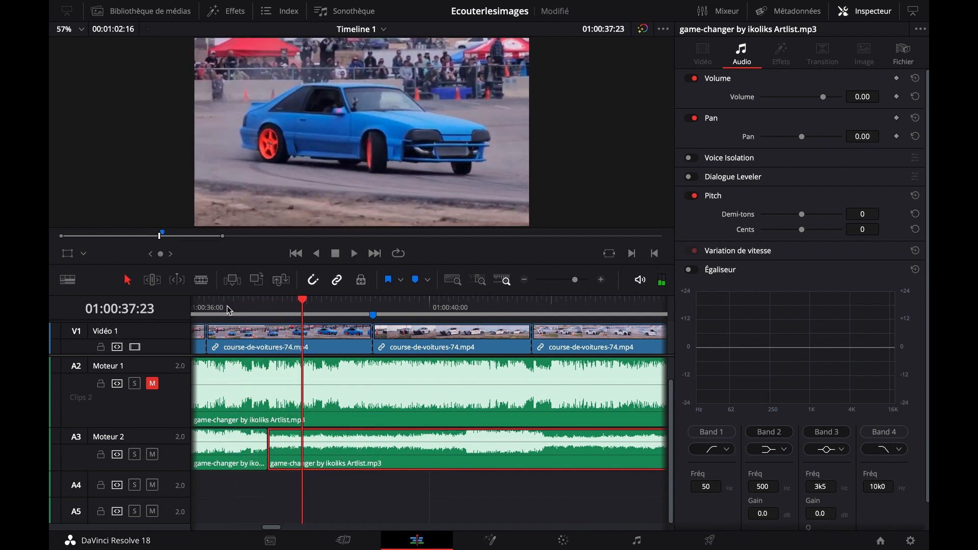
# Compare by ear the join between the Moteur 2 parts at about 01:00:37:09 with the louder passage starting around 01:00:40:14
pyautogui.click(228, 307)
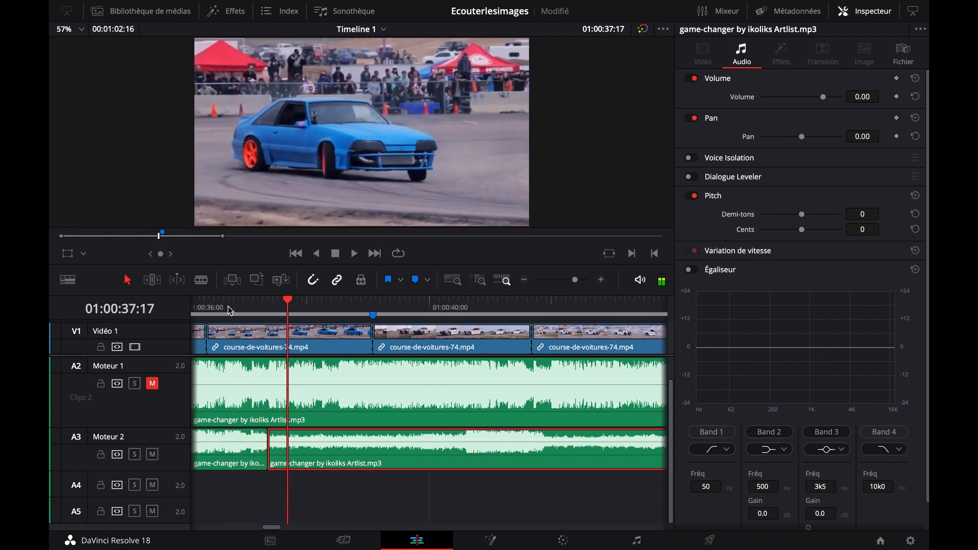
pyautogui.click(471, 309)
pyautogui.press('space')
pyautogui.press('space')
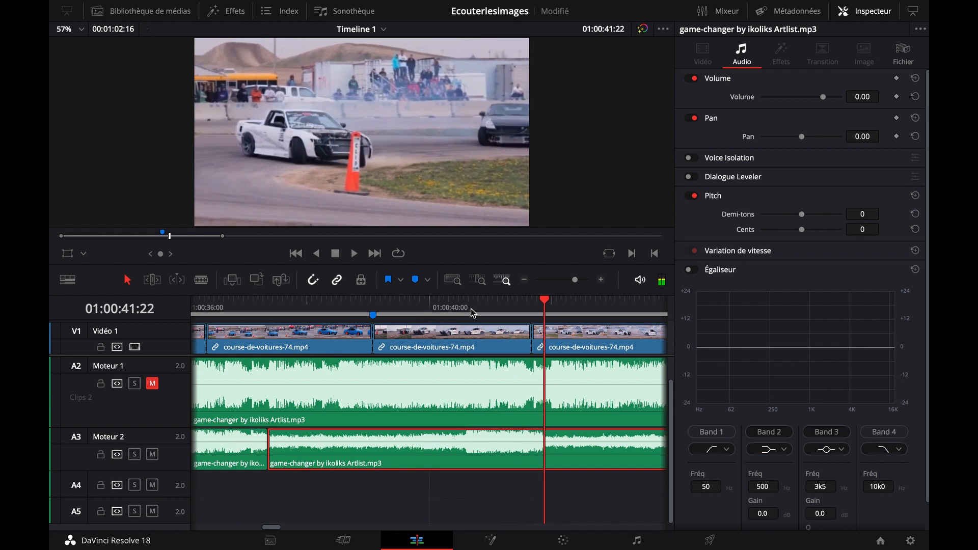
pyautogui.click(462, 310)
pyautogui.press('space')
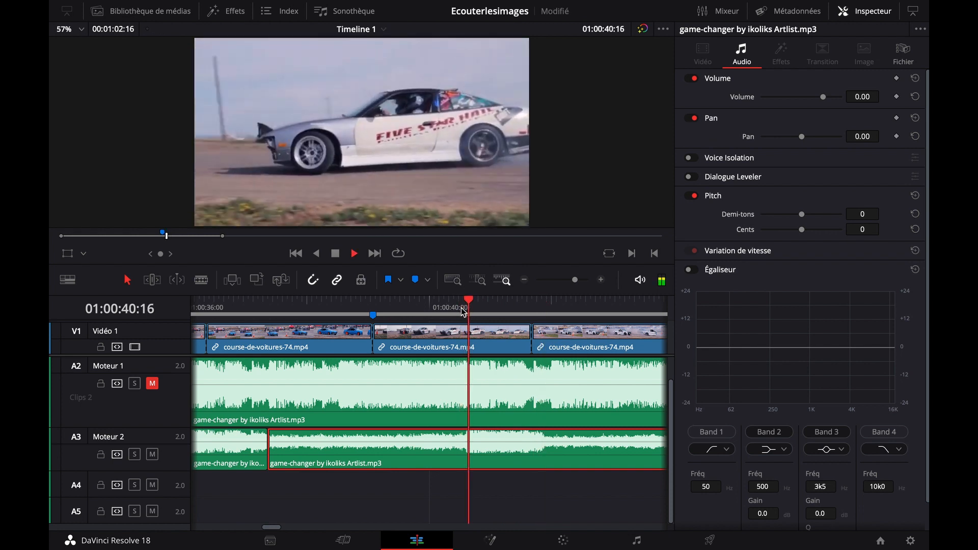
pyautogui.click(224, 307)
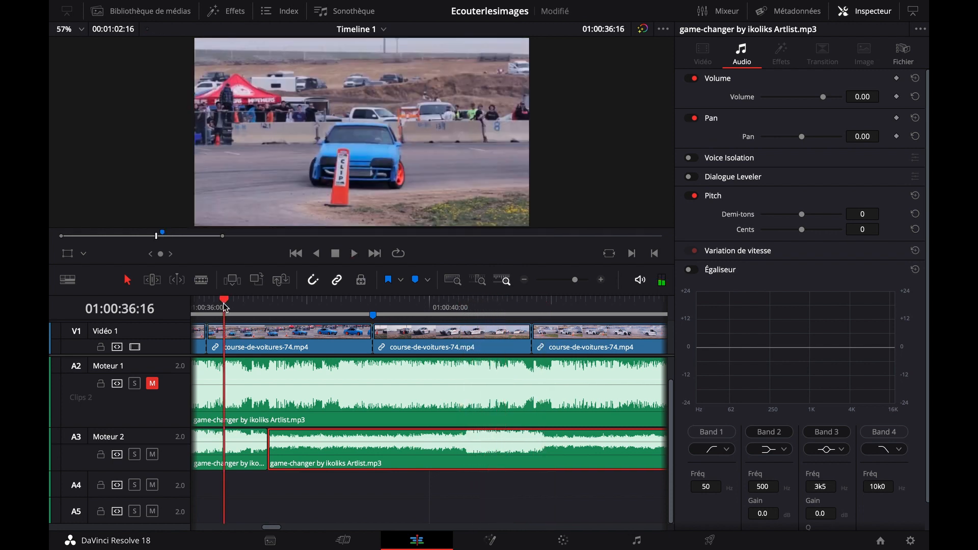
pyautogui.press('space')
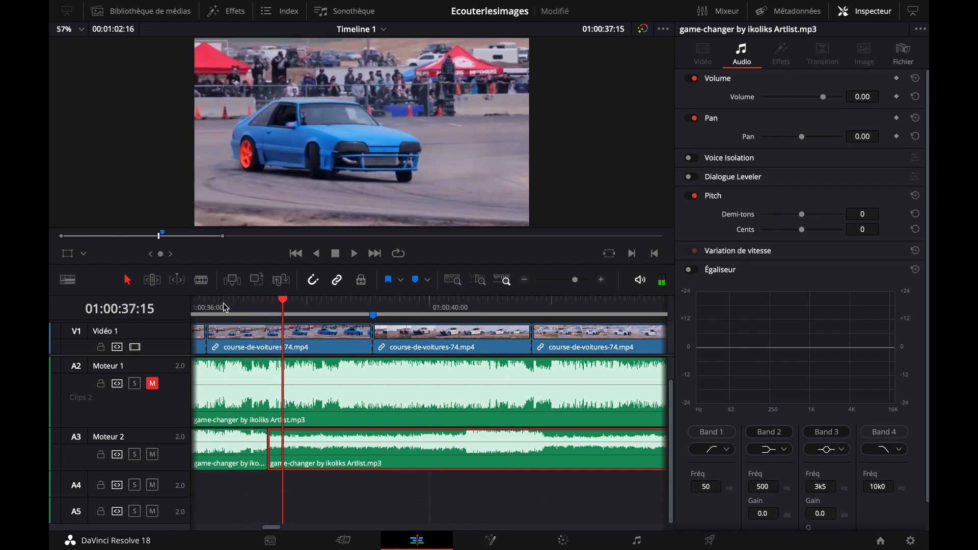
pyautogui.click(218, 306)
pyautogui.press('space')
pyautogui.press('space')
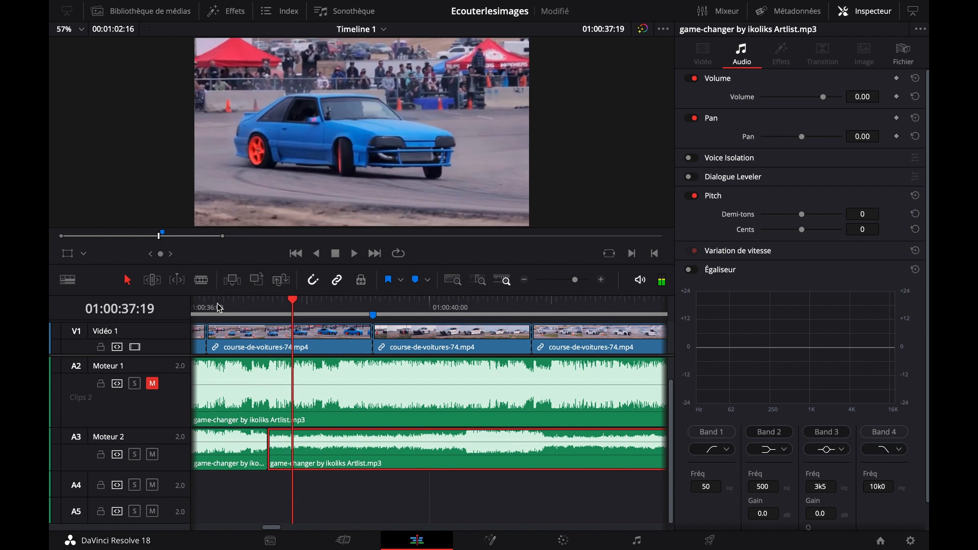
pyautogui.click(469, 307)
pyautogui.press('space')
pyautogui.click(463, 306)
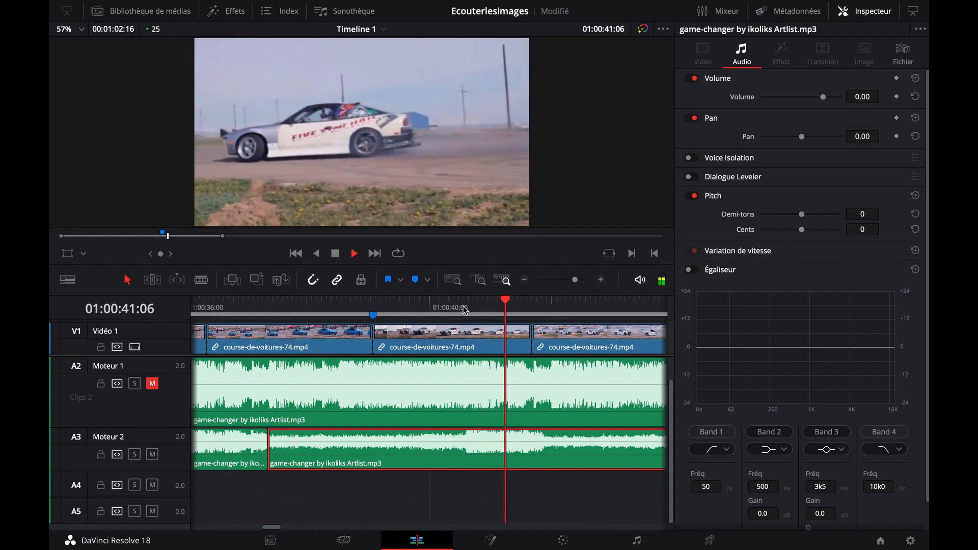
pyautogui.press('space')
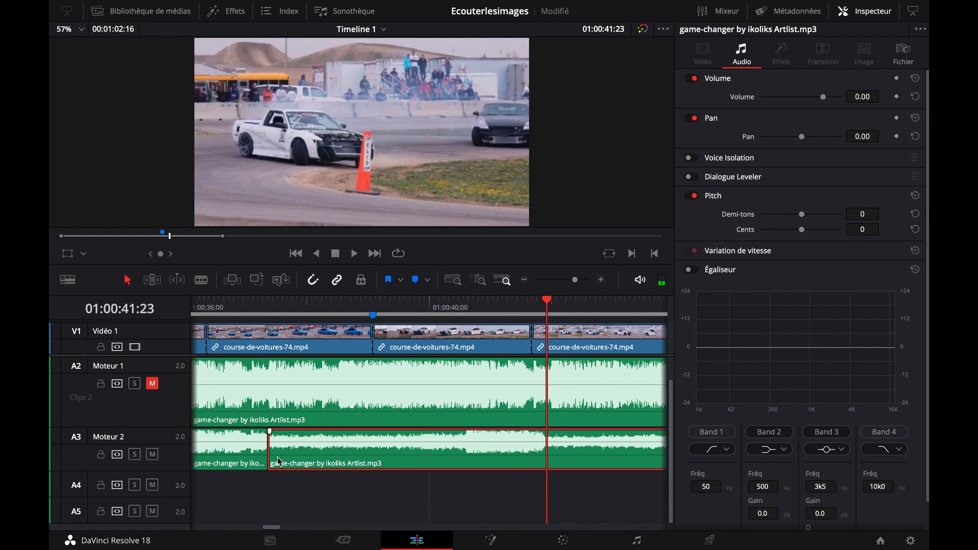
# Trim the start of the later Moteur 2 part to its louder passage at about 01:00:40:14 and listen to it
pyautogui.moveTo(273, 460); pyautogui.dragTo(460, 453)
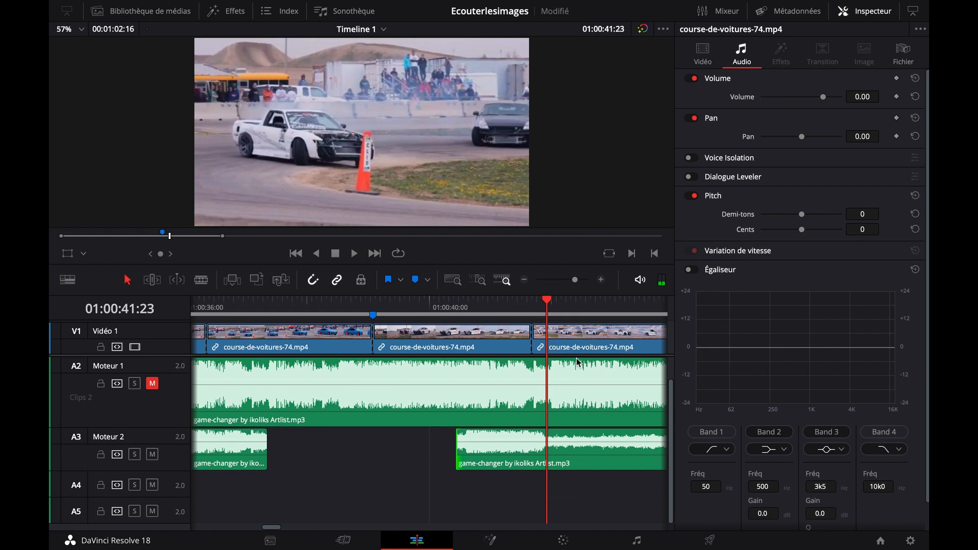
pyautogui.click(567, 310)
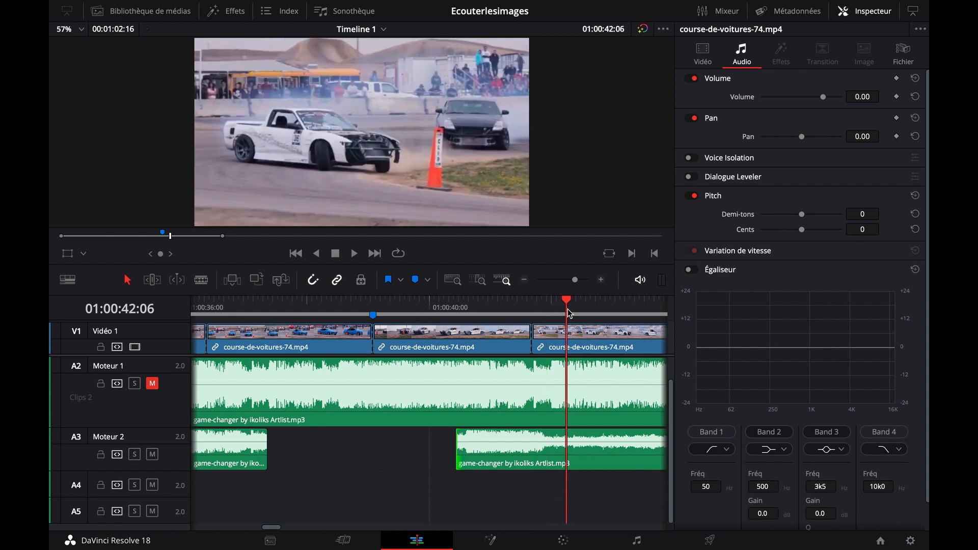
pyautogui.press('space')
pyautogui.press('space')
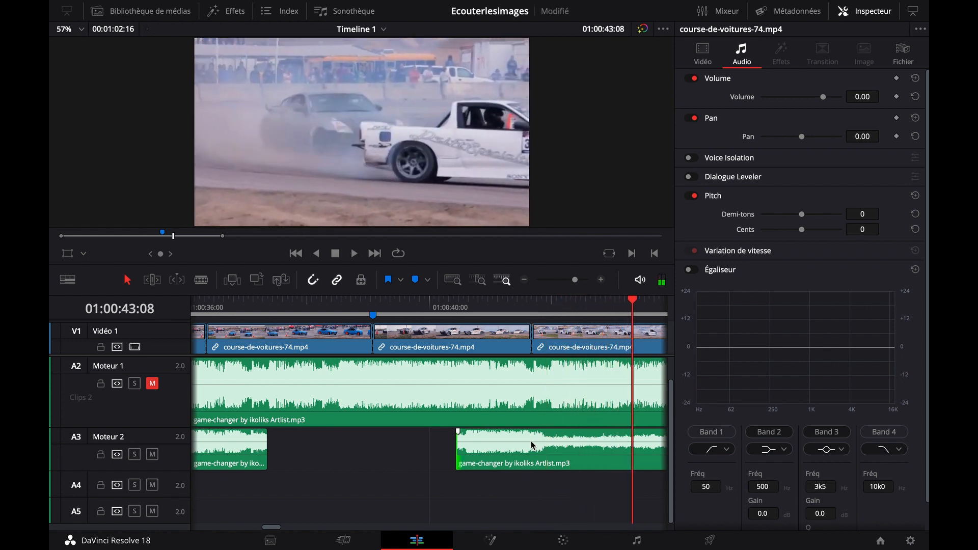
pyautogui.moveTo(461, 454); pyautogui.dragTo(464, 453)
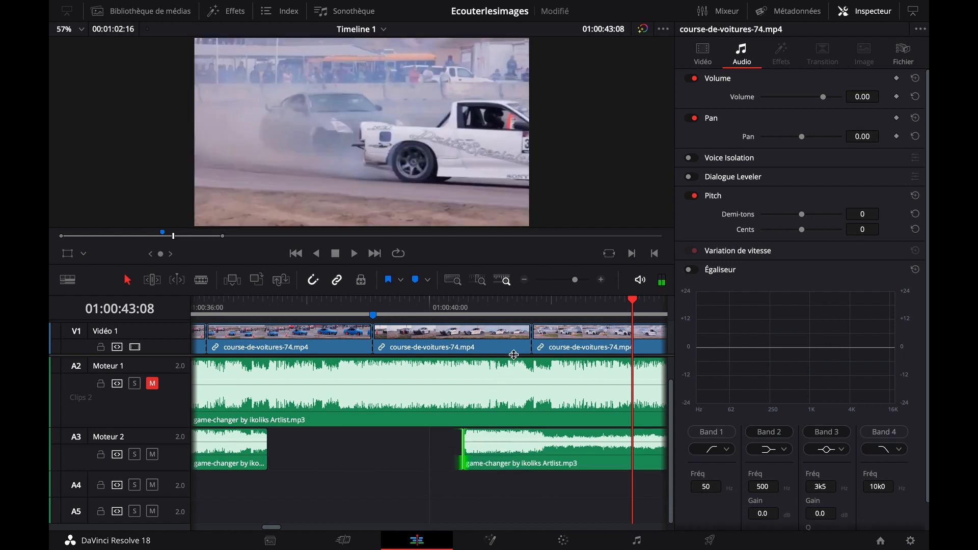
pyautogui.click(460, 312)
pyautogui.press('space')
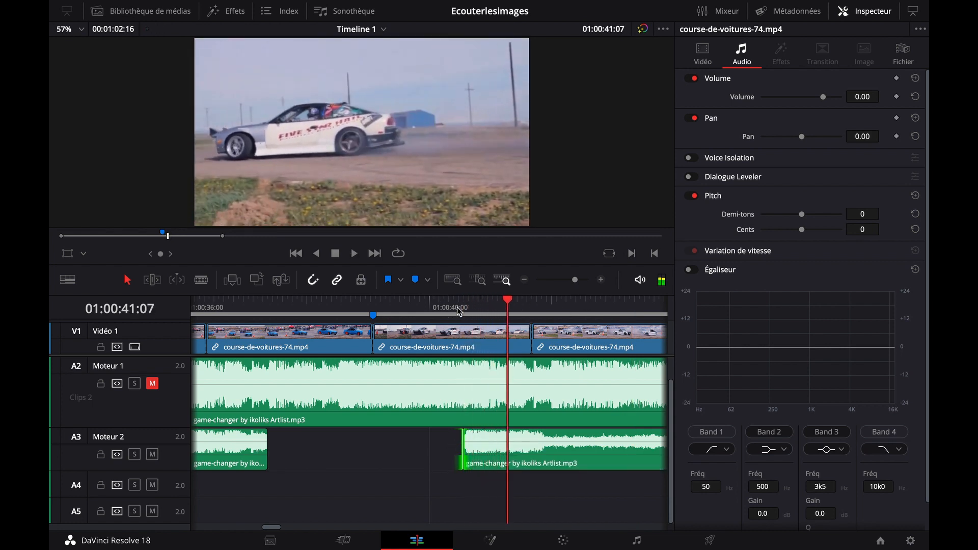
# Extend the end of the earlier Moteur 2 part to about 01:00:38:18 and play it back with the blue car's shot
pyautogui.click(220, 311)
pyautogui.press('space')
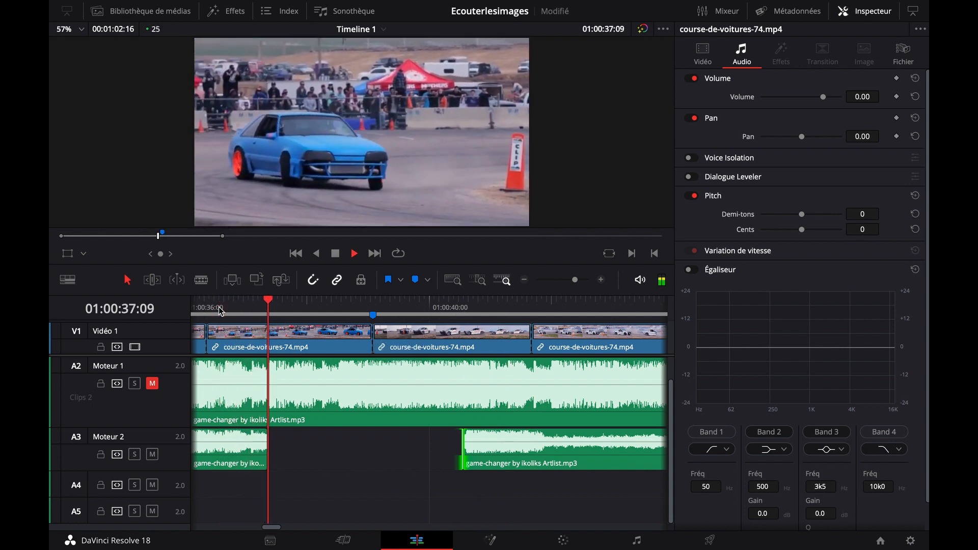
pyautogui.press('space')
pyautogui.moveTo(270, 462); pyautogui.dragTo(354, 462)
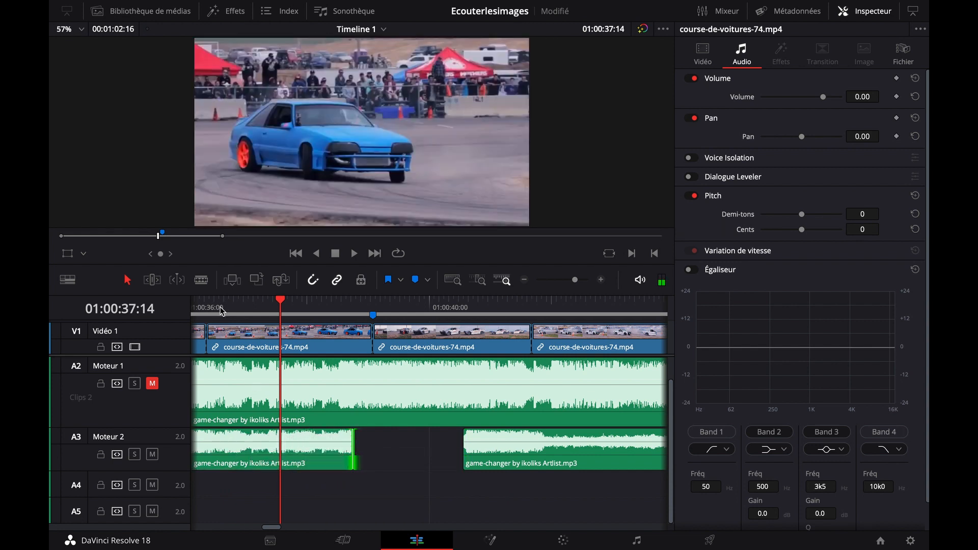
pyautogui.click(220, 310)
pyautogui.press('space')
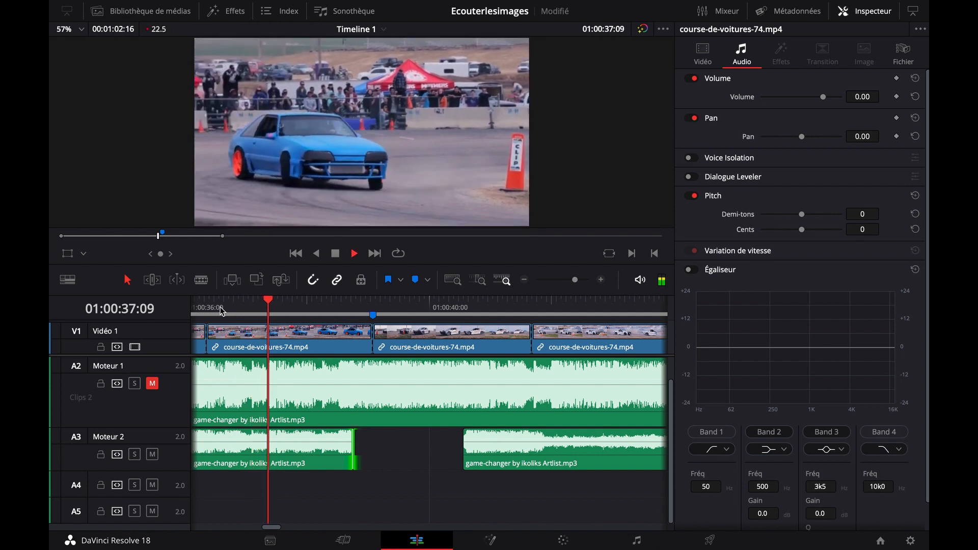
pyautogui.press('space')
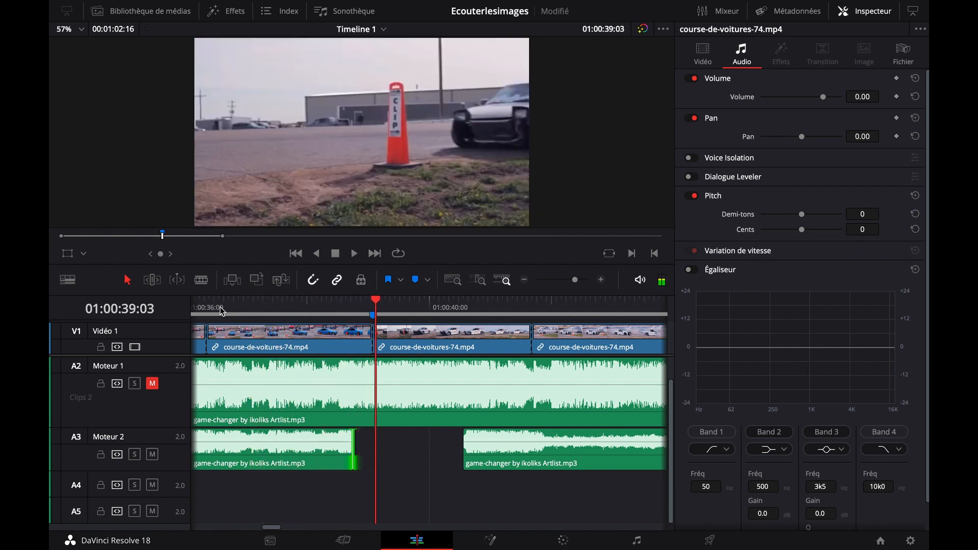
# Extend the end of the earlier Moteur 2 part to the marker at 01:00:39:01 and listen to the ending
pyautogui.moveTo(358, 455); pyautogui.dragTo(374, 455)
pyautogui.click(309, 305)
pyautogui.press('space')
pyautogui.press('space')
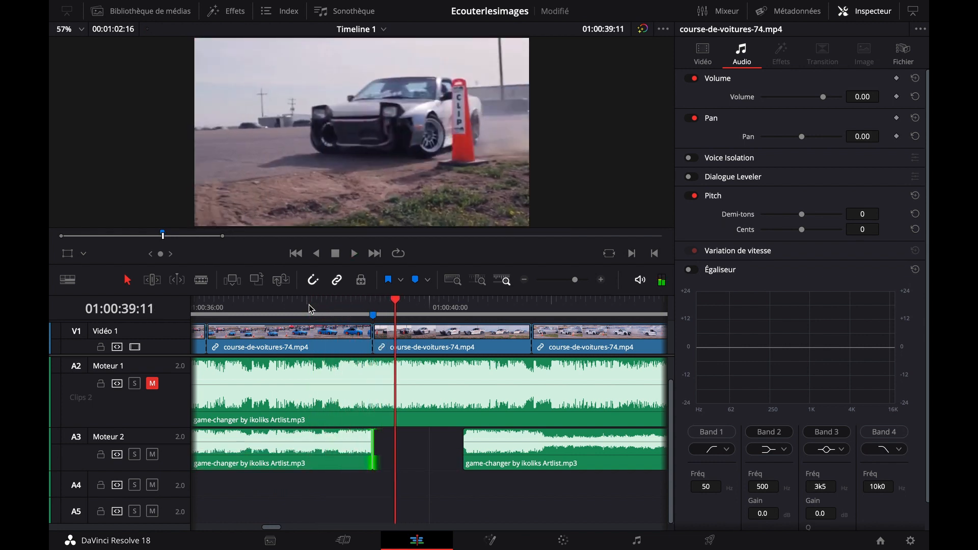
# Extend the end of the earlier Moteur 2 part to 01:00:39:11, past the marker, and replay the passage leading up to it
pyautogui.moveTo(373, 451); pyautogui.dragTo(393, 447)
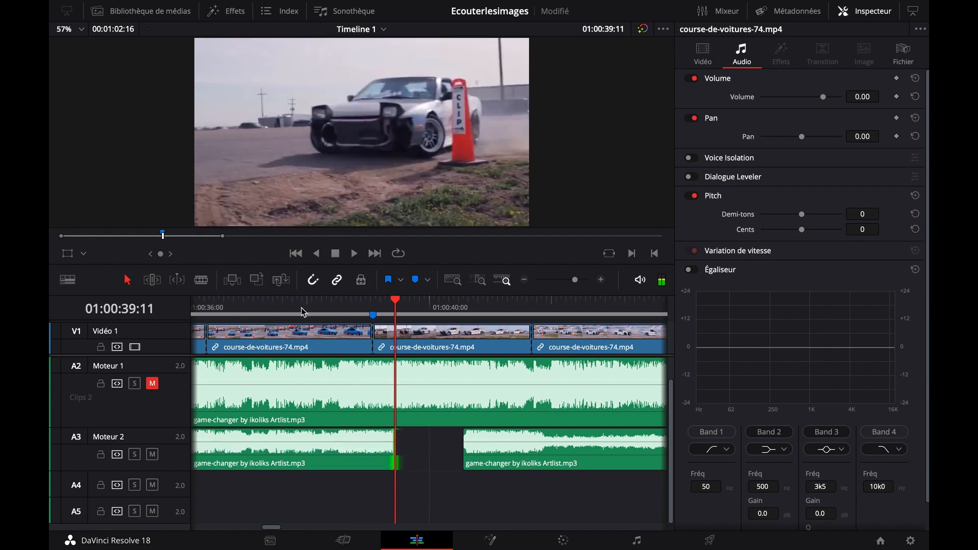
pyautogui.click(298, 304)
pyautogui.press('space')
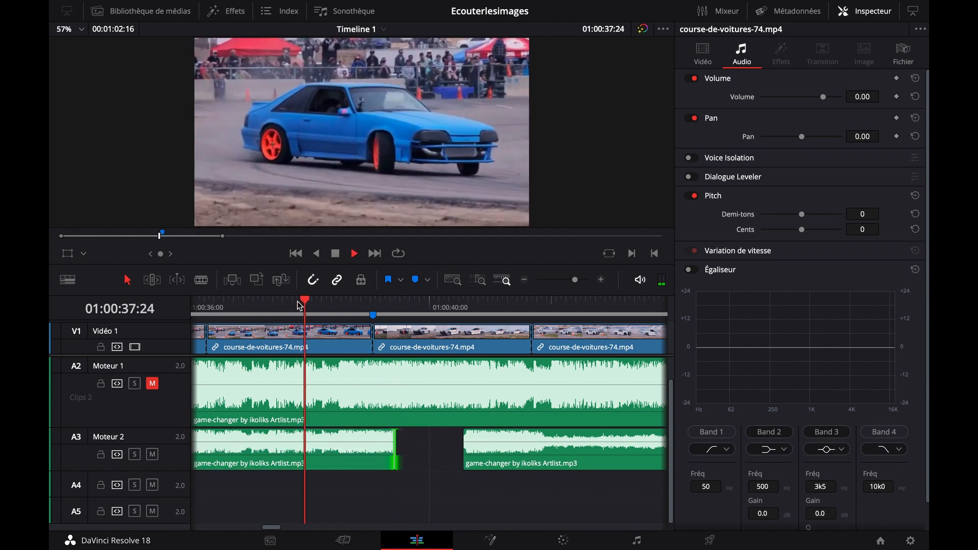
pyautogui.press('space')
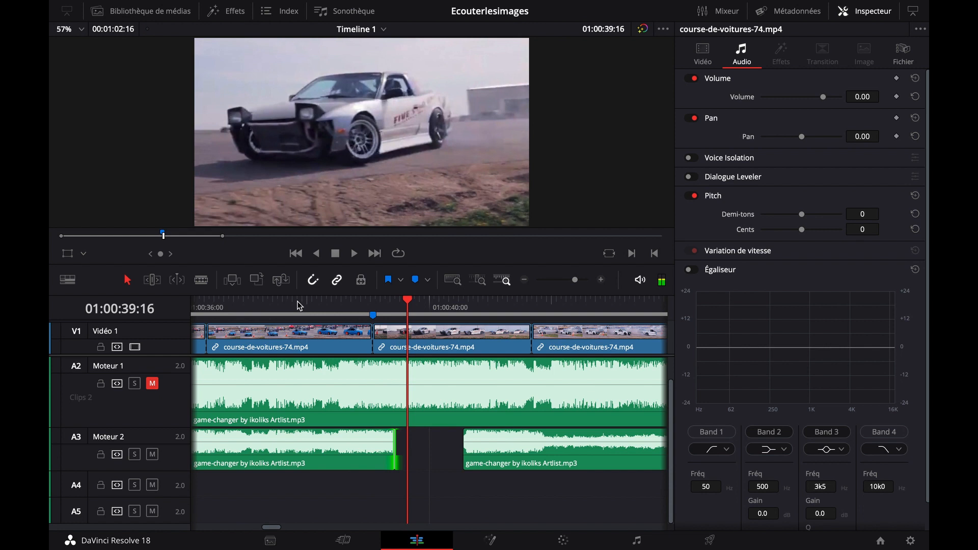
pyautogui.moveTo(273, 303); pyautogui.dragTo(231, 306)
pyautogui.press('space')
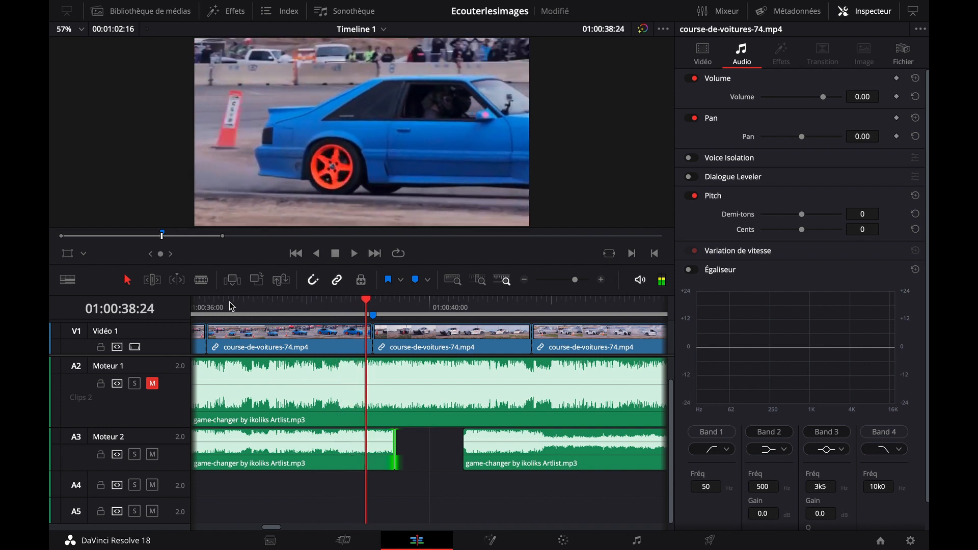
pyautogui.moveTo(389, 446); pyautogui.dragTo(336, 447)
pyautogui.moveTo(498, 449); pyautogui.dragTo(420, 450)
pyautogui.press('super+z')
pyautogui.press('super+z')
pyautogui.press('super+z')
pyautogui.press('super+z')
pyautogui.press('super+z')
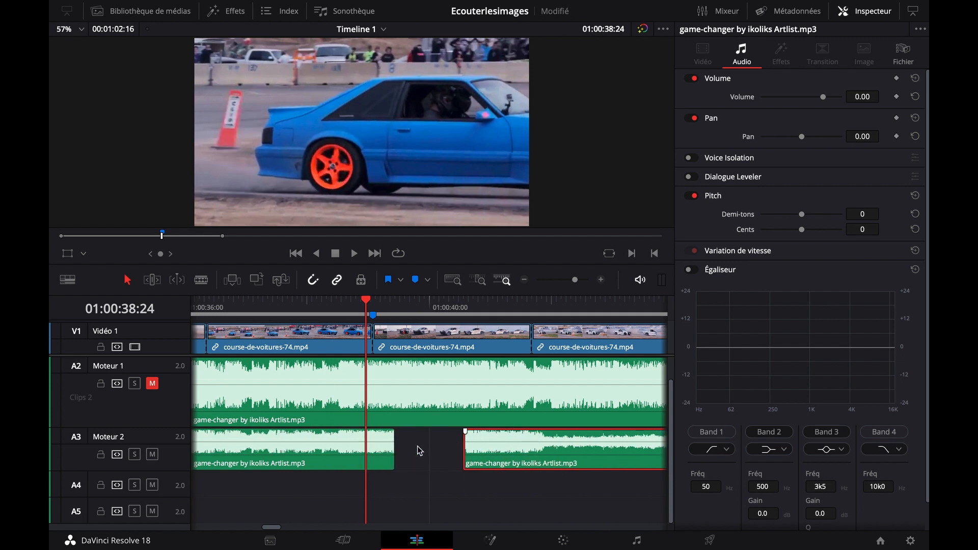
# Trim the earlier Moteur 2 part to end at about 01:00:38:14, move the later part against it, and play across the join
pyautogui.moveTo(396, 455); pyautogui.dragTo(341, 459)
pyautogui.moveTo(504, 453); pyautogui.dragTo(386, 453)
pyautogui.click(293, 306)
pyautogui.press('space')
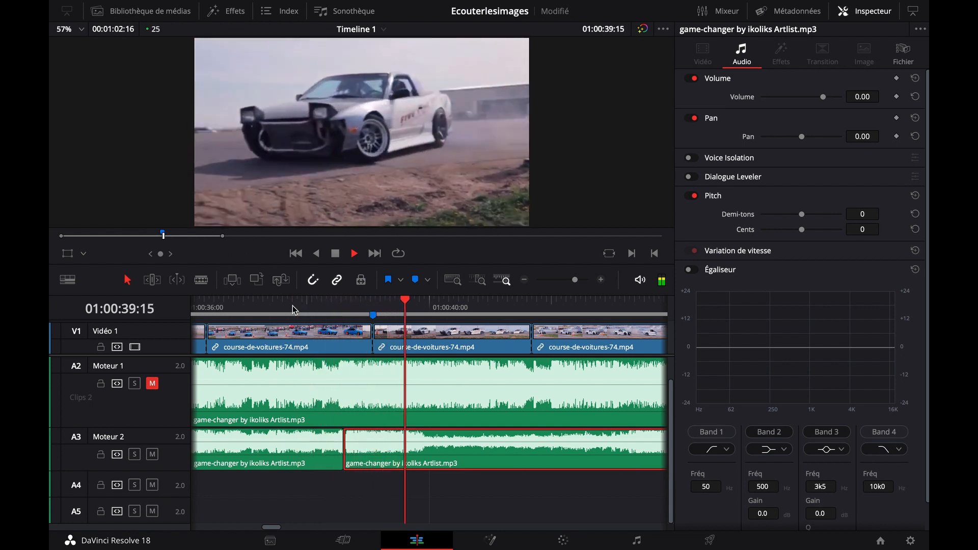
pyautogui.press('space')
pyautogui.click(293, 306)
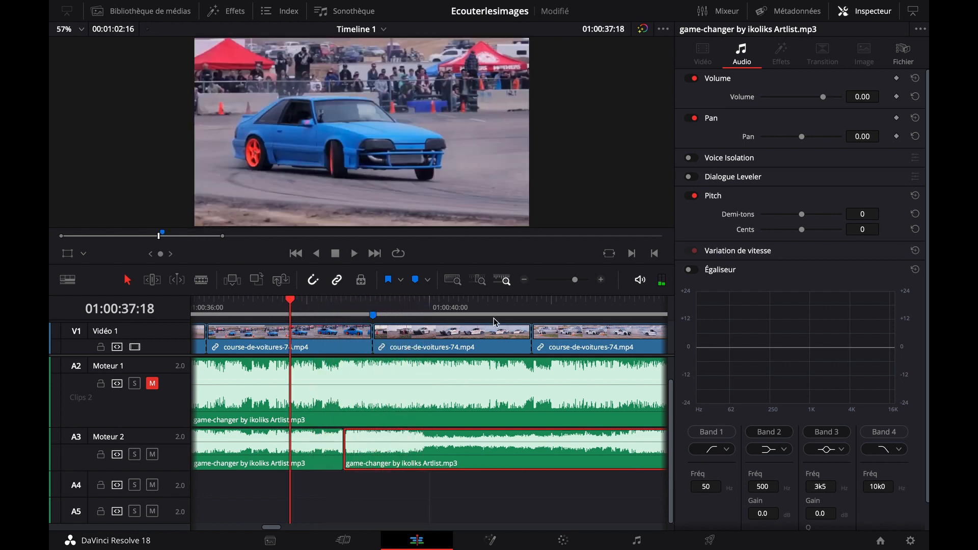
# Examine the join between the two Moteur 2 parts up close and play across it from 01:00:37:18
pyautogui.click(601, 280)
pyautogui.click(601, 280)
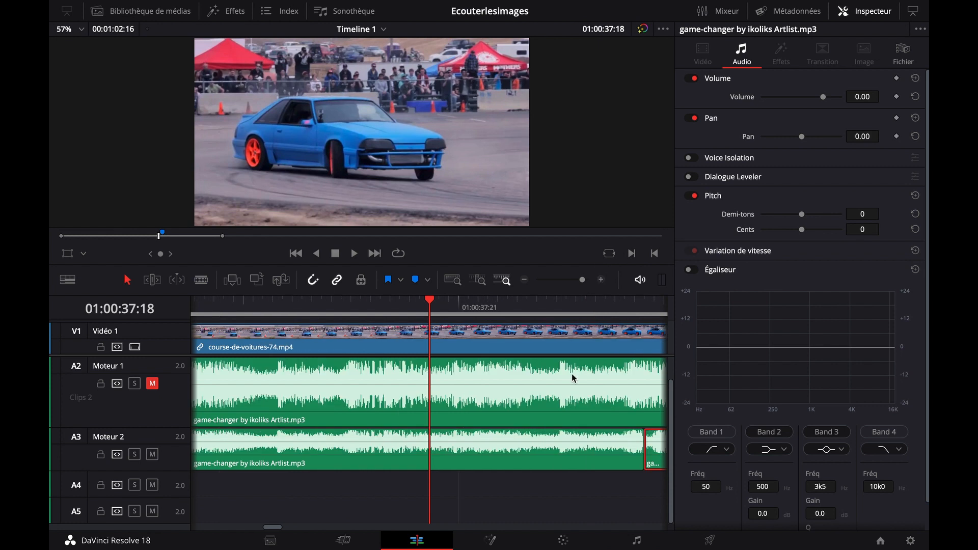
pyautogui.moveTo(556, 502); pyautogui.dragTo(435, 495)
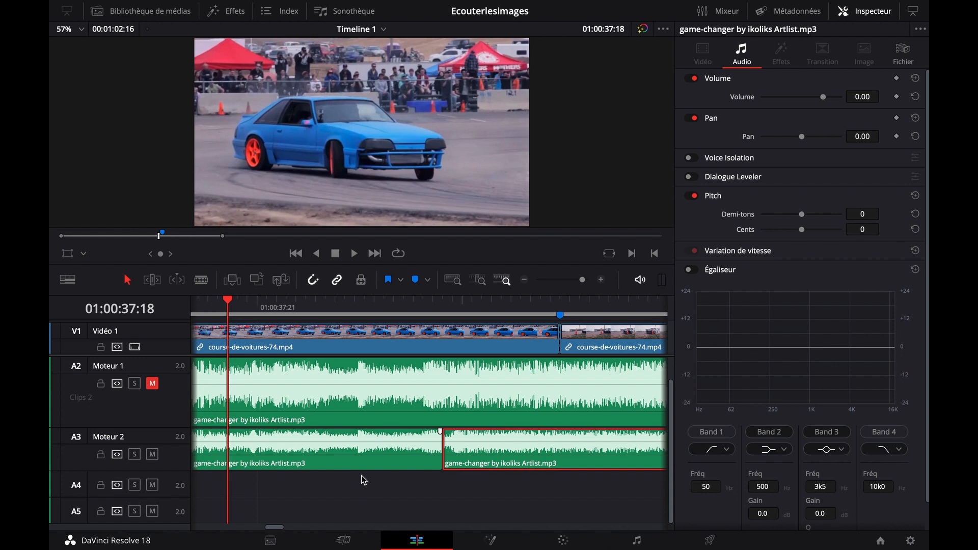
pyautogui.press('space')
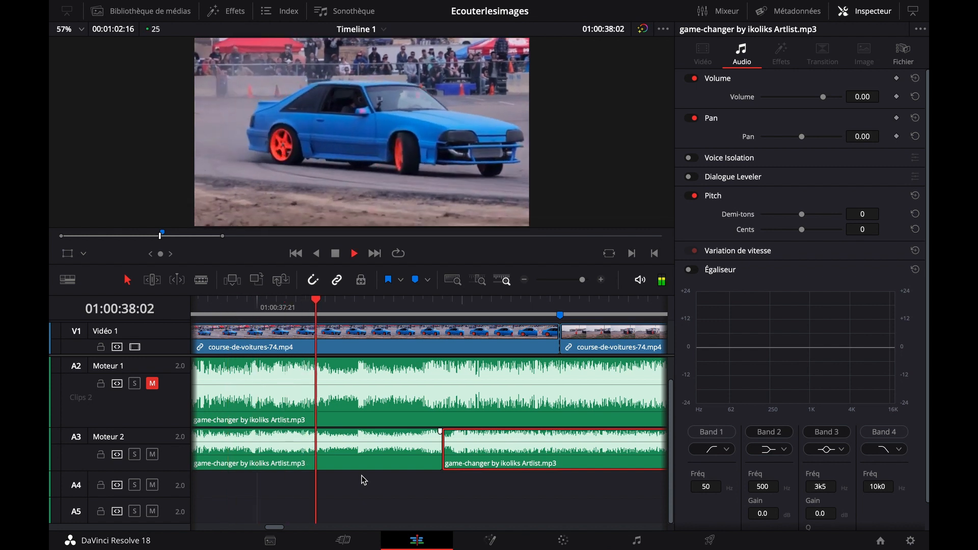
pyautogui.press('space')
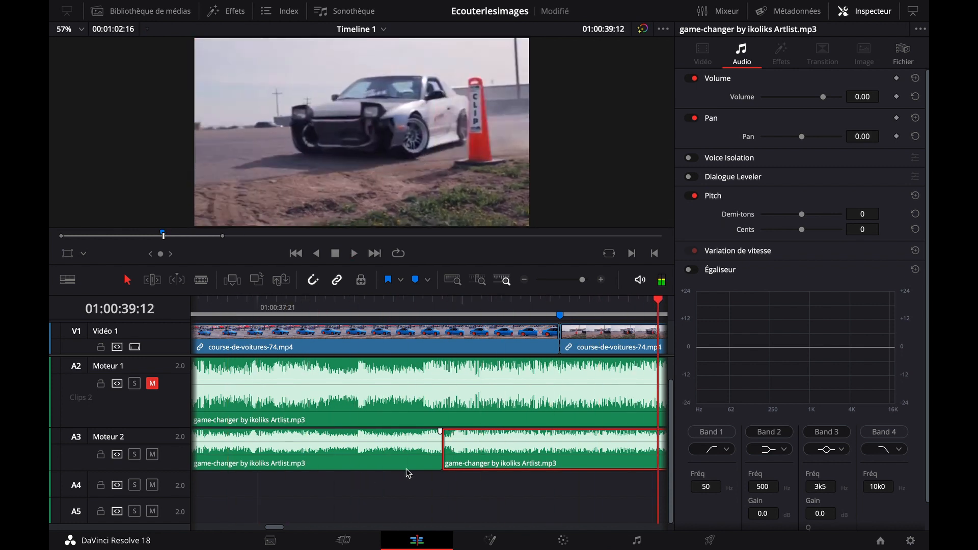
# Play the passage from 01:00:36:05 across the join between the two Moteur 2 music parts
pyautogui.click(523, 282)
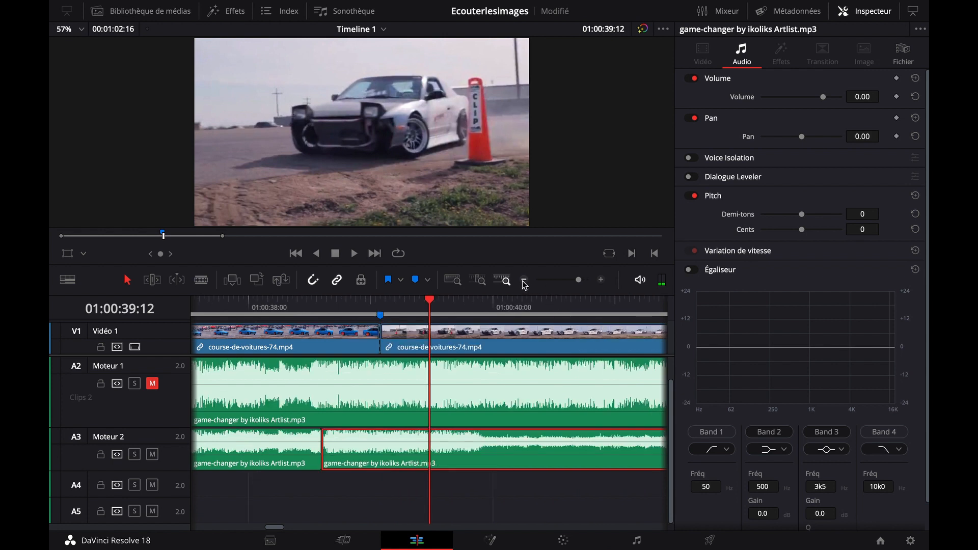
pyautogui.scroll(1, 378, 474)
pyautogui.hscroll(-5, 378, 492)
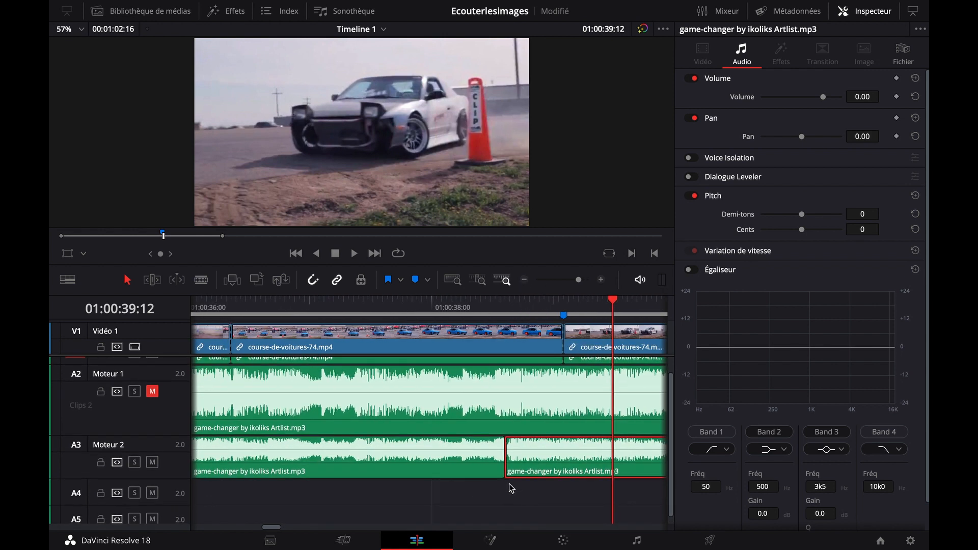
pyautogui.click(213, 307)
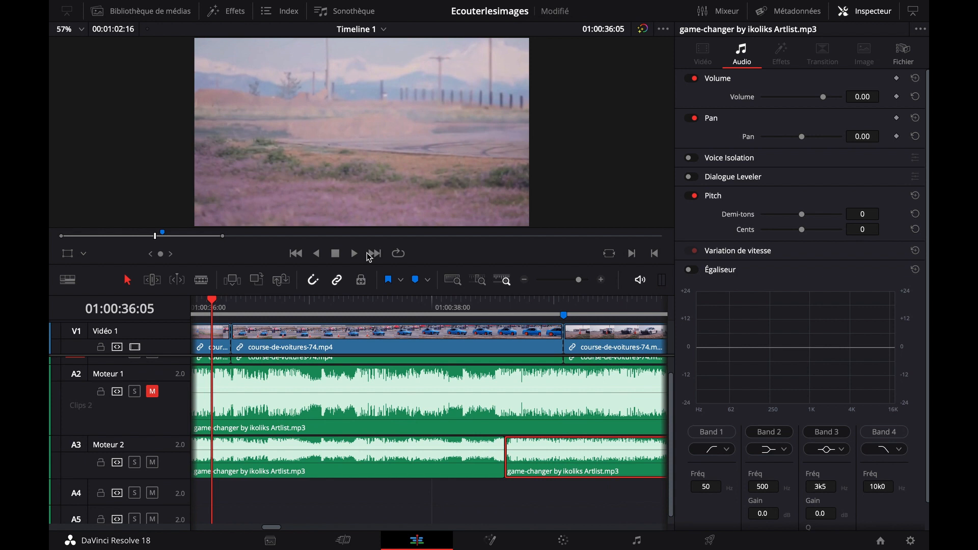
pyautogui.click(524, 280)
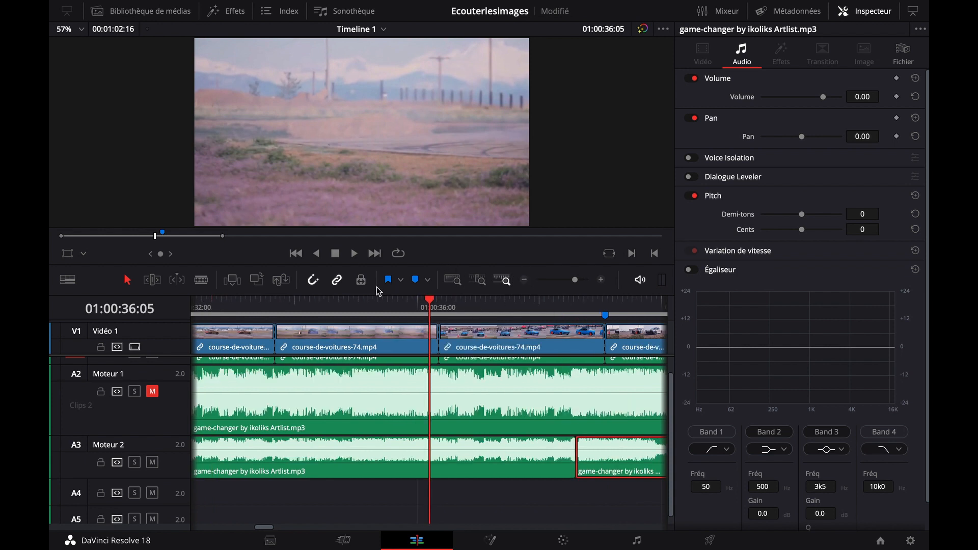
pyautogui.press('space')
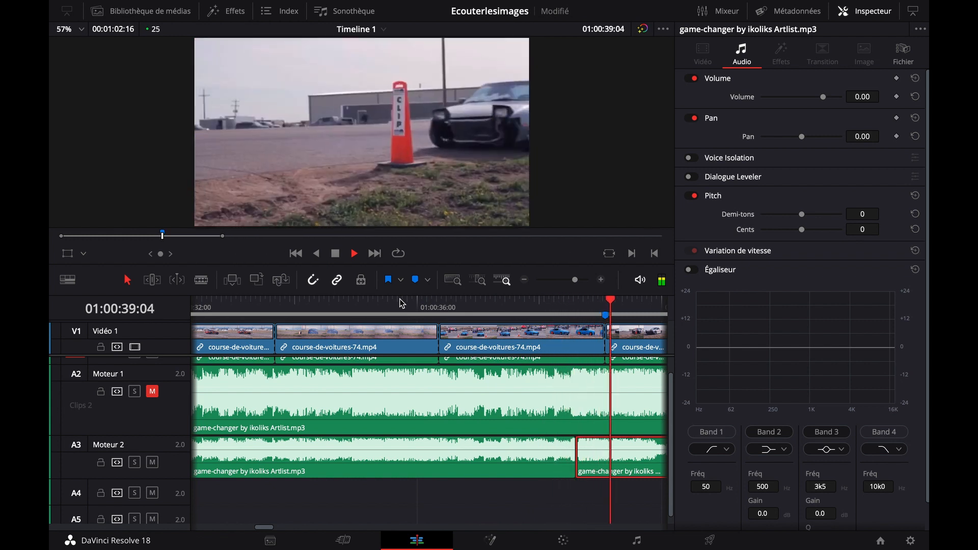
pyautogui.press('space')
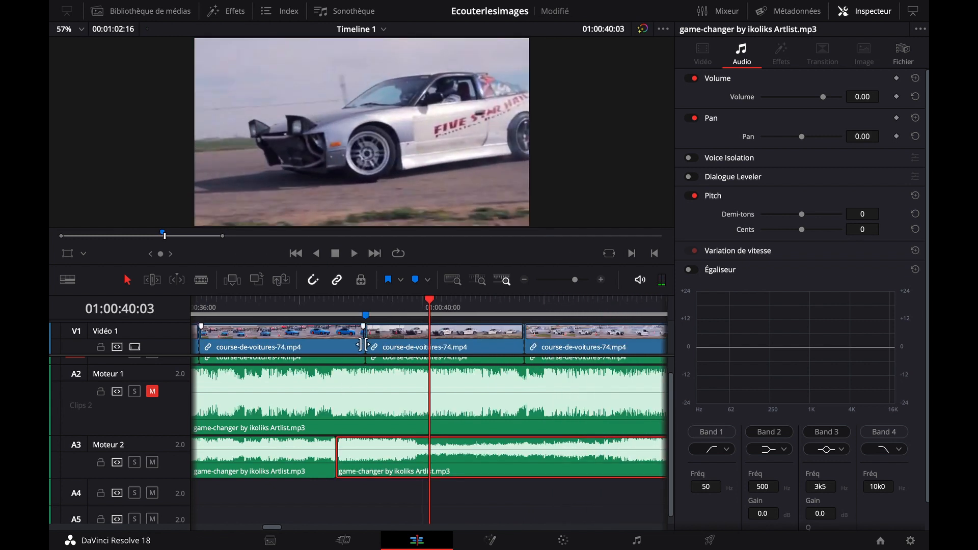
# Trim the end of the blue car clip to the Moteur 2 join near 01:00:38:15 and move the white car clip against it
pyautogui.hscroll(-3, 367, 346)
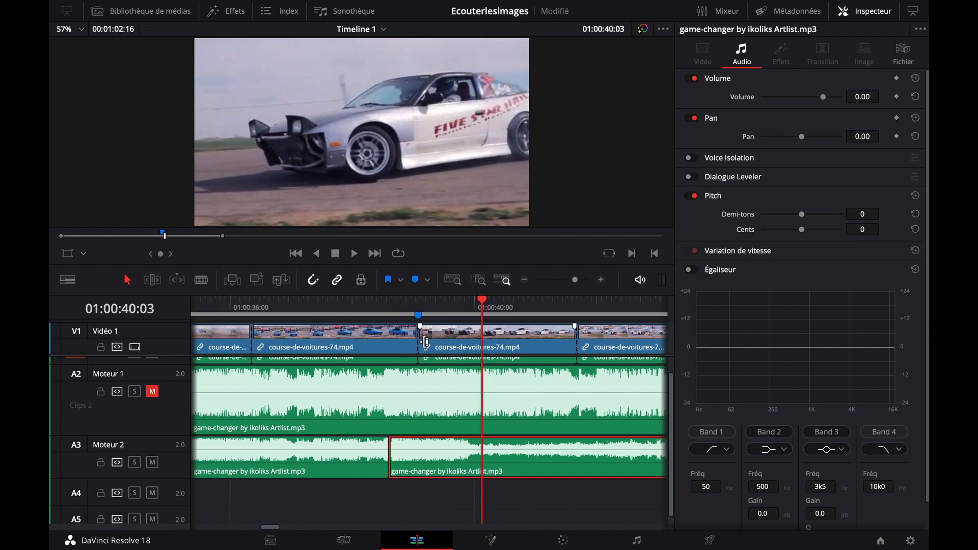
pyautogui.click(384, 307)
pyautogui.hscroll(-2, 340, 393)
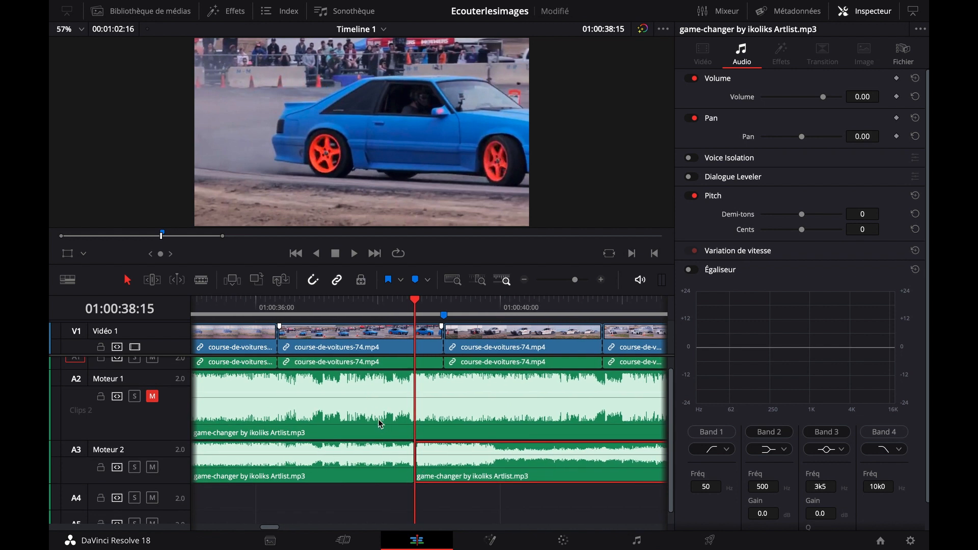
pyautogui.hscroll(-3, 380, 423)
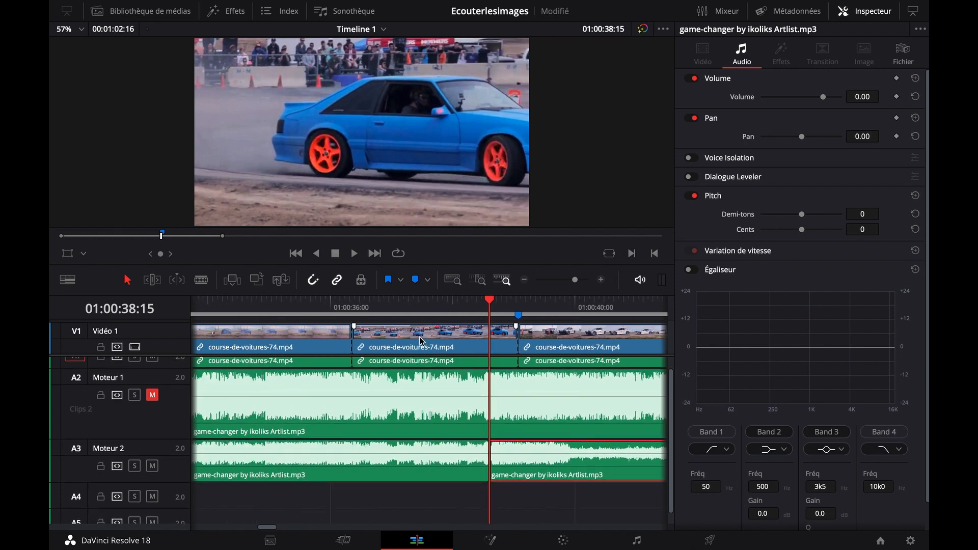
pyautogui.hscroll(-3, 509, 341)
pyautogui.hscroll(2, 499, 338)
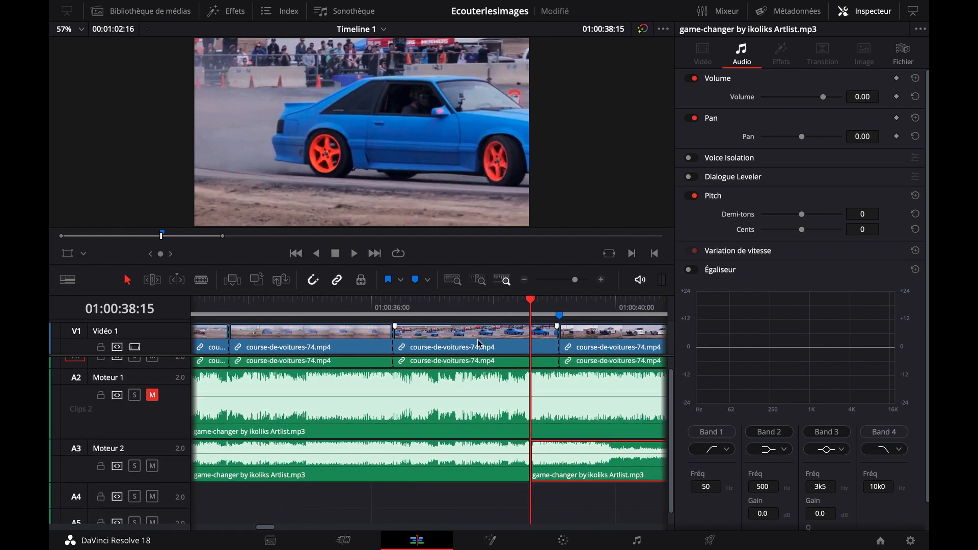
pyautogui.hscroll(1, 478, 339)
pyautogui.moveTo(518, 305)
pyautogui.mouseDown()
pyautogui.moveTo(529, 304)
pyautogui.moveTo(505, 303)
pyautogui.moveTo(530, 304)
pyautogui.moveTo(510, 308)
pyautogui.moveTo(526, 337)
pyautogui.moveTo(504, 337)
pyautogui.moveTo(567, 339)
pyautogui.moveTo(512, 344)
pyautogui.moveTo(564, 343)
pyautogui.moveTo(535, 344)
pyautogui.mouseUp()
pyautogui.click(518, 342)
# Play across the cut from the blue car to the white car and step frame by frame around the music join
pyautogui.click(476, 301)
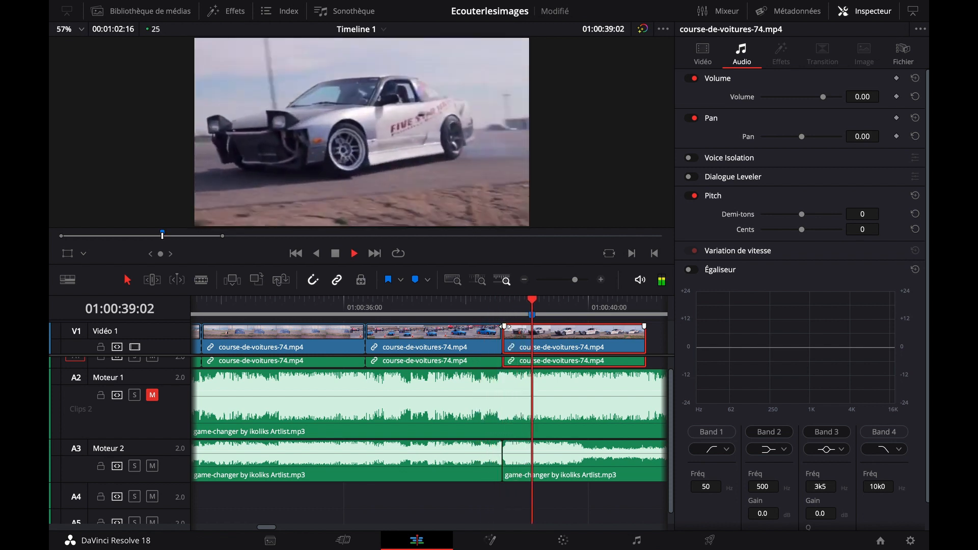
pyautogui.press('space')
pyautogui.click(456, 305)
pyautogui.press('space')
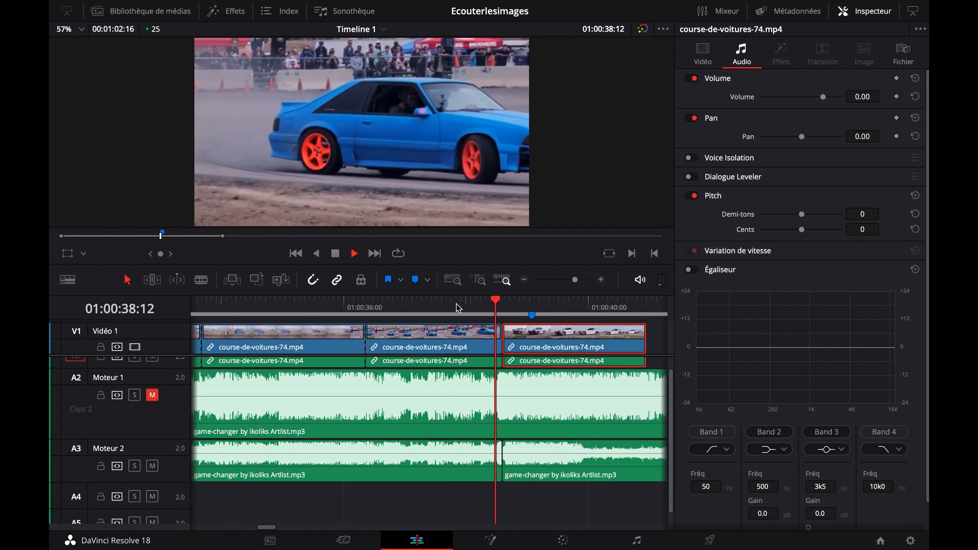
pyautogui.press('space')
pyautogui.press('Left')
pyautogui.press('Left')
pyautogui.press('Left')
pyautogui.press('Left')
pyautogui.press('Left')
pyautogui.press('Left')
pyautogui.press('Left')
pyautogui.press('Left')
pyautogui.press('Left')
pyautogui.press('Left')
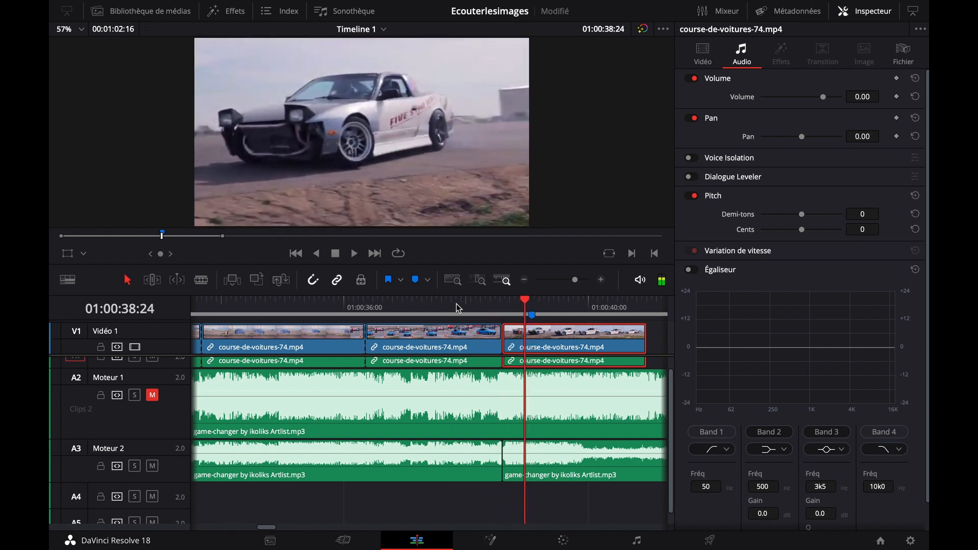
pyautogui.press('Left')
pyautogui.press('Right')
pyautogui.press('Left')
pyautogui.press('Left')
pyautogui.press('Left')
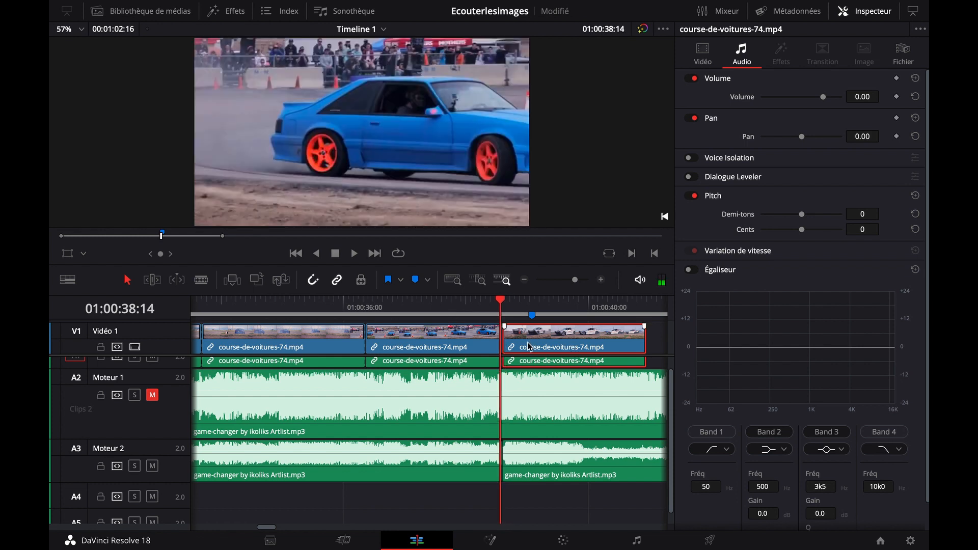
# Replay the cut from 01:00:37:20 and shift it between the blue and white car clips to 01:00:38:16
pyautogui.click(455, 312)
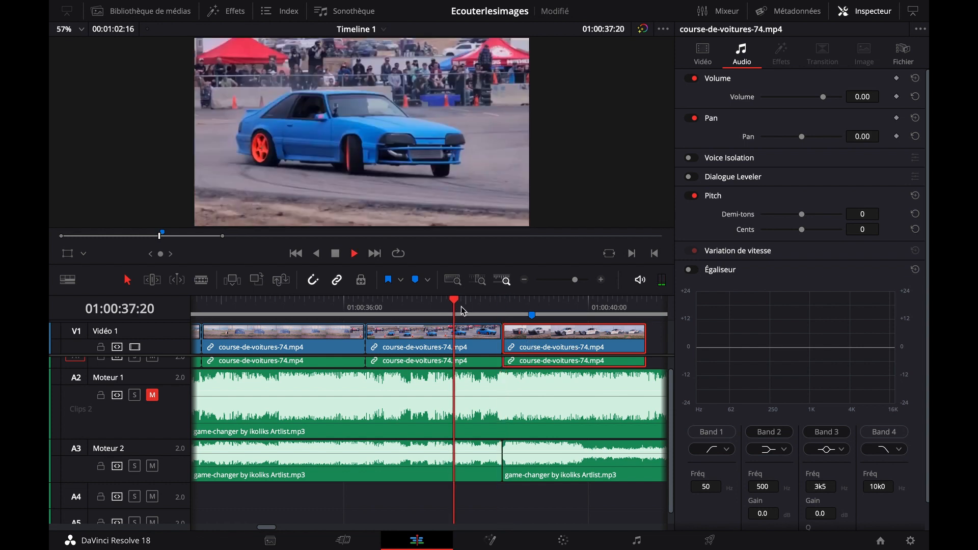
pyautogui.press('space')
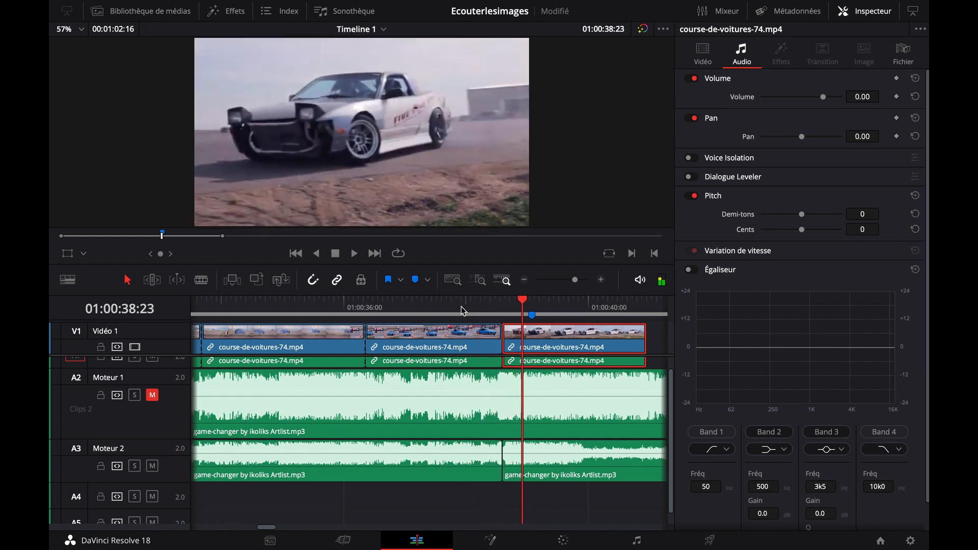
pyautogui.press('Left')
pyautogui.press('Left')
pyautogui.press('Left')
pyautogui.press('Left')
pyautogui.press('Left')
pyautogui.press('Left')
pyautogui.press('Left')
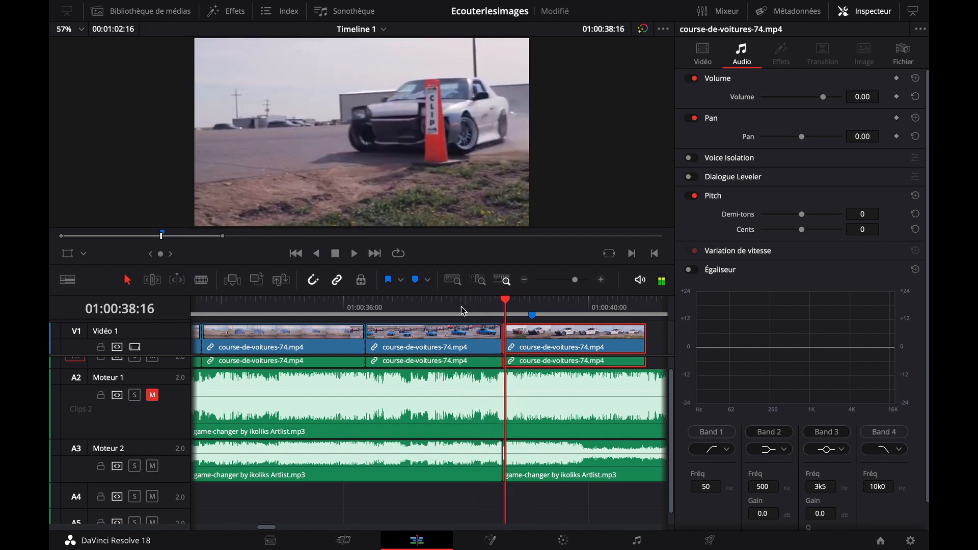
pyautogui.click(601, 280)
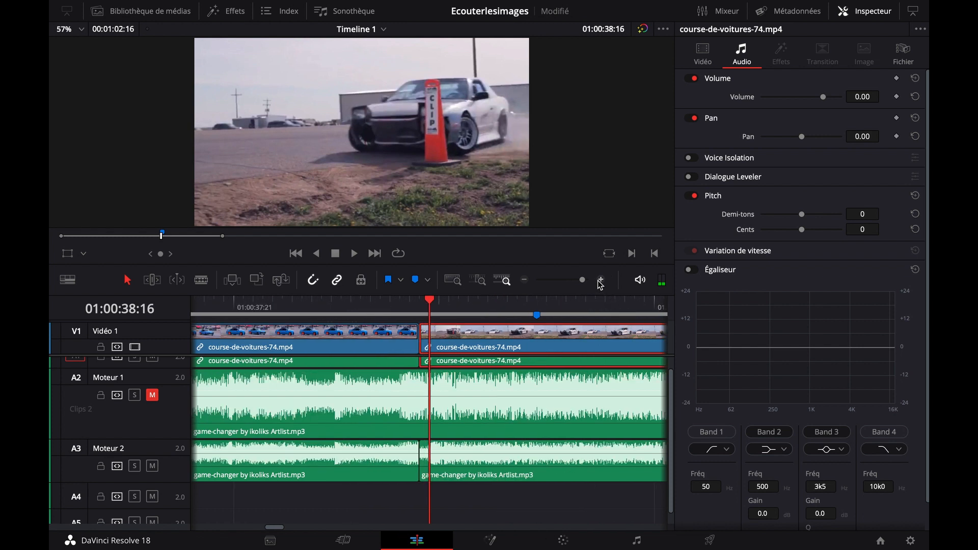
pyautogui.moveTo(465, 340); pyautogui.dragTo(428, 345)
# Play across the adjusted car cut from 01:00:38:04 and again from about 01:00:36:03 to check it against the music change
pyautogui.click(315, 307)
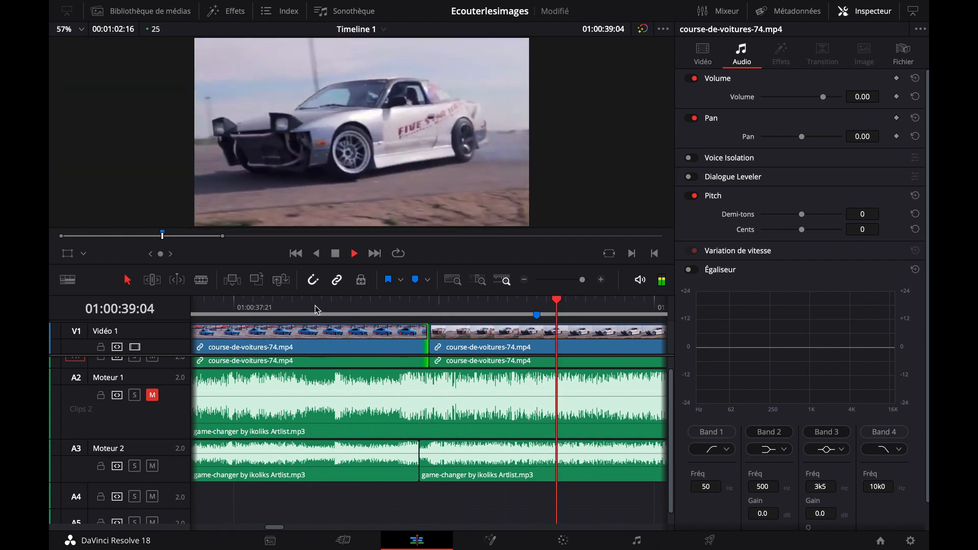
pyautogui.press('space')
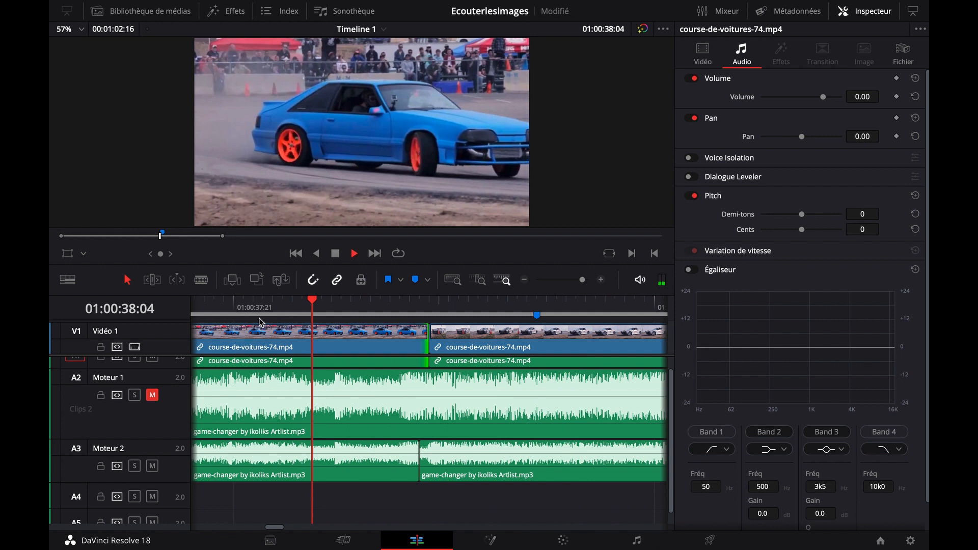
pyautogui.press('space')
pyautogui.press('space')
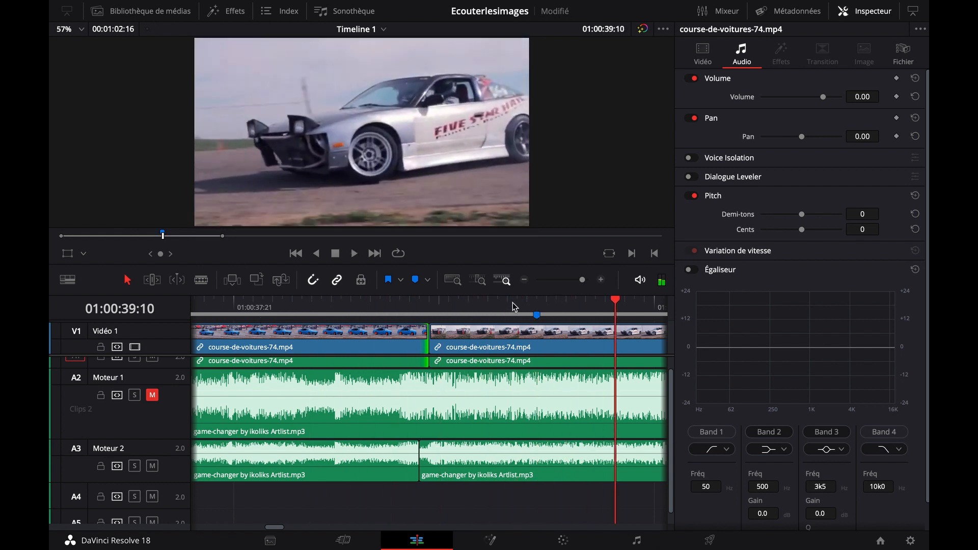
pyautogui.click(522, 280)
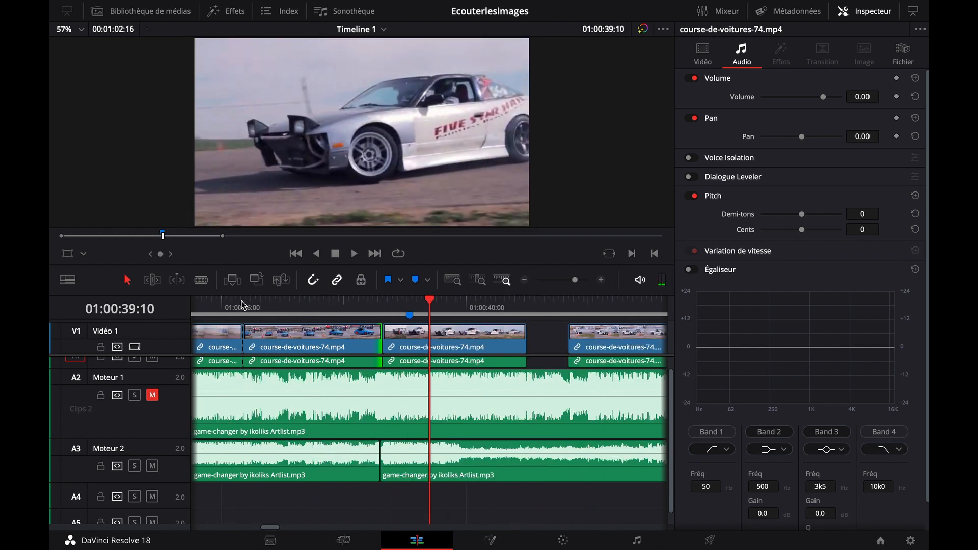
pyautogui.click(229, 305)
pyautogui.press('space')
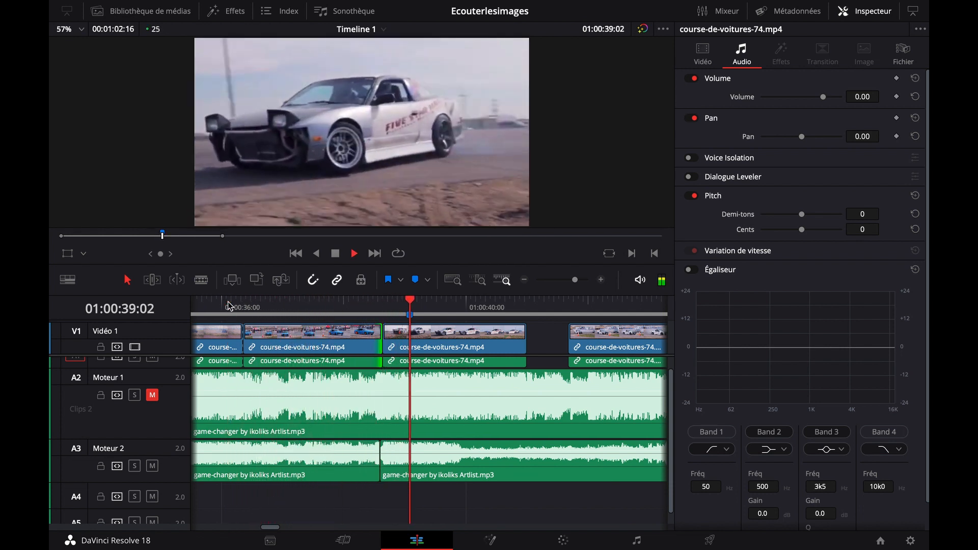
pyautogui.press('space')
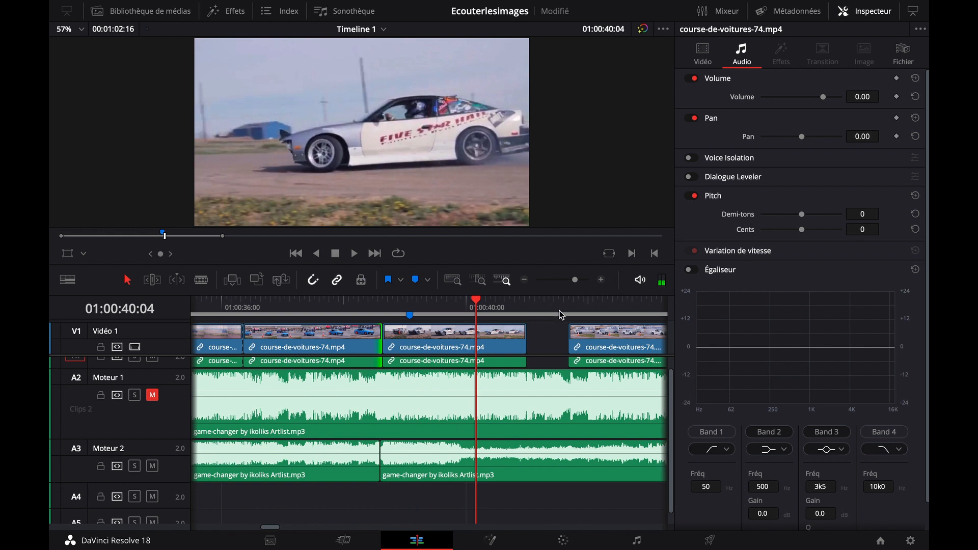
# Select all video clips after the white car clip and move them against its end to close the gap
pyautogui.click(525, 281)
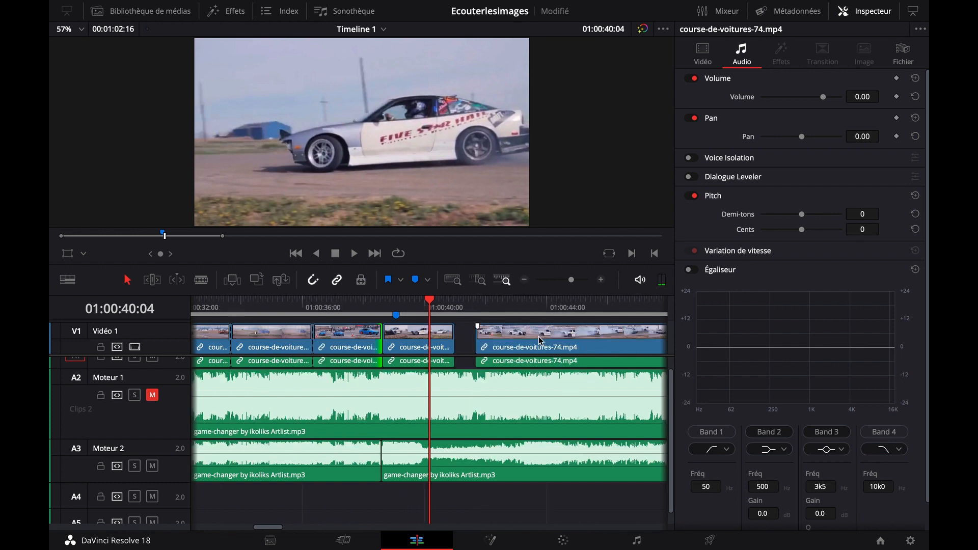
pyautogui.hscroll(5, 488, 338)
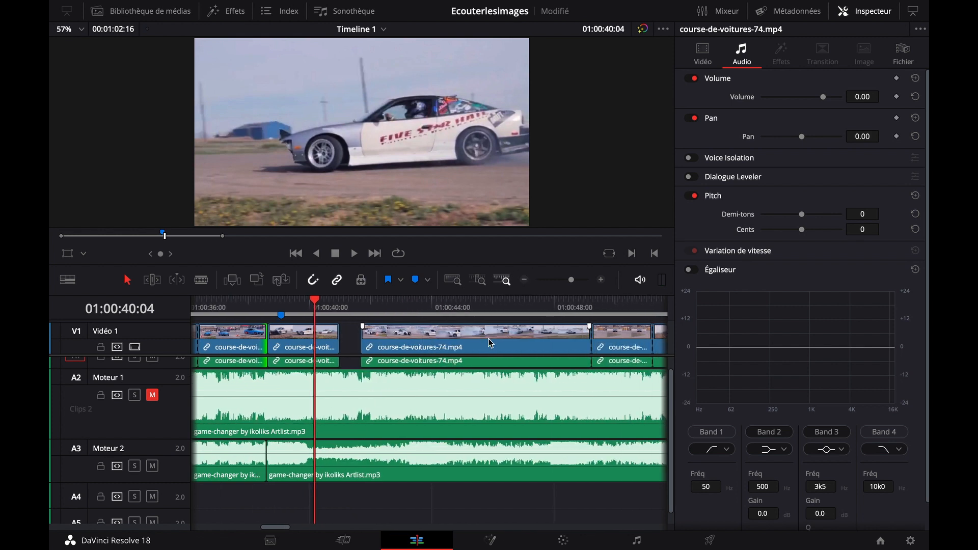
pyautogui.click(525, 281)
pyautogui.click(525, 281)
pyautogui.moveTo(634, 338); pyautogui.dragTo(472, 338)
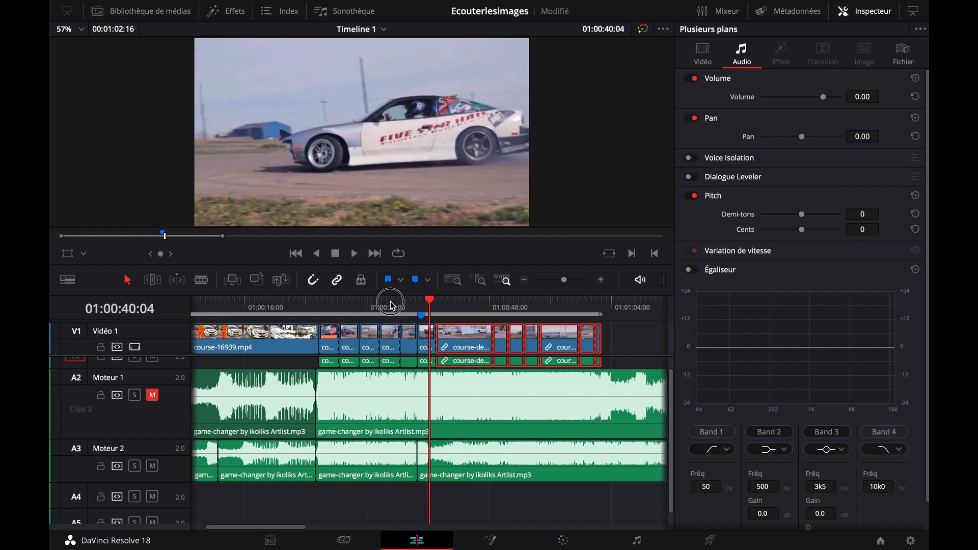
# Move Marqueur 1 to 01:00:36:09 on the timeline and delete it
pyautogui.moveTo(391, 304); pyautogui.dragTo(400, 305)
pyautogui.click(601, 280)
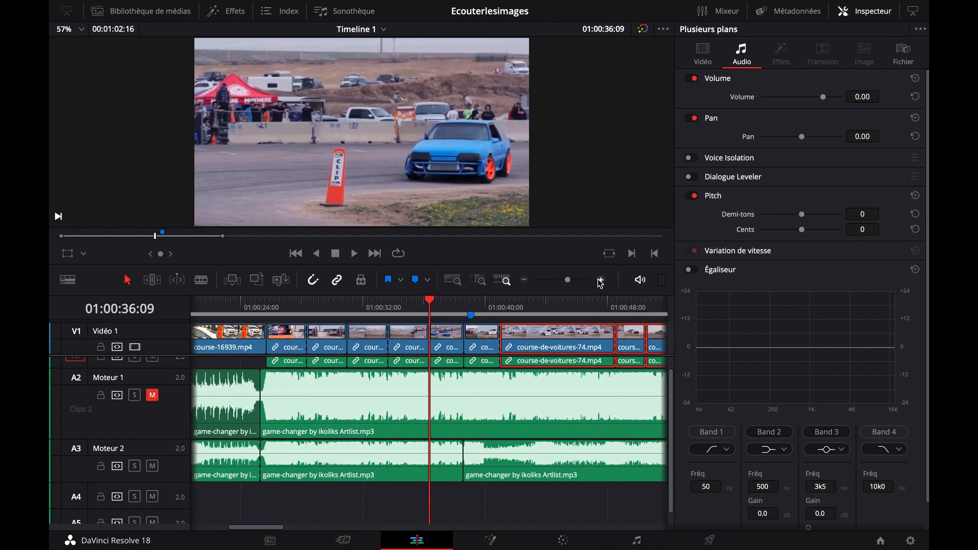
pyautogui.click(601, 281)
pyautogui.moveTo(510, 315); pyautogui.dragTo(429, 314)
pyautogui.moveTo(470, 409); pyautogui.dragTo(385, 408)
pyautogui.click(378, 307)
pyautogui.rightClick(351, 316)
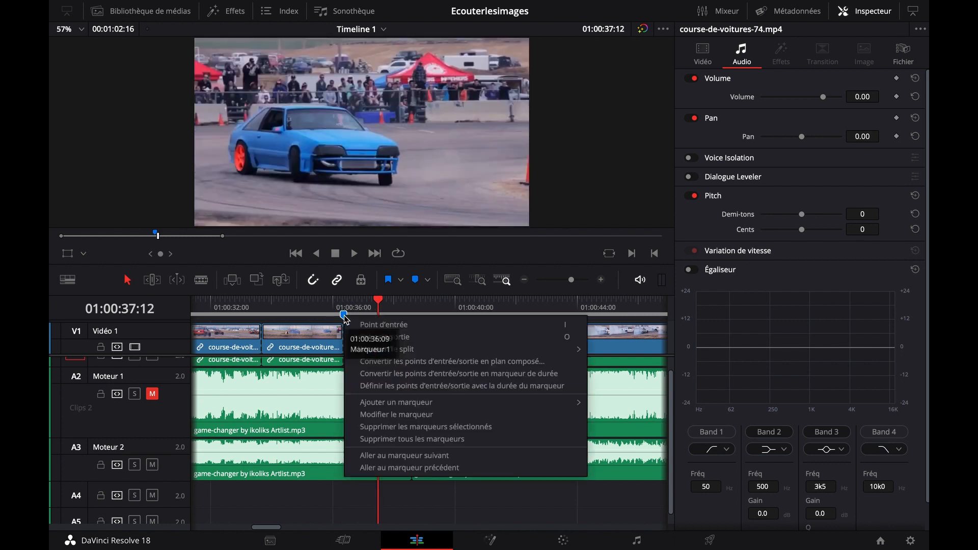
pyautogui.click(403, 427)
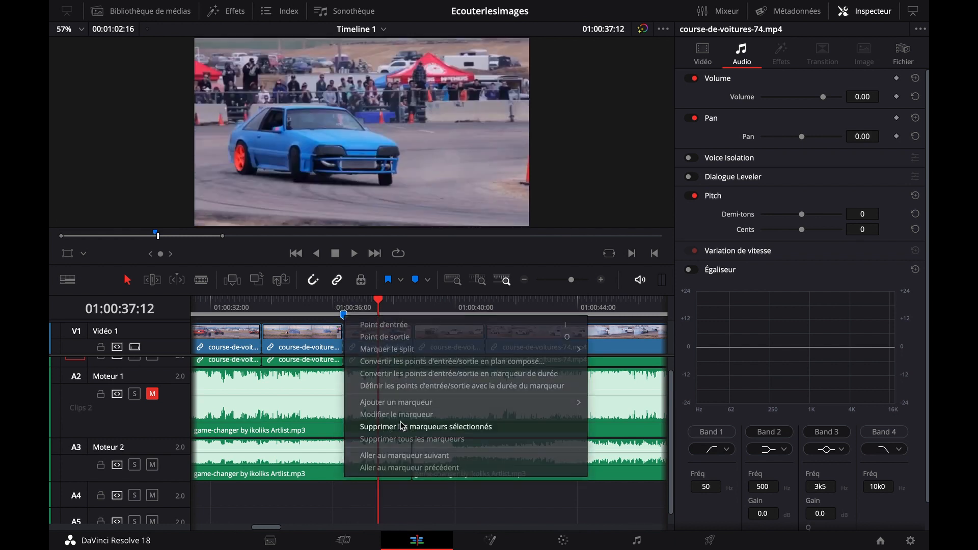
# Play the edited sequence across the music join, starting from 01:00:33:05, 01:00:33:17 and 01:00:31:00
pyautogui.click(248, 307)
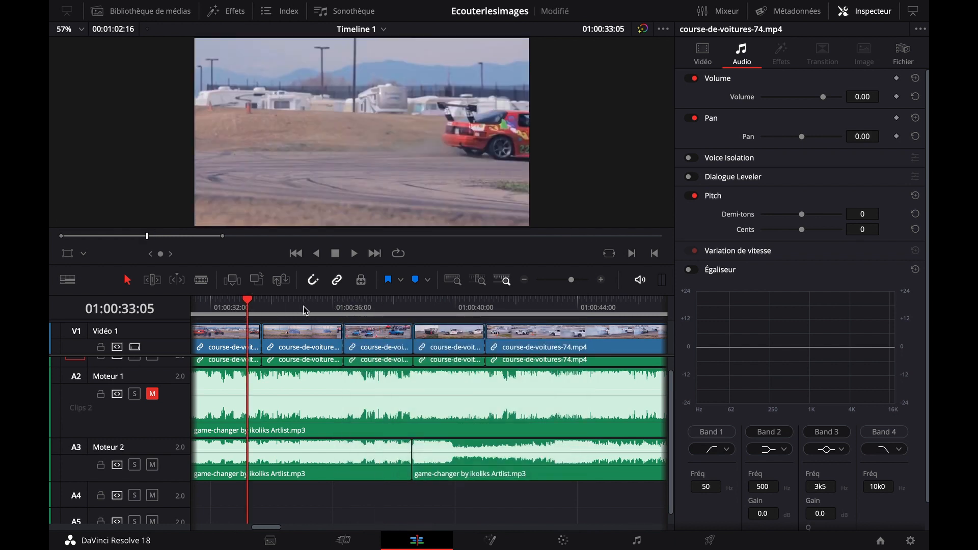
pyautogui.press('space')
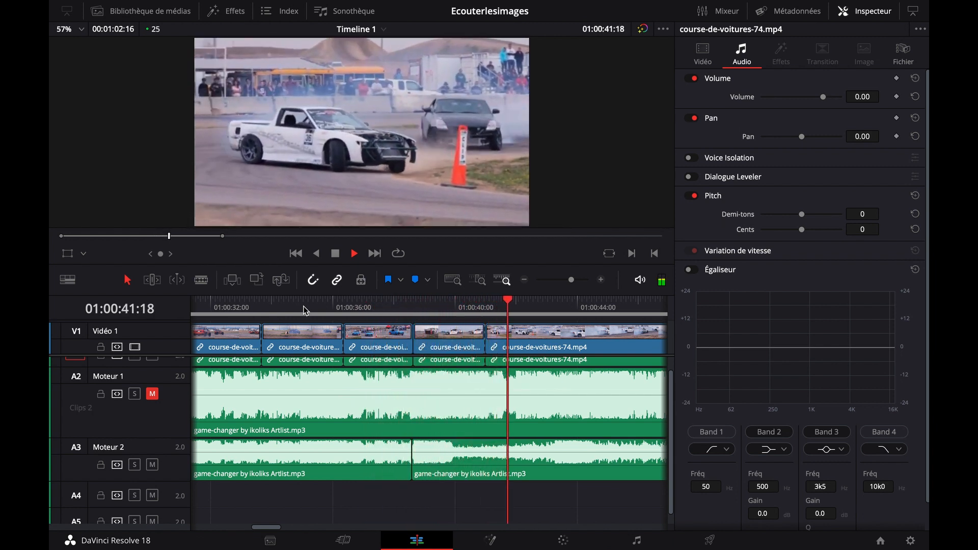
pyautogui.press('space')
pyautogui.click(528, 283)
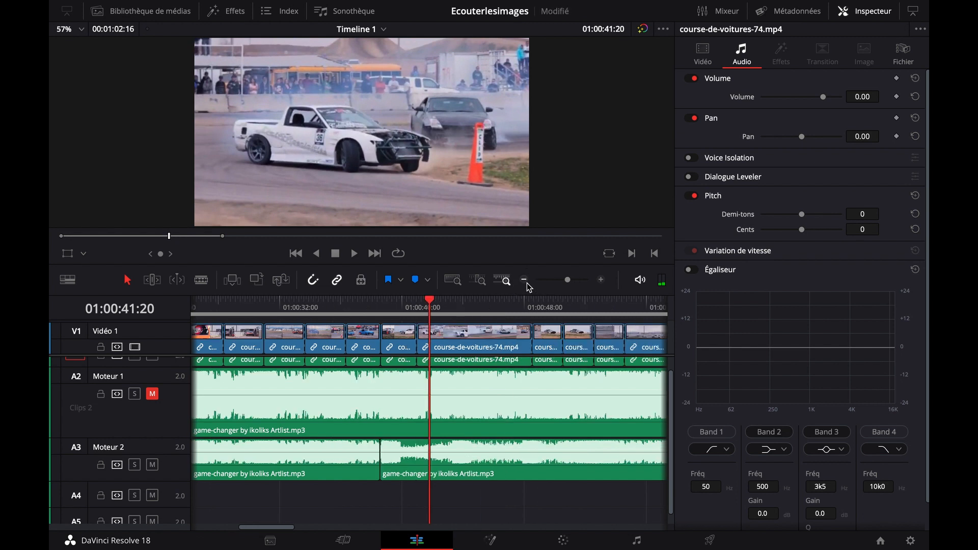
pyautogui.click(305, 309)
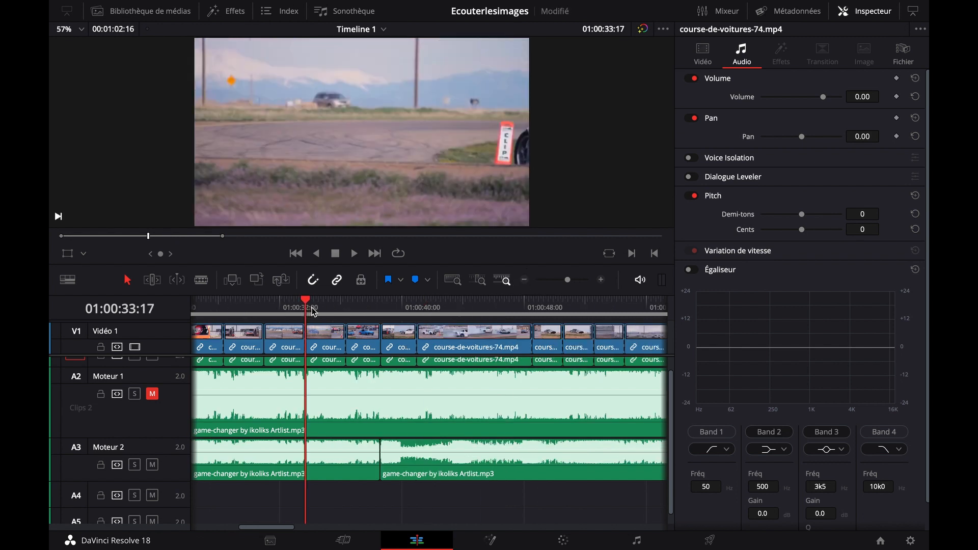
pyautogui.press('space')
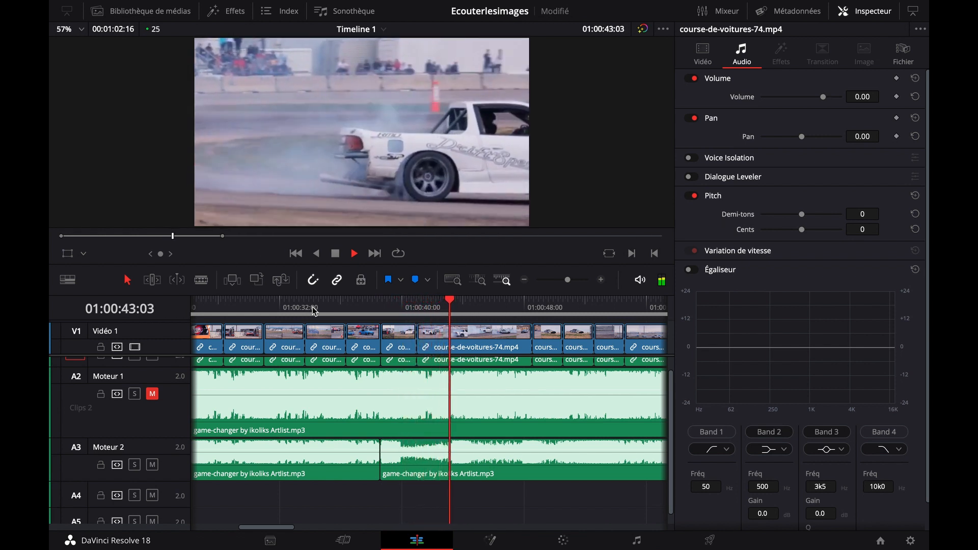
pyautogui.press('space')
pyautogui.click(271, 306)
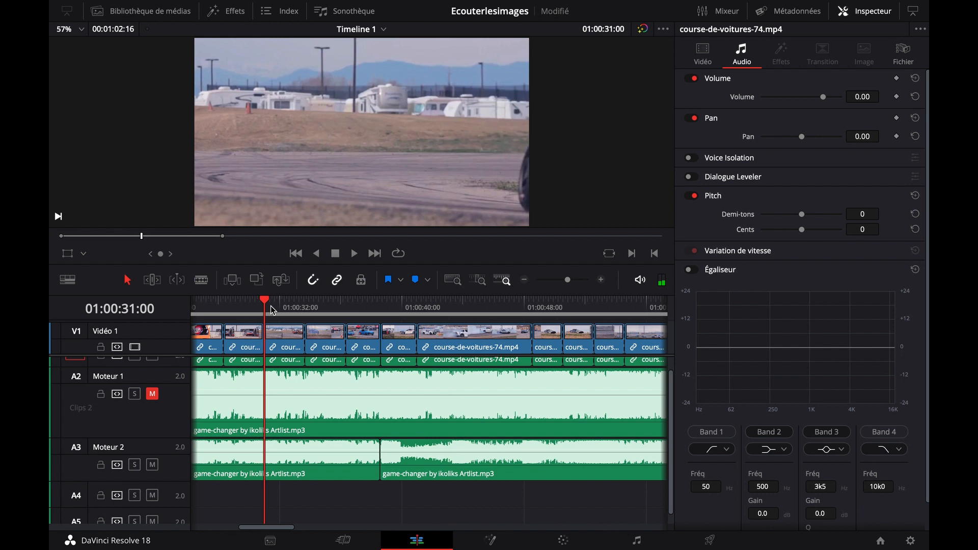
pyautogui.press('space')
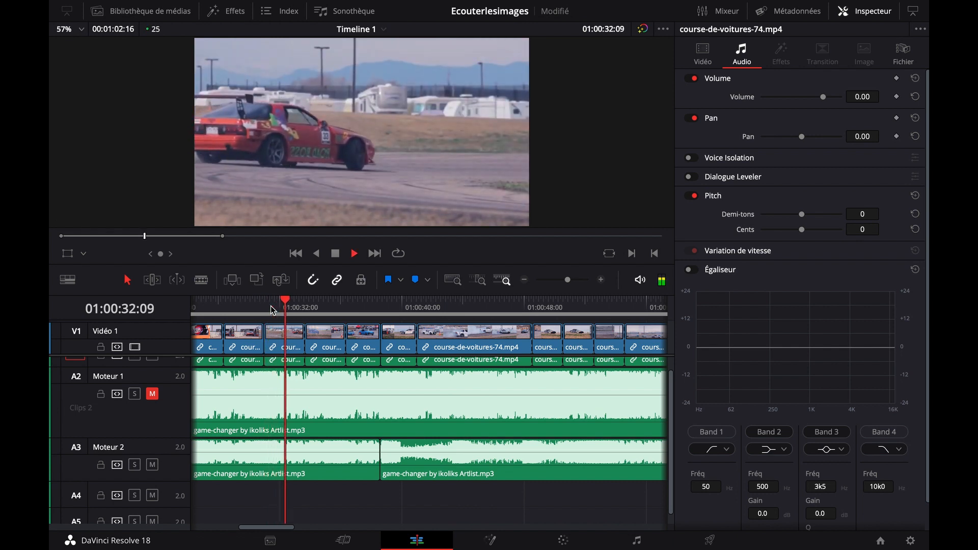
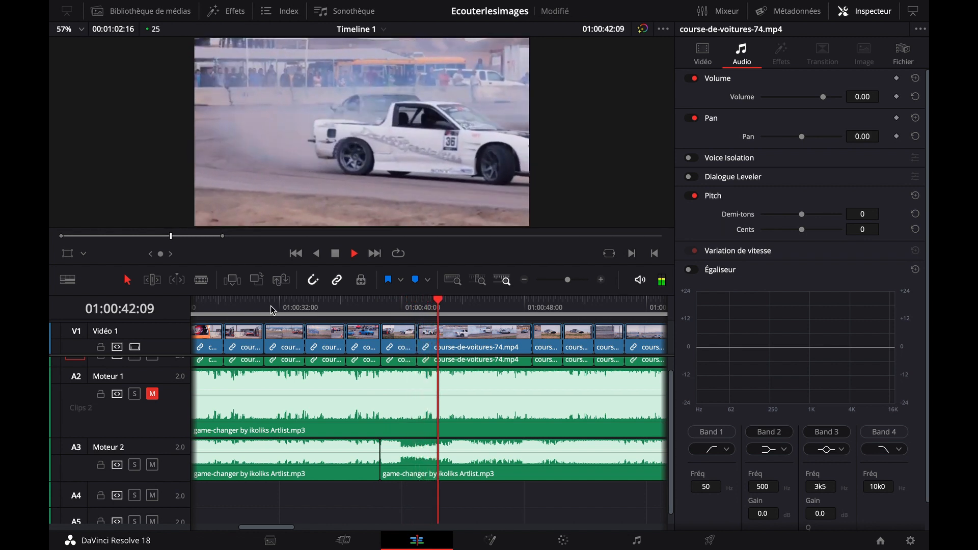
# Play the edited sequence onward from 01:00:42:09, pausing at 01:00:47:13, to check the following shots against the music up to 01:00:53:05
pyautogui.press('space')
pyautogui.press('space')
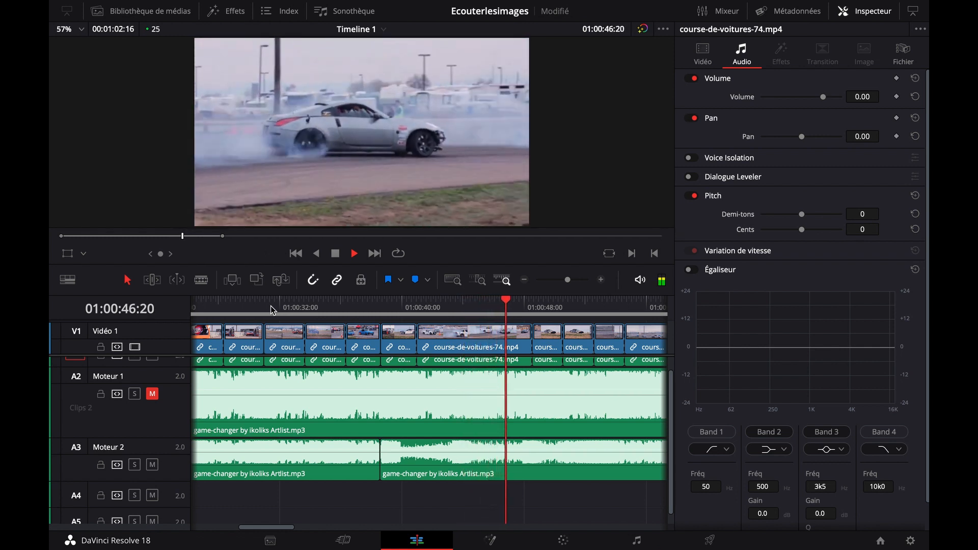
pyautogui.press('space')
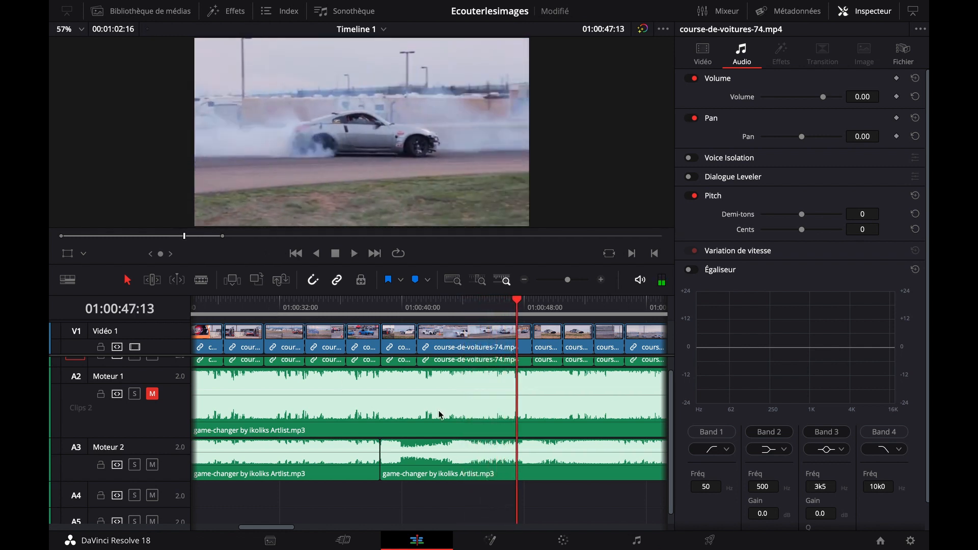
pyautogui.hscroll(5, 597, 508)
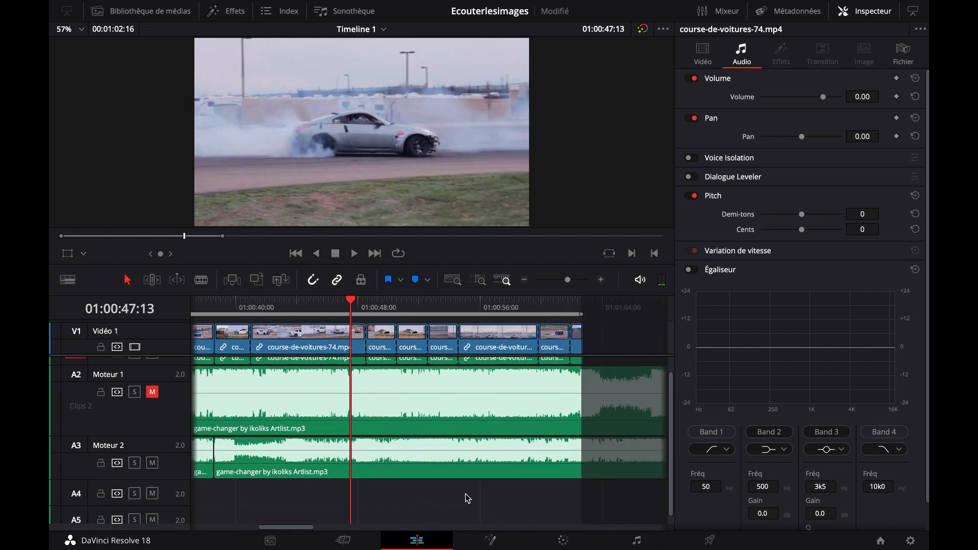
pyautogui.press('space')
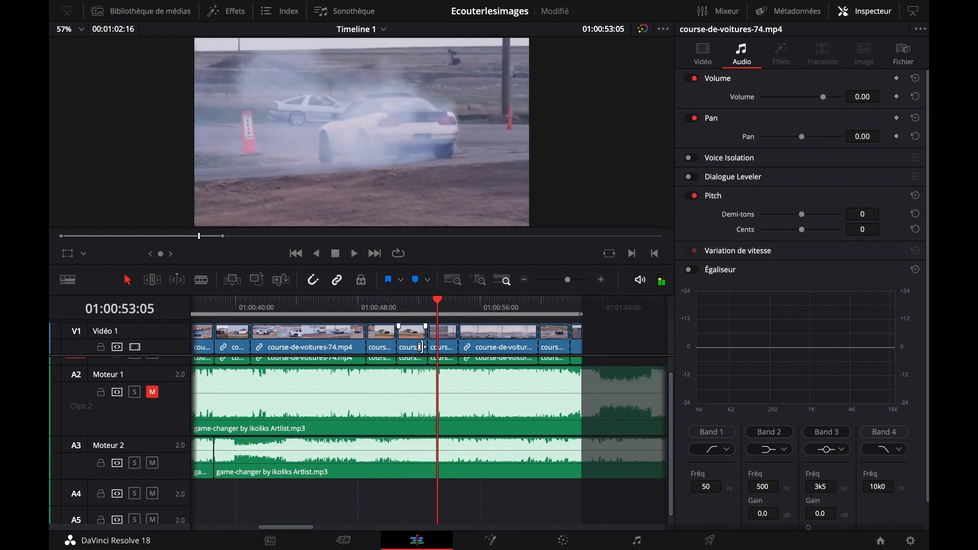
# Play the grey car shot from 01:00:50:14 and step back frame by frame to 01:00:52:05 to examine the music accent before the cut
pyautogui.click(407, 308)
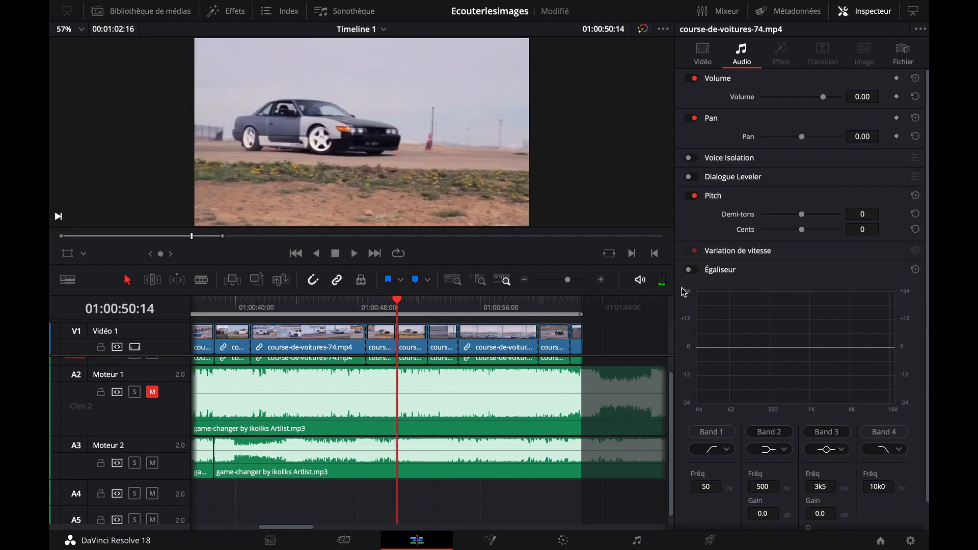
pyautogui.click(603, 281)
pyautogui.click(601, 281)
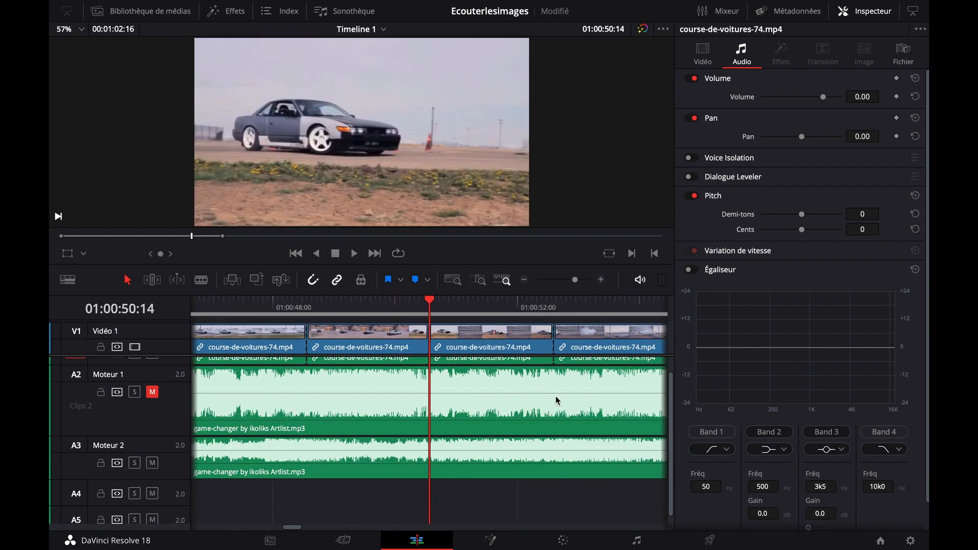
pyautogui.hscroll(3, 489, 424)
pyautogui.scroll(1, 489, 424)
pyautogui.press('space')
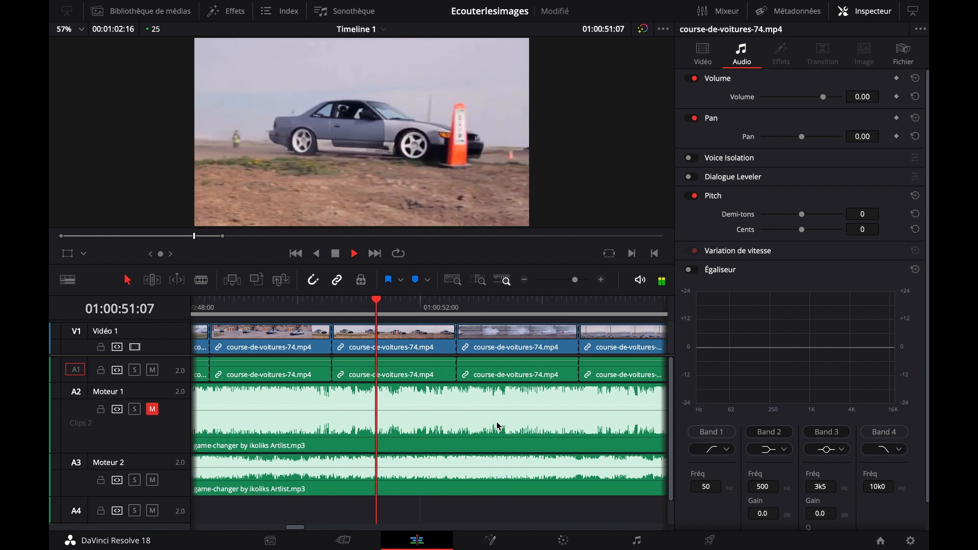
pyautogui.press('space')
pyautogui.press('Left')
pyautogui.press('Left')
pyautogui.press('Left')
pyautogui.press('Left')
pyautogui.press('Left')
pyautogui.press('Left')
pyautogui.press('Left')
pyautogui.press('Left')
pyautogui.press('Left')
pyautogui.press('Left')
pyautogui.press('Left')
pyautogui.press('Left')
pyautogui.press('Left')
pyautogui.press('Left')
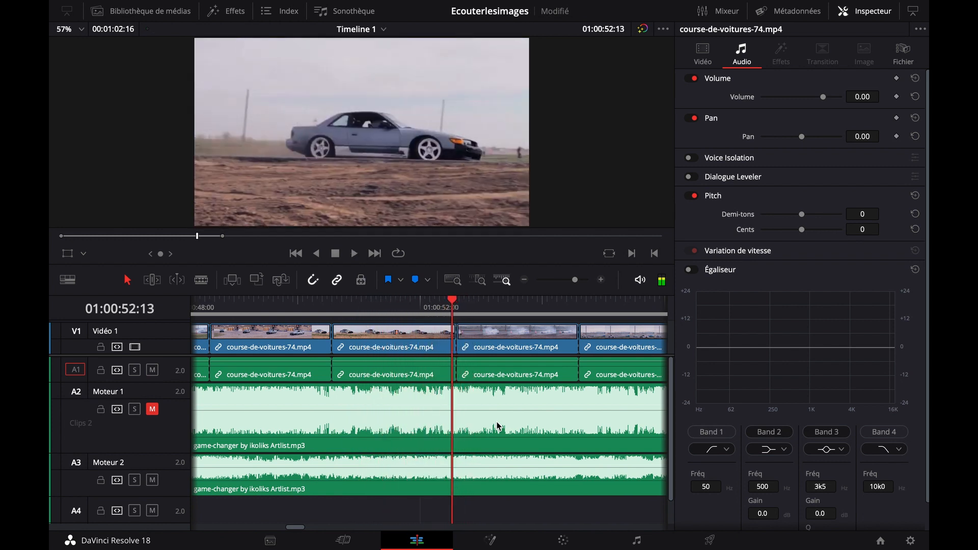
pyautogui.press('Left')
pyautogui.press('Left')
pyautogui.press('Left')
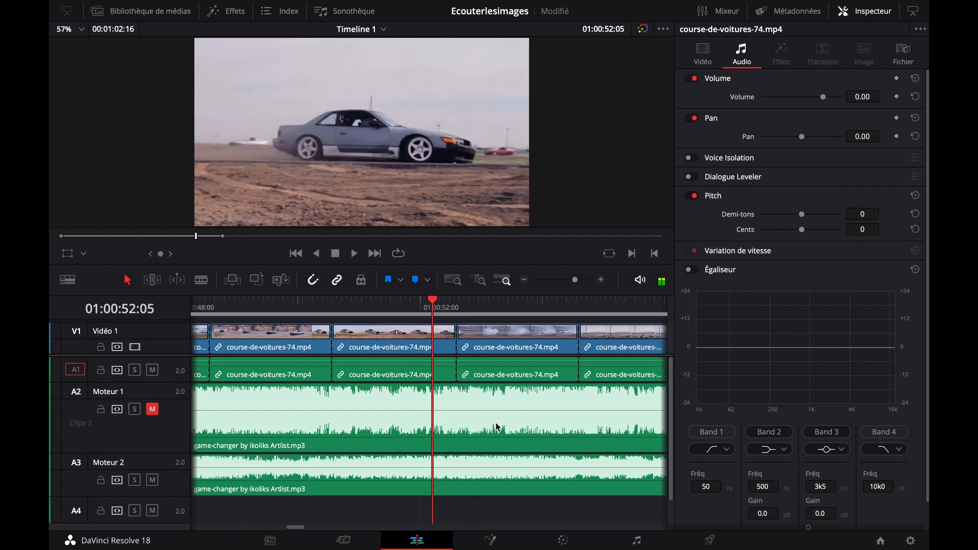
# Replay the cut from the grey car to the smoking white car several times, including from 01:00:49:14, to check its sync with the music
pyautogui.click(387, 306)
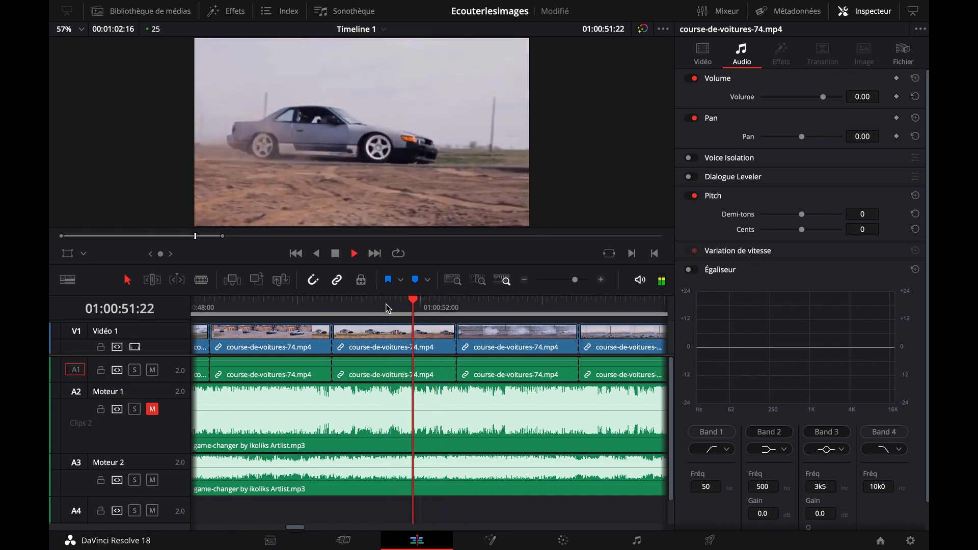
pyautogui.press('space')
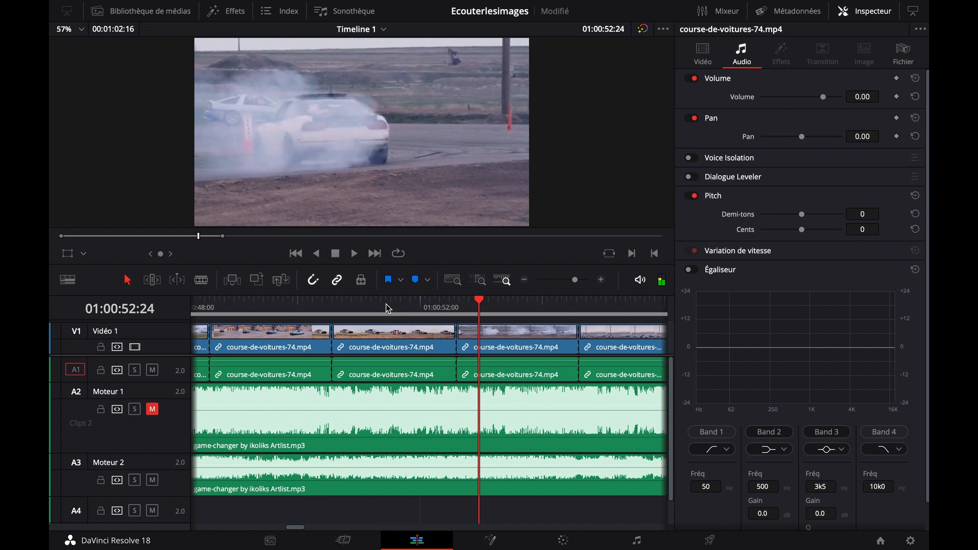
pyautogui.click(270, 306)
pyautogui.press('space')
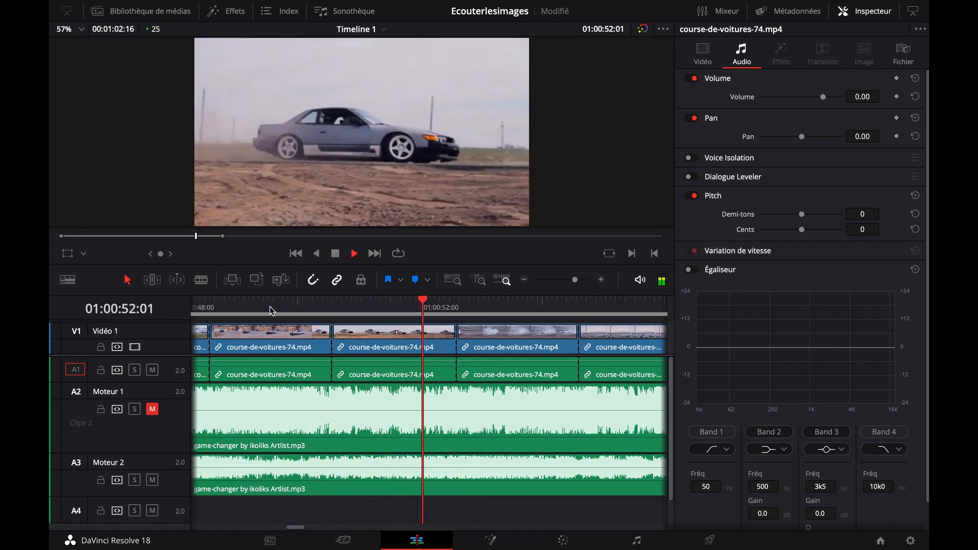
pyautogui.press('space')
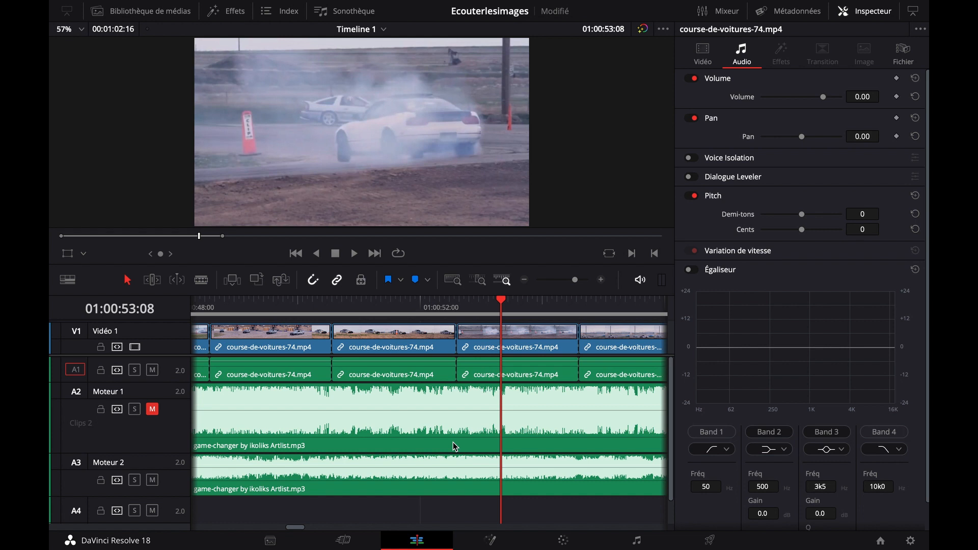
pyautogui.click(459, 301)
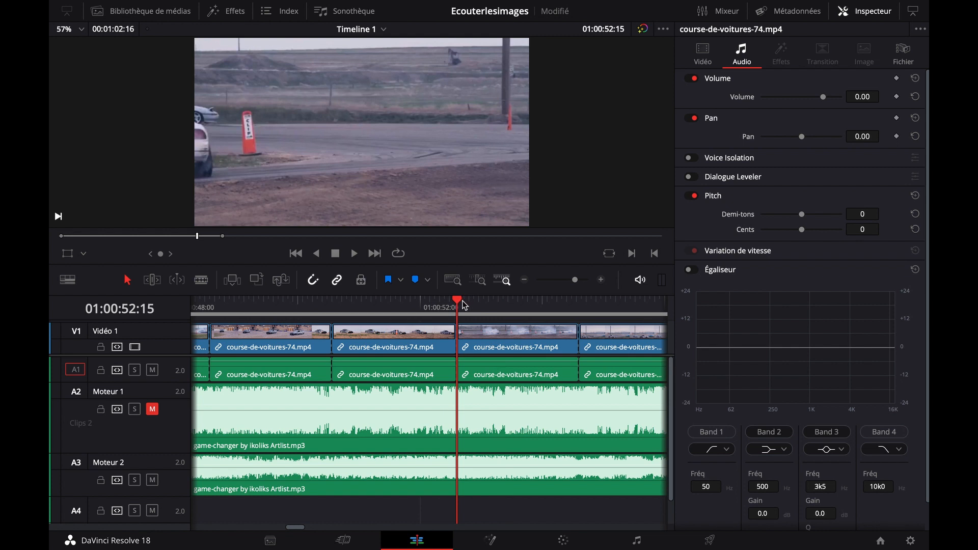
pyautogui.click(271, 305)
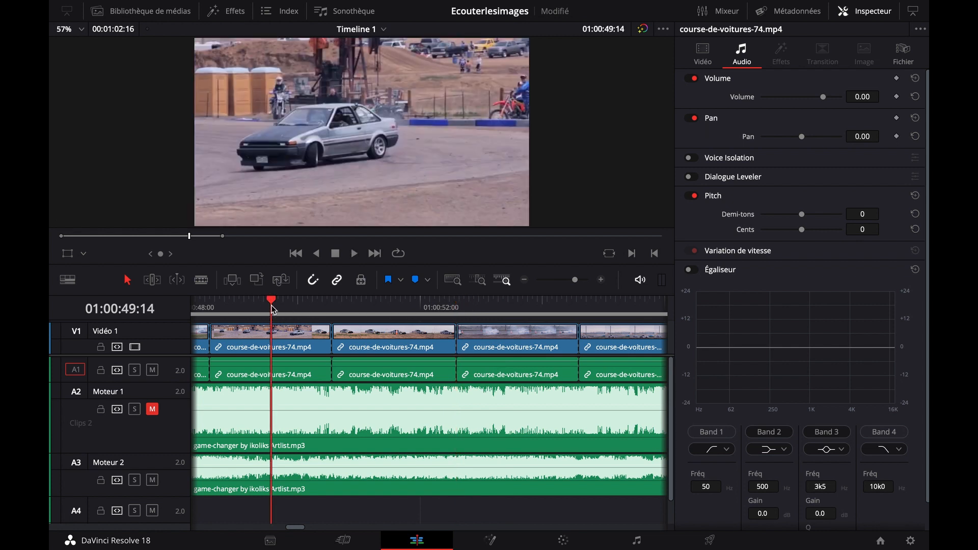
pyautogui.press('space')
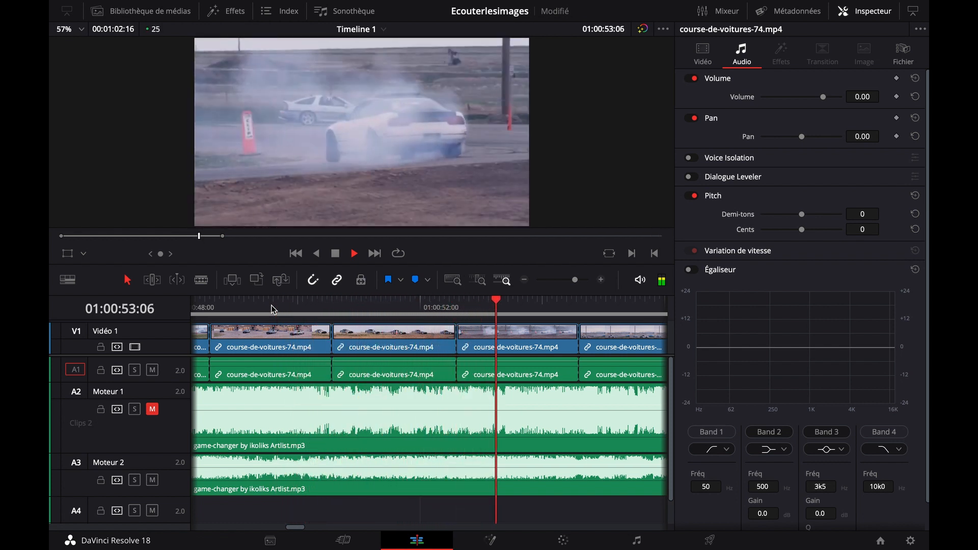
pyautogui.press('space')
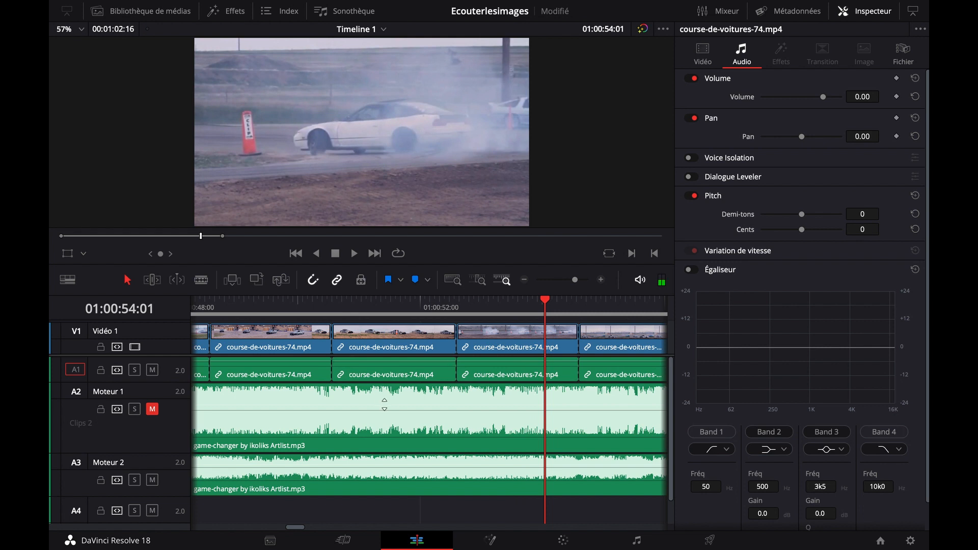
# Continue playback from 01:00:54:01 to check the two-car drift shot against the music up to 01:00:57:17
pyautogui.hscroll(5, 385, 404)
pyautogui.press('space')
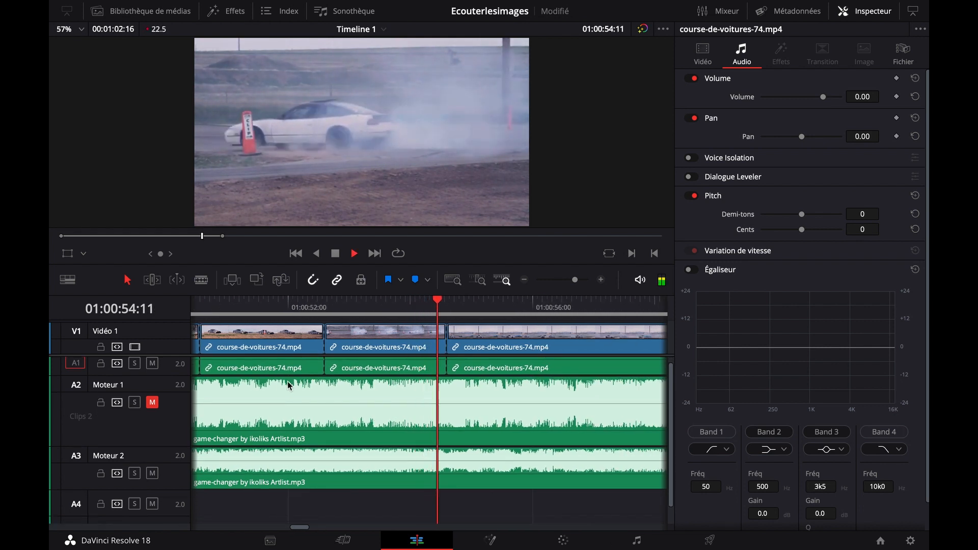
pyautogui.click(525, 282)
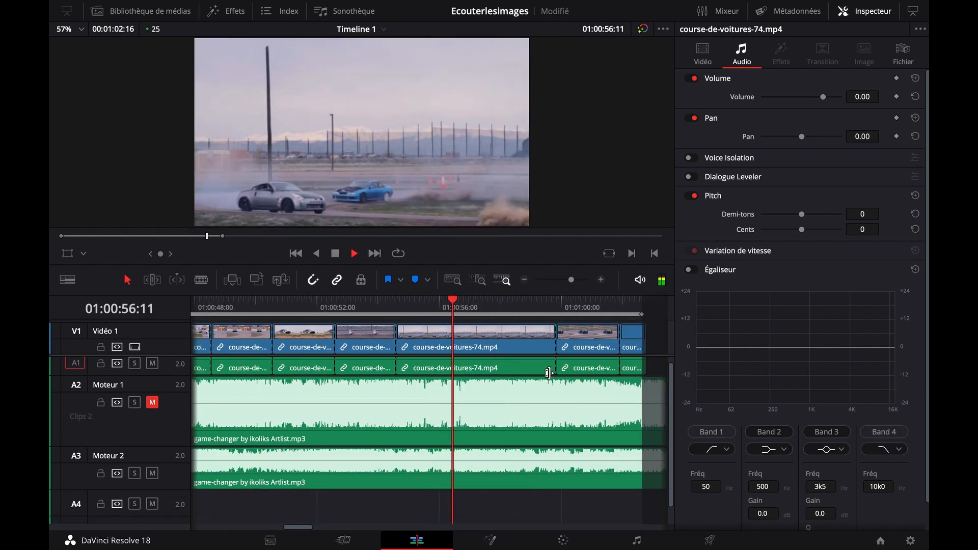
pyautogui.press('space')
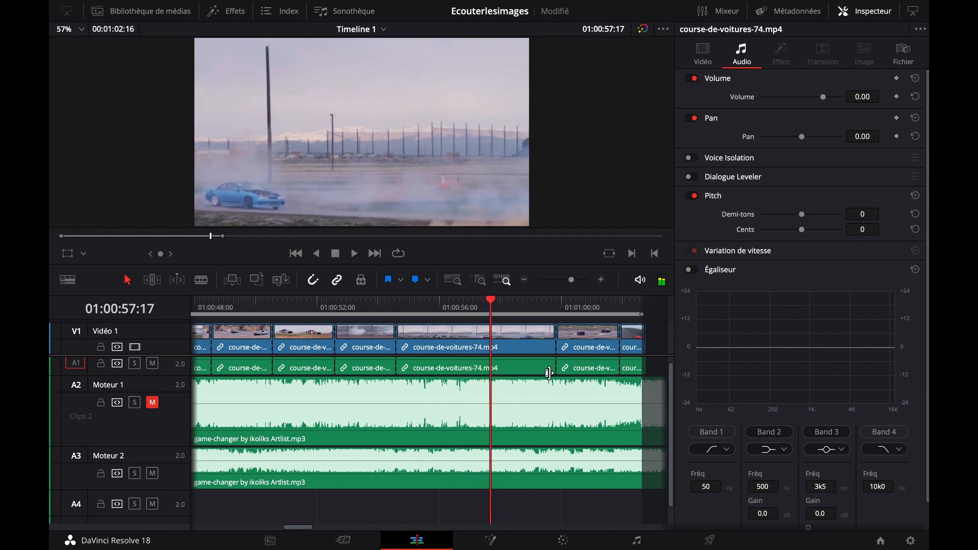
# Split the game-changer clip on Moteur 2 at about 01:01:30, where the final section of the music begins
pyautogui.hscroll(3, 553, 406)
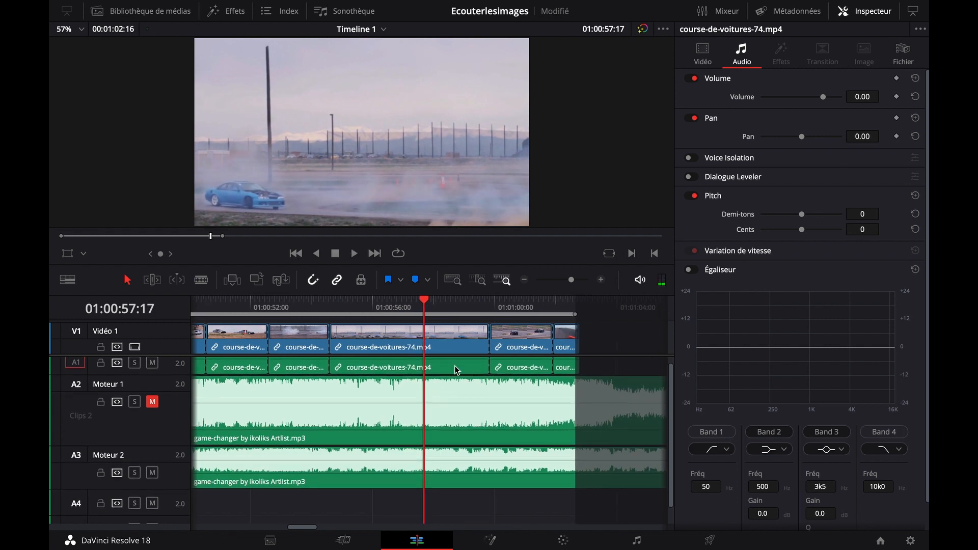
pyautogui.hscroll(2, 485, 393)
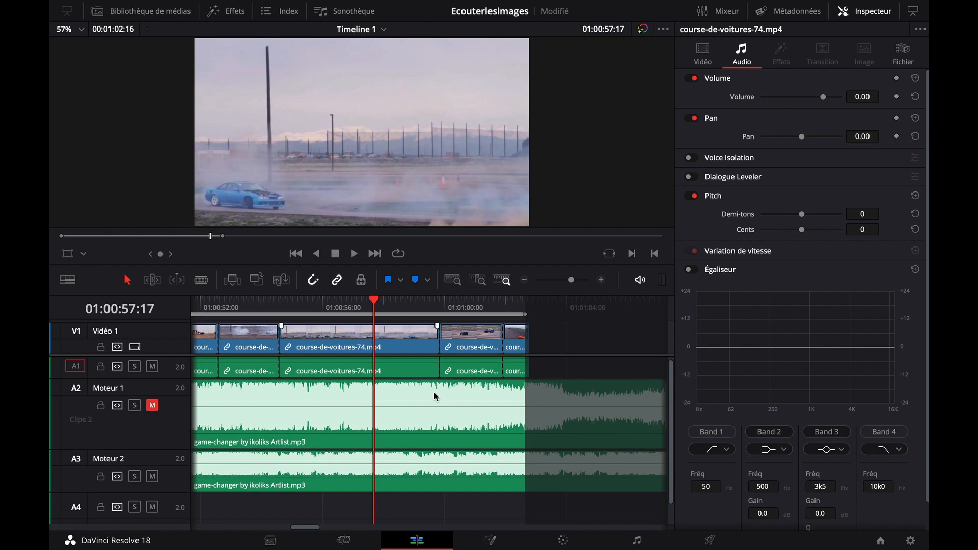
pyautogui.hscroll(1, 561, 360)
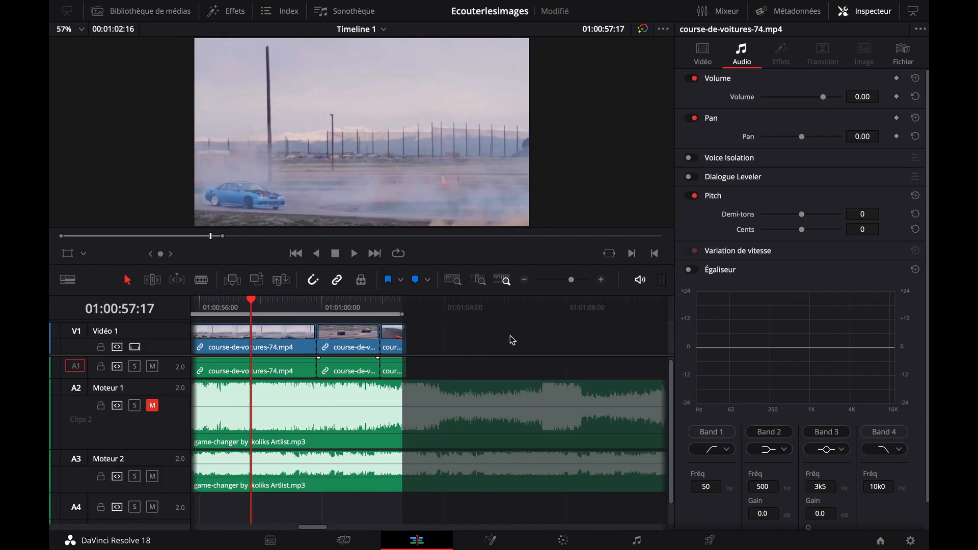
pyautogui.click(526, 280)
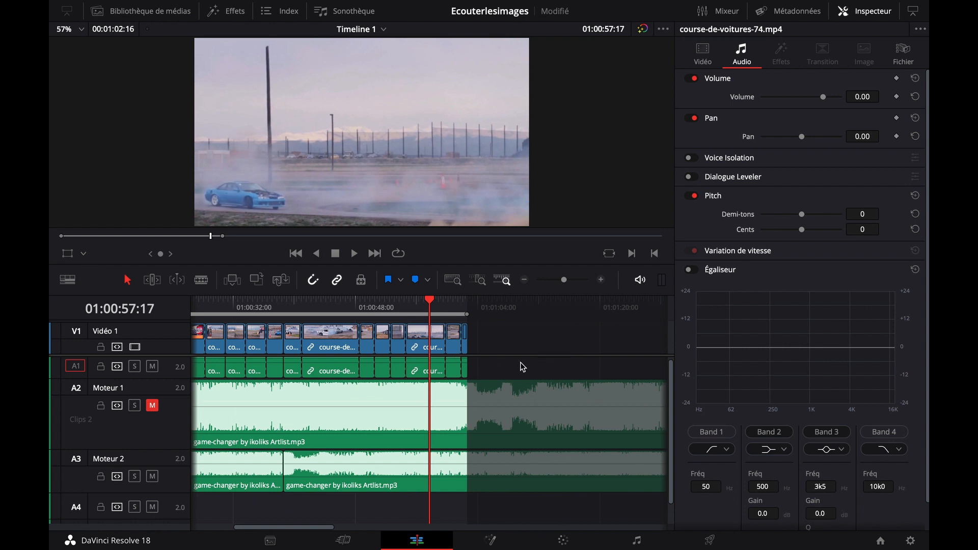
pyautogui.hscroll(8, 522, 366)
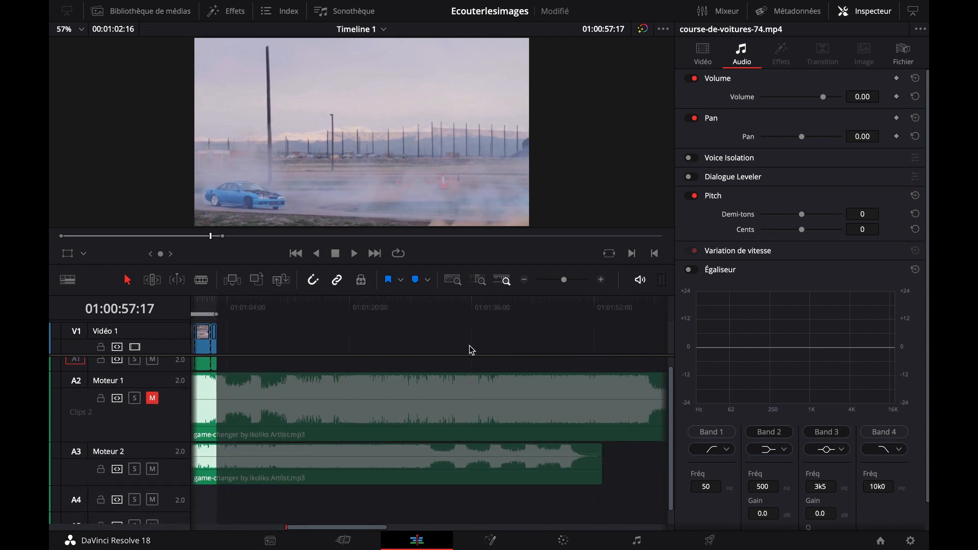
pyautogui.hscroll(-4, 510, 347)
pyautogui.hscroll(2, 530, 343)
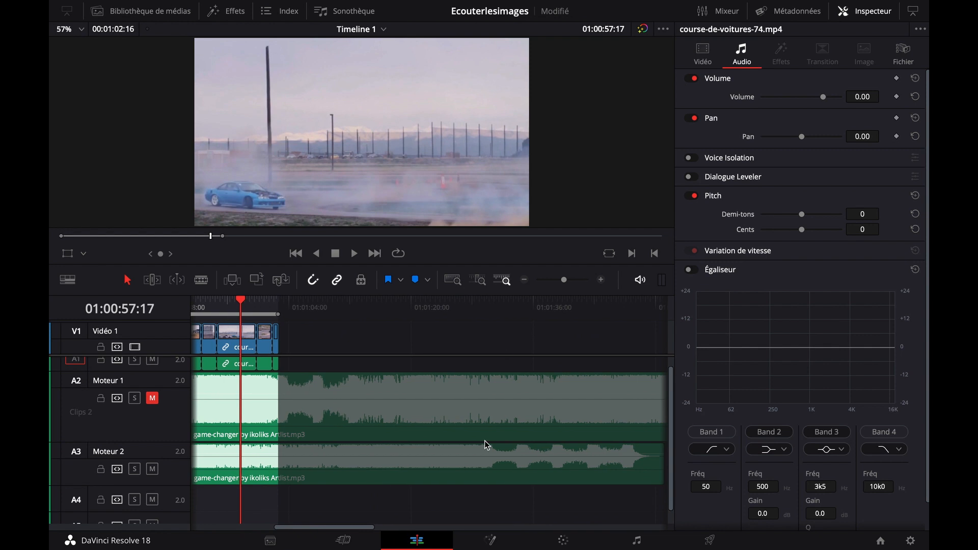
pyautogui.click(203, 281)
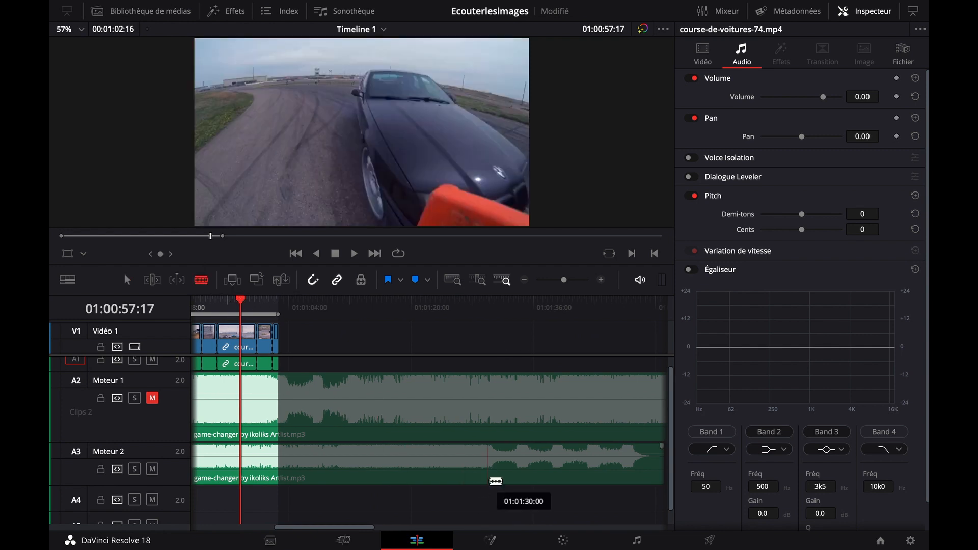
pyautogui.click(492, 467)
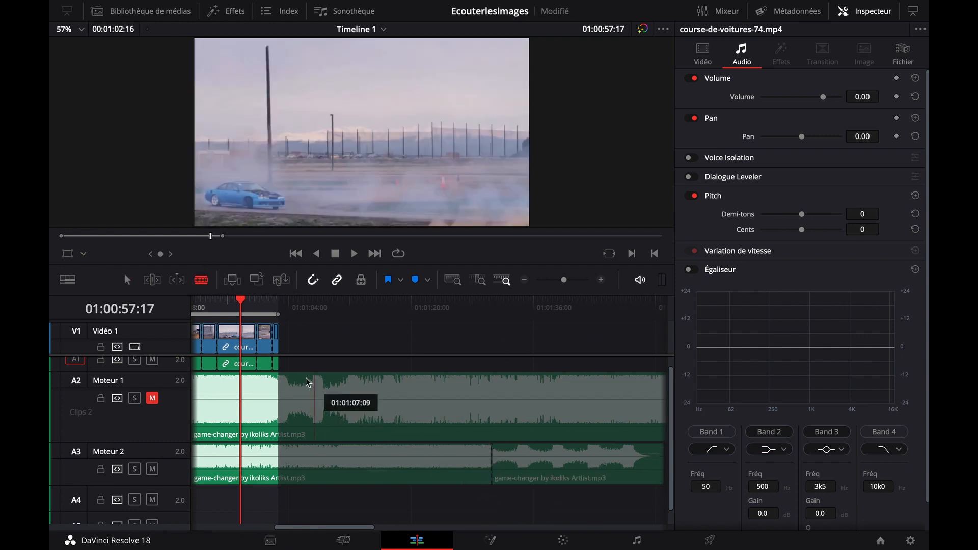
# Move the split-off final music section on Moteur 2 back by 27:21 so it starts at the end of the last video clip
pyautogui.click(129, 280)
pyautogui.hscroll(-4, 310, 331)
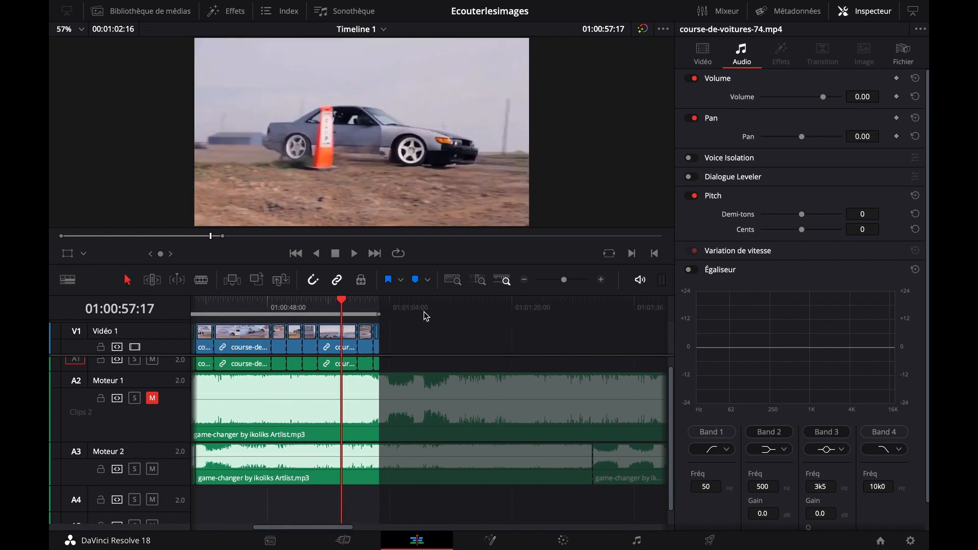
pyautogui.click(591, 461)
pyautogui.moveTo(593, 461); pyautogui.dragTo(416, 471)
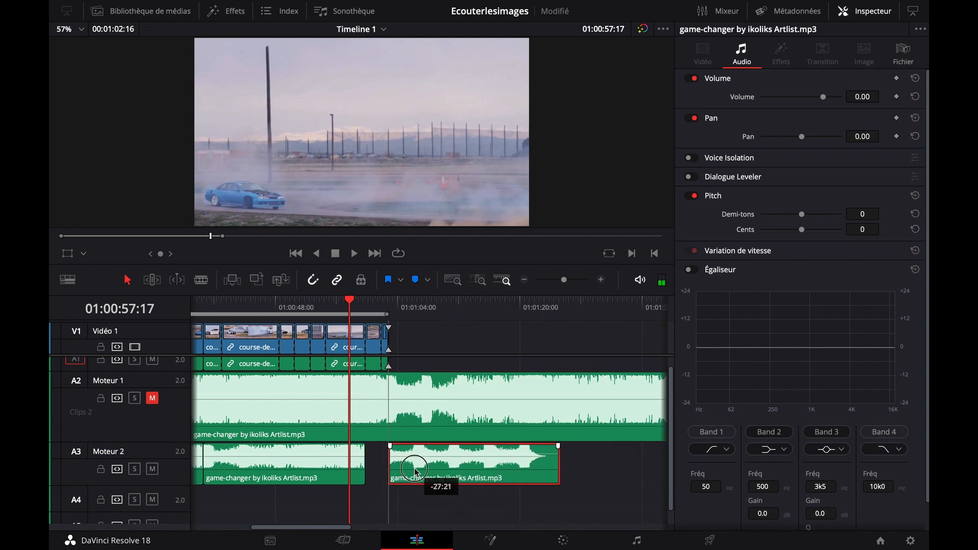
# Play from just before the end of the last video clip into the moved music section to check how it starts
pyautogui.hscroll(-1, 383, 372)
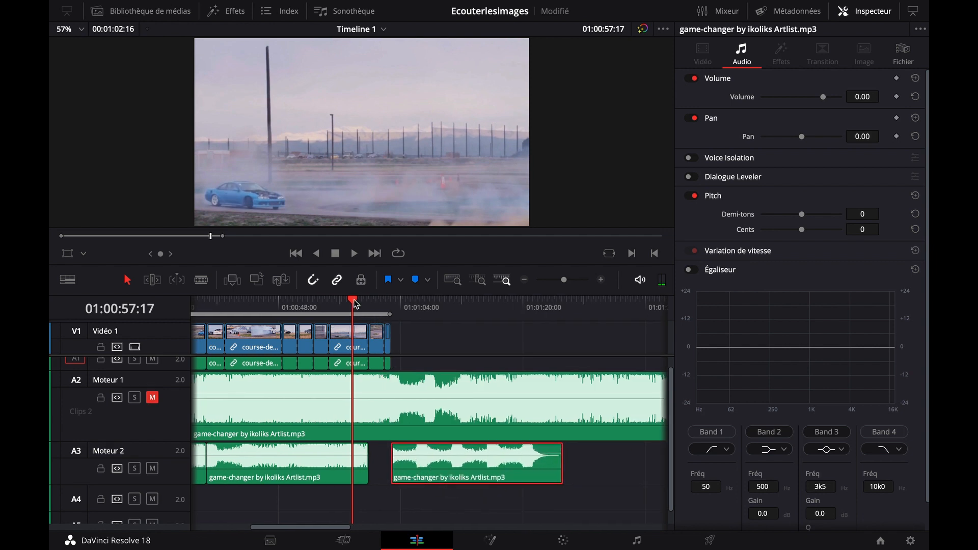
pyautogui.click(601, 281)
pyautogui.click(600, 281)
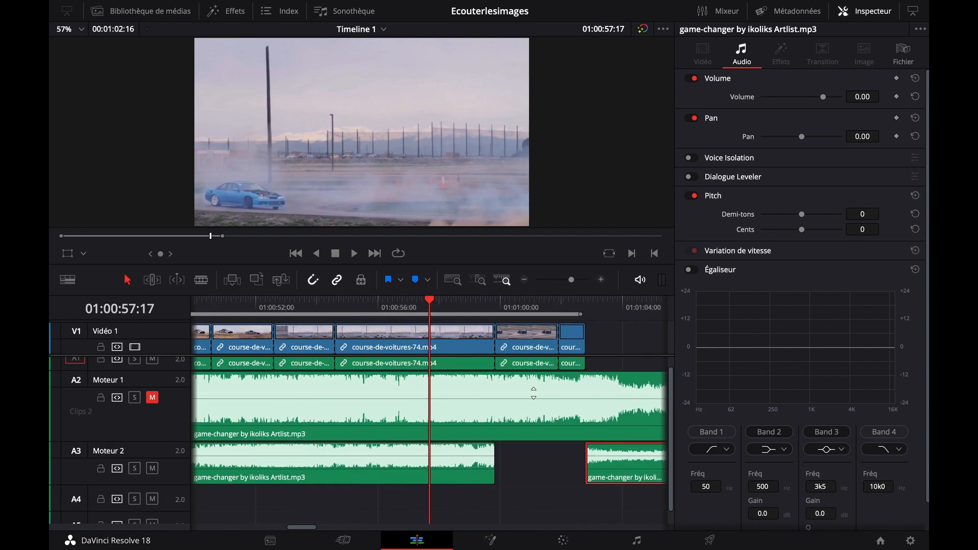
pyautogui.hscroll(3, 570, 464)
pyautogui.click(497, 306)
pyautogui.press('space')
pyautogui.press('space')
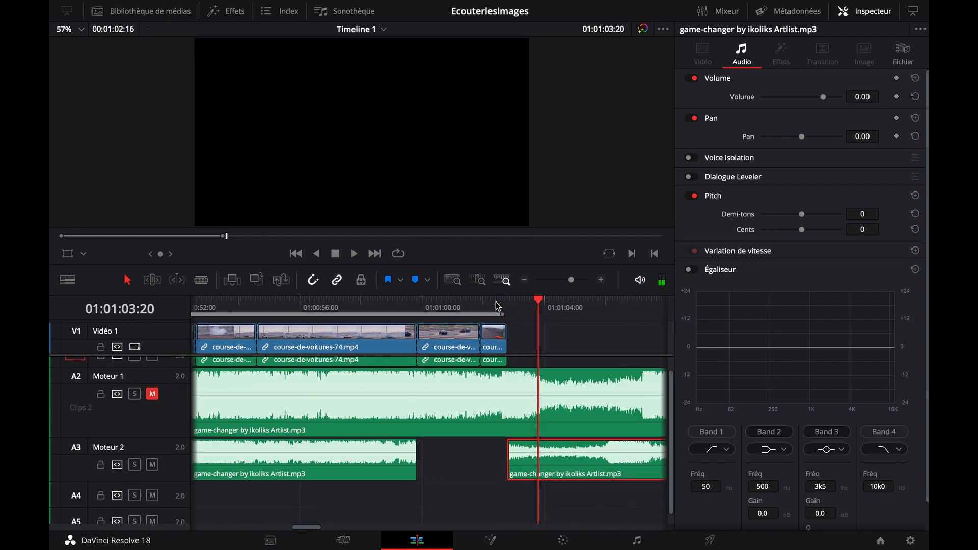
# Turn off snapping, extend the start of the final music section to slightly before the last video clip's end, and play it to check
pyautogui.moveTo(511, 473); pyautogui.dragTo(484, 447)
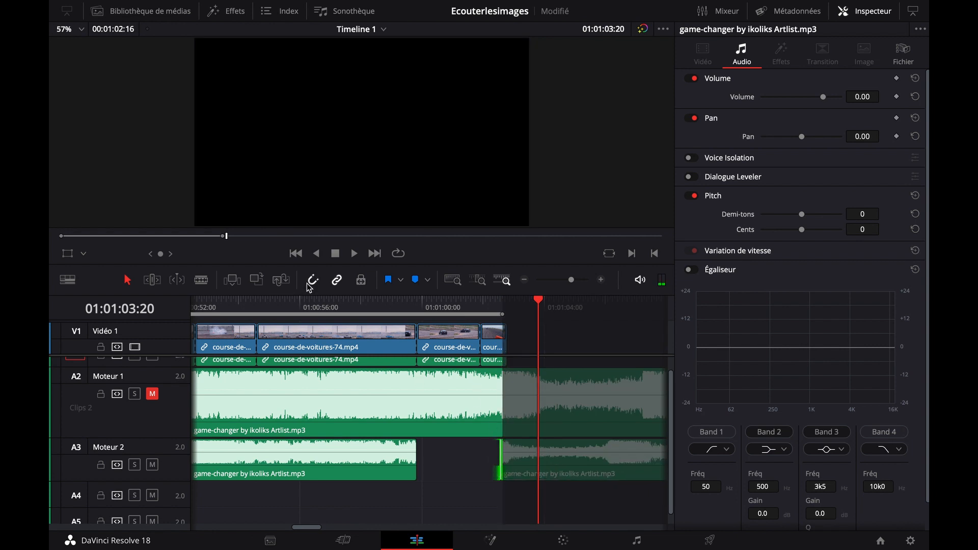
pyautogui.moveTo(502, 456)
pyautogui.mouseDown()
pyautogui.moveTo(487, 457)
pyautogui.moveTo(495, 456)
pyautogui.mouseUp()
pyautogui.click(492, 306)
pyautogui.press('space')
pyautogui.press('space')
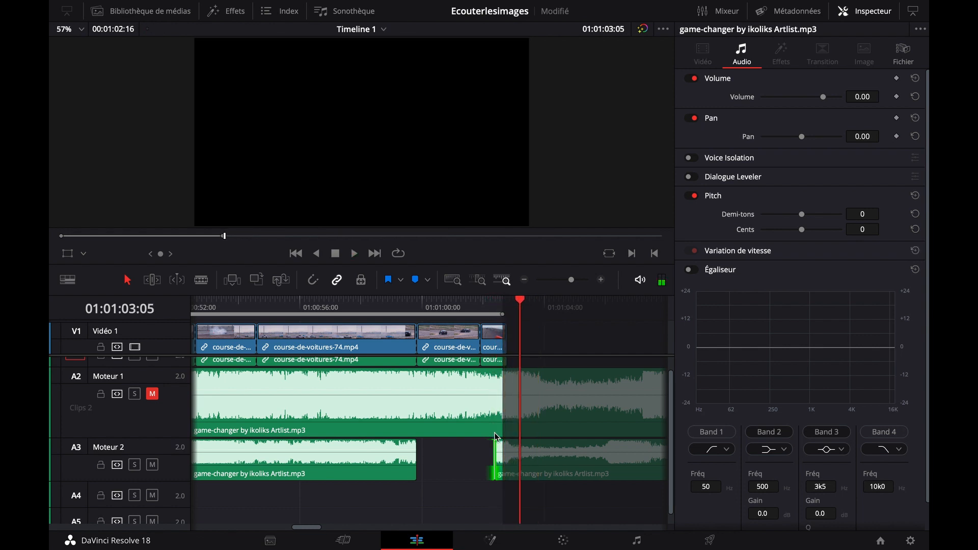
# Extend the start of the final music section on Moteur 2 back to about 01:01:01:18 and play across it
pyautogui.moveTo(494, 470); pyautogui.dragTo(475, 468)
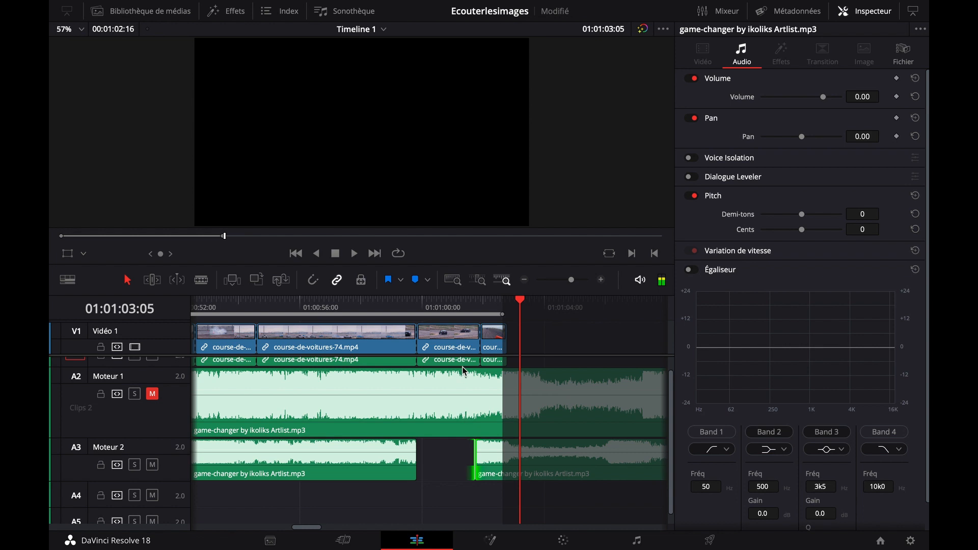
pyautogui.click(448, 305)
pyautogui.press('space')
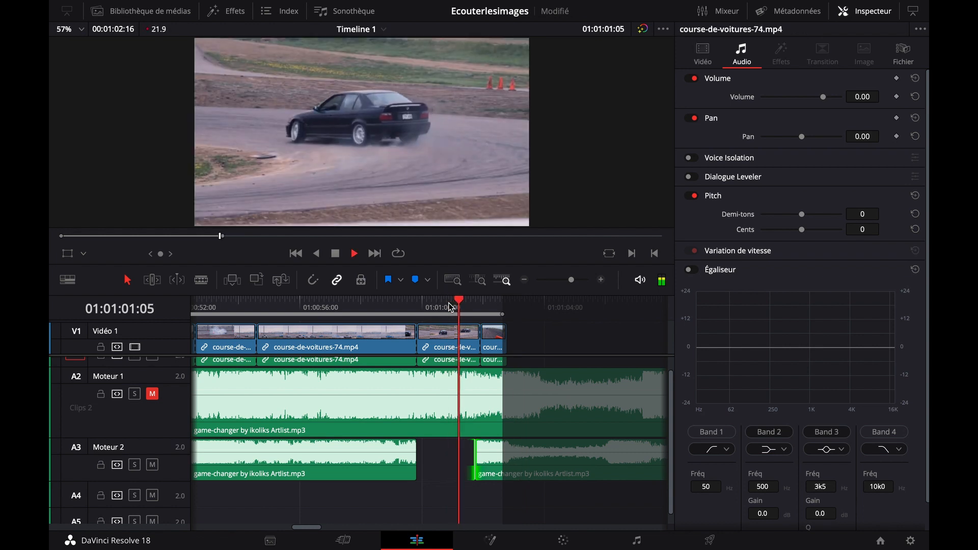
pyautogui.press('space')
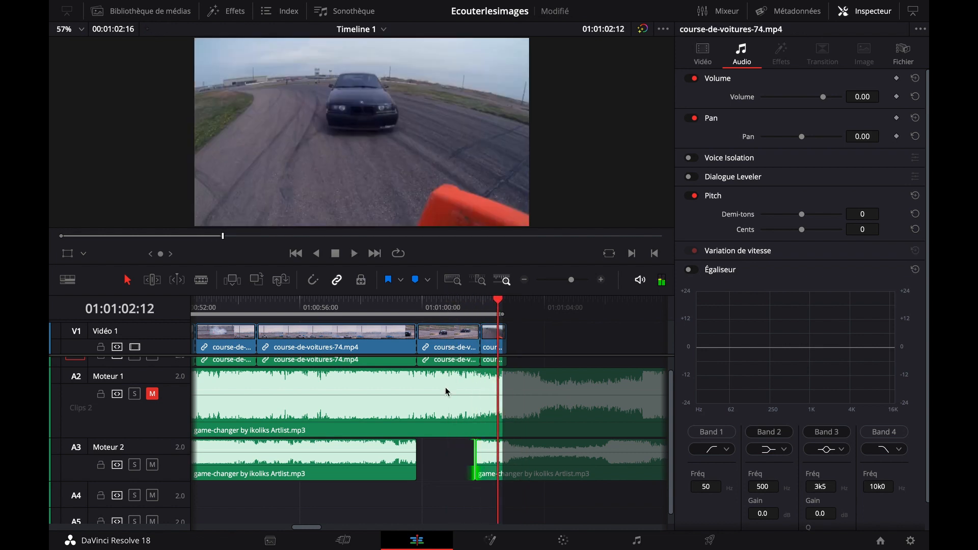
# Extend the final music section's start further back to about 01:01:00:22 and play across the new start
pyautogui.moveTo(478, 460); pyautogui.dragTo(450, 460)
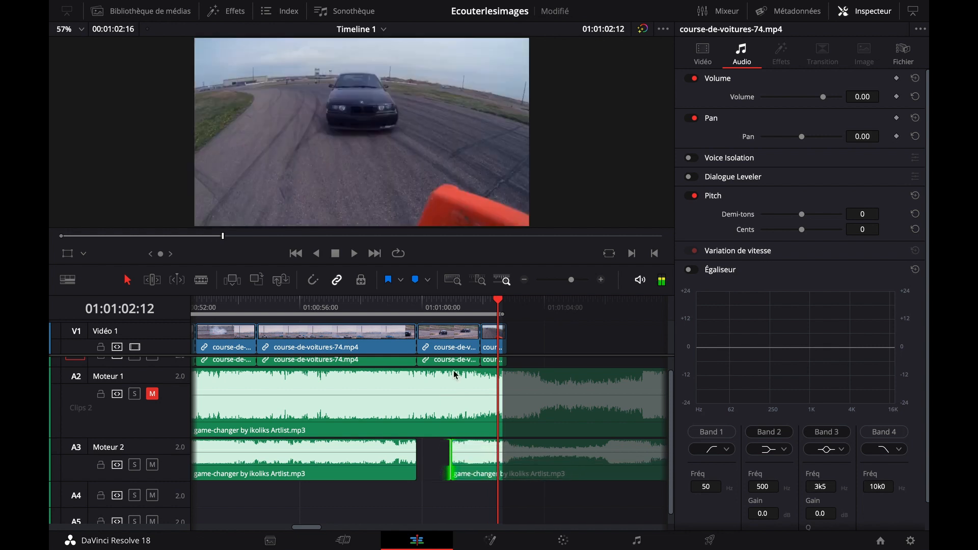
pyautogui.click(435, 305)
pyautogui.press('space')
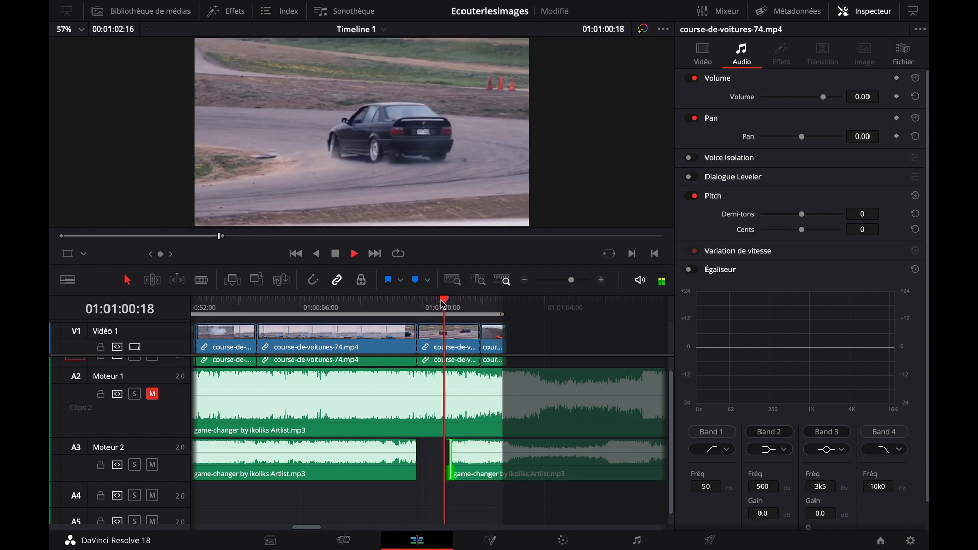
pyautogui.press('space')
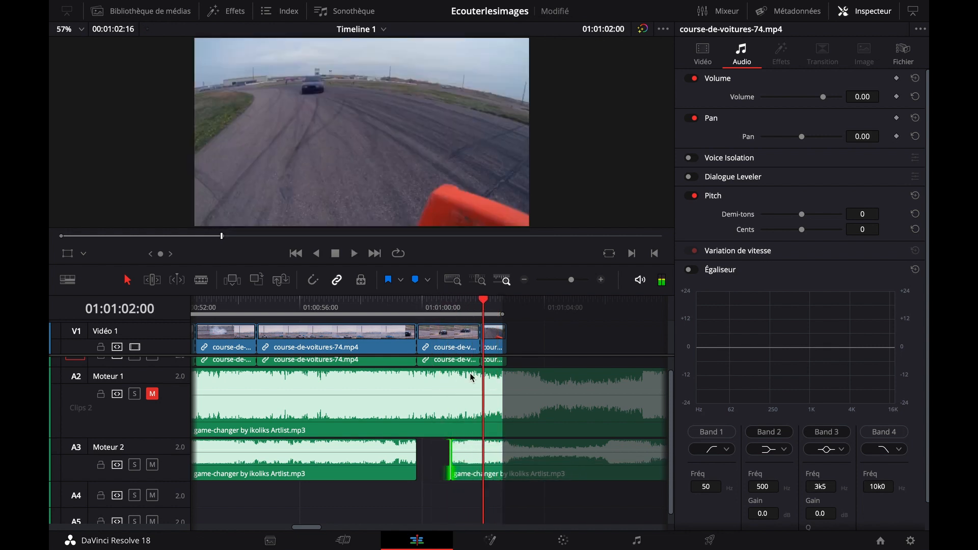
# Trim the final music section's start forward to about 01:01:01:15 and play from just before it
pyautogui.click(601, 279)
pyautogui.click(601, 279)
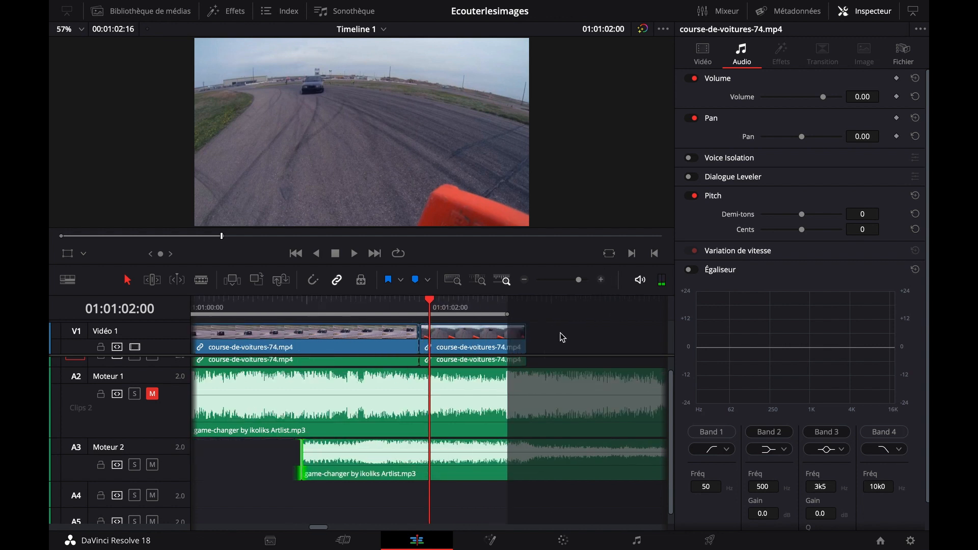
pyautogui.click(361, 306)
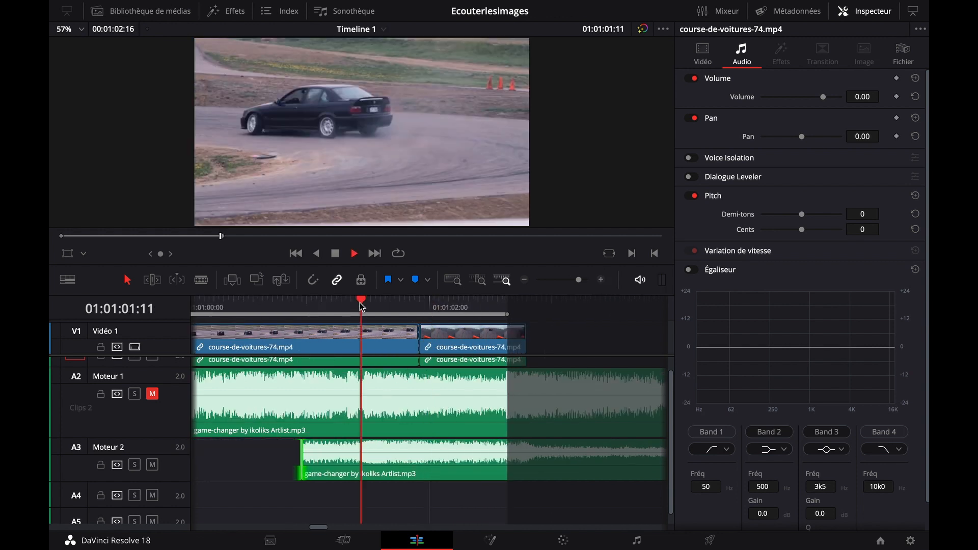
pyautogui.moveTo(303, 455); pyautogui.dragTo(384, 454)
pyautogui.click(367, 303)
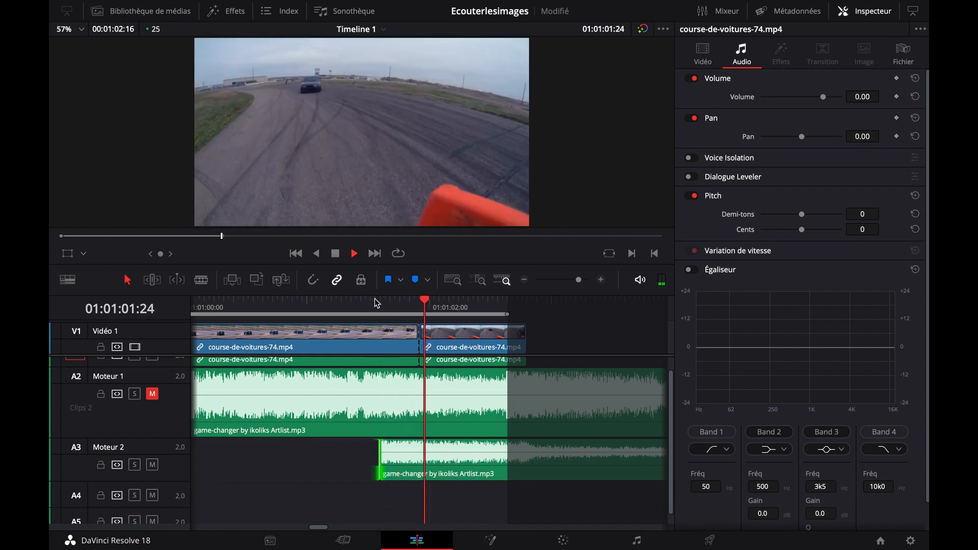
pyautogui.click(370, 309)
pyautogui.press('space')
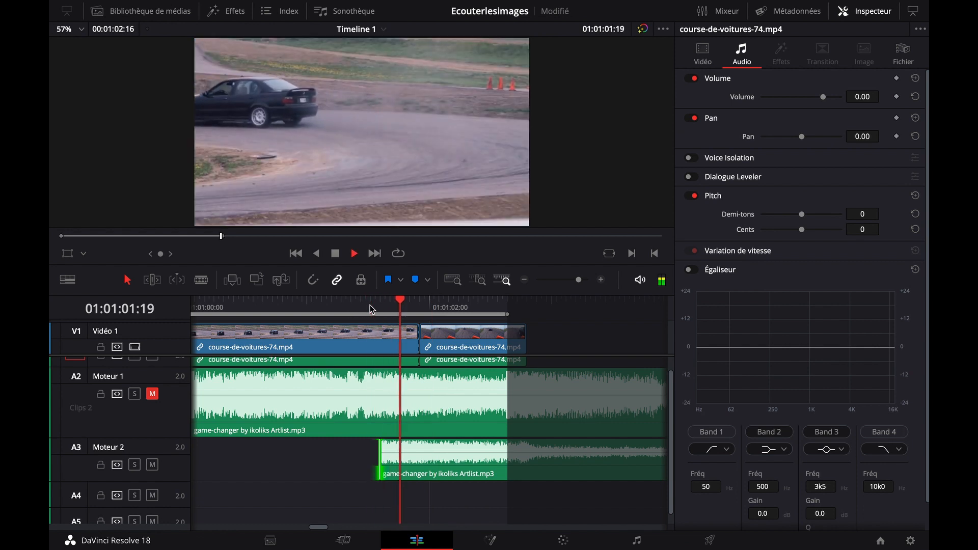
# Fine-tune the final music section's start back to about 01:01:01:12, playing it after each adjustment
pyautogui.moveTo(381, 455); pyautogui.dragTo(370, 455)
pyautogui.click(361, 306)
pyautogui.press('space')
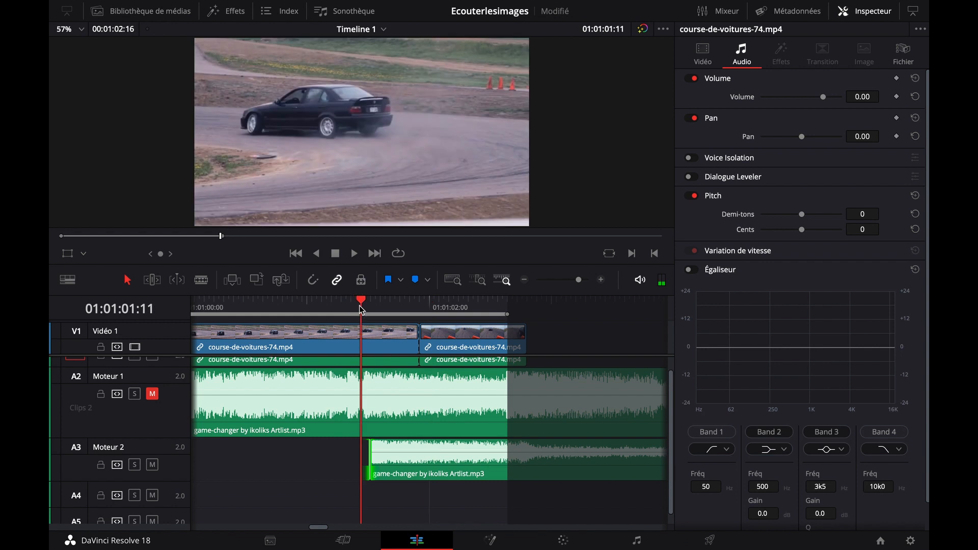
pyautogui.moveTo(370, 462); pyautogui.dragTo(364, 462)
pyautogui.click(358, 308)
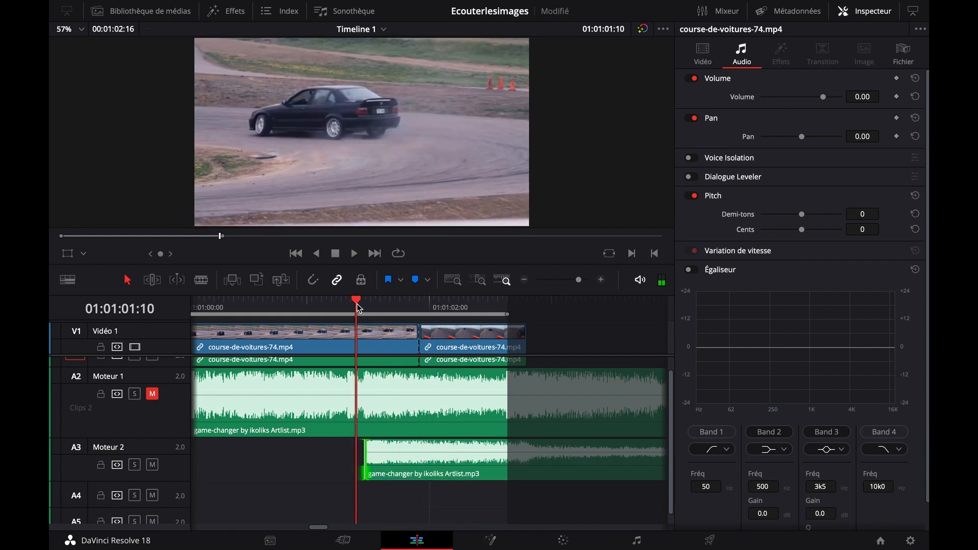
pyautogui.press('space')
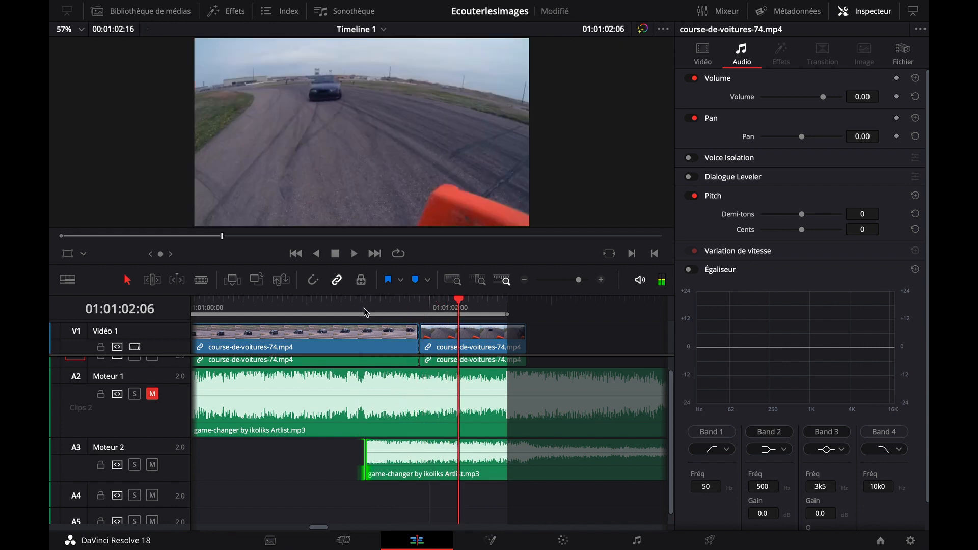
pyautogui.click(365, 308)
pyautogui.press('space')
# Move the final music section earlier on Moteur 2 to start at about 01:01:00:20, and play the end of the preceding music clip
pyautogui.moveTo(365, 458); pyautogui.dragTo(433, 468)
pyautogui.moveTo(340, 490); pyautogui.dragTo(468, 488)
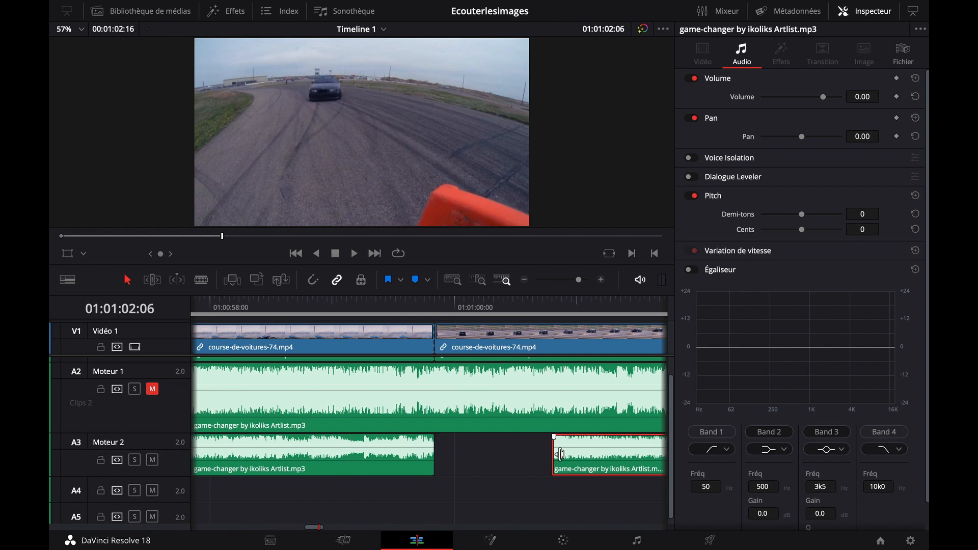
pyautogui.click(325, 304)
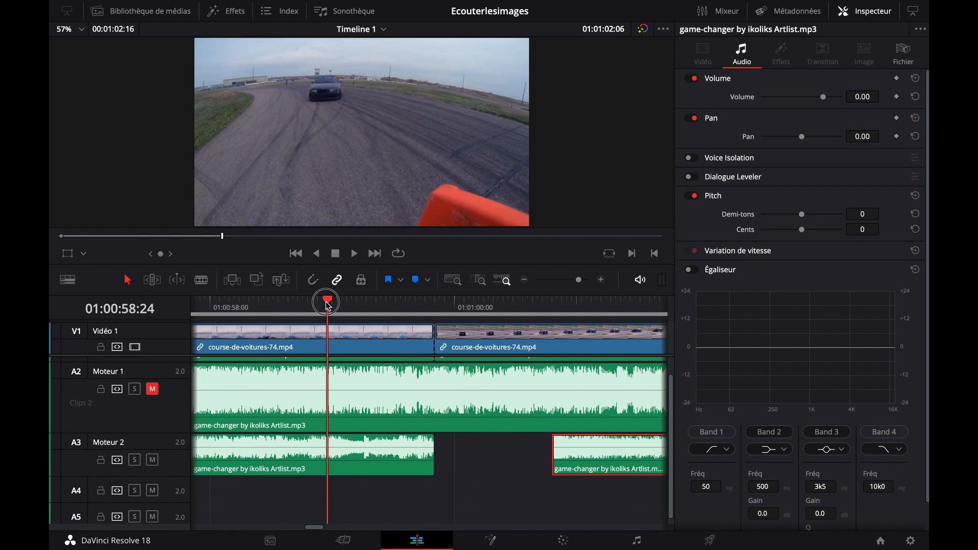
pyautogui.press('space')
pyautogui.press('space')
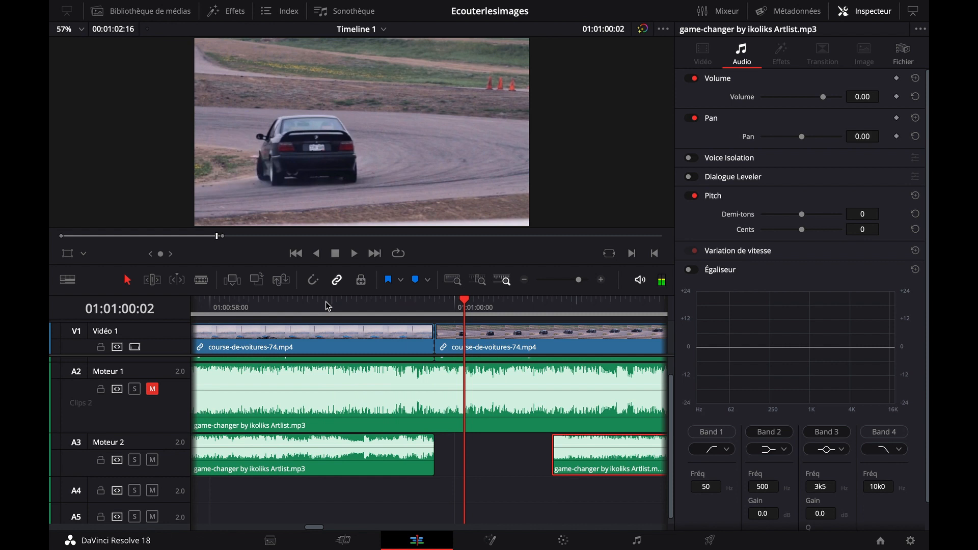
# Play the last seconds of the preceding Moteur 2 music clip and the start of the final section to compare their rhythm
pyautogui.hscroll(-5, 383, 390)
pyautogui.click(282, 304)
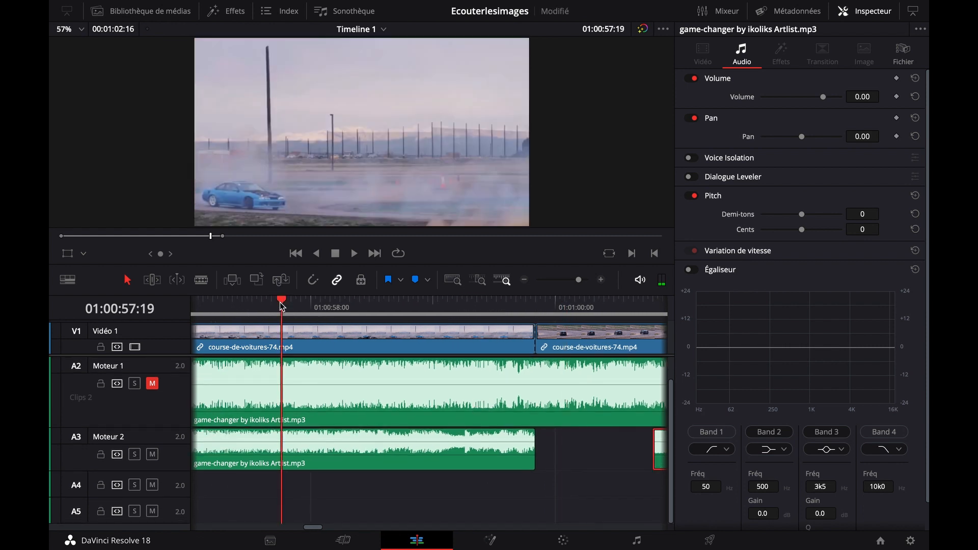
pyautogui.press('space')
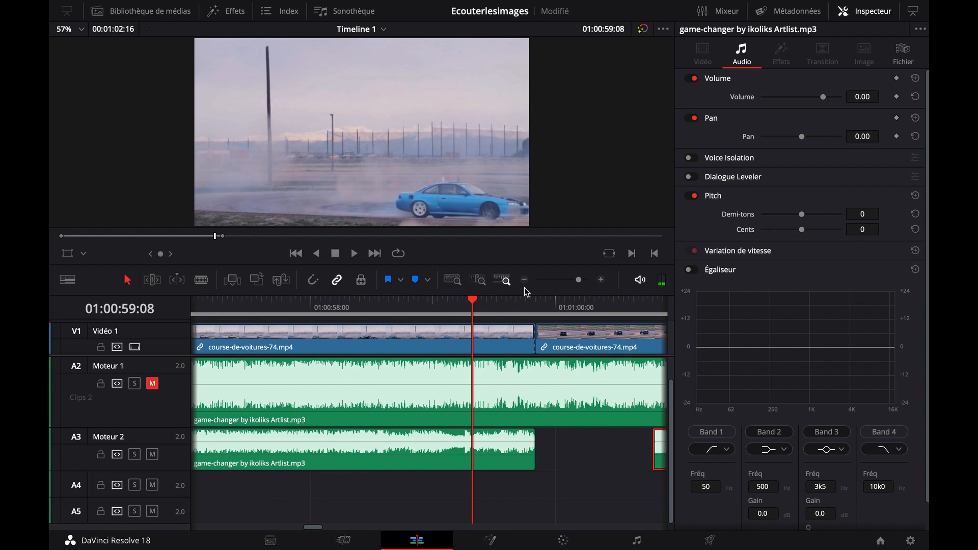
pyautogui.hscroll(3, 616, 340)
pyautogui.click(590, 304)
pyautogui.press('space')
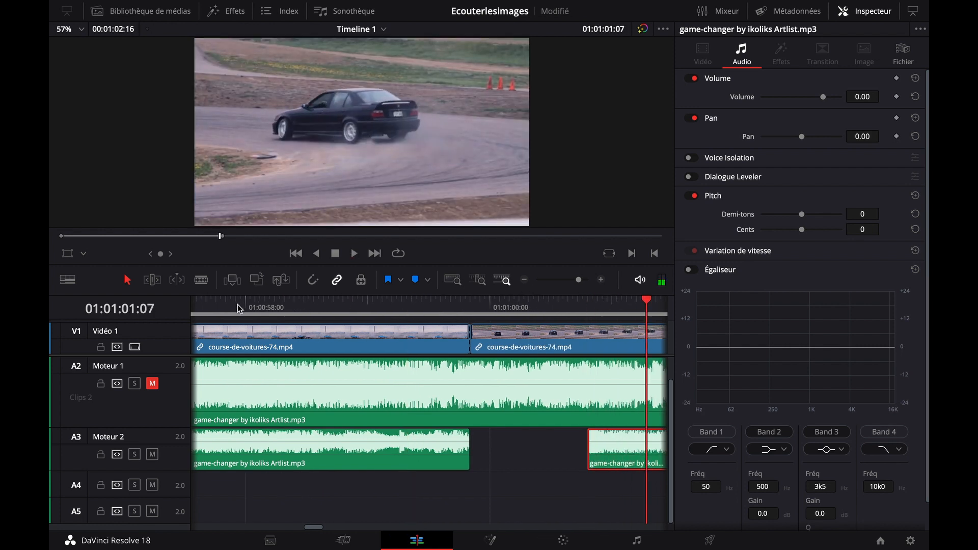
pyautogui.click(237, 304)
pyautogui.press('space')
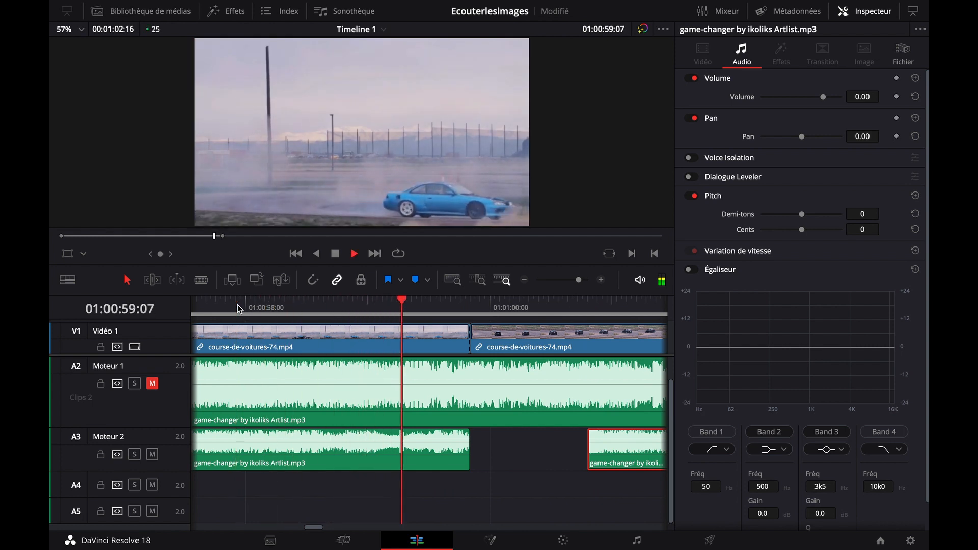
pyautogui.press('space')
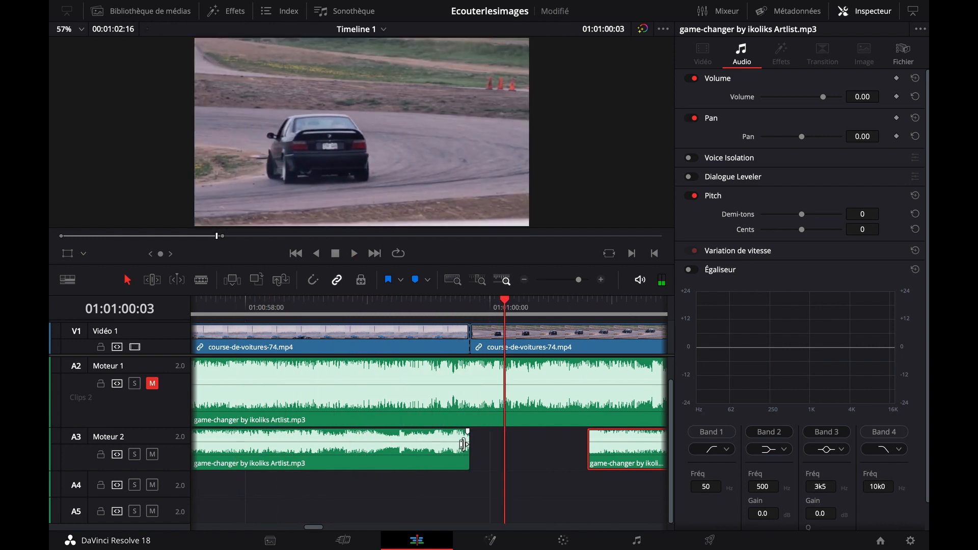
# Extend the end of the preceding music clip on Moteur 2 to about 01:01:00:10 and play its ending
pyautogui.moveTo(471, 455); pyautogui.dragTo(539, 455)
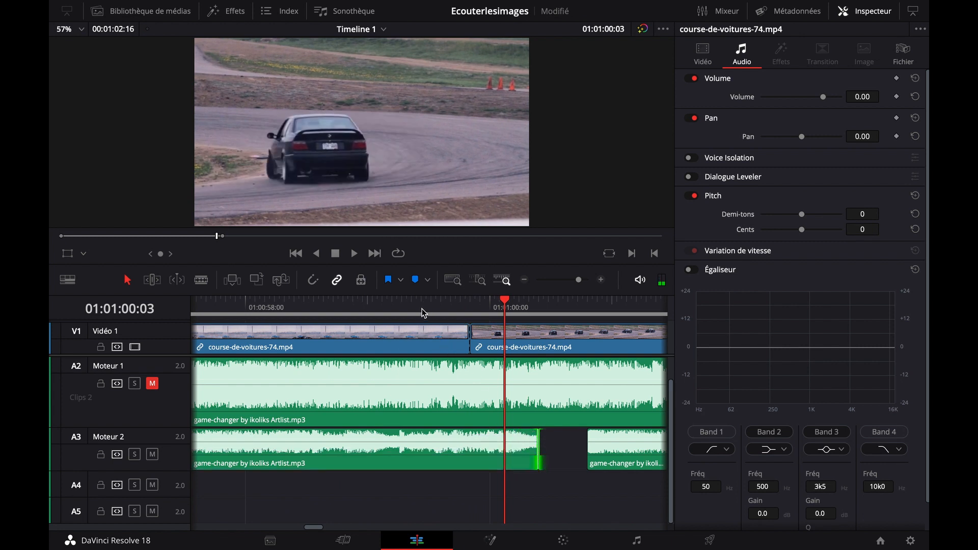
pyautogui.click(419, 308)
pyautogui.press('space')
pyautogui.press('space')
pyautogui.hscroll(-3, 320, 413)
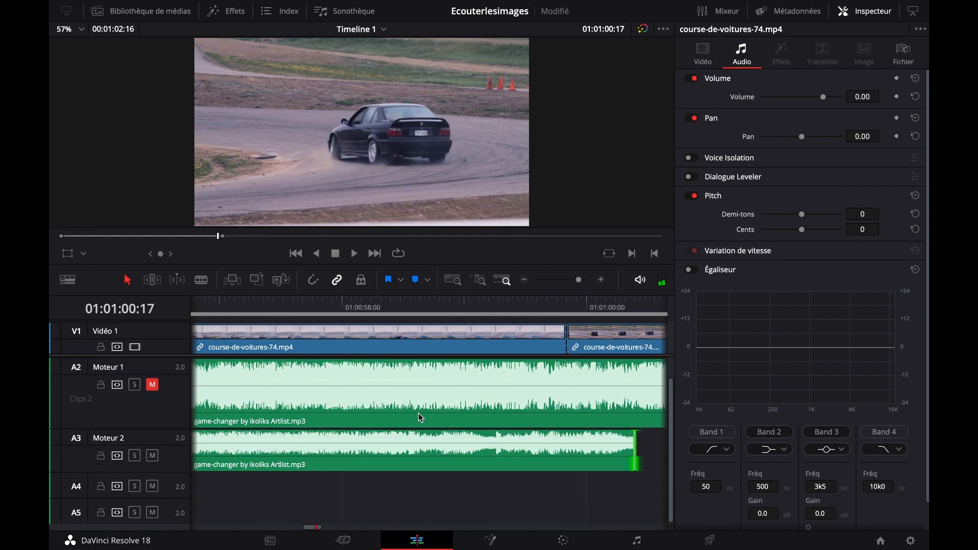
pyautogui.click(285, 310)
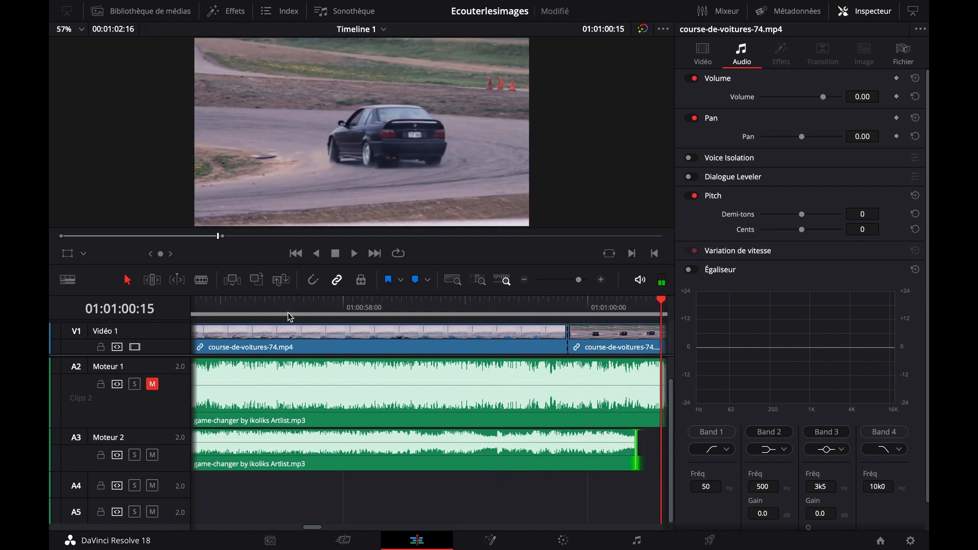
# Move the final music section back to start directly at the preceding clip's end, and play across the join
pyautogui.hscroll(5, 391, 475)
pyautogui.moveTo(592, 450); pyautogui.dragTo(541, 455)
pyautogui.click(351, 307)
pyautogui.press('space')
# Move the final music section forward to start at about 01:01:00:21 and play across the gap
pyautogui.press('space')
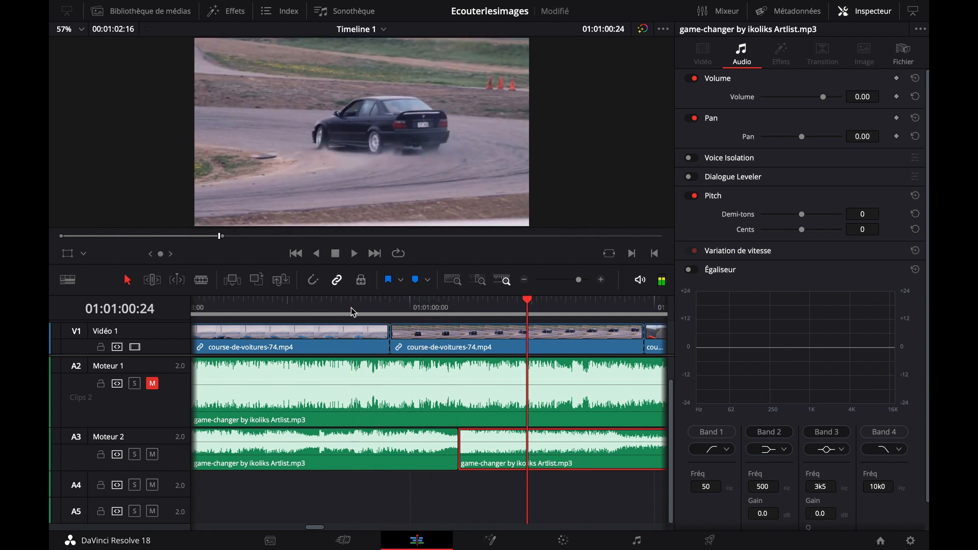
pyautogui.moveTo(478, 448); pyautogui.dragTo(531, 451)
pyautogui.click(397, 308)
# Move the final music section back against the preceding clip, give its start a short fade-in, and play the join
pyautogui.press('space')
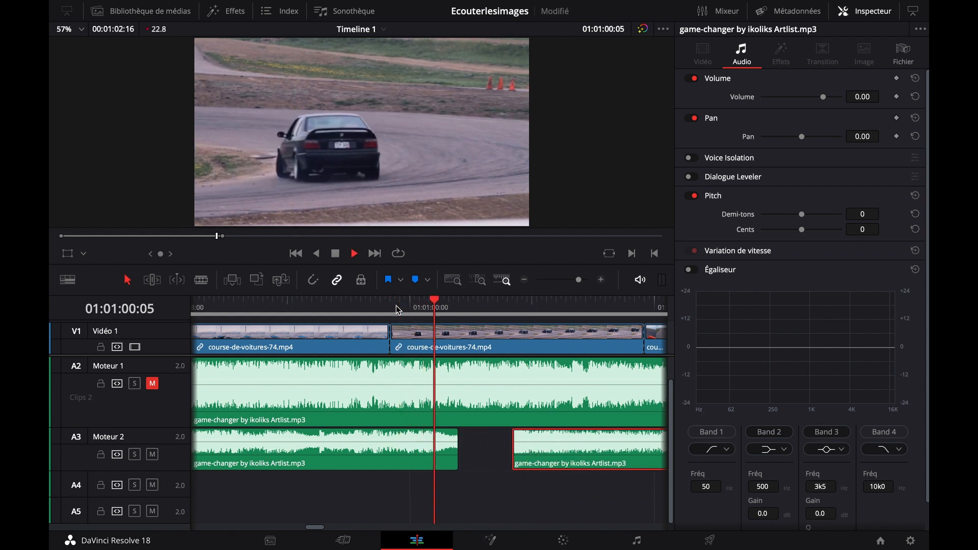
pyautogui.moveTo(537, 446); pyautogui.dragTo(478, 428)
pyautogui.click(357, 305)
pyautogui.press('space')
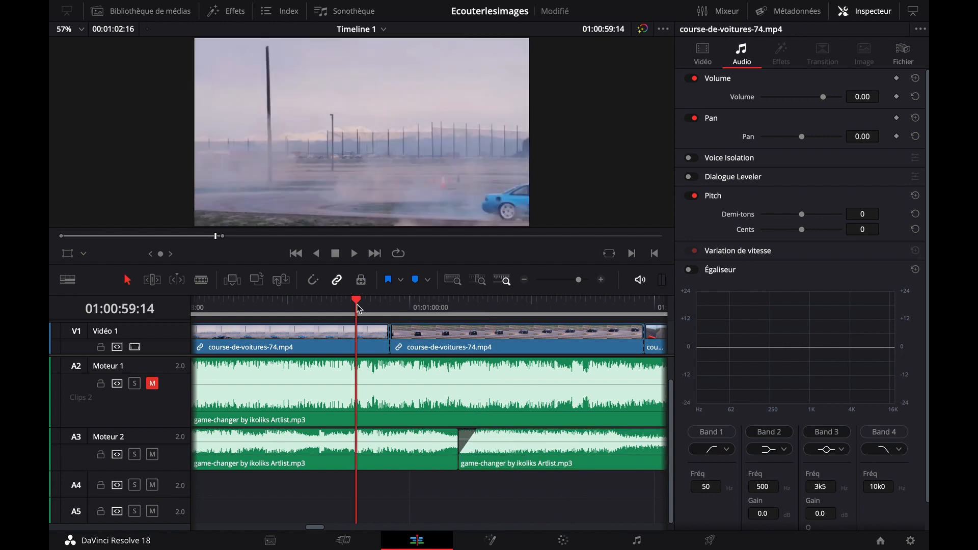
pyautogui.press('space')
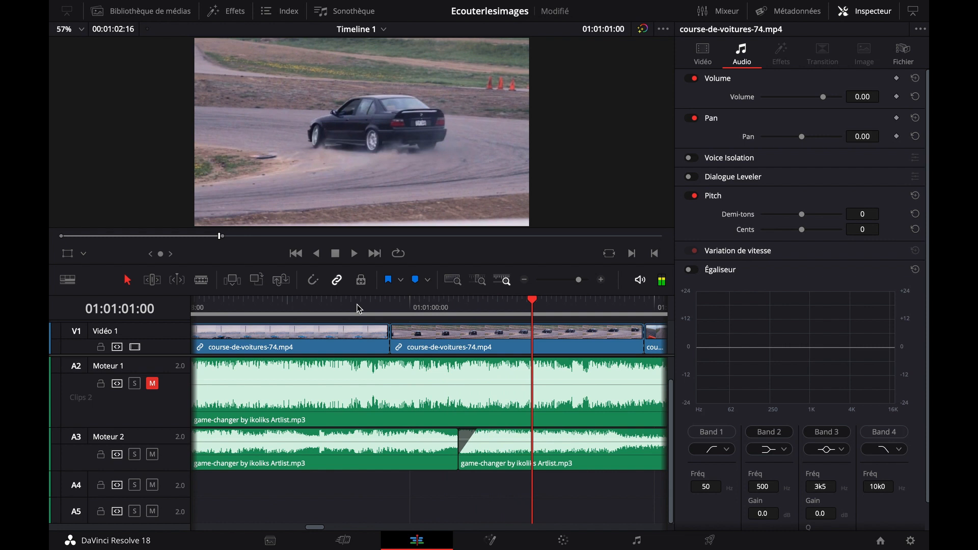
# Remove the fade-in, shorten the final music section so it starts at about 01:01:01:09, and play it across the last video cut
pyautogui.moveTo(479, 432); pyautogui.dragTo(461, 431)
pyautogui.hscroll(5, 555, 442)
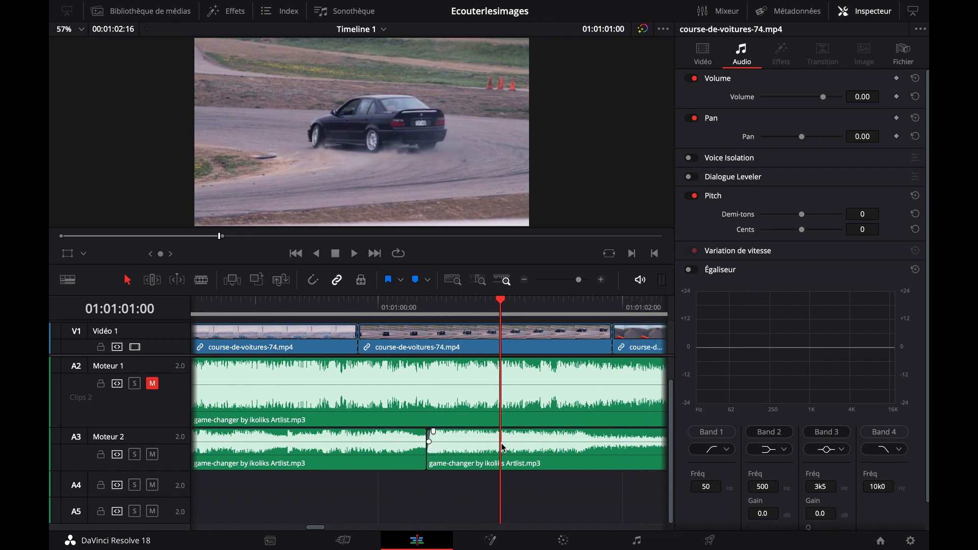
pyautogui.moveTo(367, 432); pyautogui.dragTo(551, 451)
pyautogui.click(543, 303)
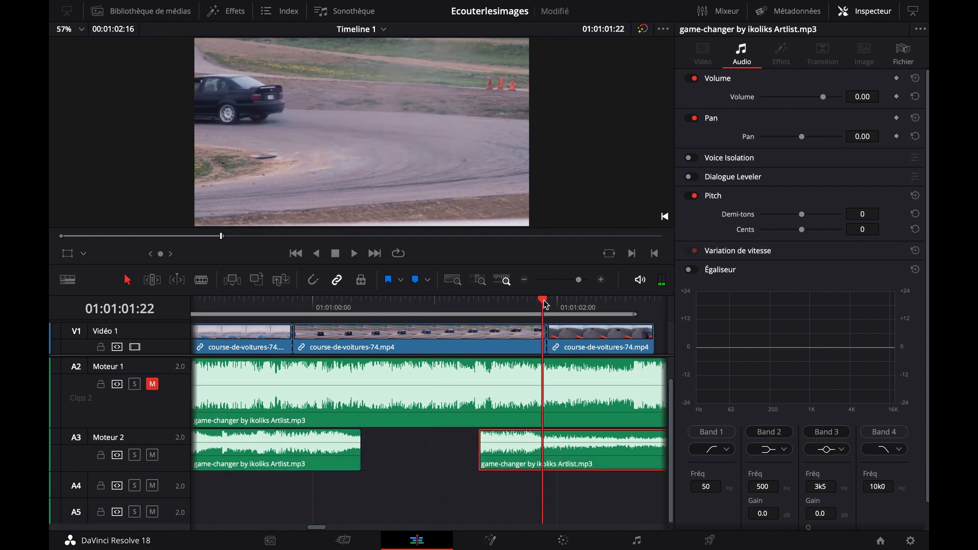
pyautogui.press('space')
# Extend the preceding music clip's end on Moteur 2 to about 01:01:00:22, playing its ending and the final section's start to check
pyautogui.press('space')
pyautogui.click(303, 308)
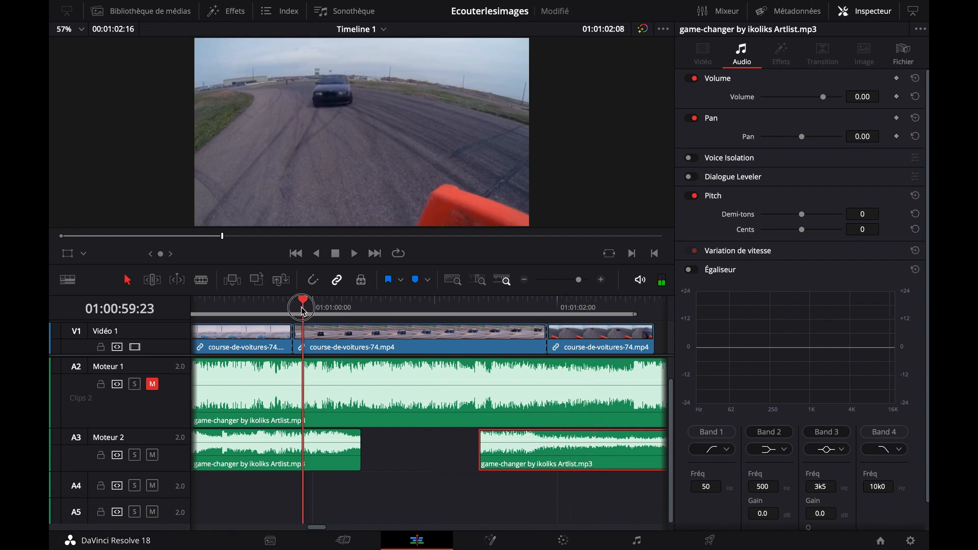
pyautogui.press('space')
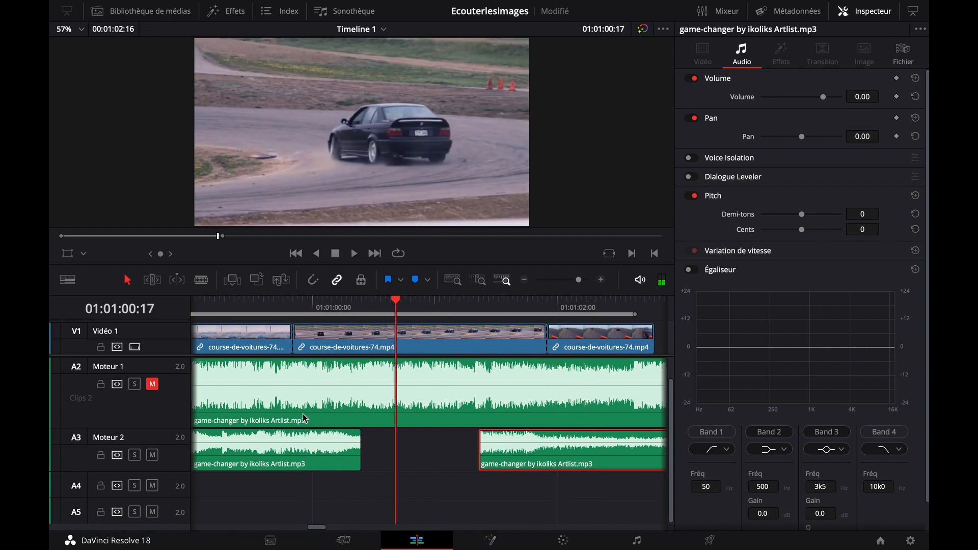
pyautogui.moveTo(362, 461); pyautogui.dragTo(421, 461)
pyautogui.click(317, 307)
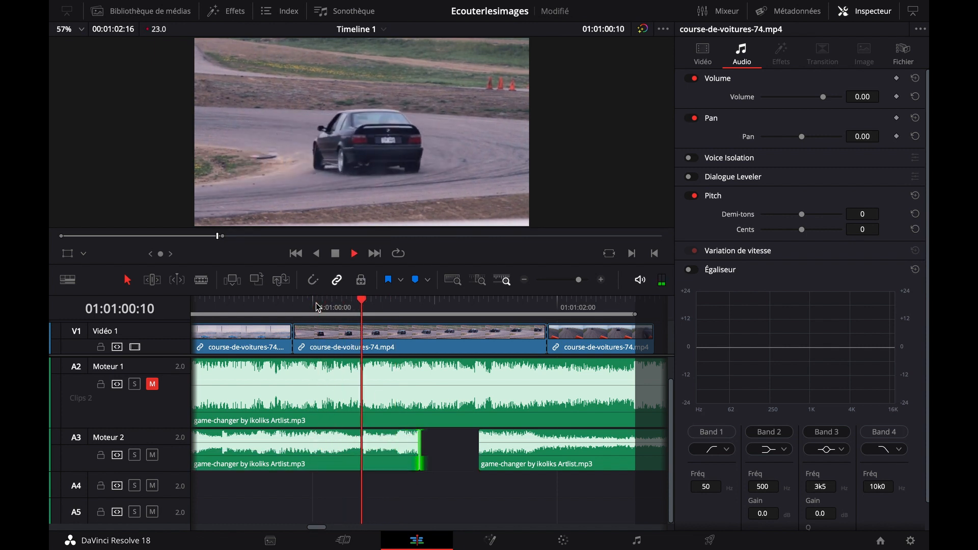
pyautogui.press('space')
pyautogui.click(519, 302)
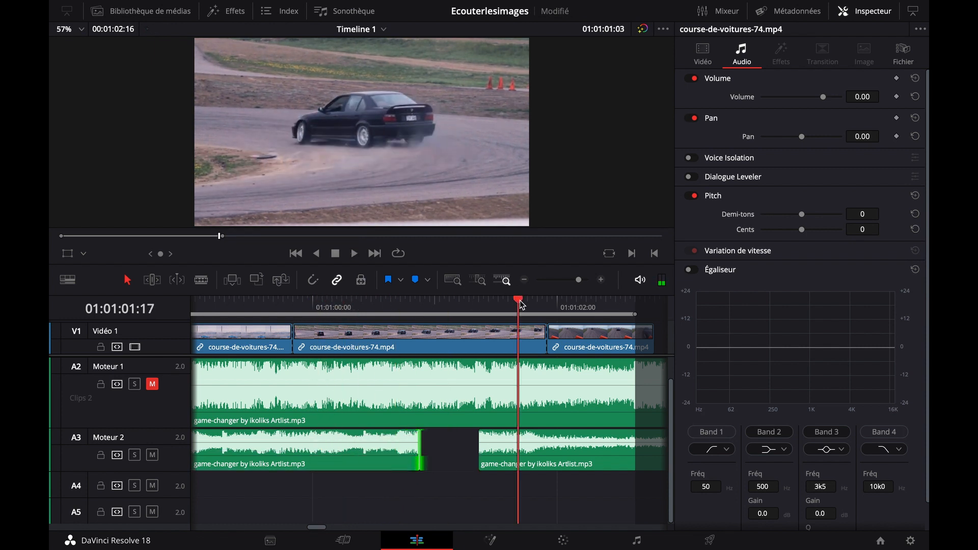
pyautogui.press('space')
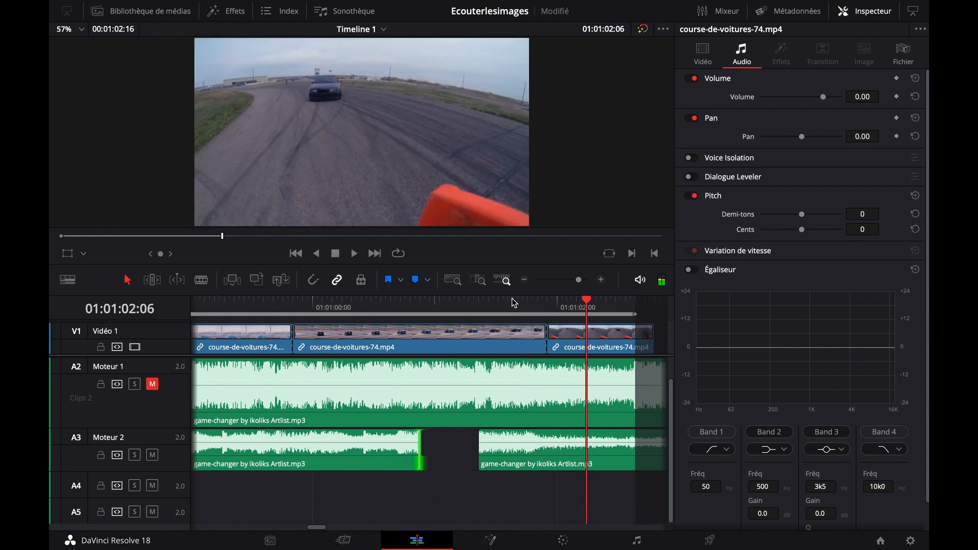
# Move the final music section onto the FX track, extend the Moteur 2 clip's end to about 01:01:01:19, and play the overlap
pyautogui.moveTo(540, 455); pyautogui.dragTo(522, 483)
pyautogui.moveTo(169, 496); pyautogui.dragTo(168, 520)
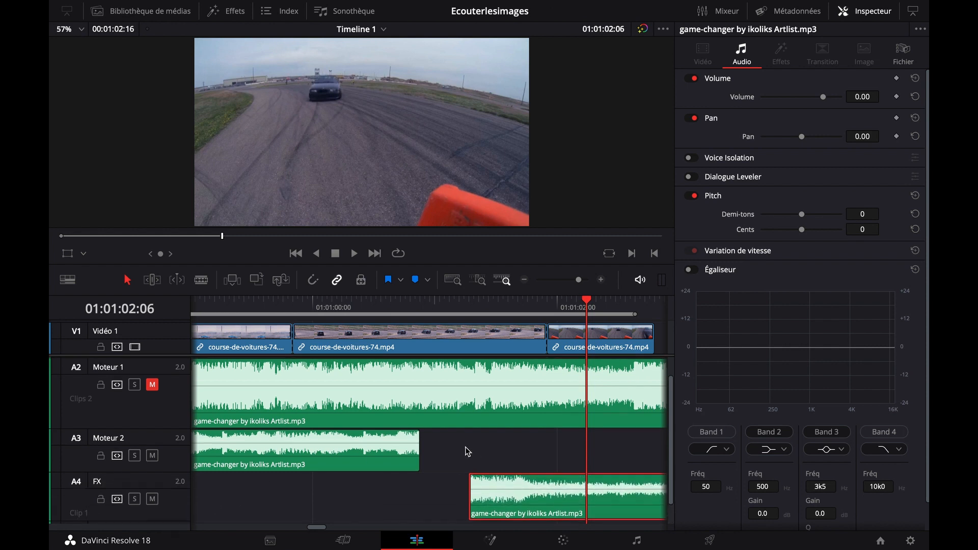
pyautogui.hscroll(3, 467, 451)
pyautogui.moveTo(321, 449); pyautogui.dragTo(430, 445)
pyautogui.click(310, 303)
pyautogui.press('space')
pyautogui.press('space')
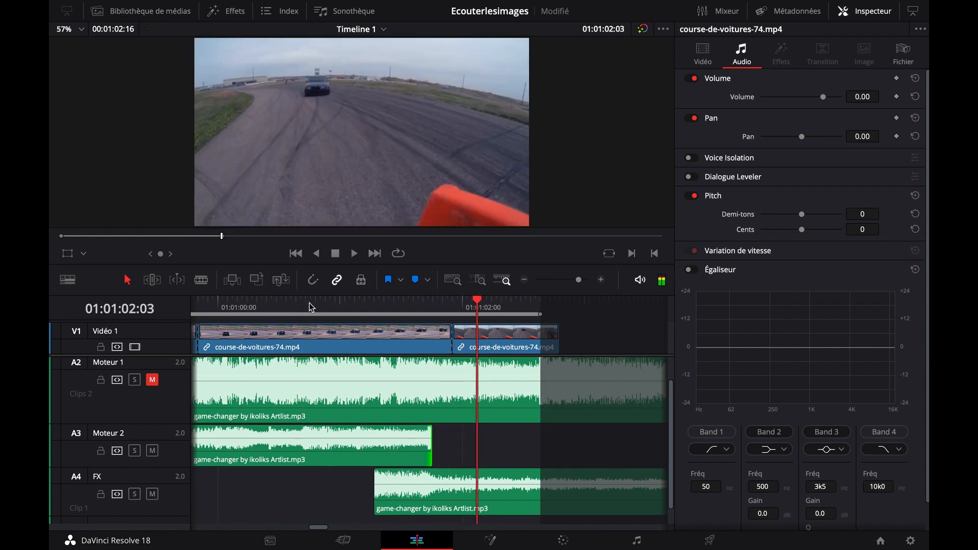
# Add a fade-out to the Moteur 2 clip's end, lengthen it to start at about 01:01:00:09, and play the transition
pyautogui.click(291, 305)
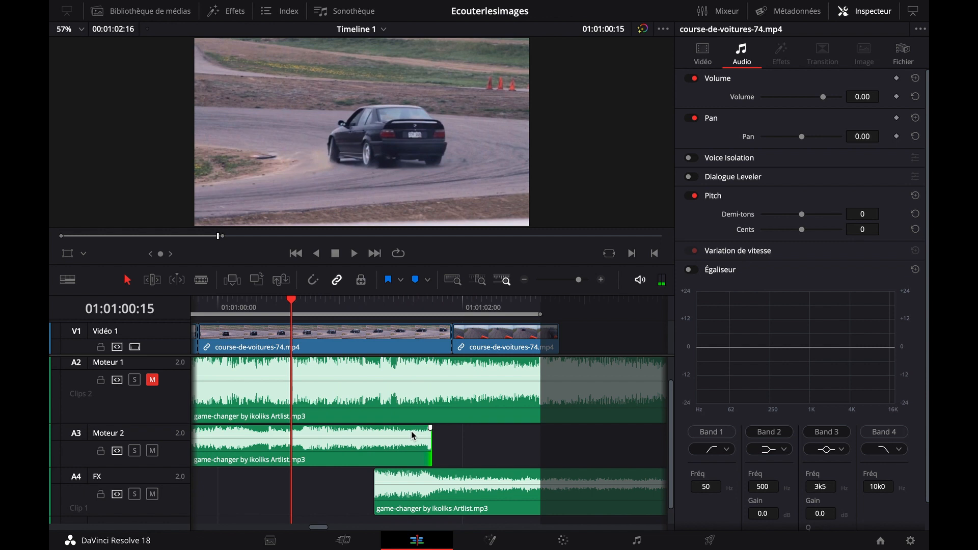
pyautogui.moveTo(429, 428); pyautogui.dragTo(339, 427)
pyautogui.press('space')
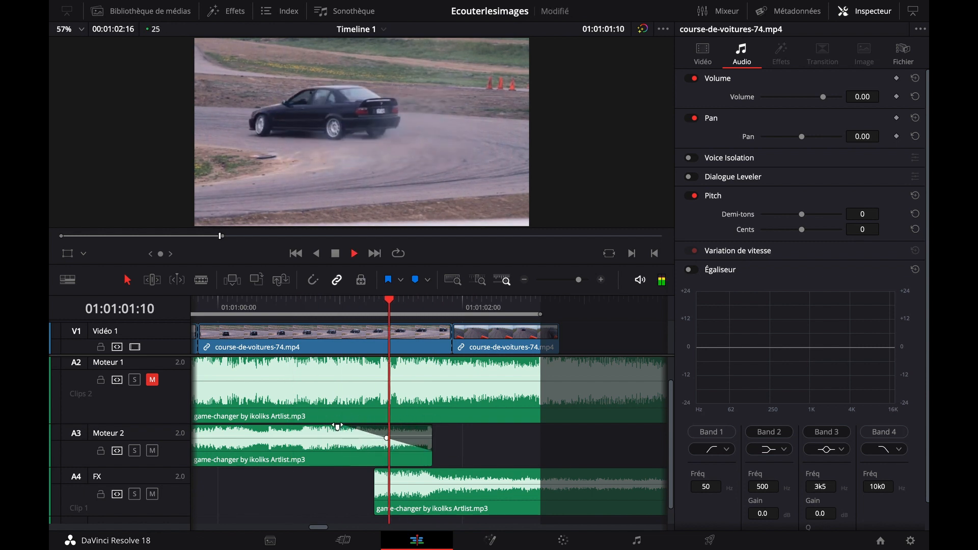
pyautogui.press('space')
pyautogui.moveTo(337, 427); pyautogui.dragTo(263, 427)
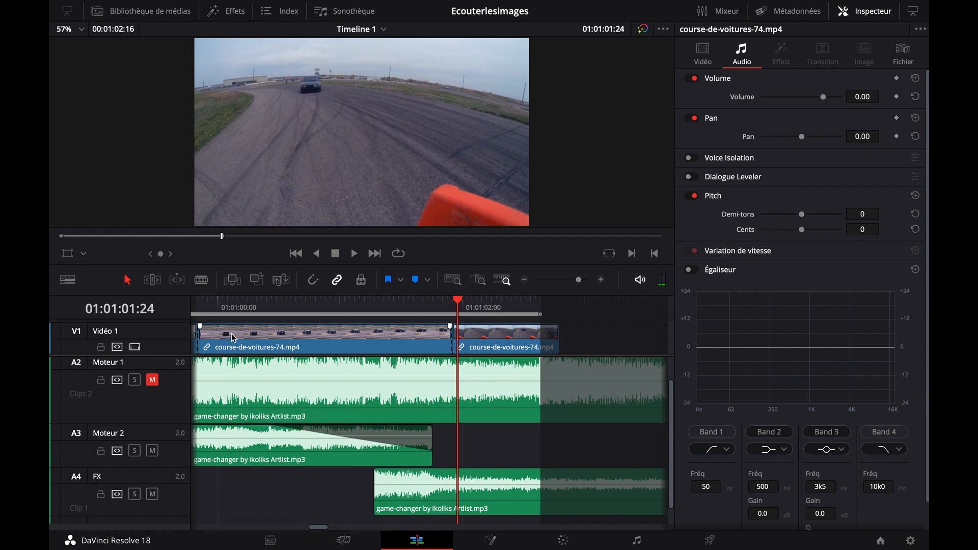
pyautogui.click(226, 309)
pyautogui.press('space')
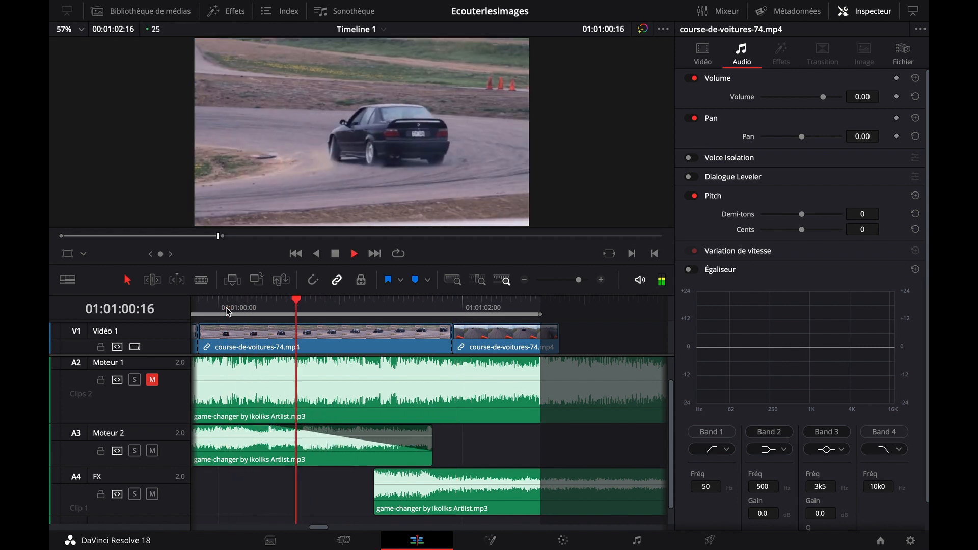
pyautogui.press('space')
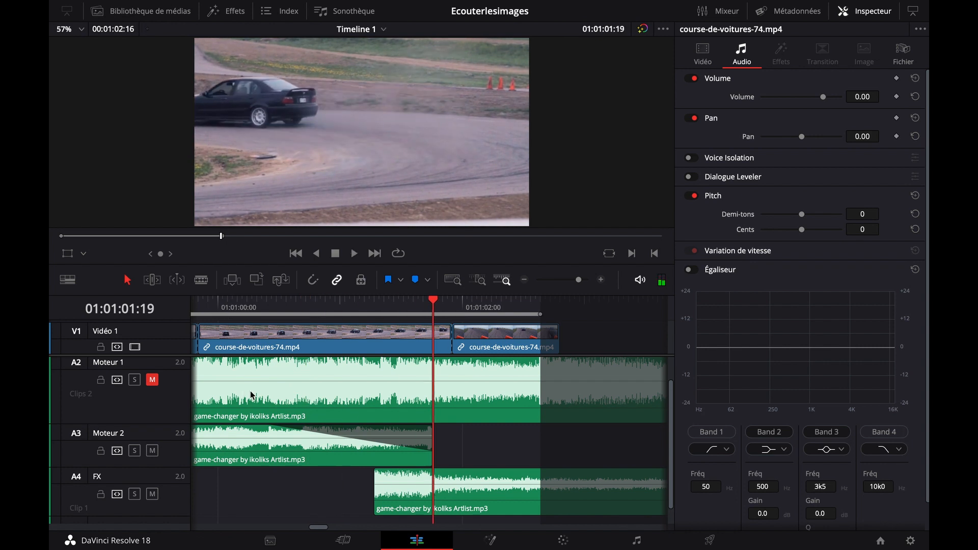
# Give the FX music clip a fade-in, extend its start to about 01:01:00:11, and play the crossfade
pyautogui.moveTo(379, 472); pyautogui.dragTo(433, 472)
pyautogui.click(474, 496)
pyautogui.click(279, 319)
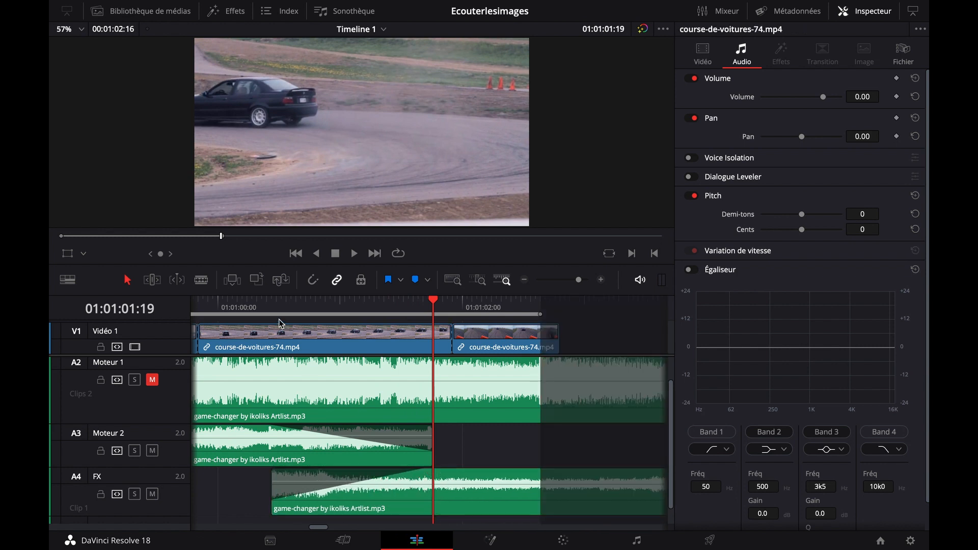
pyautogui.click(220, 311)
pyautogui.press('space')
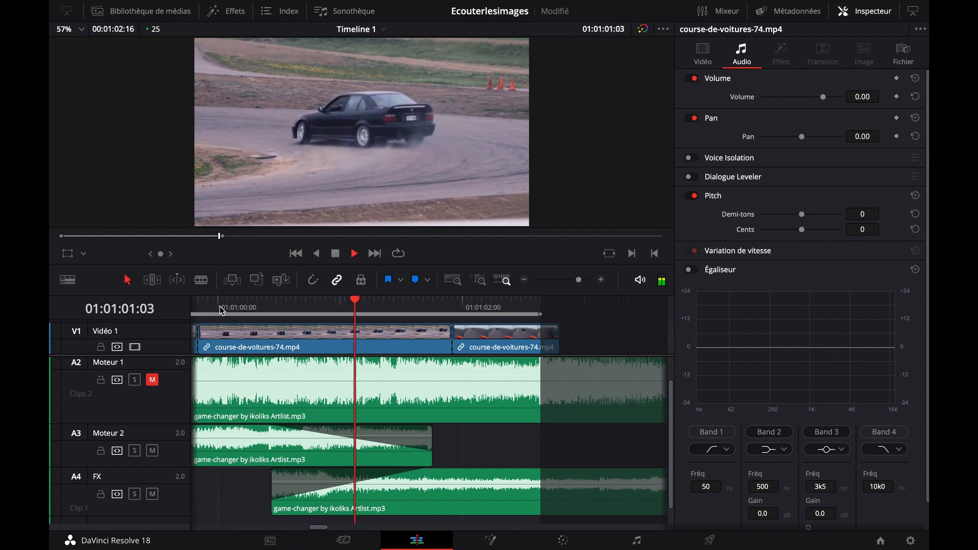
pyautogui.press('space')
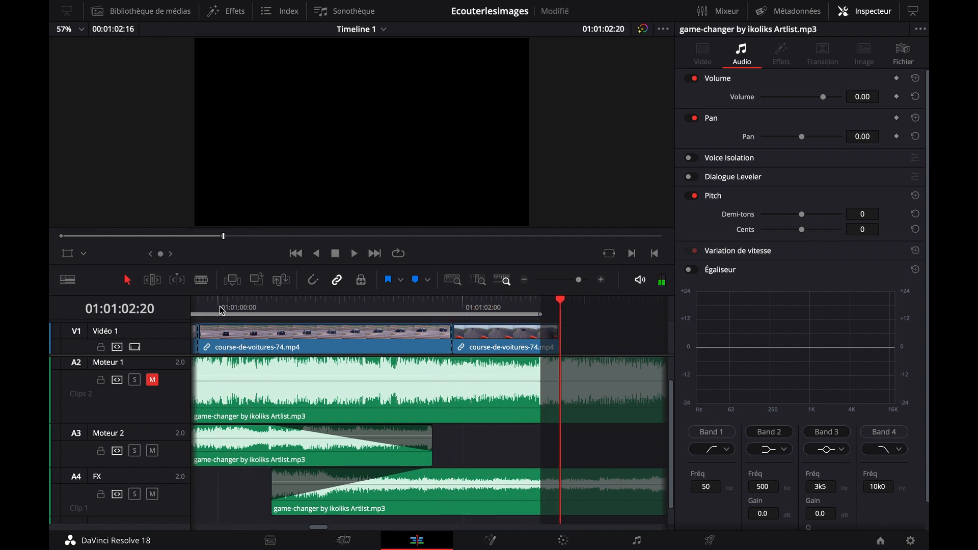
# Play the edit from 01:00:54:07 through the crossfade to past the end of the video
pyautogui.click(524, 281)
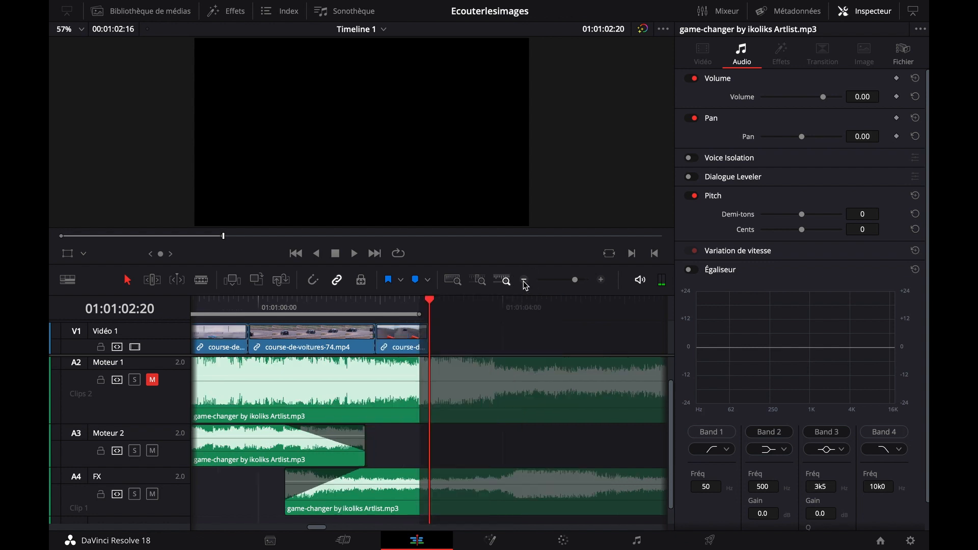
pyautogui.click(524, 281)
pyautogui.click(524, 281)
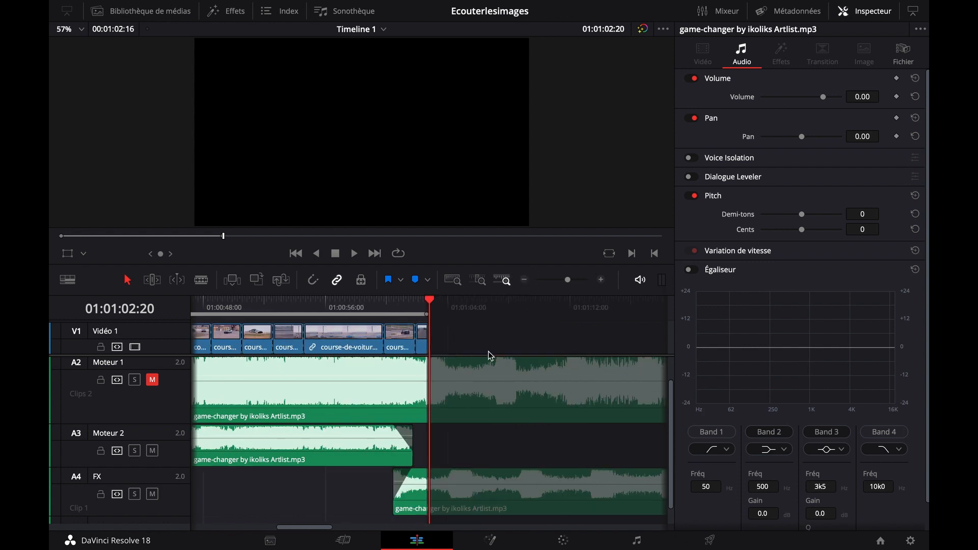
pyautogui.click(299, 300)
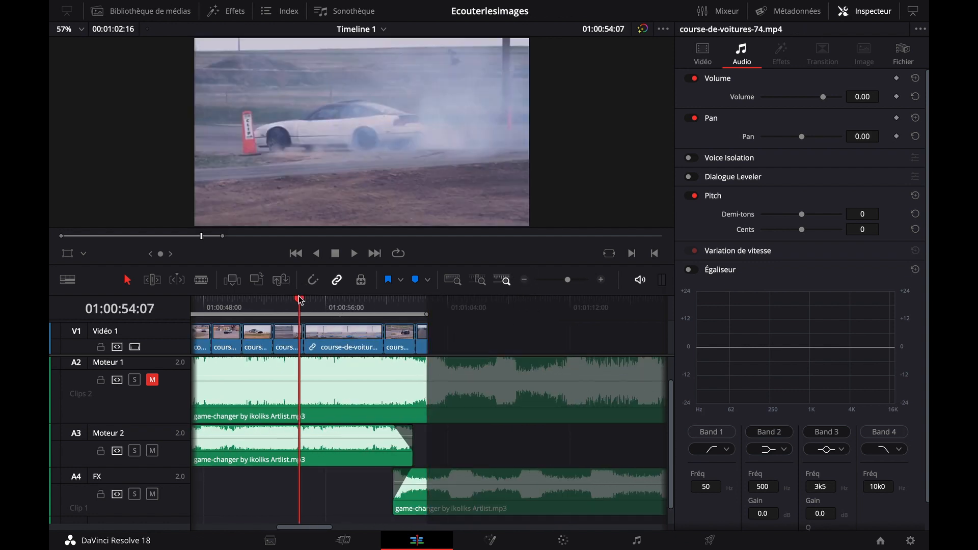
pyautogui.press('space')
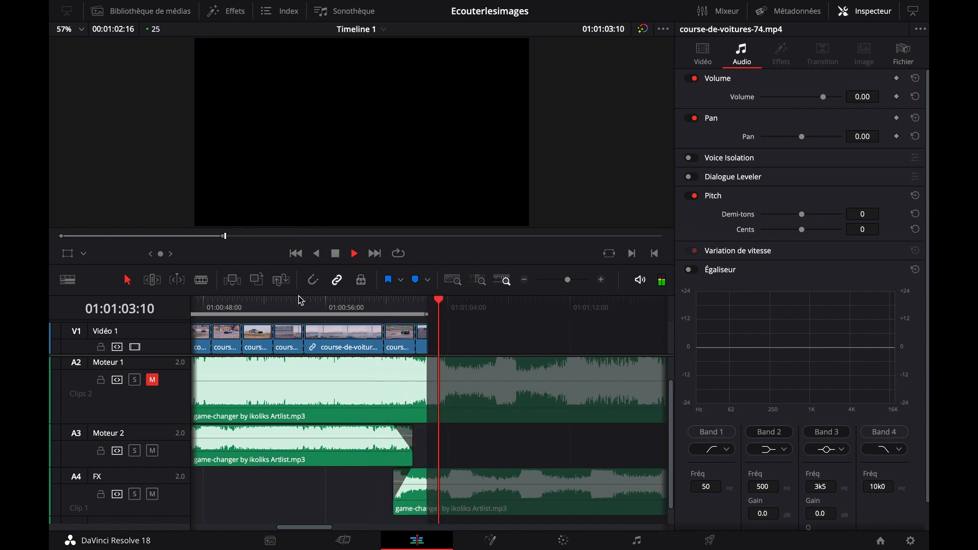
pyautogui.press('space')
# Trim the Moteur 2 clip's end back to the second-to-last video cut, move the FX clip earlier to about 01:00:58:16, and play the crossfade
pyautogui.click(354, 301)
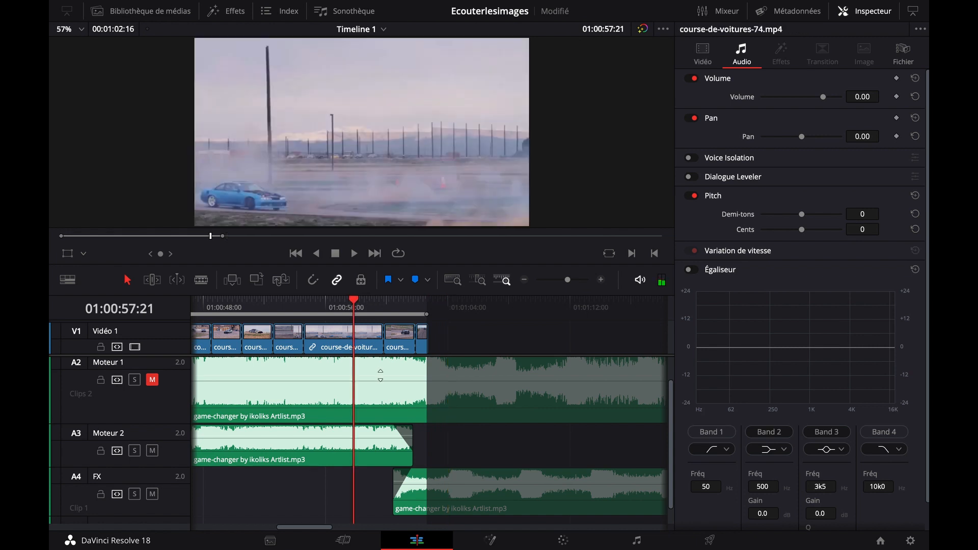
pyautogui.click(602, 282)
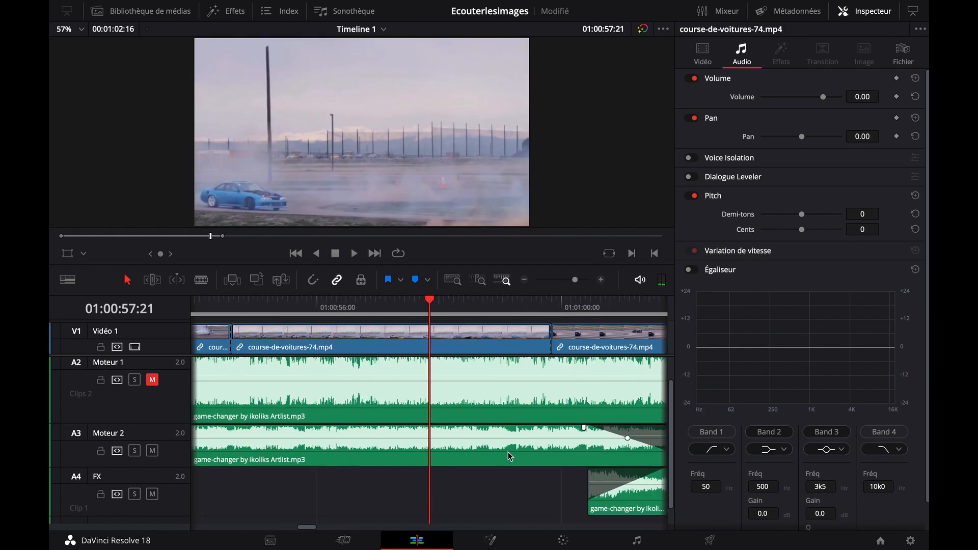
pyautogui.hscroll(5, 522, 476)
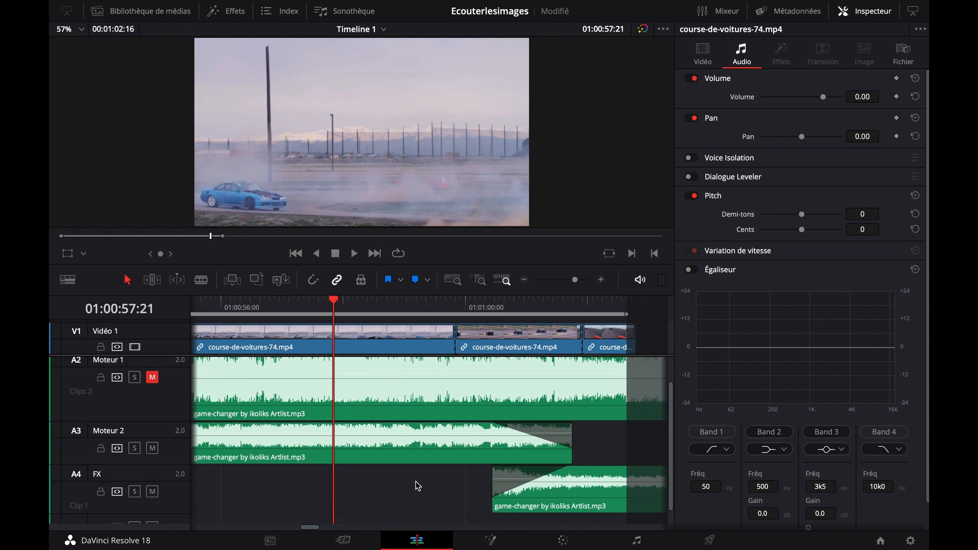
pyautogui.hscroll(1, 414, 490)
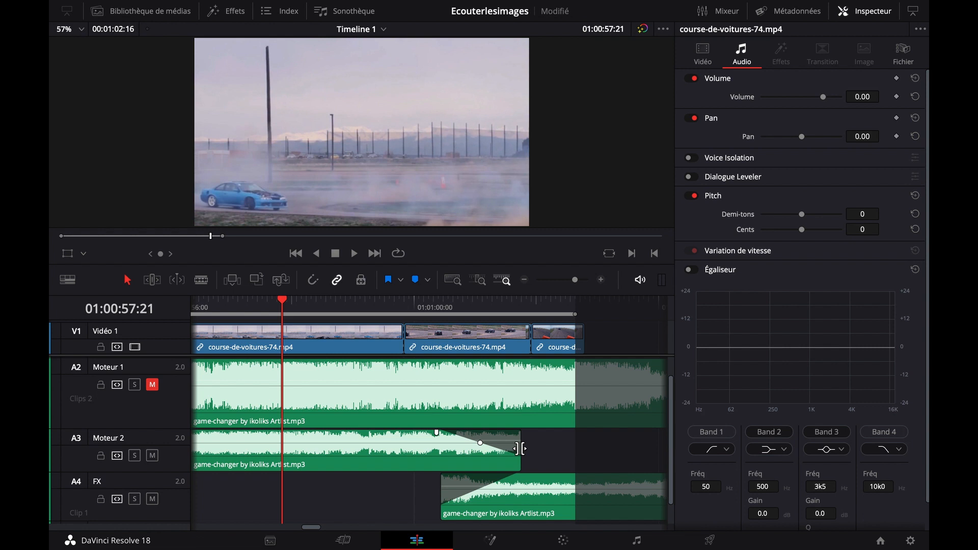
pyautogui.moveTo(520, 448); pyautogui.dragTo(401, 446)
pyautogui.moveTo(516, 499); pyautogui.dragTo(408, 504)
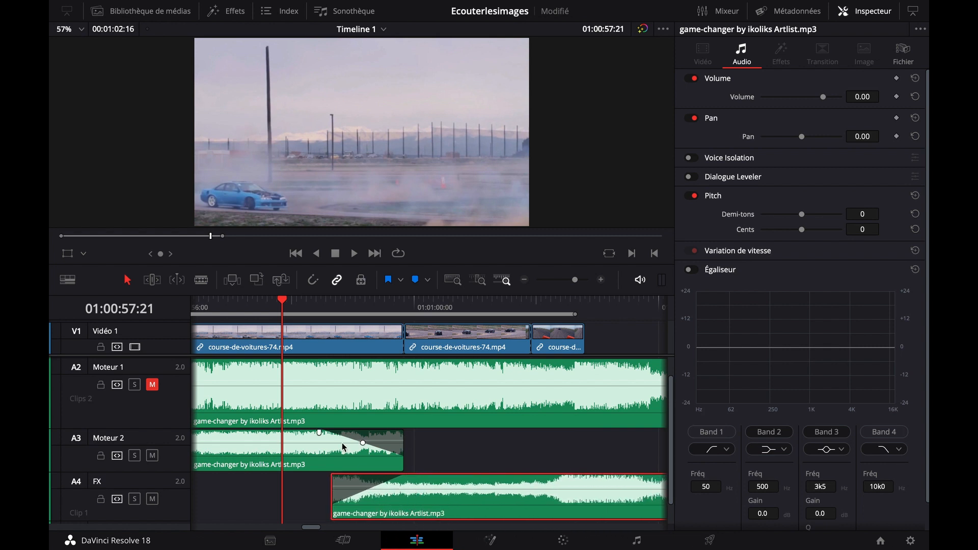
pyautogui.press('space')
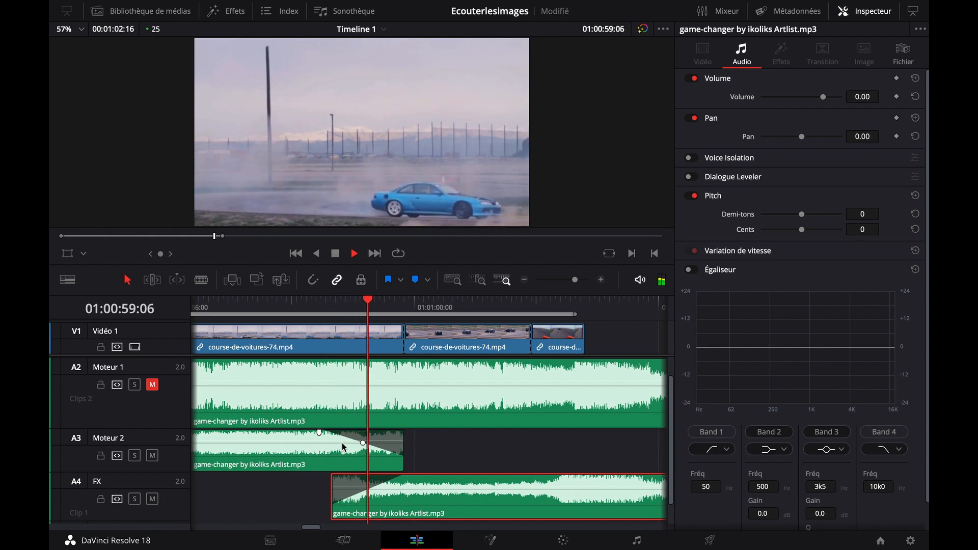
# Lengthen the Moteur 2 clip's fade-out so it starts at about 01:00:57:05, and play across the crossfade
pyautogui.hscroll(-3, 322, 494)
pyautogui.scroll(-1, 322, 494)
pyautogui.moveTo(381, 424); pyautogui.dragTo(306, 424)
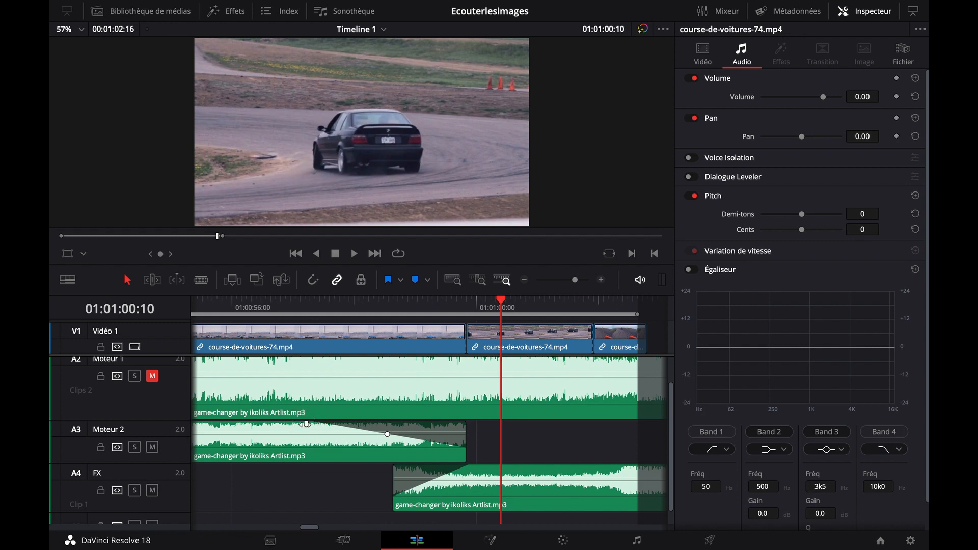
pyautogui.click(267, 308)
pyautogui.press('space')
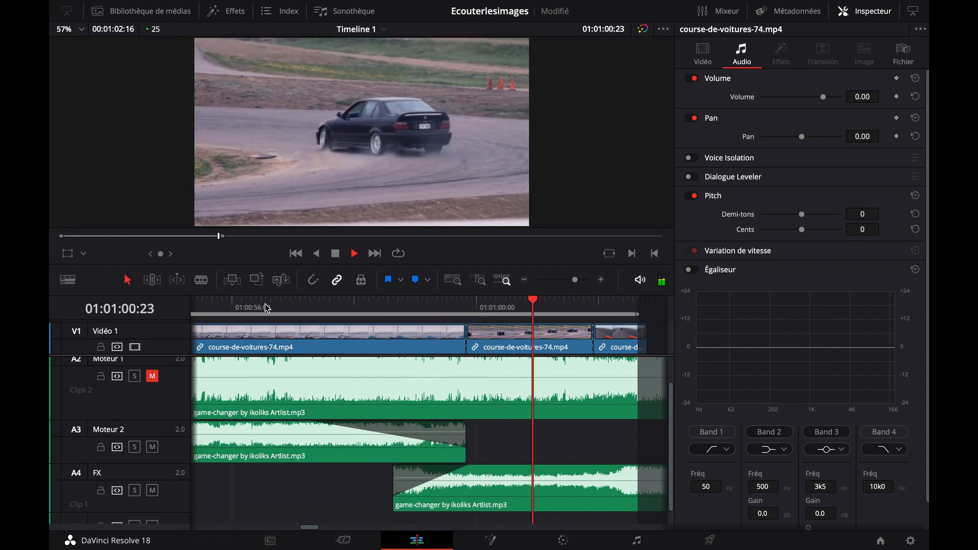
pyautogui.press('space')
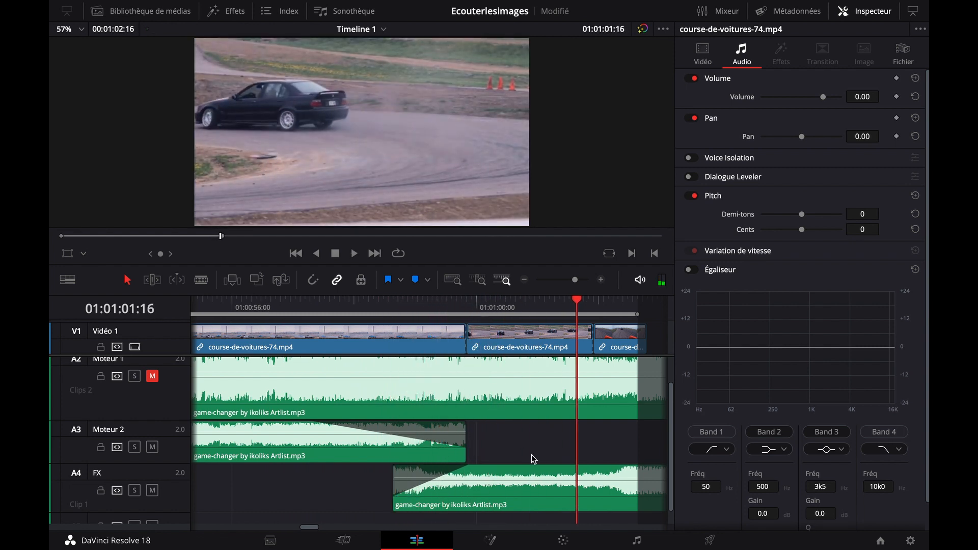
# Check the music around 01:01:01:07, turn on snapping, and place the playhead on the last video cut
pyautogui.hscroll(5, 521, 448)
pyautogui.scroll(-1, 459, 433)
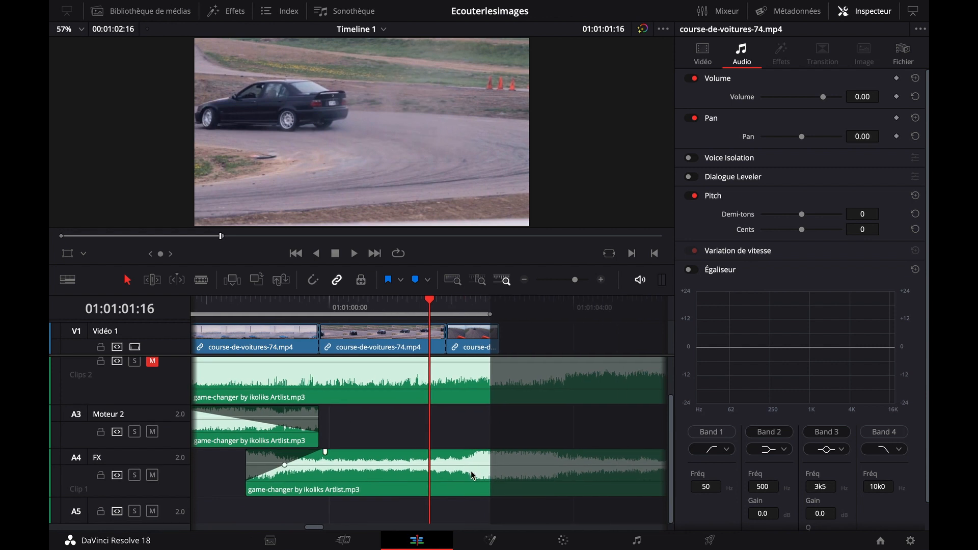
pyautogui.moveTo(433, 308); pyautogui.dragTo(407, 303)
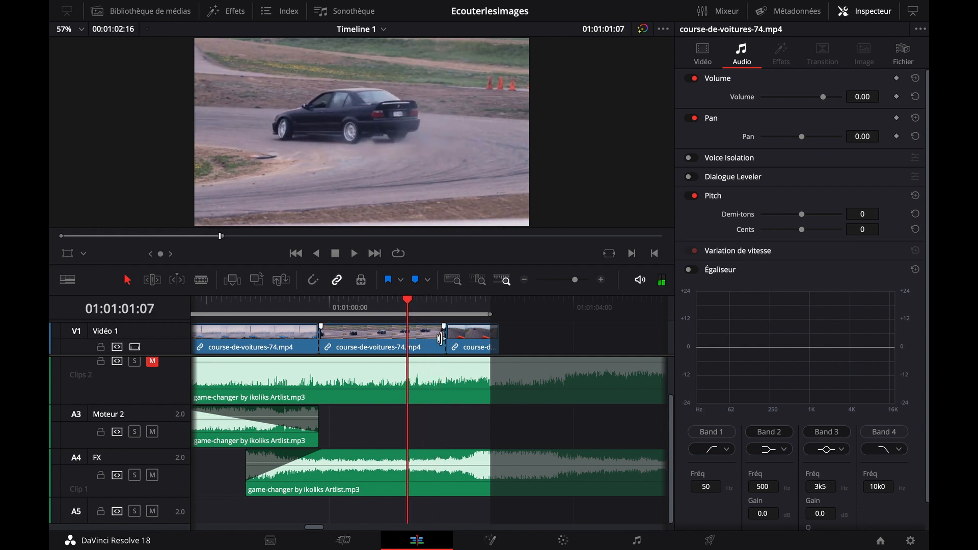
pyautogui.click(314, 285)
pyautogui.press('Down')
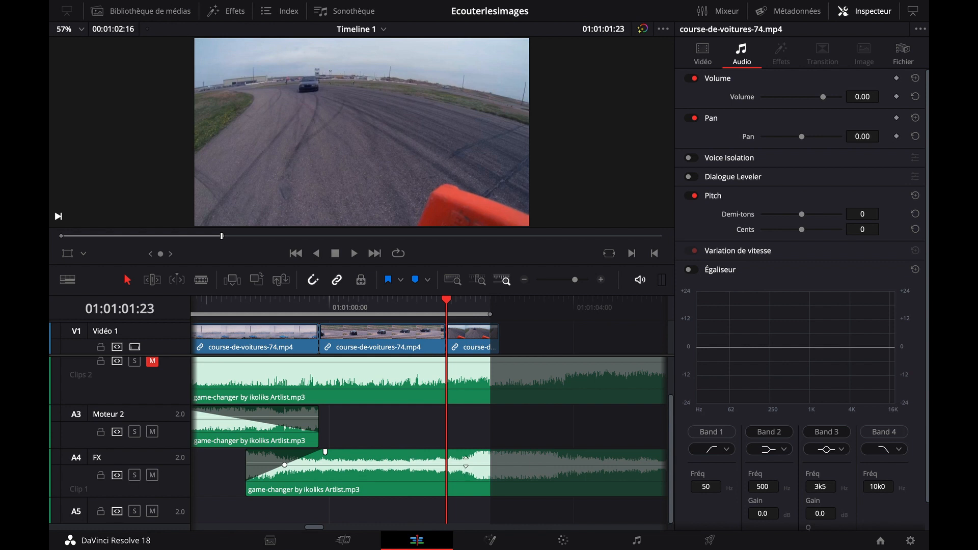
# Split the FX music clip at about 01:01:02:06, delete the part after the cut, and fade out the remaining clip's end
pyautogui.click(201, 280)
pyautogui.click(466, 460)
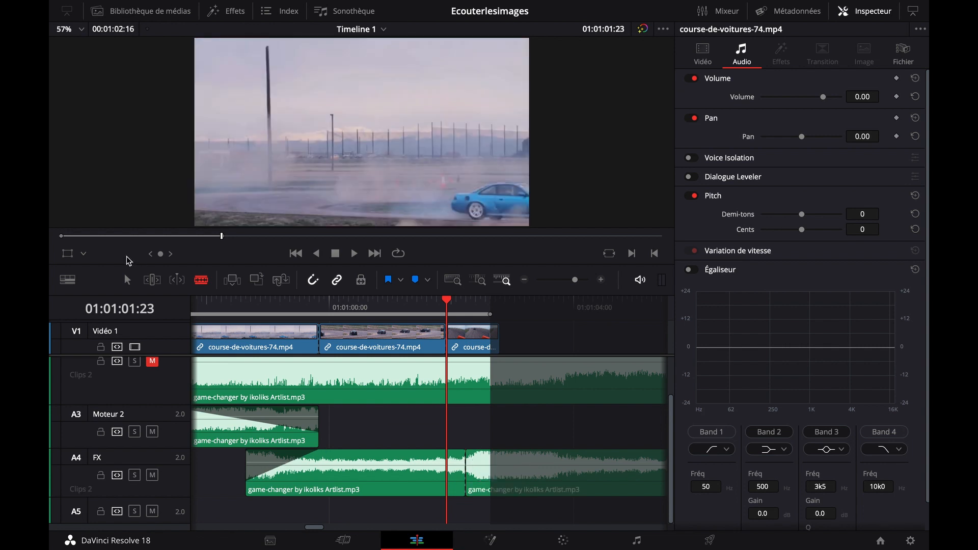
pyautogui.press('a')
pyautogui.click(561, 480)
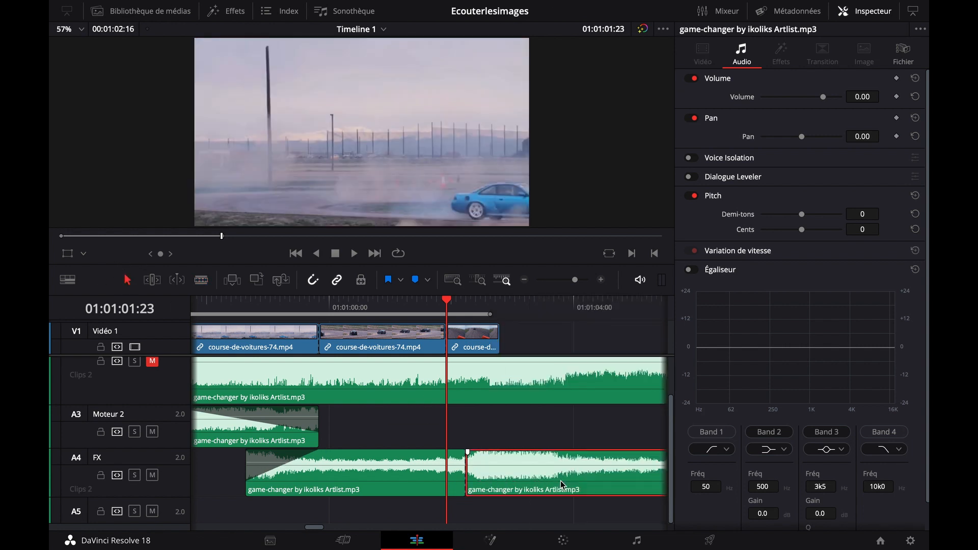
pyautogui.press('Delete')
pyautogui.moveTo(464, 452); pyautogui.dragTo(410, 453)
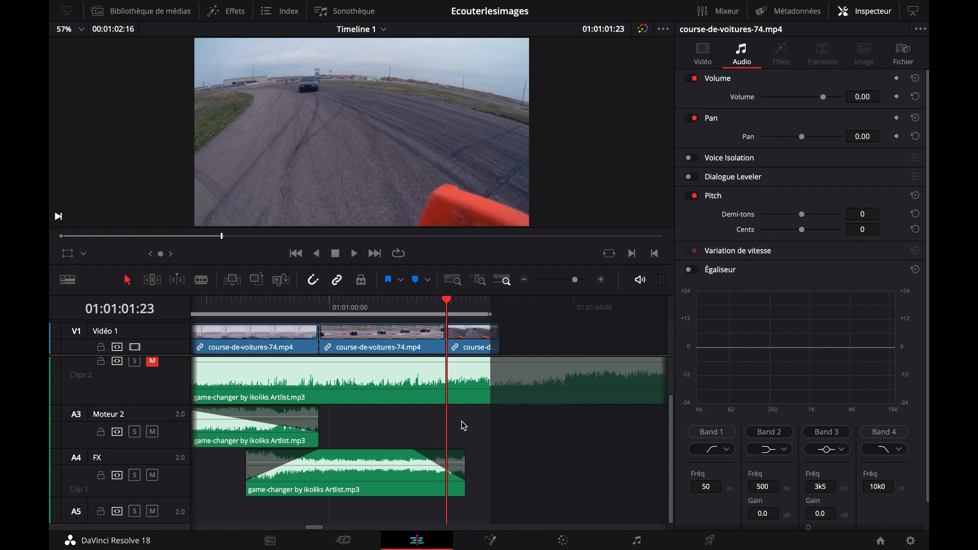
# Shorten the second-to-last video clip to end at 01:01:01:07 and move the final video clip earlier to end with the FX music
pyautogui.moveTo(273, 305); pyautogui.dragTo(461, 305)
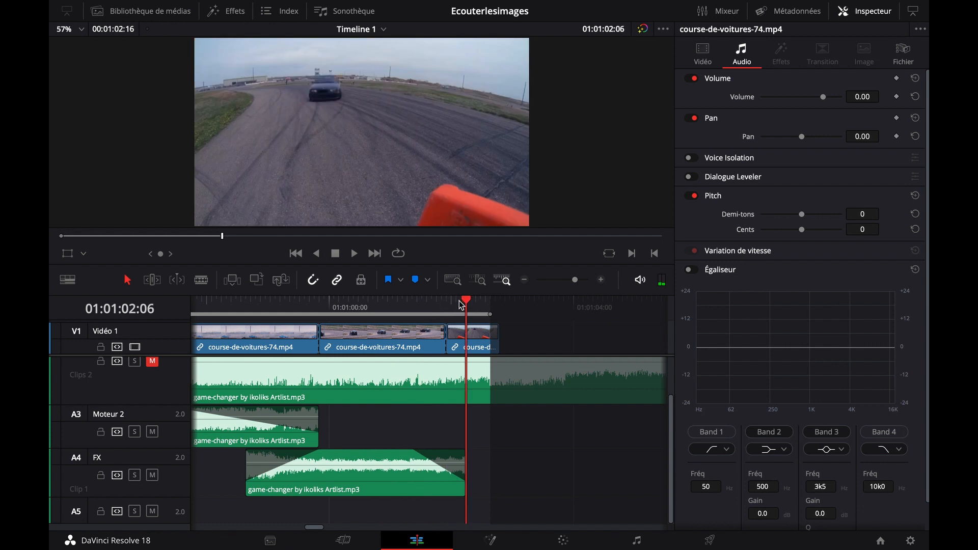
pyautogui.click(420, 305)
pyautogui.click(408, 302)
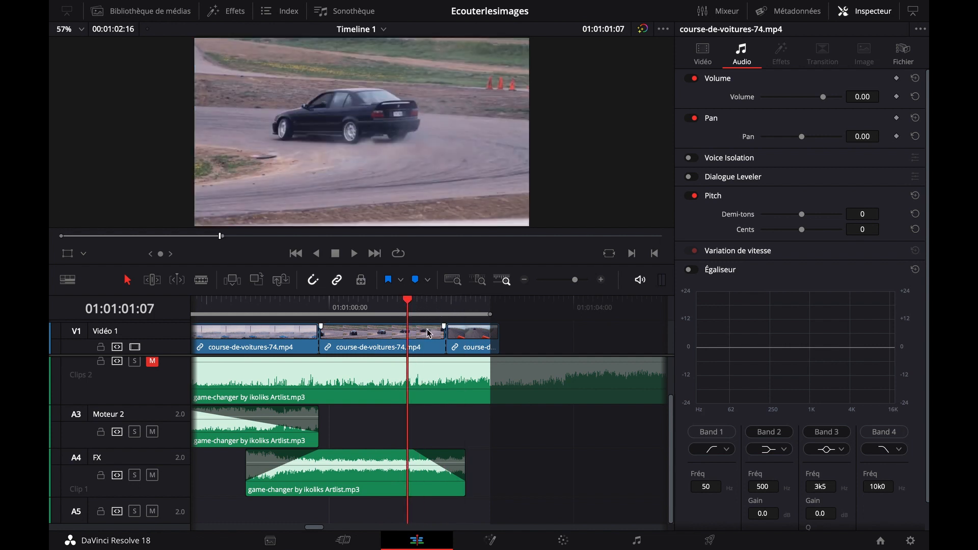
pyautogui.moveTo(443, 335); pyautogui.dragTo(409, 337)
pyautogui.moveTo(472, 340); pyautogui.dragTo(436, 344)
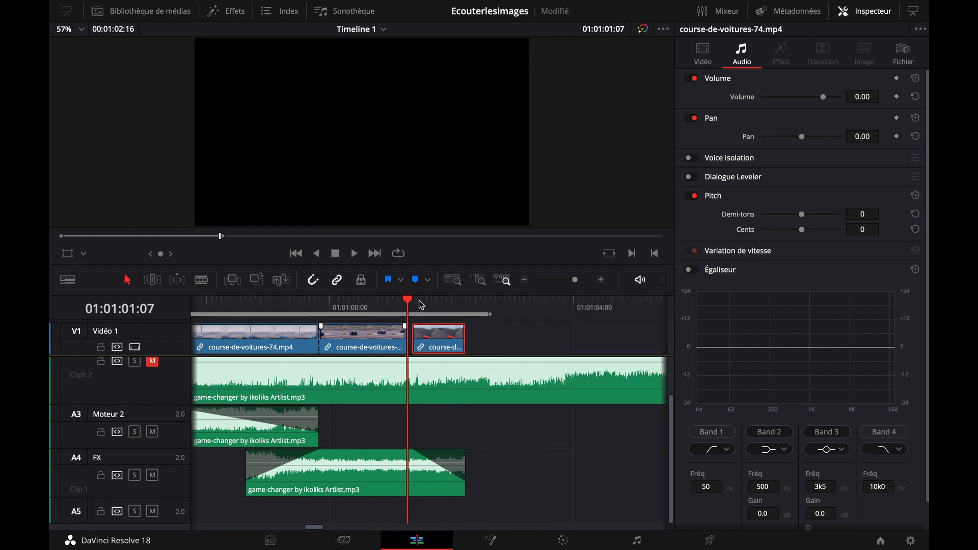
# Extend the second-to-last video clip's end to meet the final video clip and close the gap
pyautogui.click(601, 280)
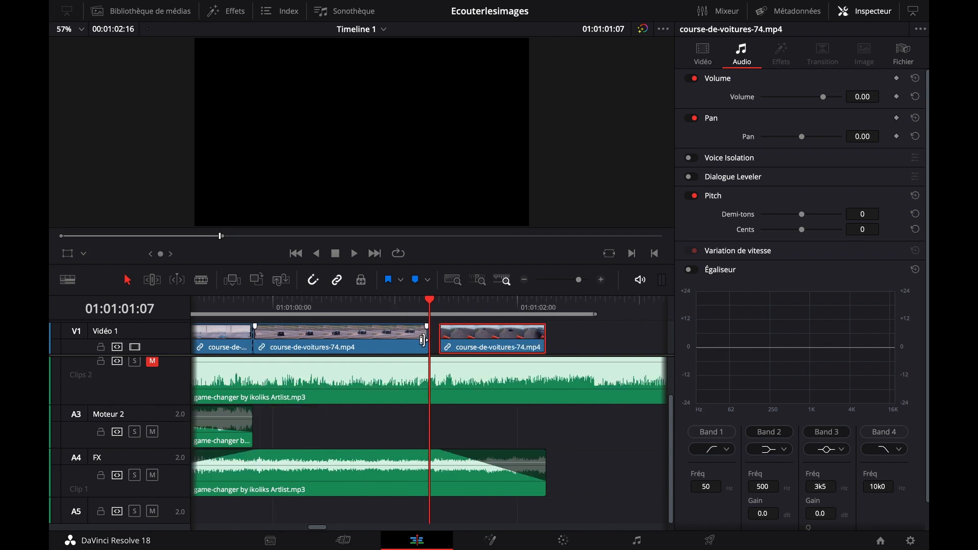
pyautogui.moveTo(429, 338); pyautogui.dragTo(437, 338)
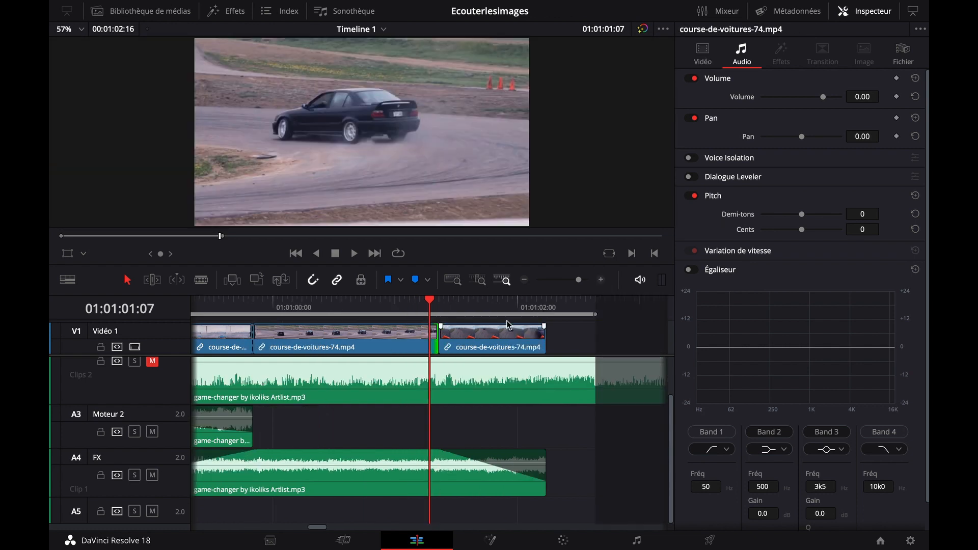
pyautogui.click(524, 279)
pyautogui.click(525, 280)
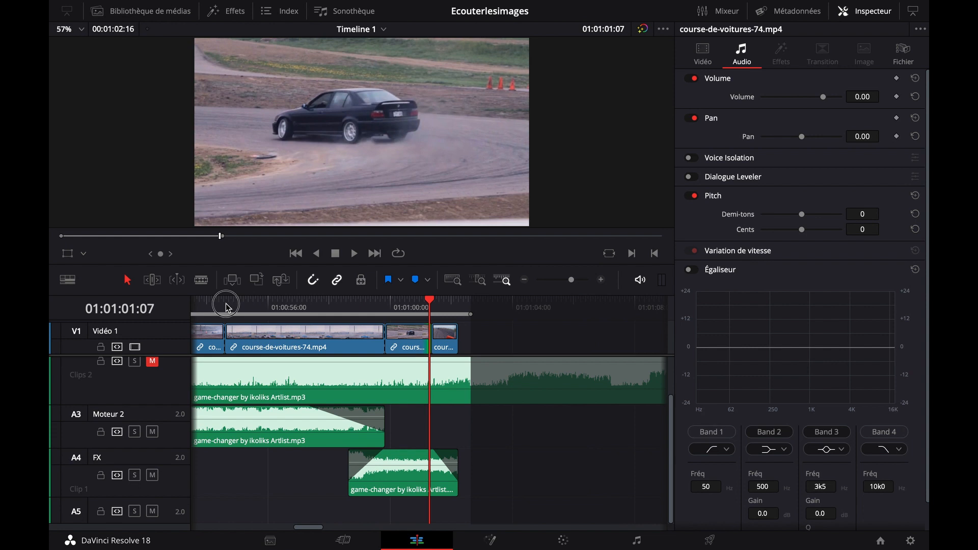
# Play through the edit's ending, lengthen the FX music clip's fade-out to about 1.5 seconds, and lower the clip's volume
pyautogui.click(226, 306)
pyautogui.press('space')
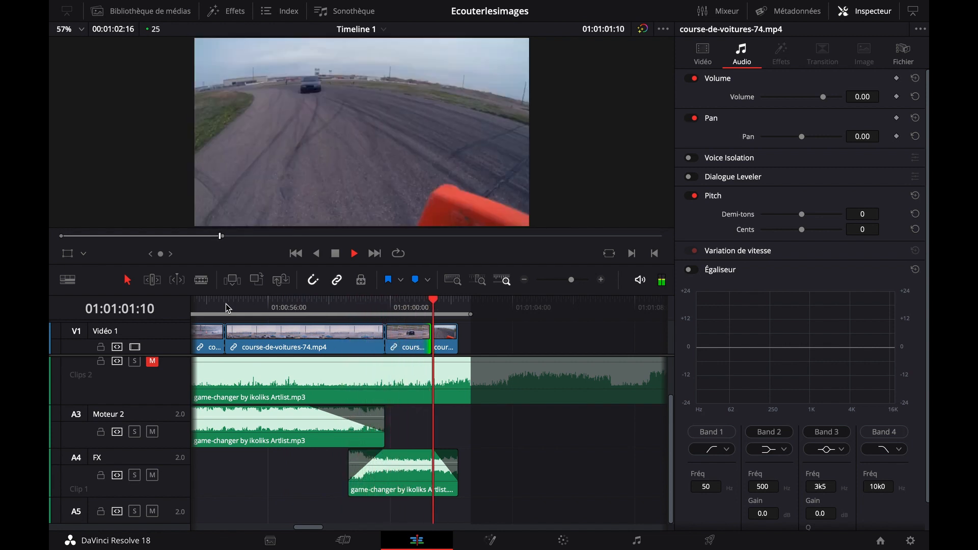
pyautogui.press('space')
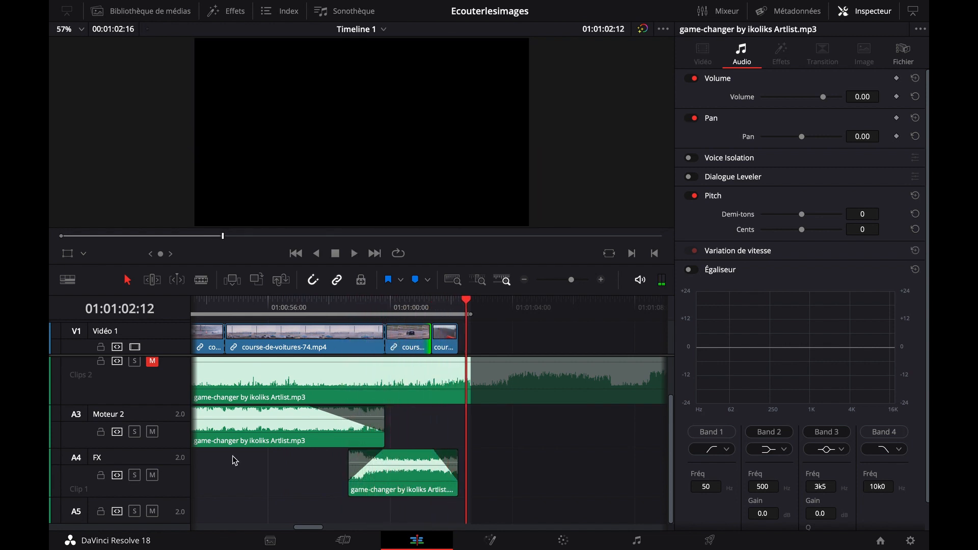
pyautogui.moveTo(430, 452); pyautogui.dragTo(412, 452)
pyautogui.moveTo(392, 463); pyautogui.dragTo(393, 463)
# Listen to the softened FX music ending and extend that clip's end to about 01:01:02:16, past the final video clip
pyautogui.click(268, 302)
pyautogui.press('space')
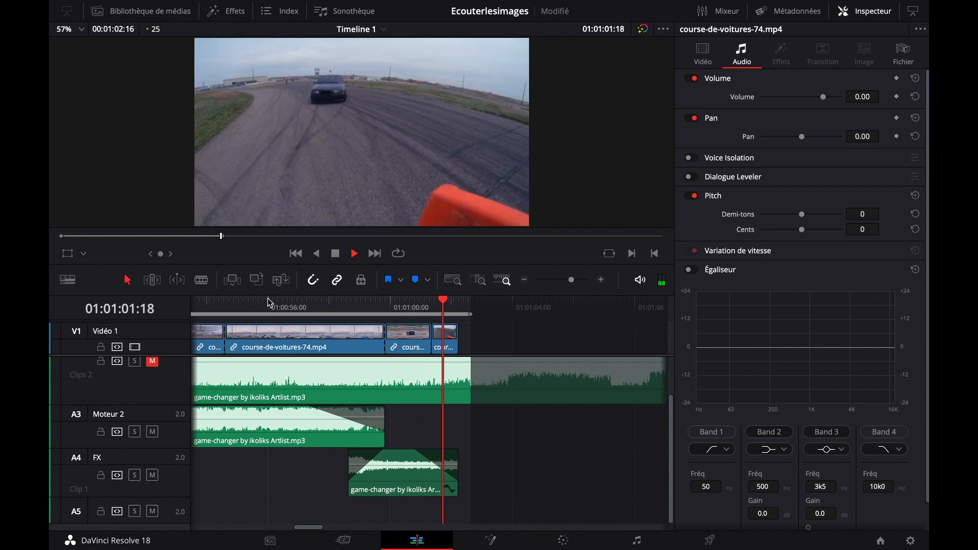
pyautogui.press('space')
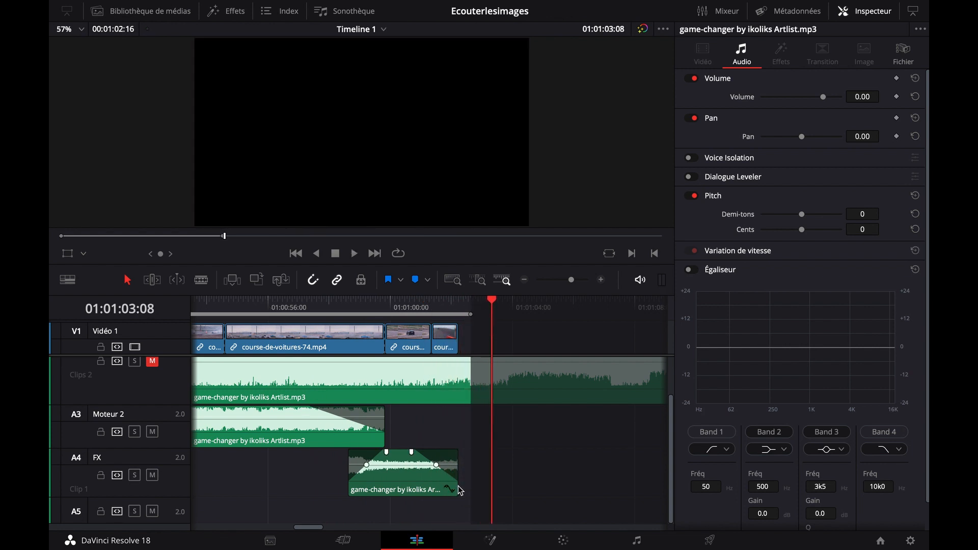
pyautogui.moveTo(458, 481); pyautogui.dragTo(478, 480)
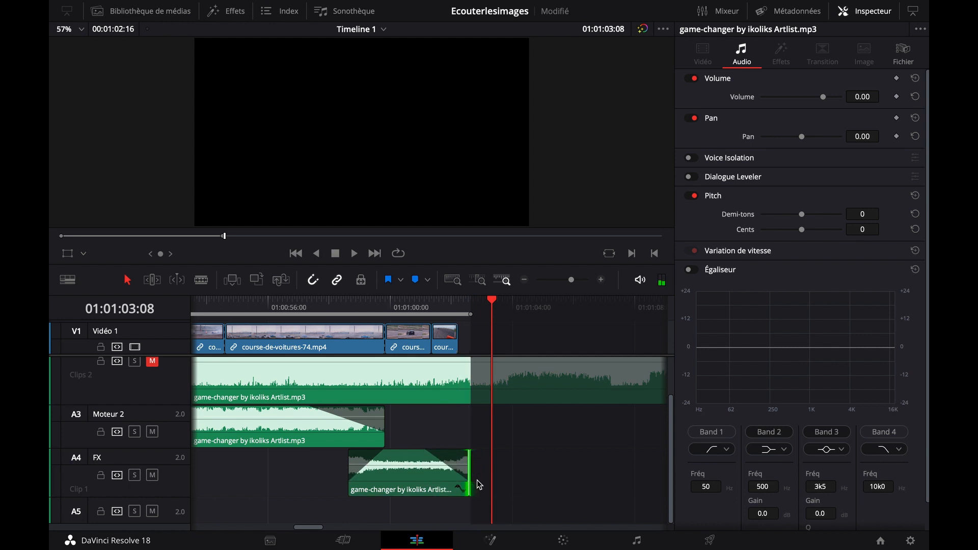
# Play the last video clips from about 01:00:59:21 and again from slightly earlier to check the extended FX music fade-out
pyautogui.click(385, 308)
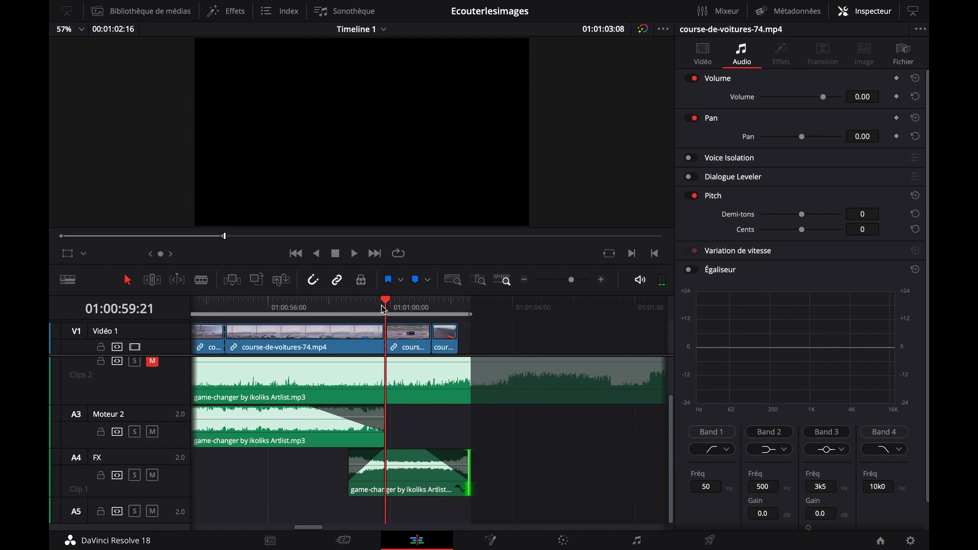
pyautogui.press('space')
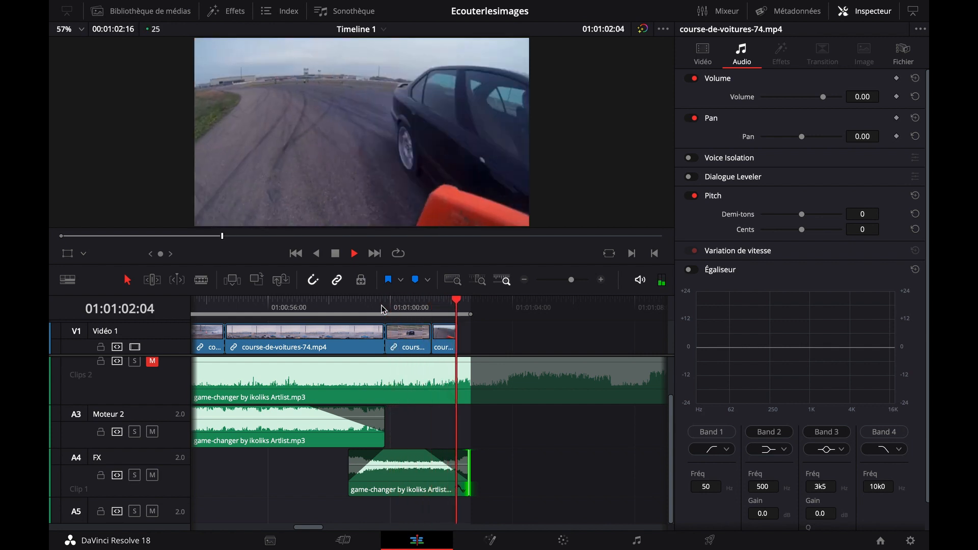
pyautogui.press('space')
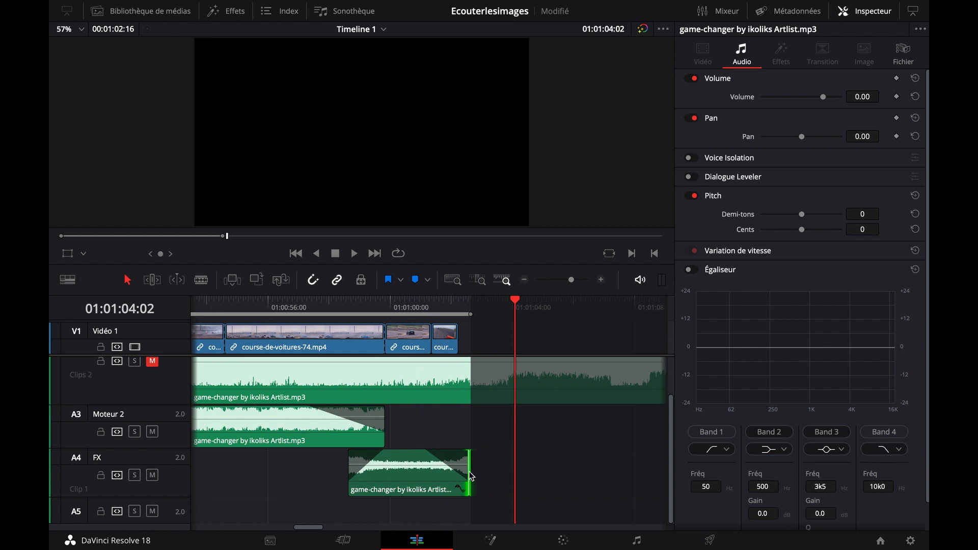
pyautogui.click(368, 305)
pyautogui.press('space')
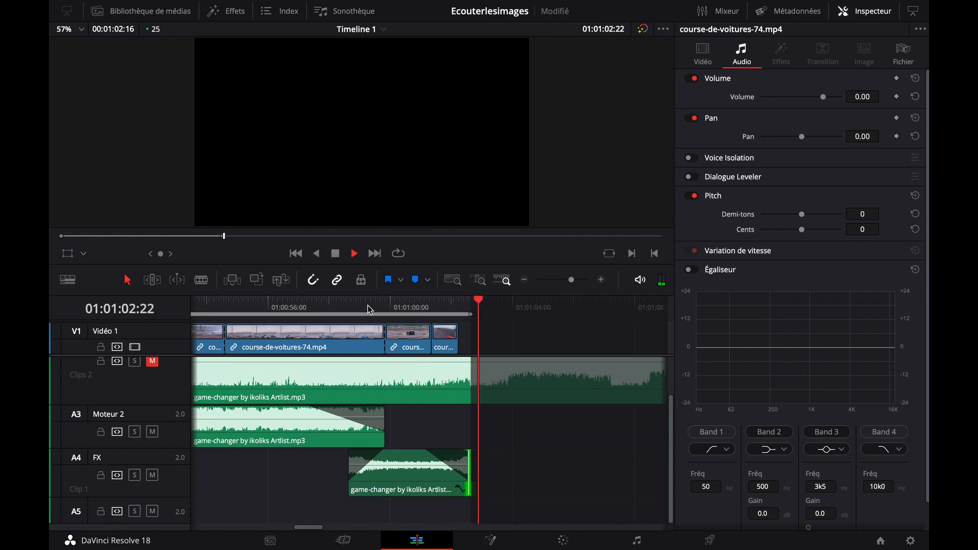
pyautogui.press('space')
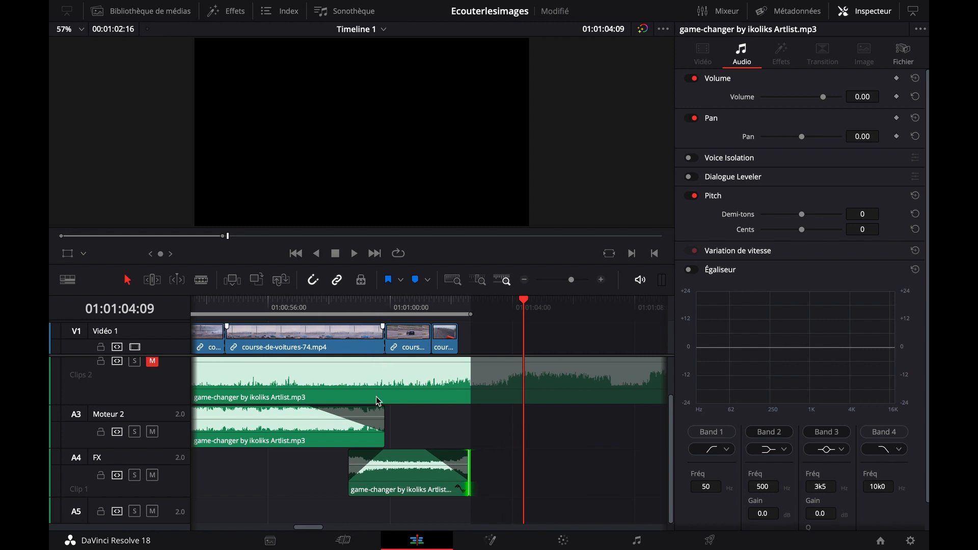
# Return to the beginning of the timeline at 01:00:00:00 and play the whole edit in full screen
pyautogui.moveTo(310, 484); pyautogui.dragTo(369, 485)
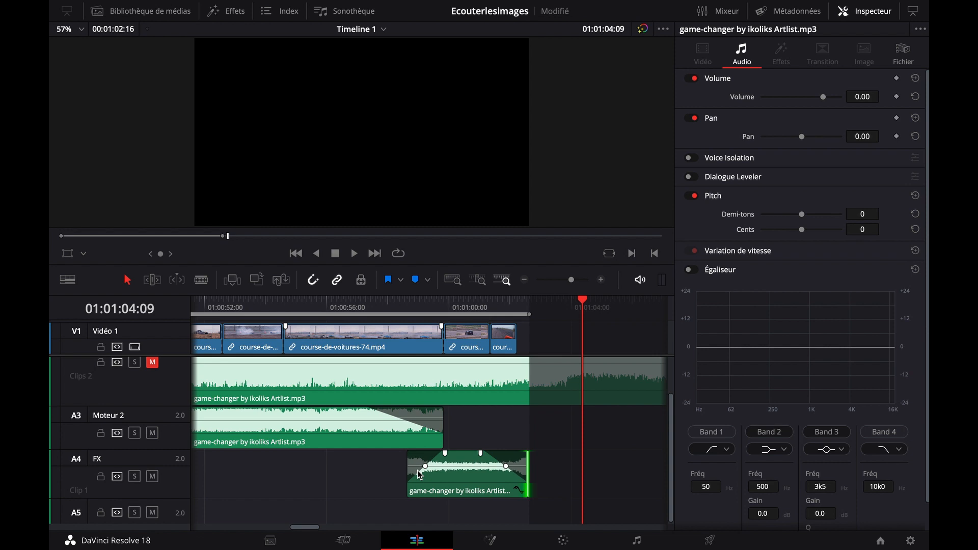
pyautogui.click(321, 308)
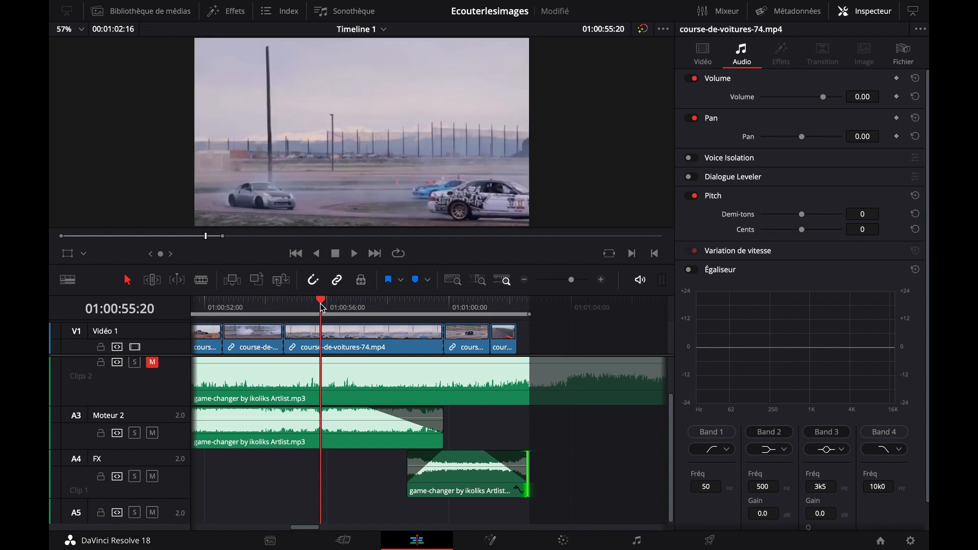
pyautogui.click(525, 281)
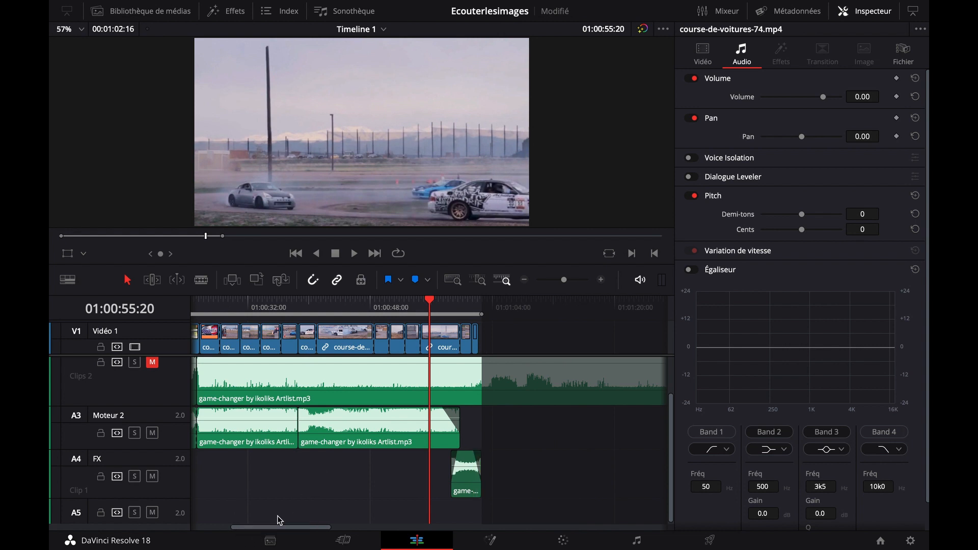
pyautogui.moveTo(275, 530); pyautogui.dragTo(227, 527)
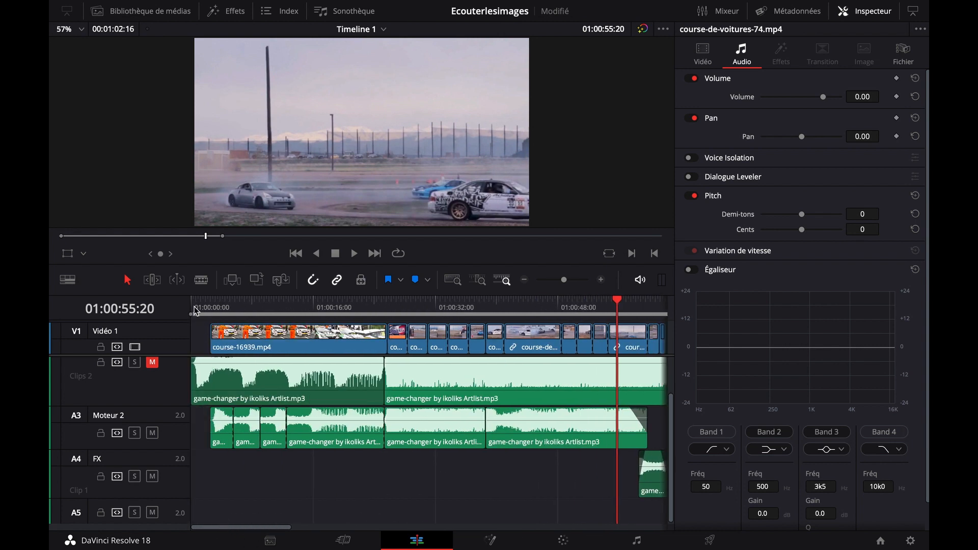
pyautogui.press('Home')
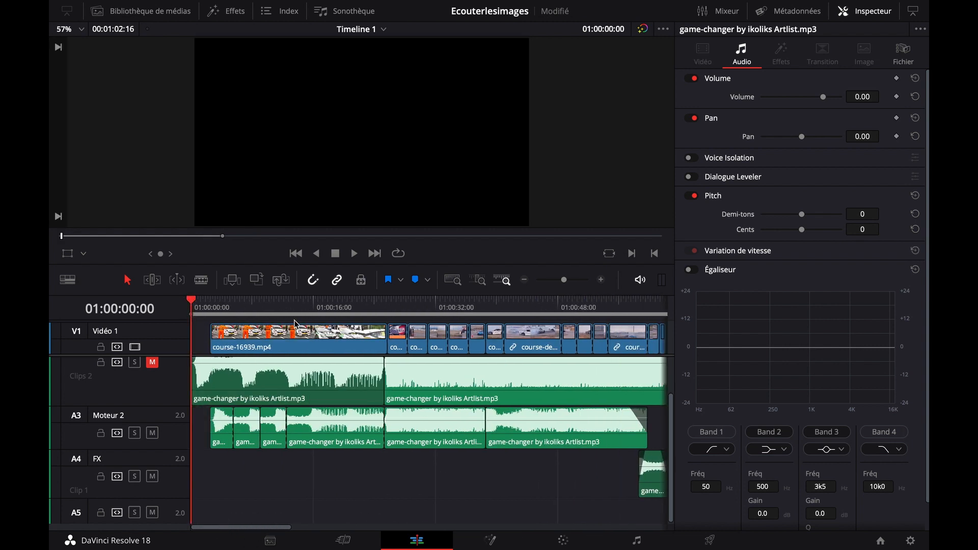
pyautogui.click(525, 281)
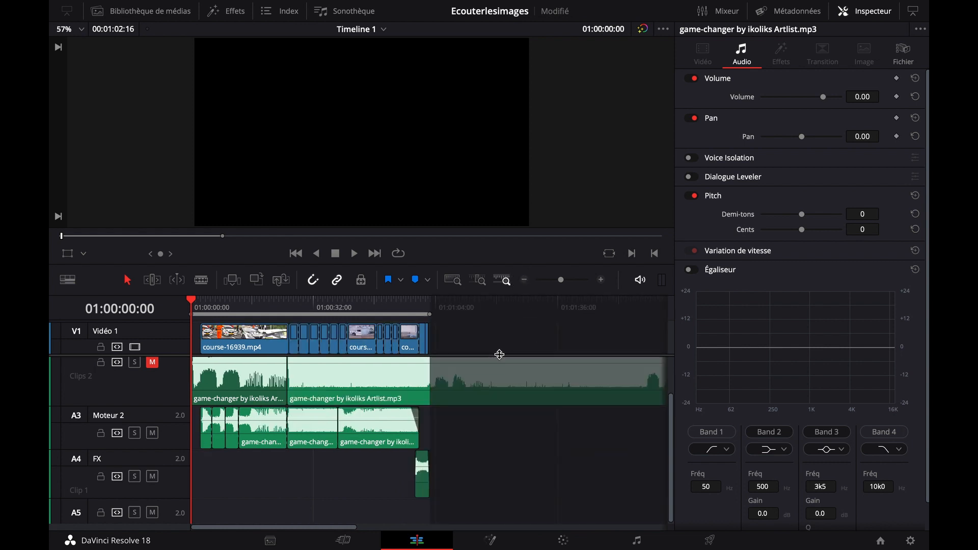
pyautogui.press('super+f')
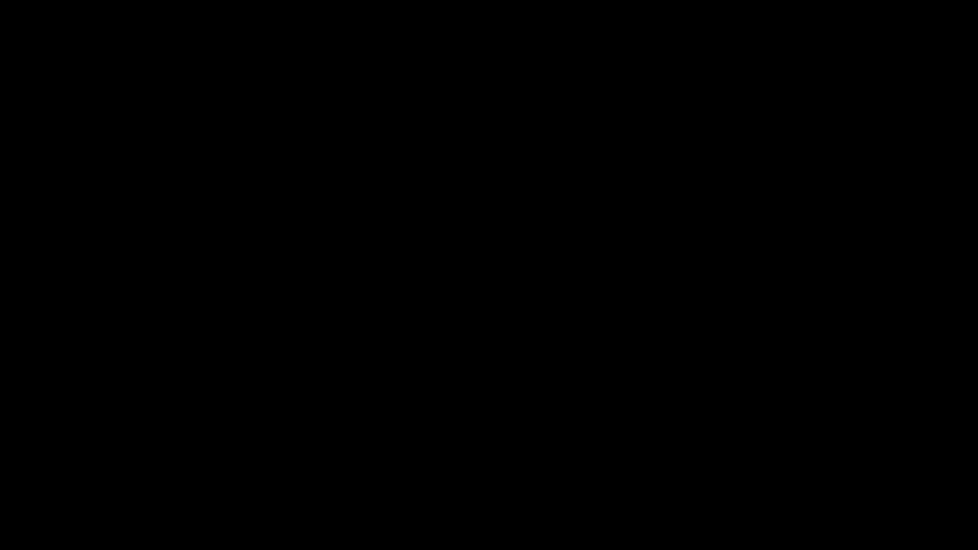
pyautogui.press('space')
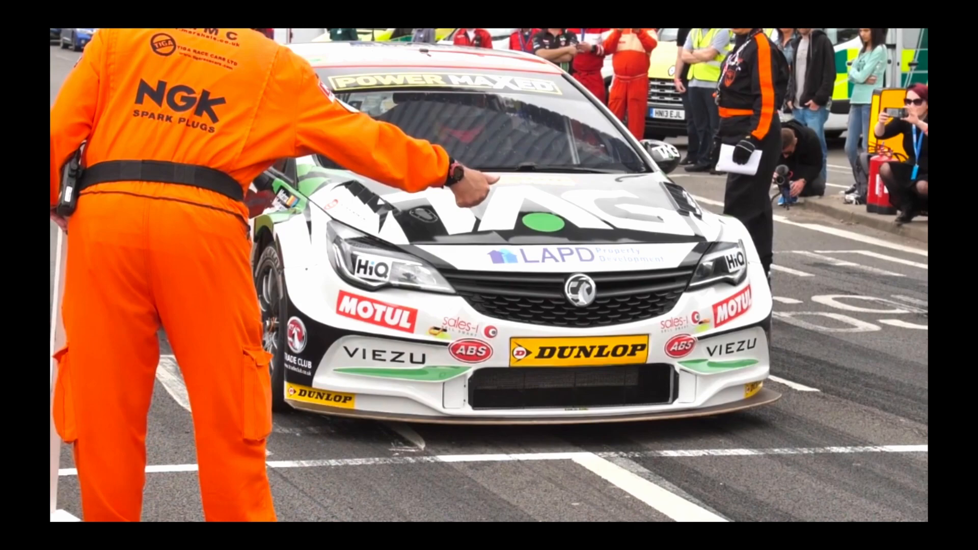
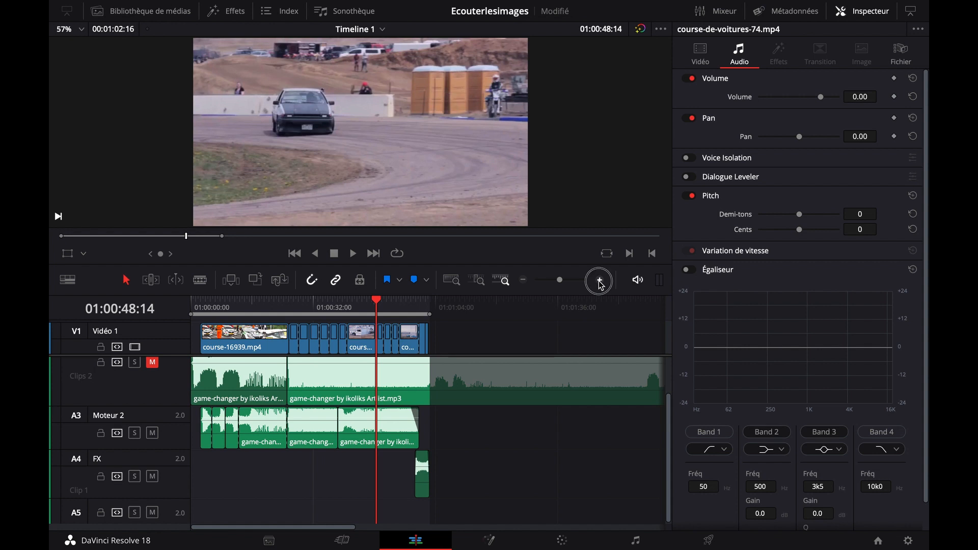
# Play the edit from about 01:00:38:15, where the last Moteur 2 music clip begins
pyautogui.moveTo(306, 528); pyautogui.dragTo(268, 529)
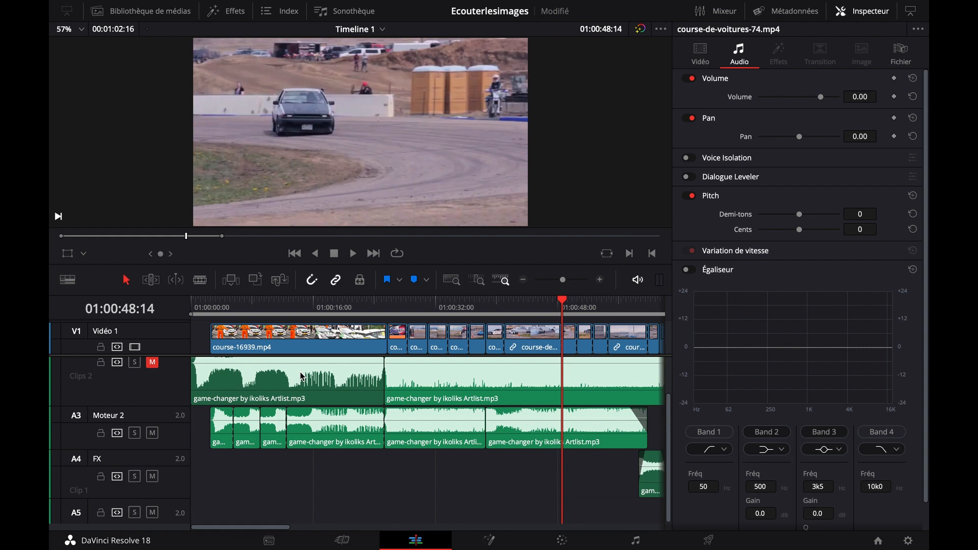
pyautogui.scroll(2, 302, 377)
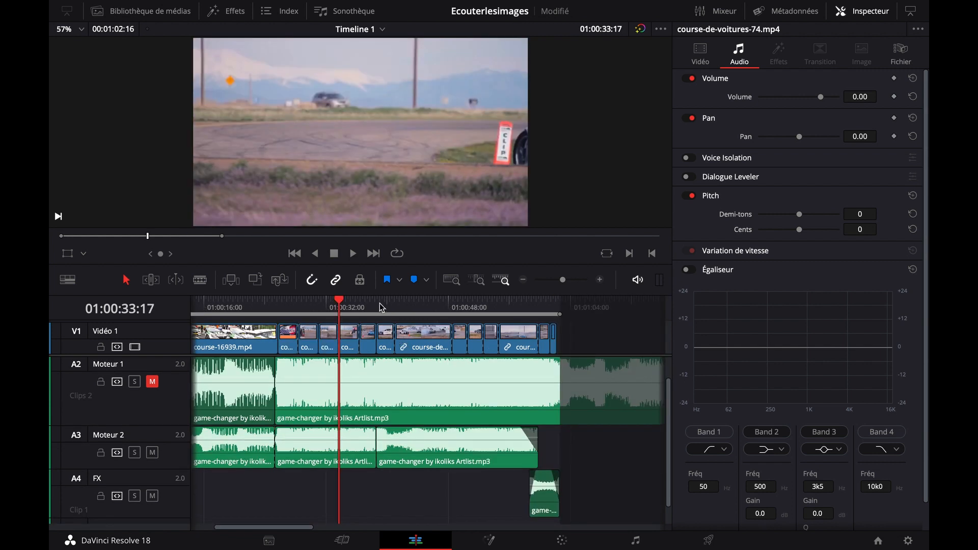
pyautogui.click(380, 304)
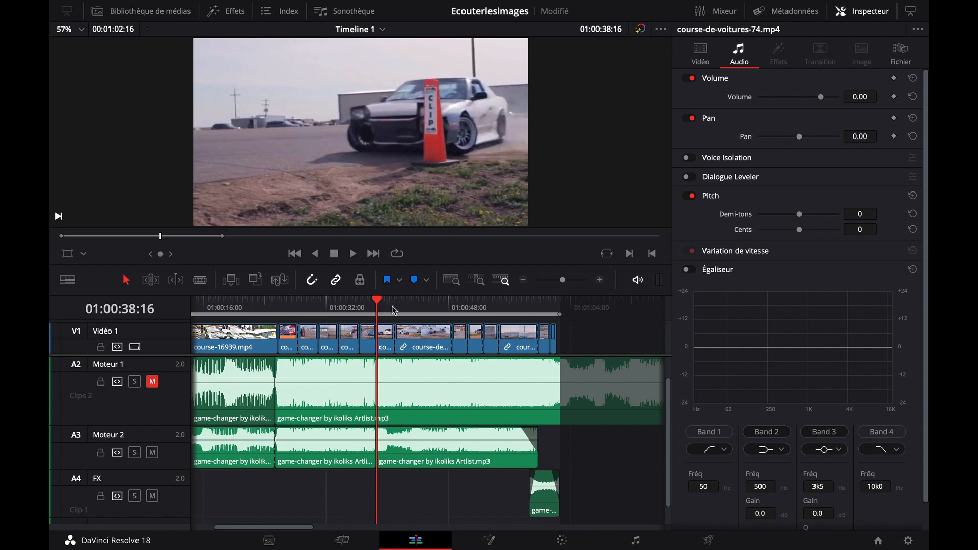
pyautogui.click(395, 304)
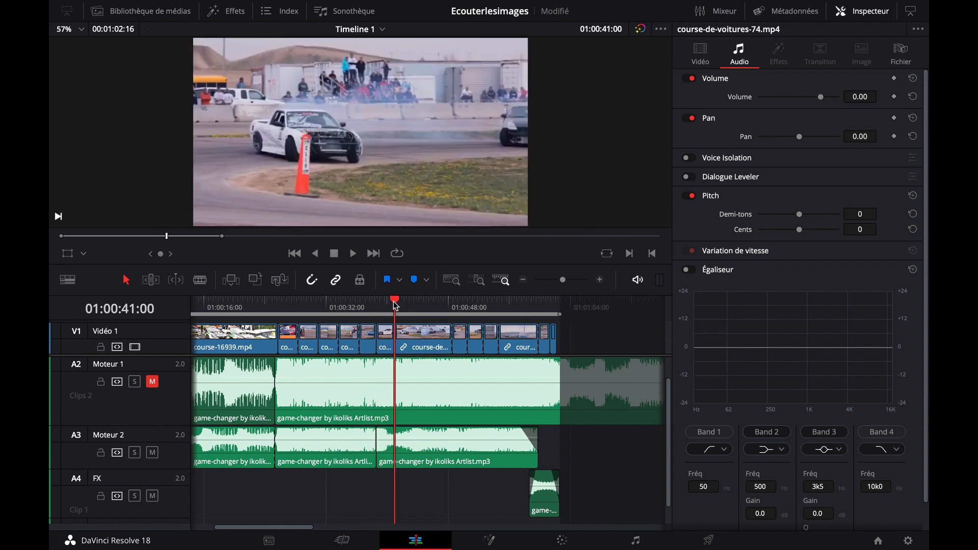
pyautogui.click(377, 305)
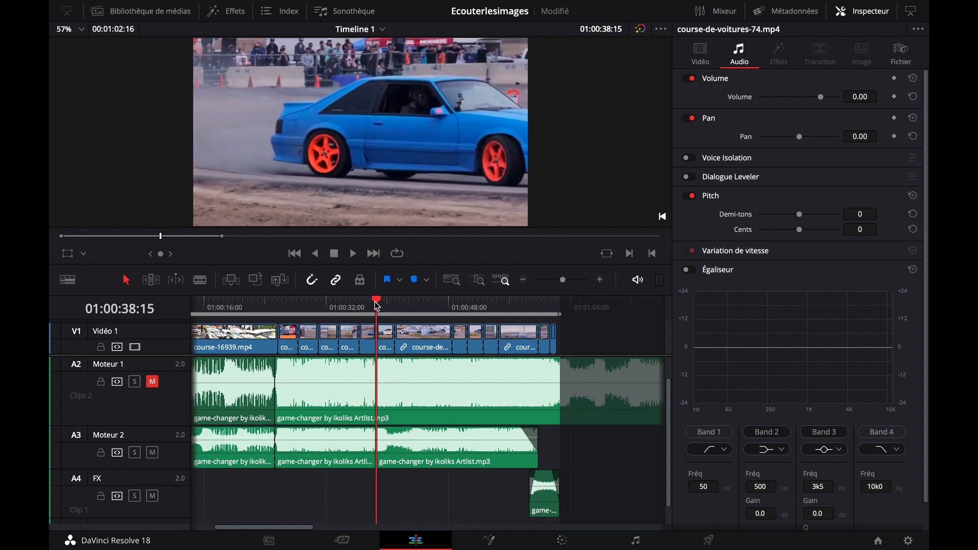
pyautogui.press('space')
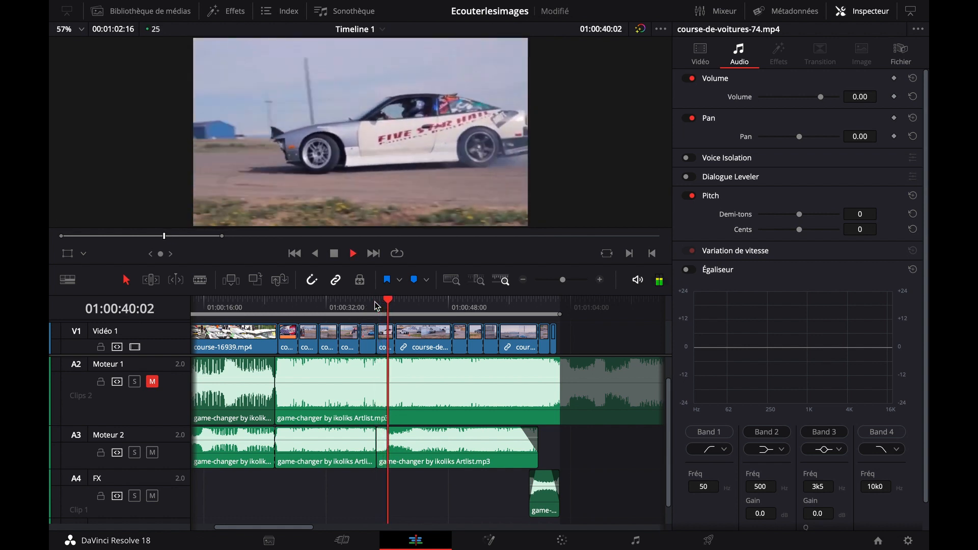
pyautogui.press('space')
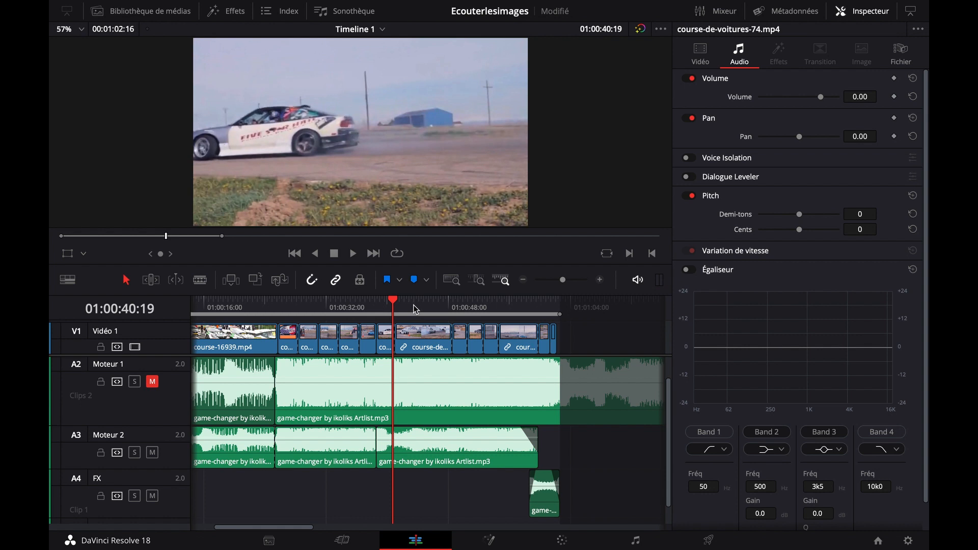
# Play the edit's ending from 01:00:54:15 through the FX music clip's fade-out
pyautogui.click(509, 312)
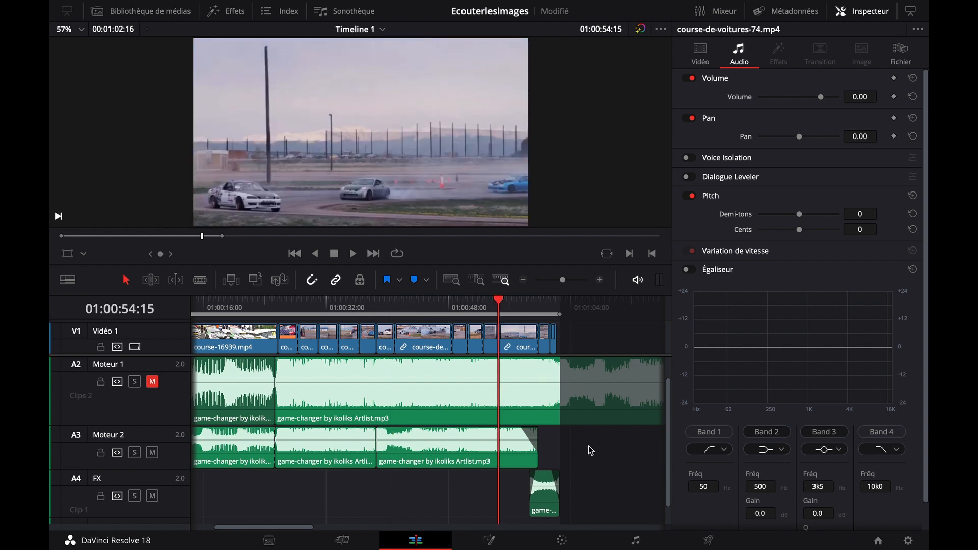
pyautogui.hscroll(5, 545, 438)
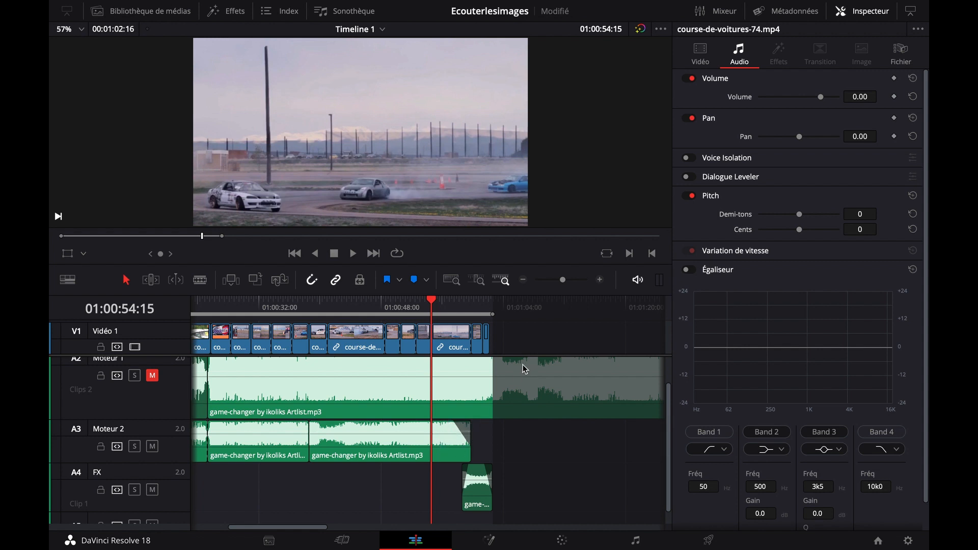
pyautogui.click(600, 280)
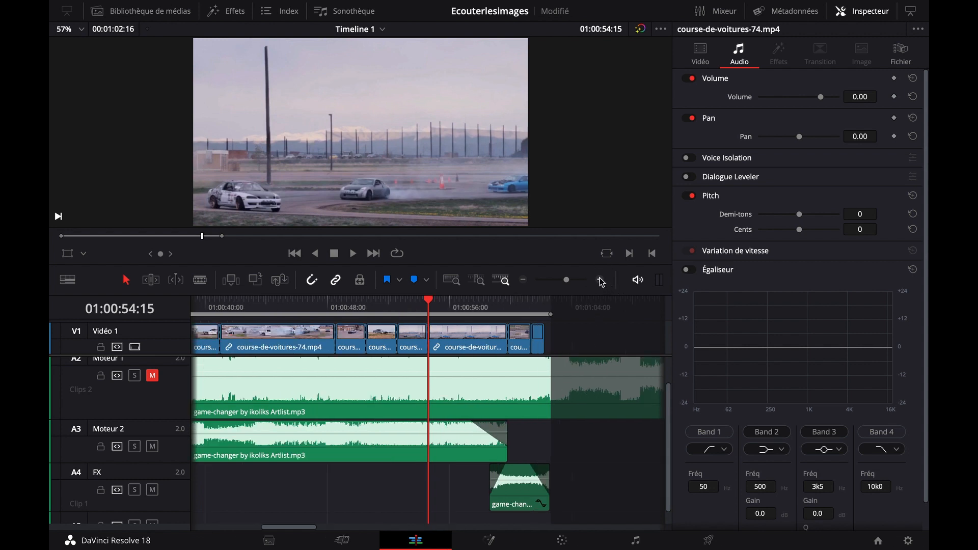
pyautogui.click(601, 280)
pyautogui.moveTo(490, 492); pyautogui.dragTo(424, 490)
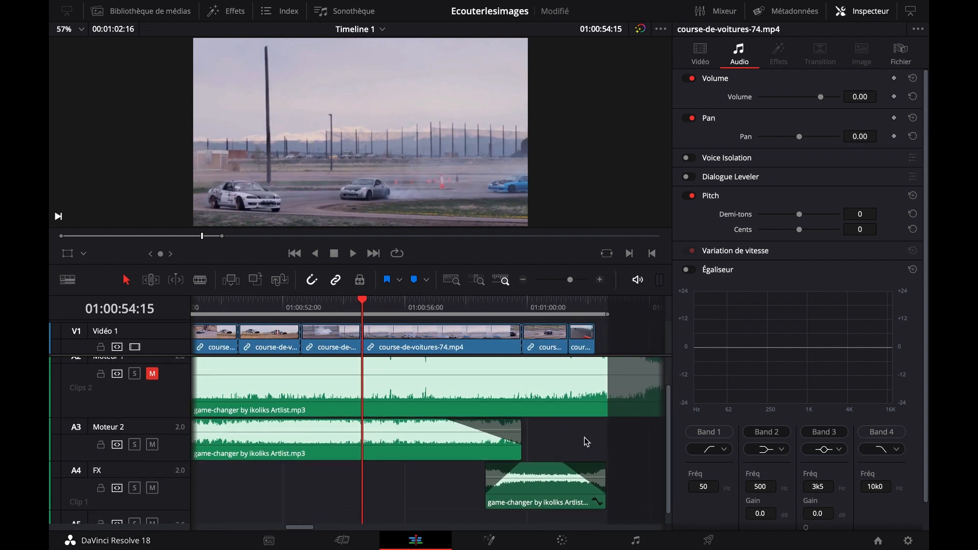
pyautogui.moveTo(587, 441); pyautogui.dragTo(521, 444)
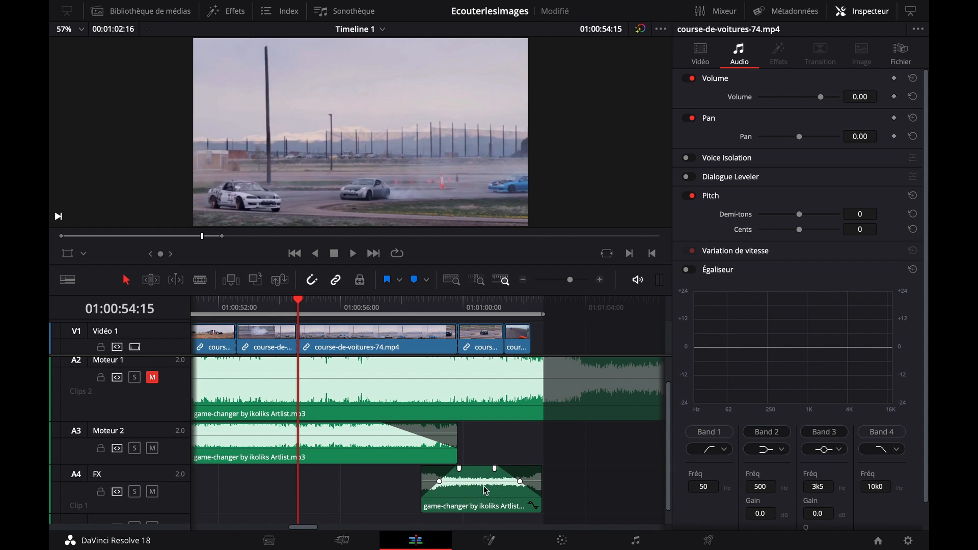
pyautogui.press('space')
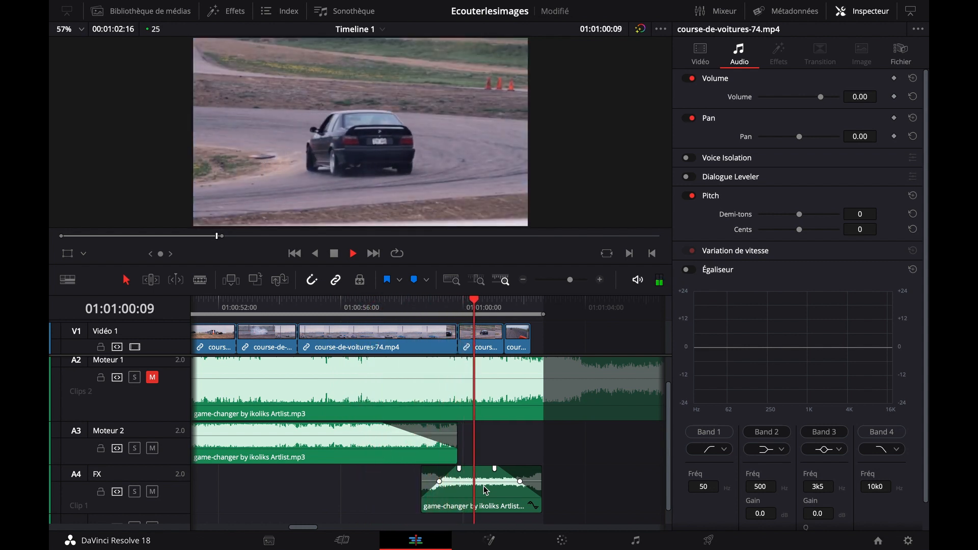
pyautogui.press('space')
pyautogui.click(486, 491)
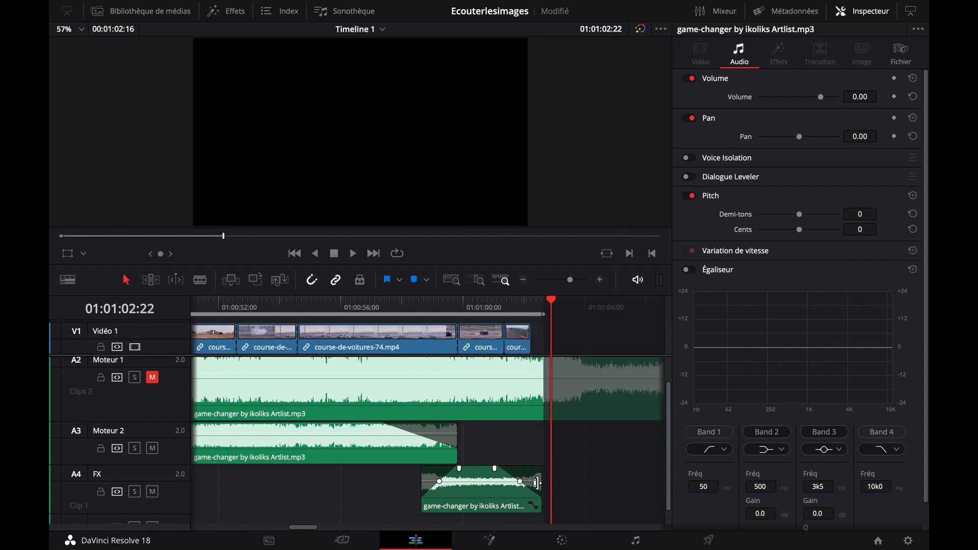
# Play the last video clip from 01:01:01:09 to compare its end with the FX music ending
pyautogui.click(504, 307)
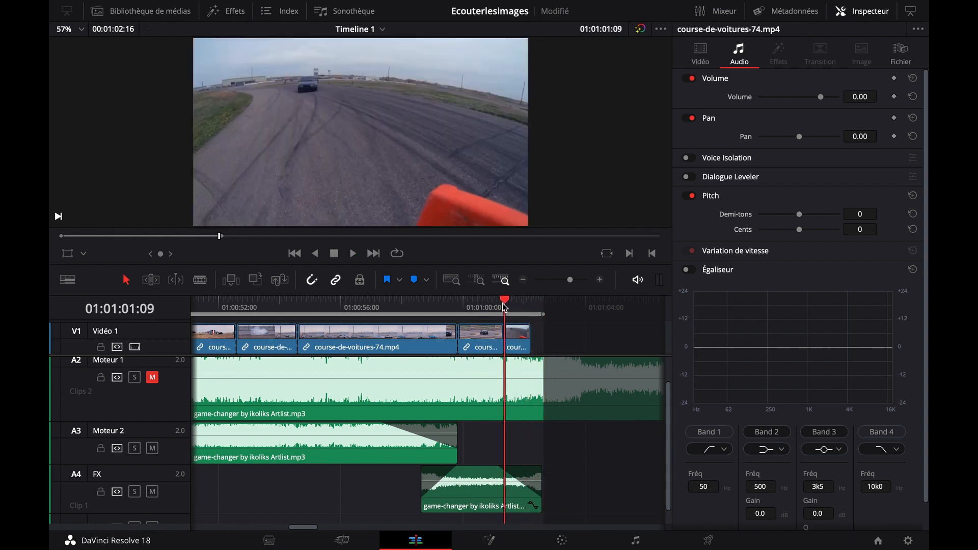
pyautogui.press('space')
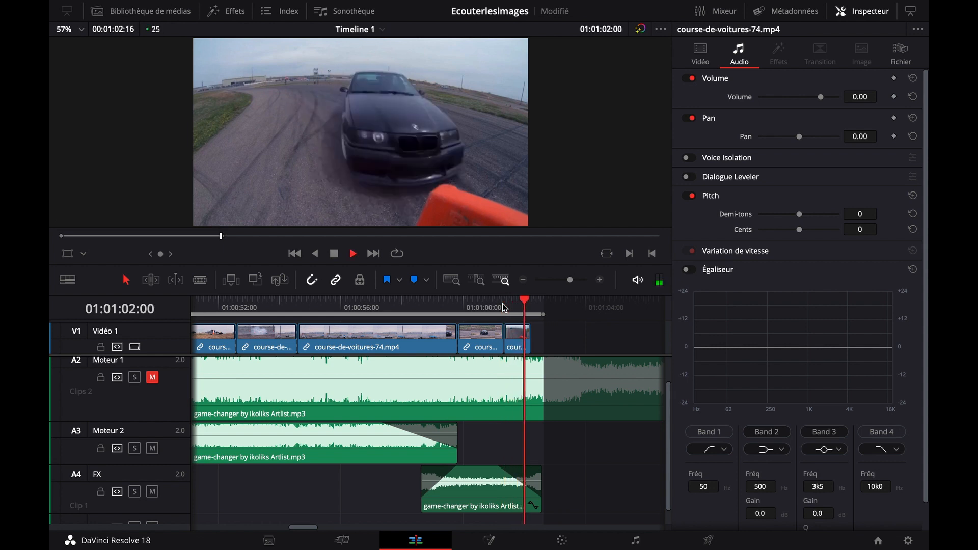
pyautogui.press('space')
pyautogui.press('Left')
pyautogui.press('Left')
pyautogui.press('Left')
pyautogui.press('Left')
pyautogui.press('Left')
pyautogui.press('Left')
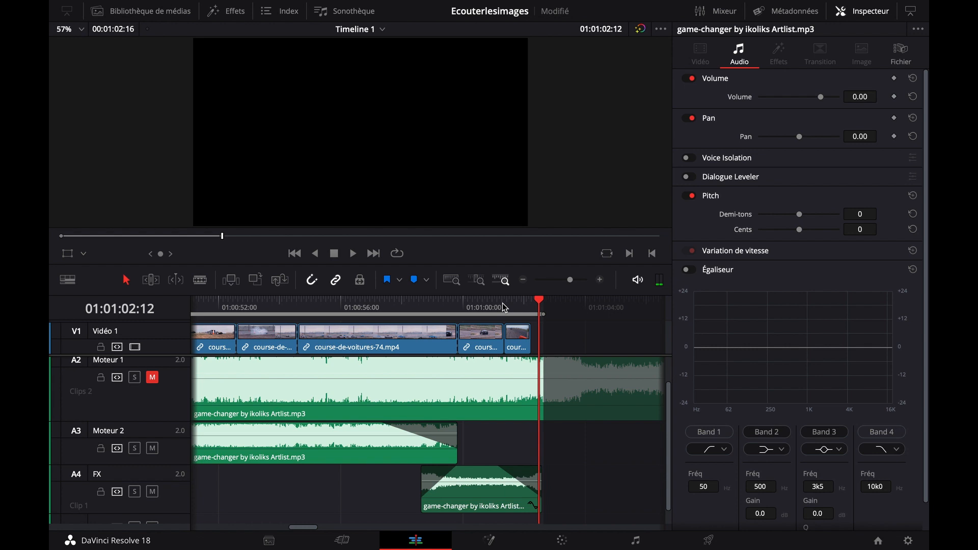
# Shift the last video clip to start at about 01:01:01:15 and extend the preceding clip's end to close the gap
pyautogui.moveTo(519, 343); pyautogui.dragTo(525, 342)
pyautogui.click(512, 307)
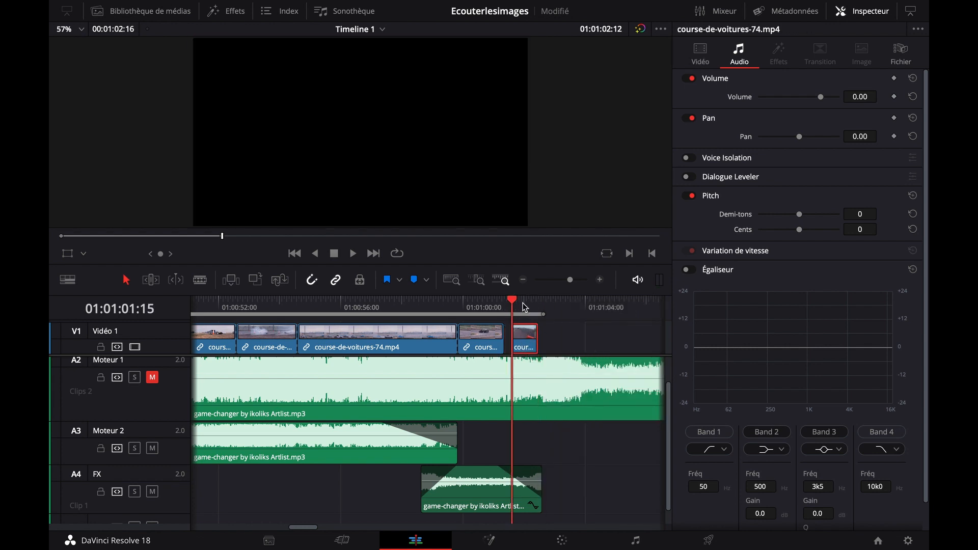
pyautogui.press('space')
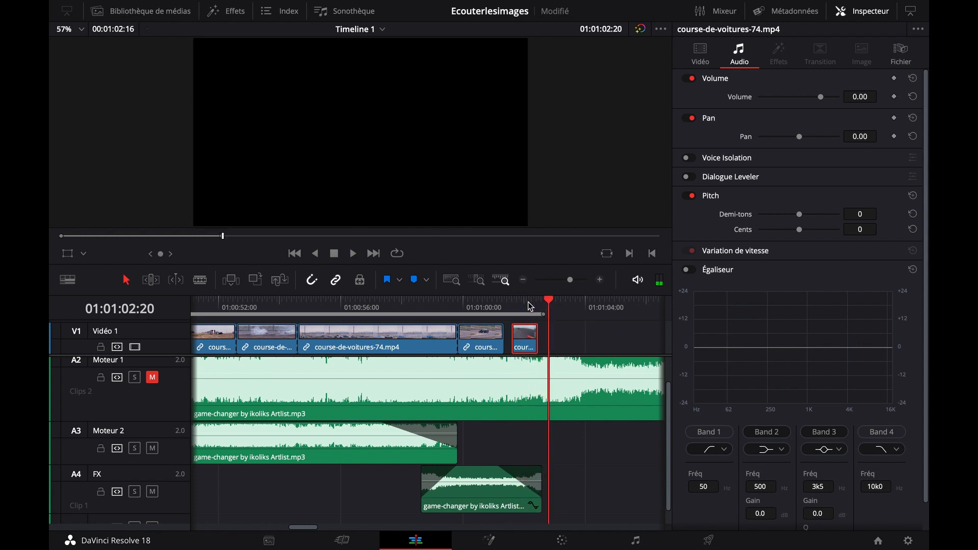
pyautogui.moveTo(503, 340); pyautogui.dragTo(505, 339)
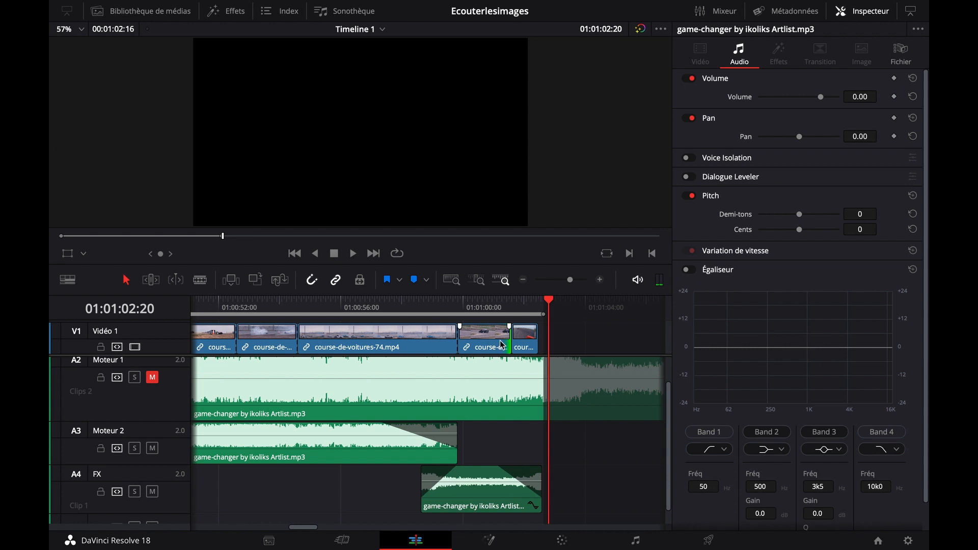
# Play the adjusted ending from about 01:00:59 and place the playhead at 01:01:02:01 within the last clip
pyautogui.click(434, 305)
pyautogui.press('space')
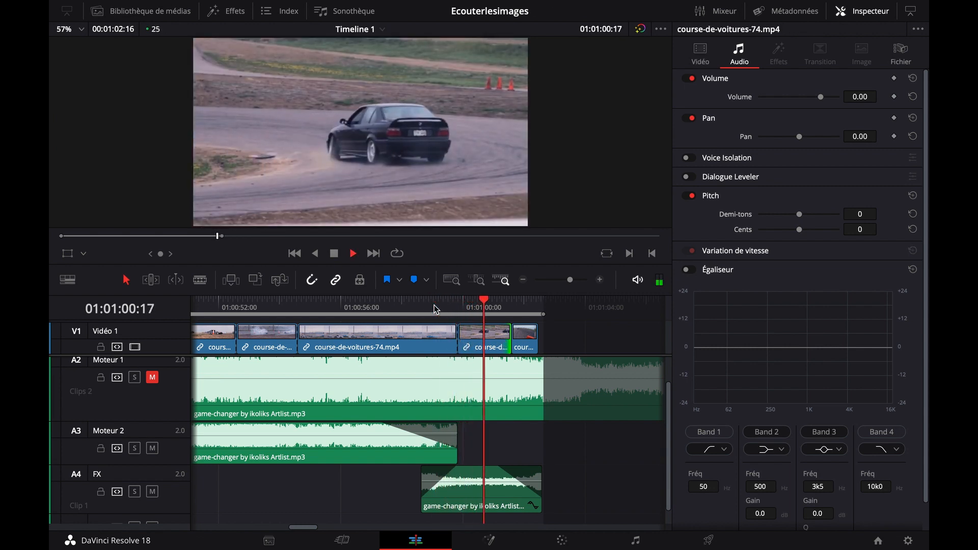
pyautogui.press('space')
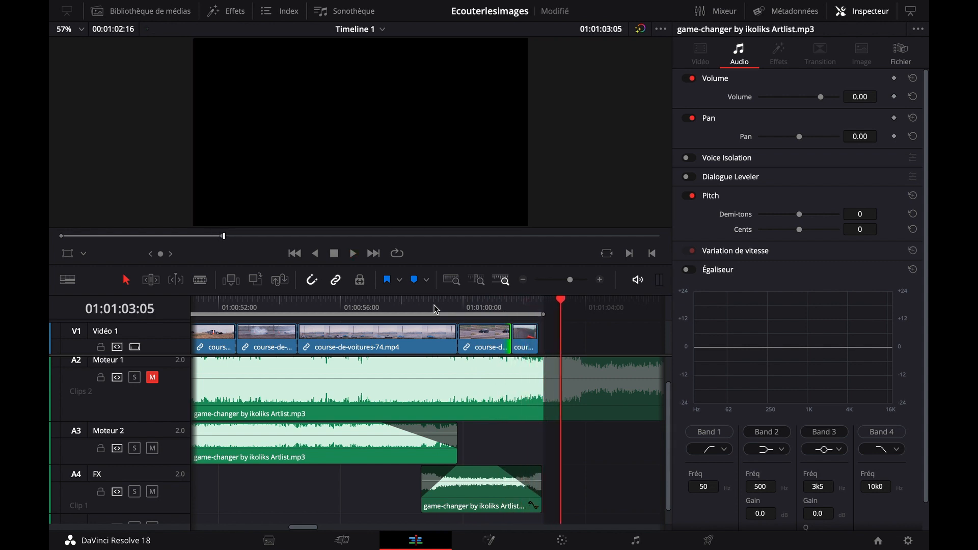
pyautogui.click(521, 305)
pyautogui.click(525, 303)
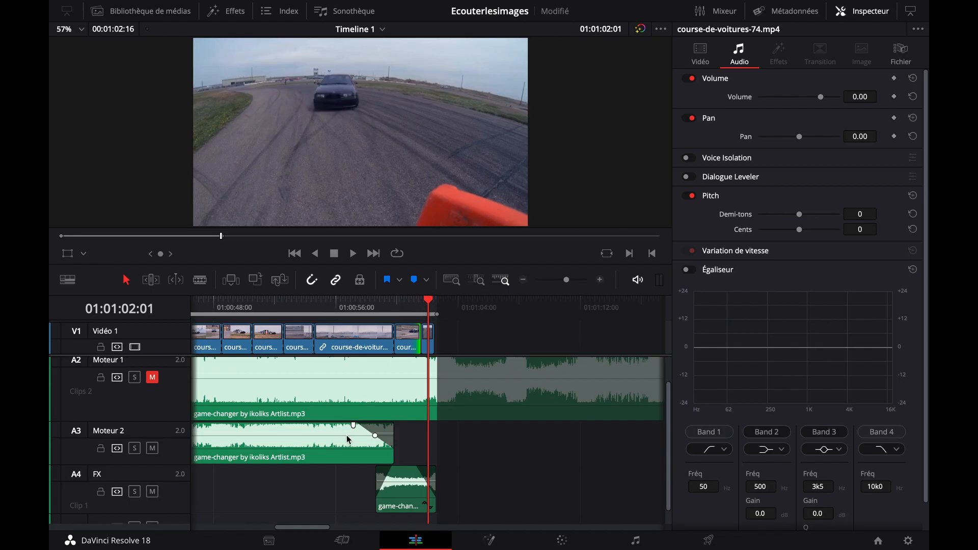
# Place the airstrike-143106.mp3 clip on the FX track at about 01:01:14, beyond the end of the edit
pyautogui.moveTo(512, 455)
pyautogui.mouseDown()
pyautogui.moveTo(355, 450)
pyautogui.moveTo(429, 469)
pyautogui.moveTo(305, 470)
pyautogui.mouseUp()
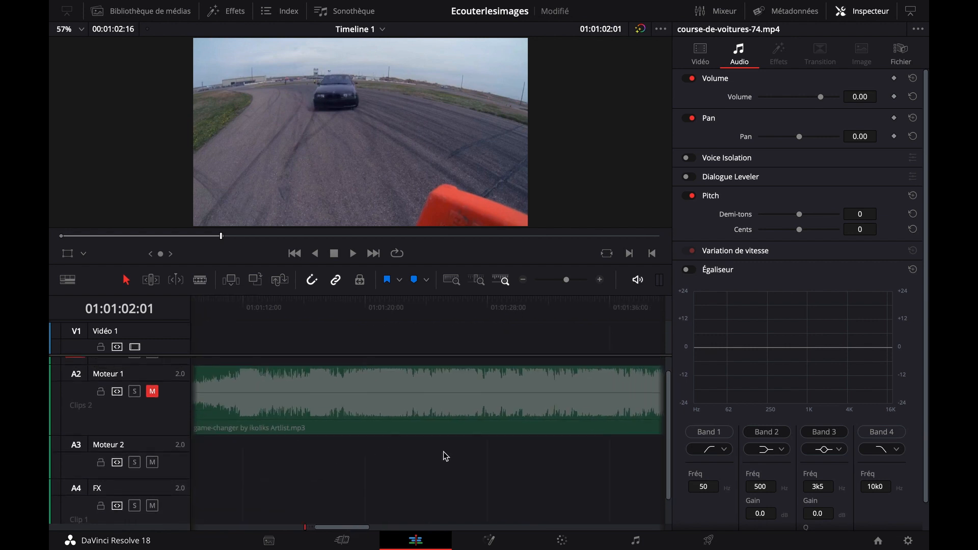
pyautogui.moveTo(444, 452); pyautogui.dragTo(405, 431)
pyautogui.moveTo(429, 391); pyautogui.dragTo(422, 388)
pyautogui.moveTo(443, 436); pyautogui.dragTo(285, 440)
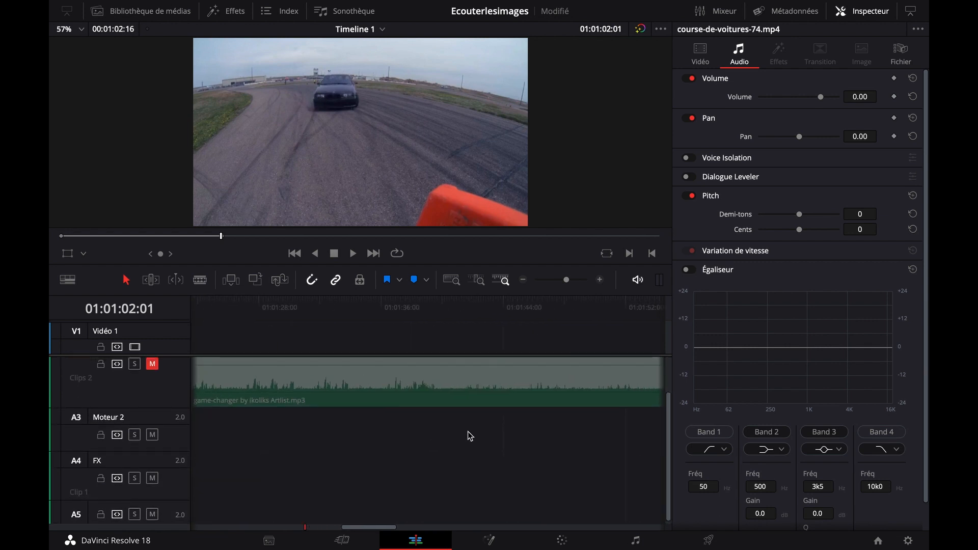
pyautogui.click(523, 280)
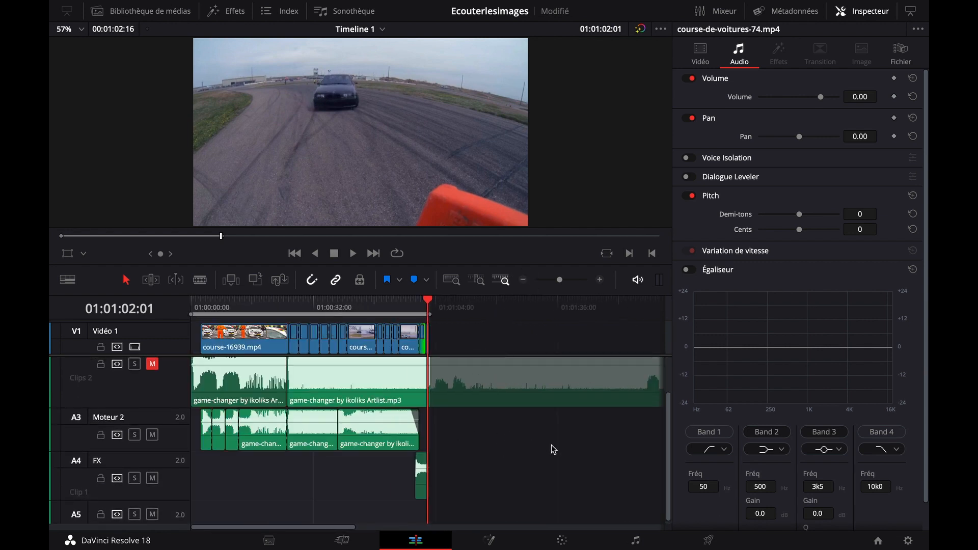
pyautogui.moveTo(552, 450); pyautogui.dragTo(396, 438)
pyautogui.moveTo(553, 427); pyautogui.dragTo(321, 473)
pyautogui.moveTo(397, 466); pyautogui.dragTo(589, 448)
pyautogui.moveTo(528, 478); pyautogui.dragTo(481, 484)
# Listen to the airstrike-143106.mp3 sound twice from about 01:01:14
pyautogui.click(475, 308)
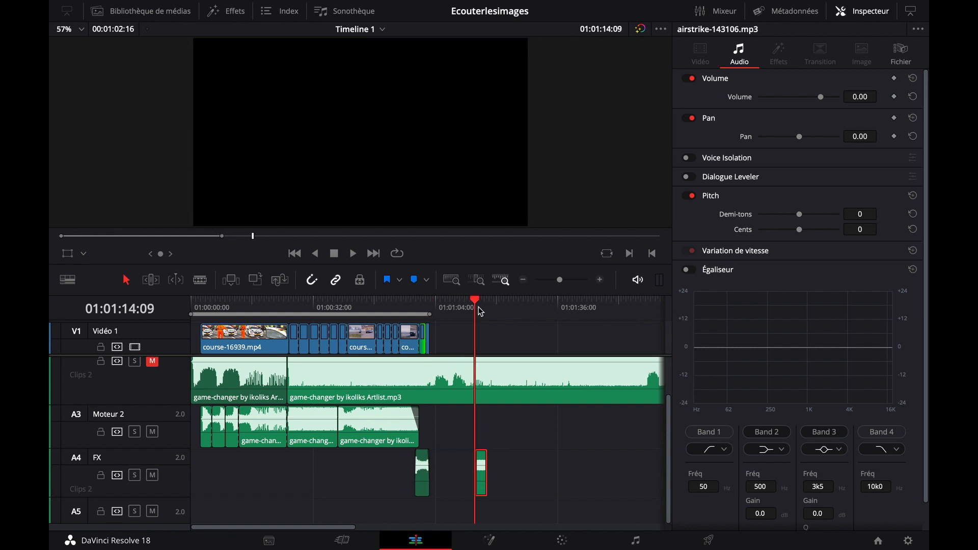
pyautogui.press('space')
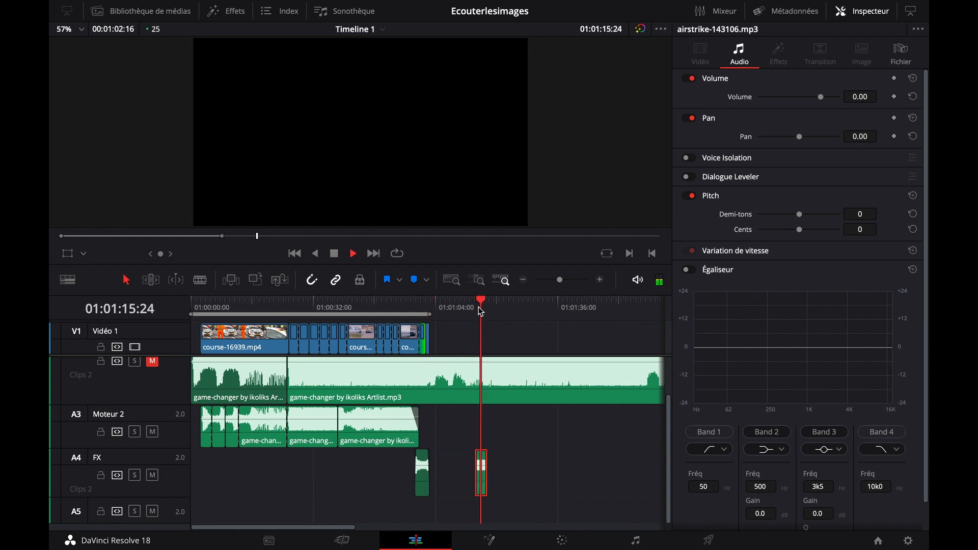
pyautogui.press('space')
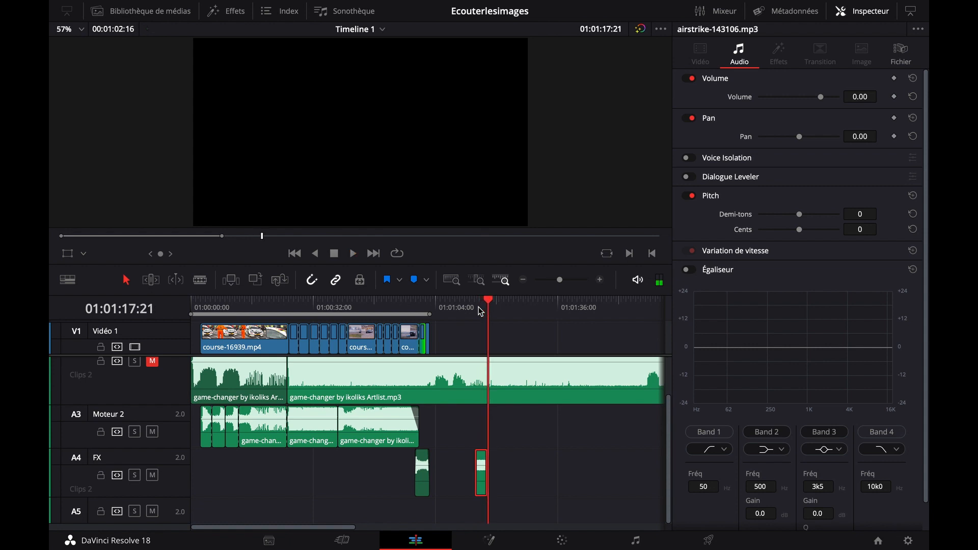
pyautogui.click(478, 306)
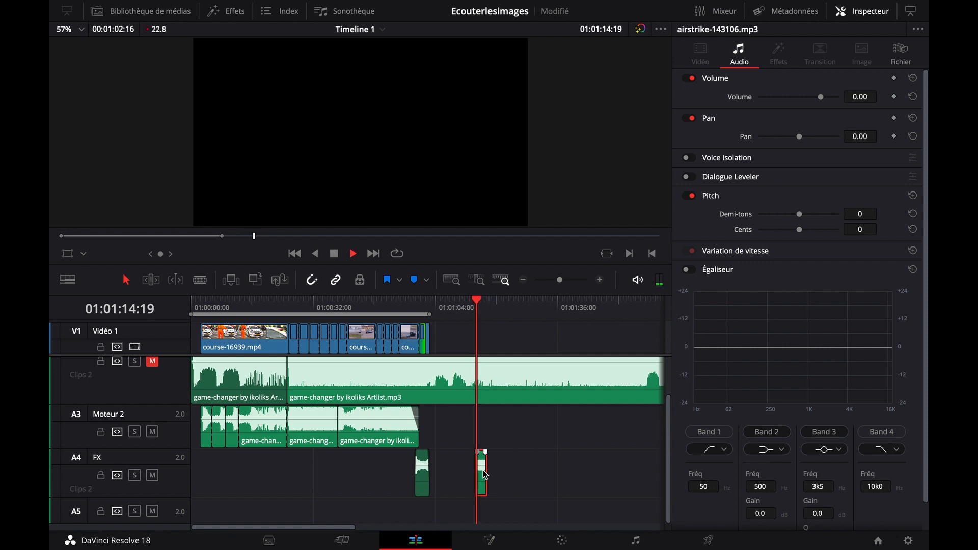
pyautogui.press('space')
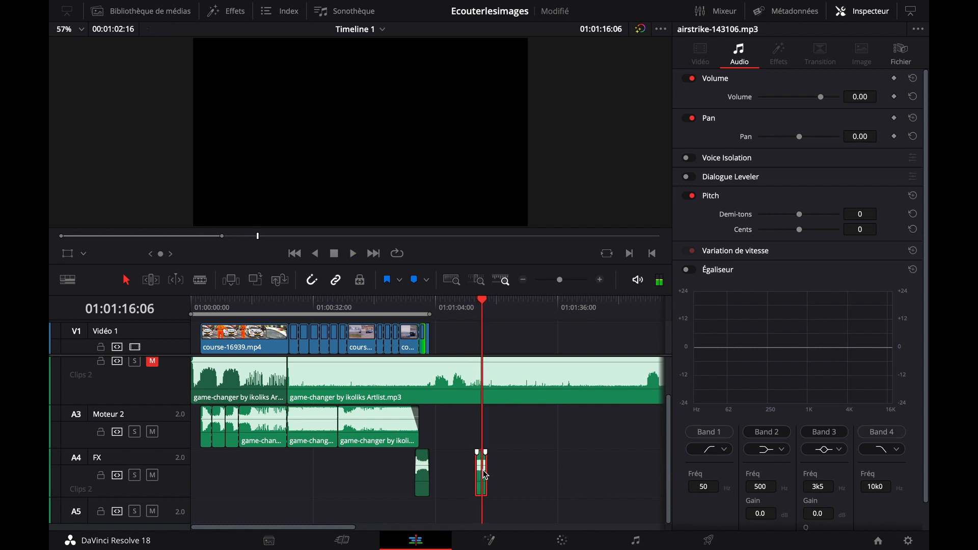
# Move the airstrike-143106.mp3 clip along the FX track to about 01:00:45, ahead of the FX music clip
pyautogui.click(482, 474)
pyautogui.moveTo(481, 475); pyautogui.dragTo(453, 477)
pyautogui.click(347, 305)
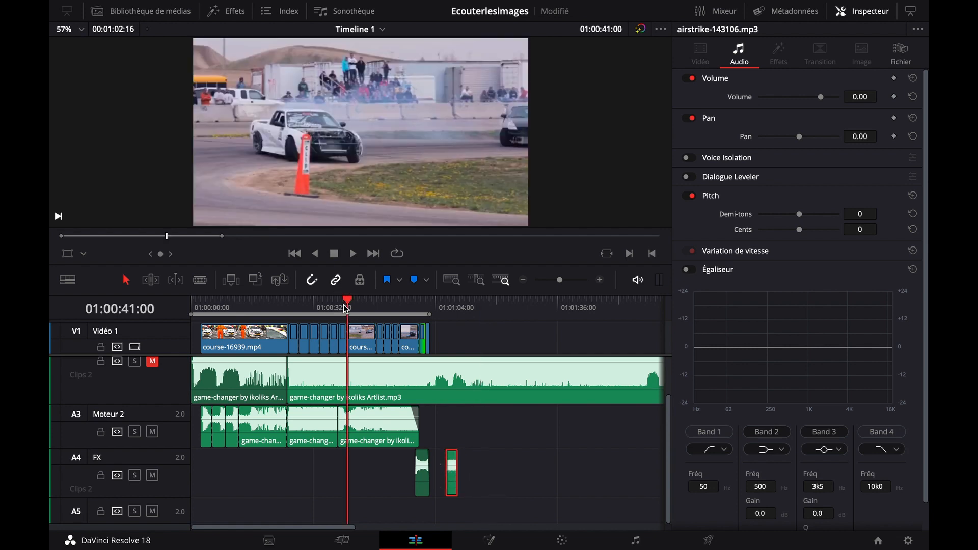
pyautogui.click(600, 280)
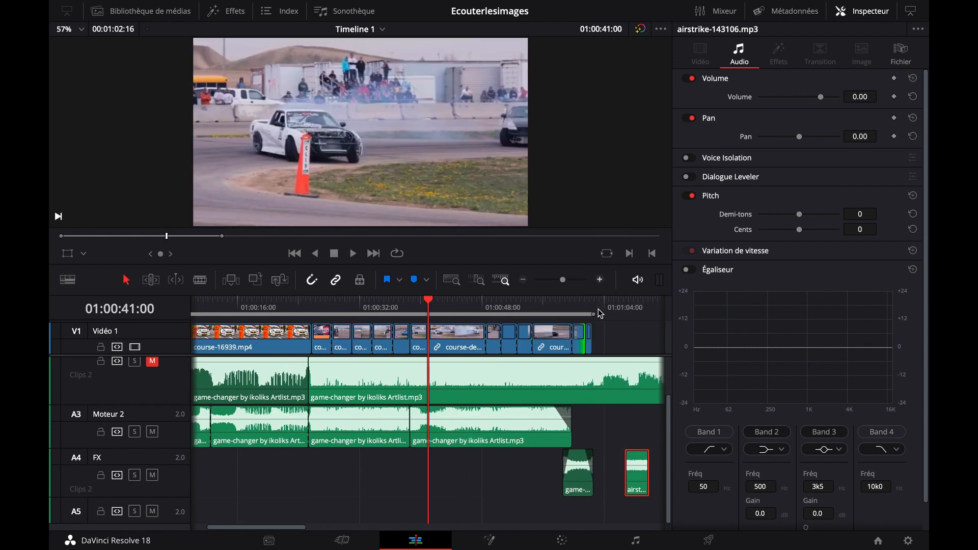
pyautogui.hscroll(2, 611, 433)
pyautogui.moveTo(606, 481); pyautogui.dragTo(441, 490)
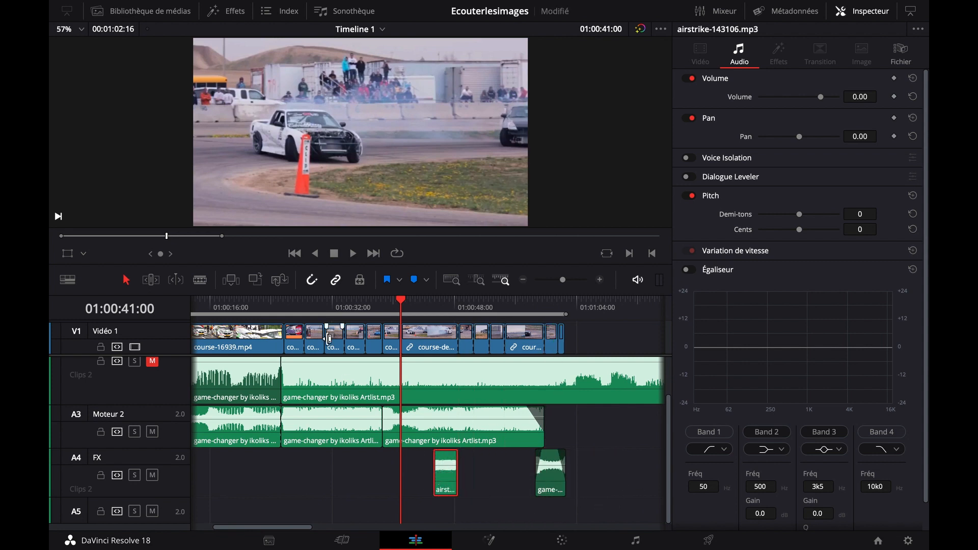
# Play the race footage from about 01:00:38:15 to 01:00:42:03 to look for a spot for the airstrike sound
pyautogui.click(323, 300)
pyautogui.hscroll(-3, 402, 355)
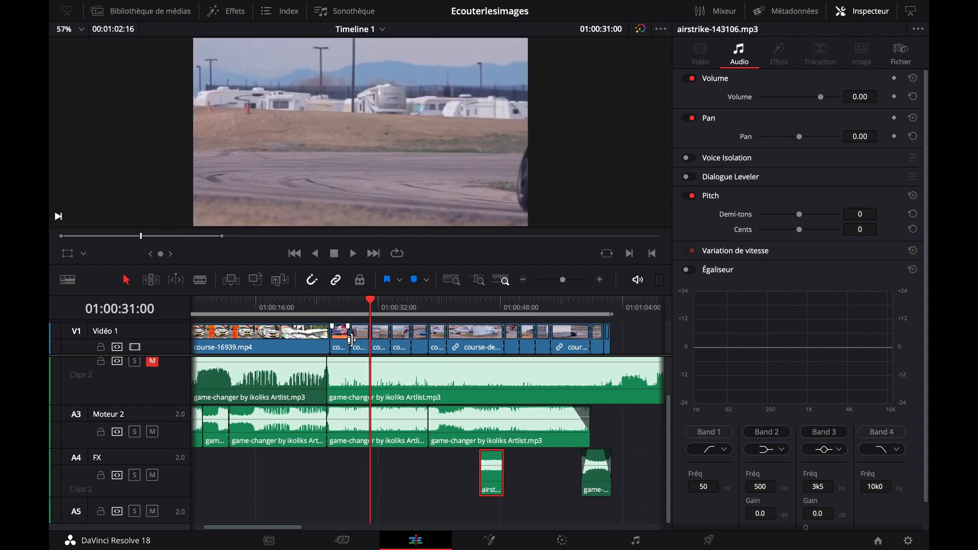
pyautogui.hscroll(-1, 402, 355)
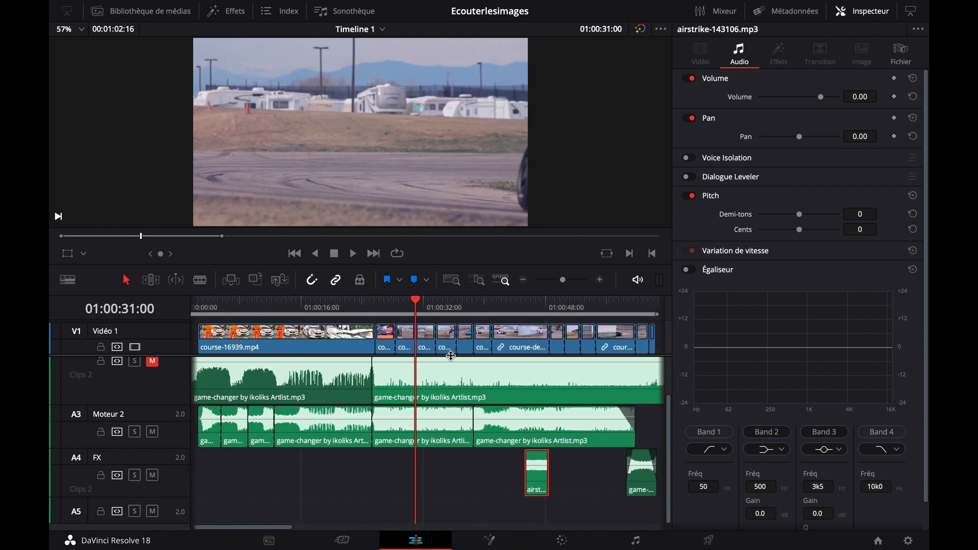
pyautogui.hscroll(3, 404, 359)
pyautogui.click(418, 315)
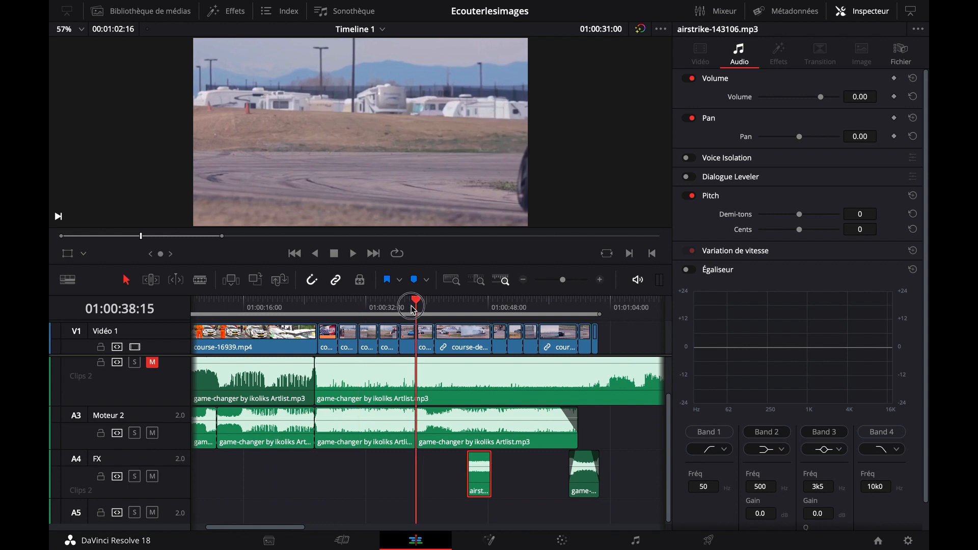
pyautogui.press('space')
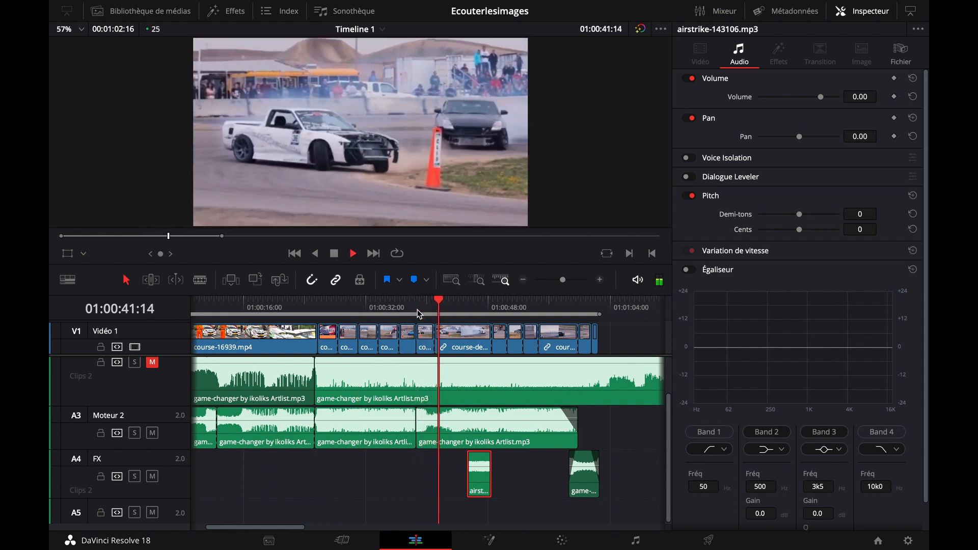
pyautogui.press('space')
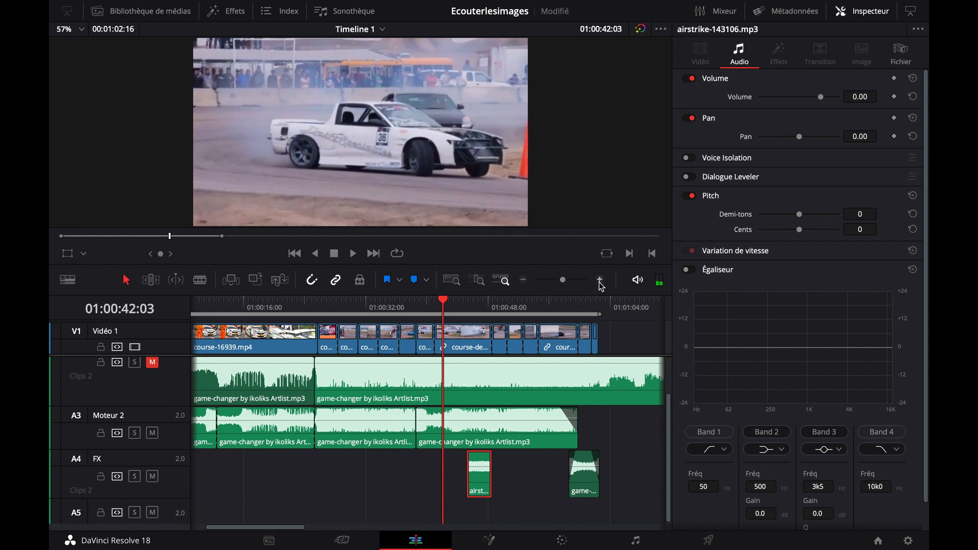
# Move the airstrike-143106.mp3 clip along the FX track so it starts at 01:00:40:05
pyautogui.click(600, 279)
pyautogui.click(599, 280)
pyautogui.moveTo(551, 476); pyautogui.dragTo(380, 478)
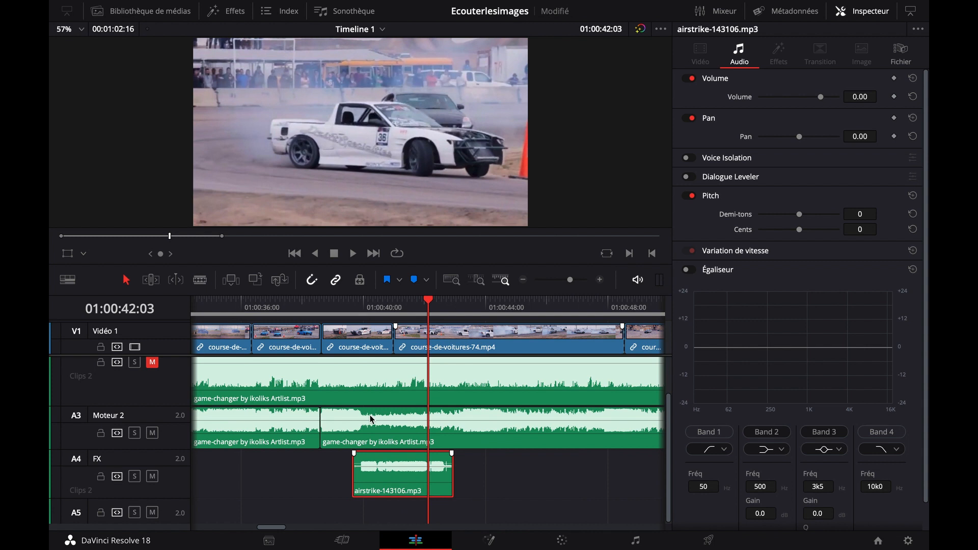
pyautogui.click(360, 311)
pyautogui.click(370, 312)
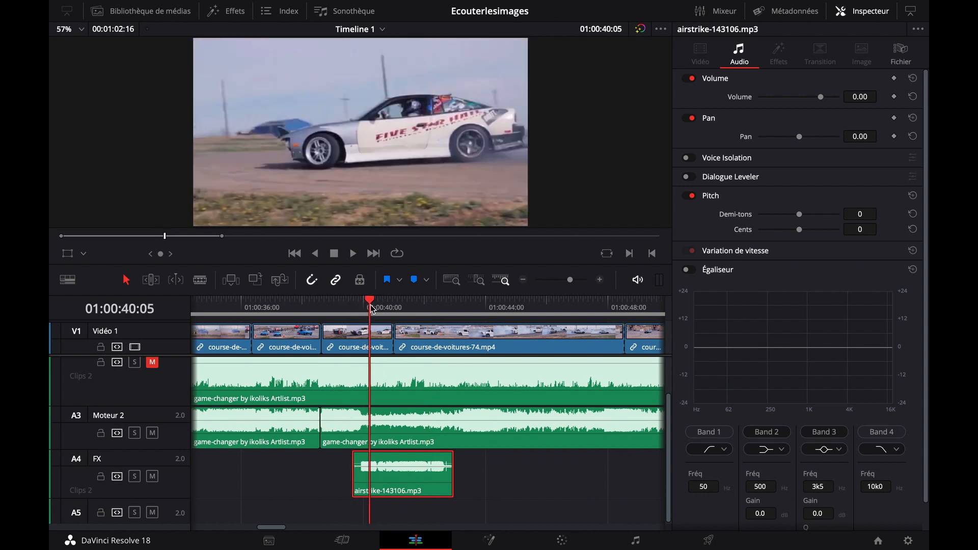
pyautogui.moveTo(389, 473); pyautogui.dragTo(397, 472)
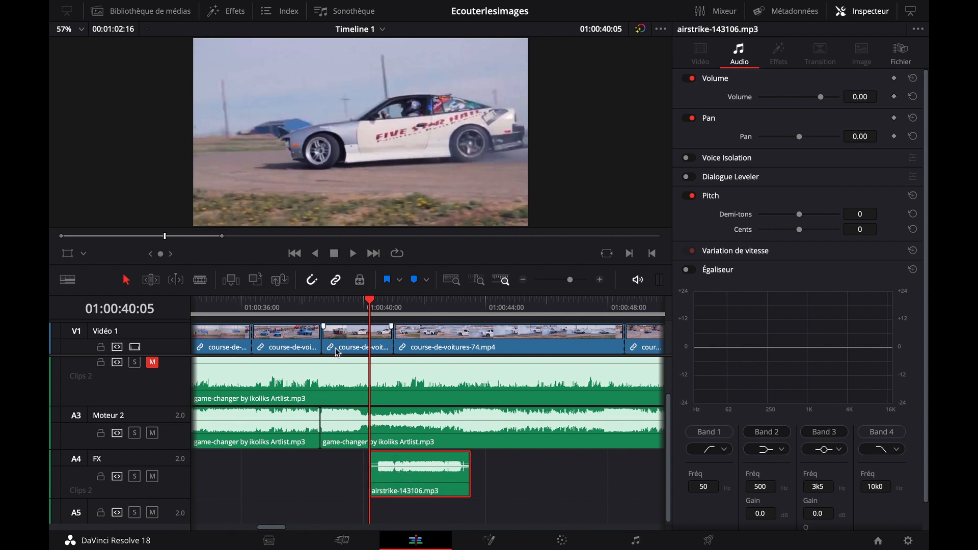
# Play the sequence from about 01:00:38 to 01:00:45 to hear the airstrike sound against the footage
pyautogui.click(306, 309)
pyautogui.press('space')
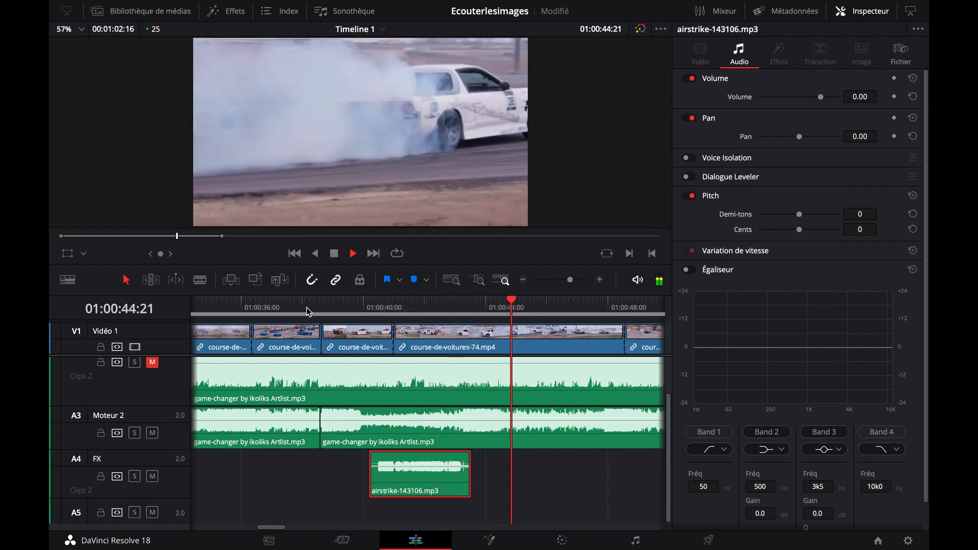
pyautogui.press('space')
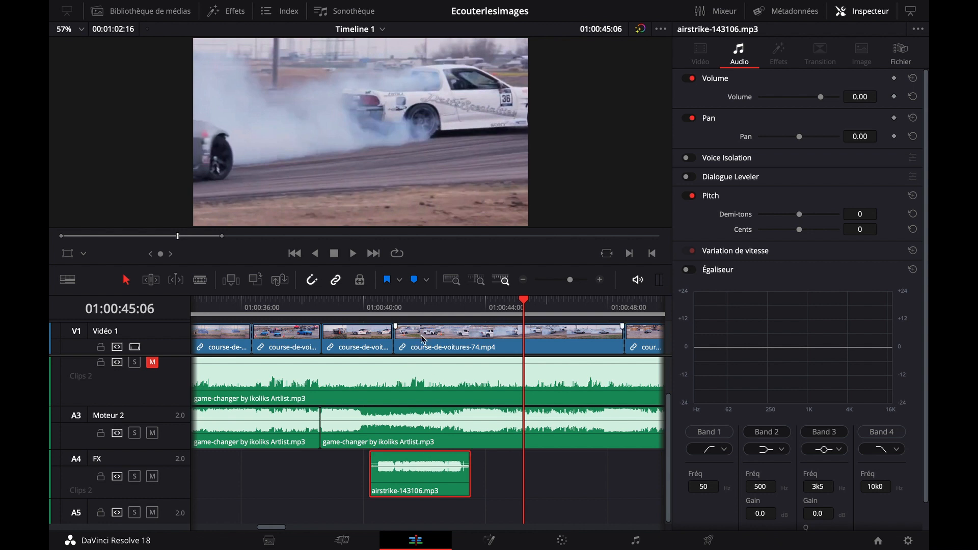
# Mark a playback range around the airstrike clip, with the in point at 01:00:40:05 and the out point at 01:00:43:15
pyautogui.click(407, 304)
pyautogui.click(369, 305)
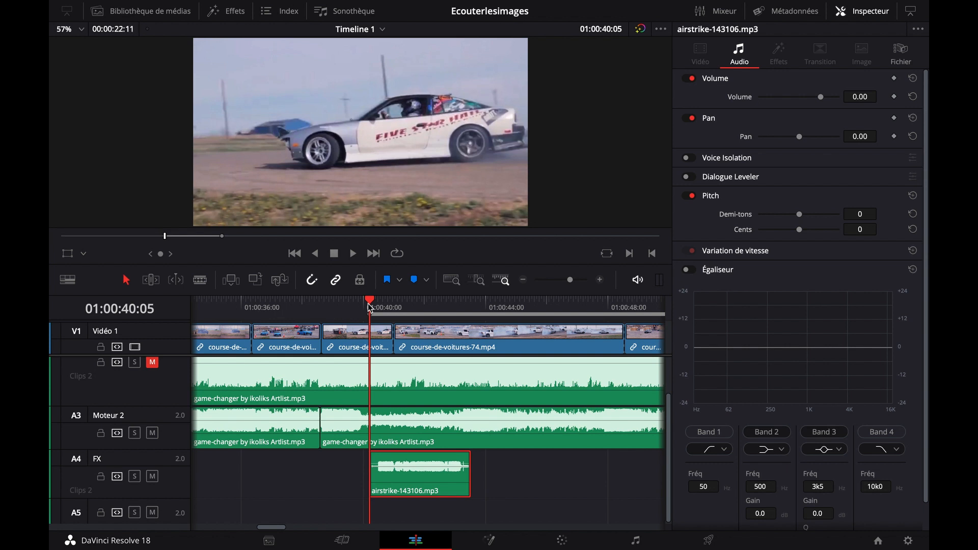
pyautogui.click(473, 307)
pyautogui.press('o')
pyautogui.click(424, 306)
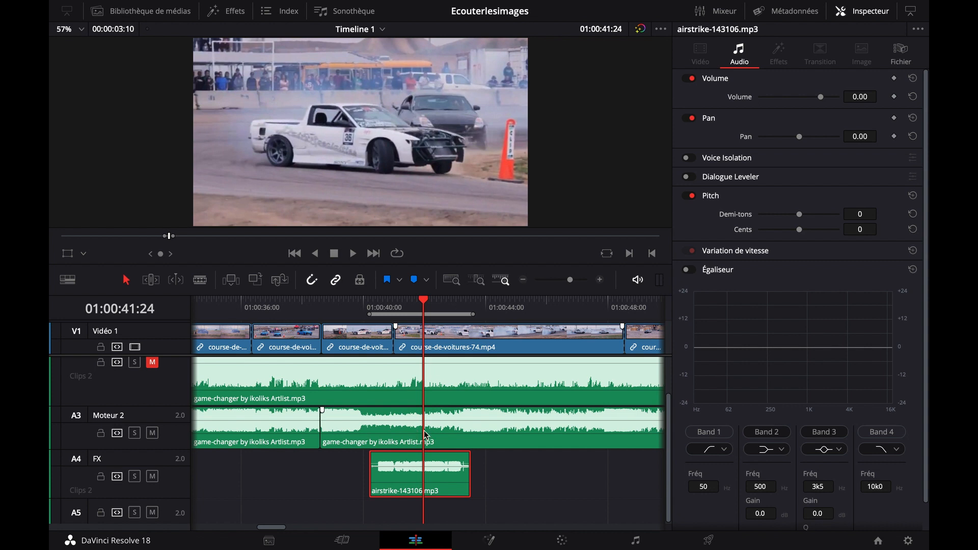
# Switch to the Fairlight page and enlarge the Moteur 2 and FX tracks until their waveforms show
pyautogui.click(478, 431)
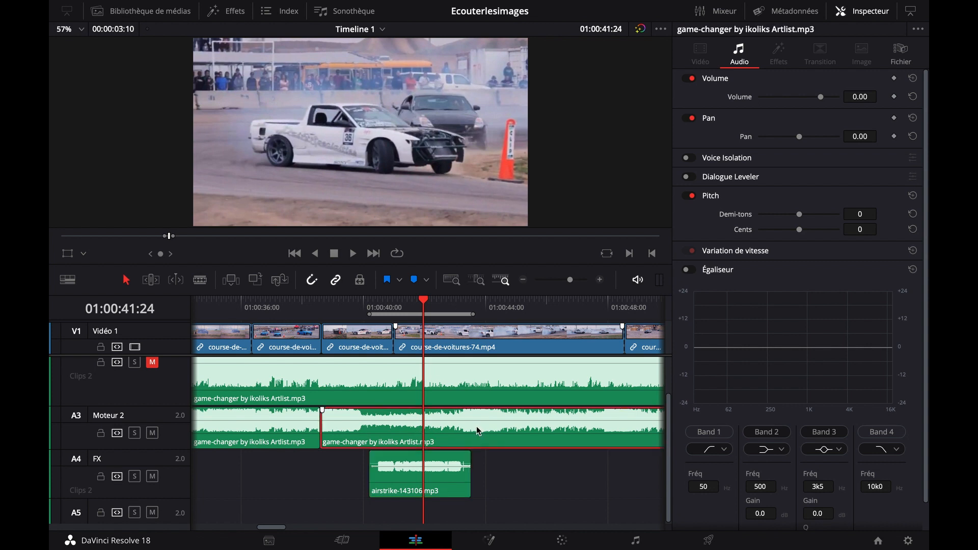
pyautogui.click(640, 540)
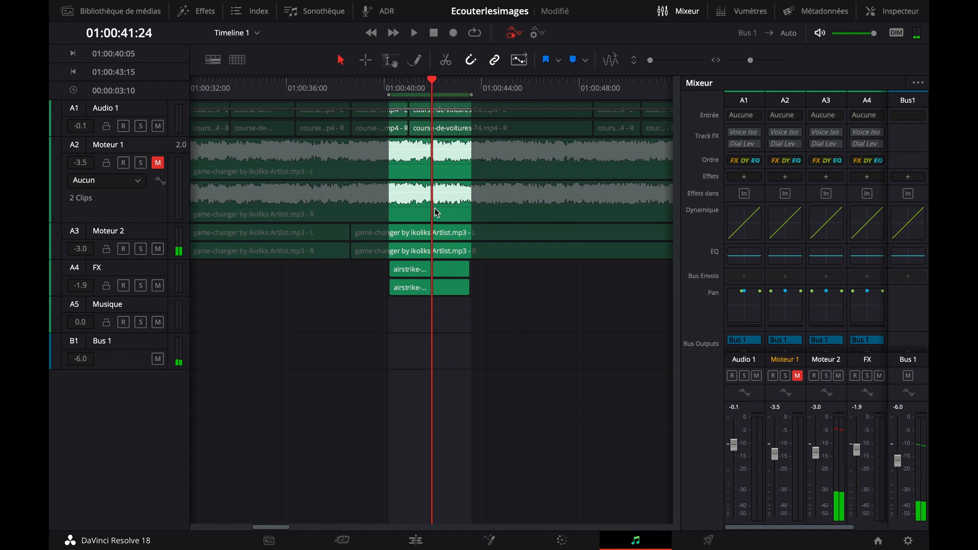
pyautogui.moveTo(158, 259); pyautogui.dragTo(164, 320)
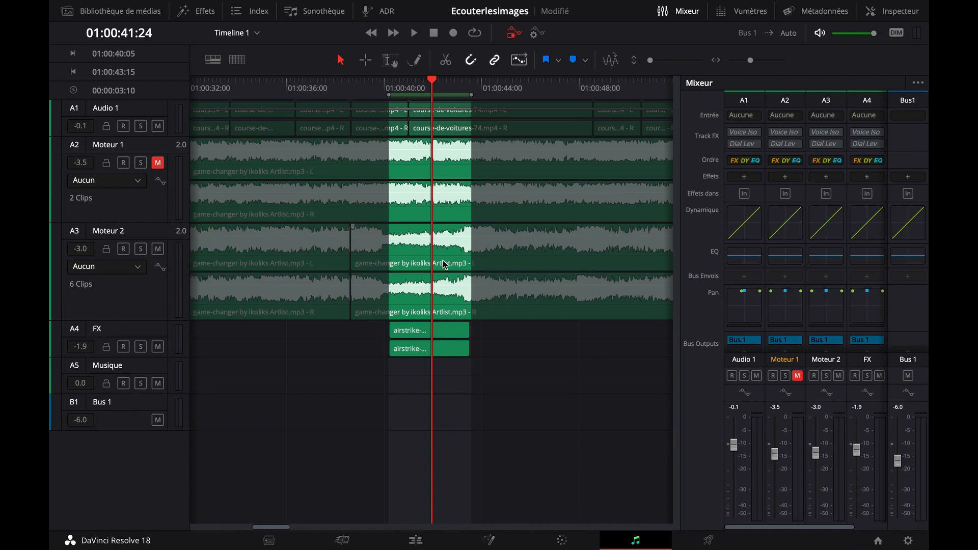
pyautogui.click(408, 97)
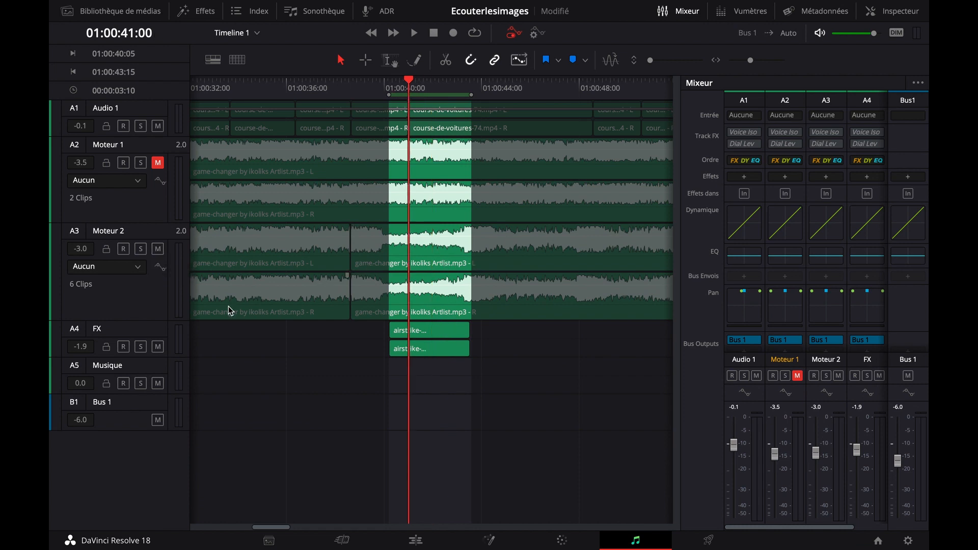
pyautogui.moveTo(163, 357); pyautogui.dragTo(170, 384)
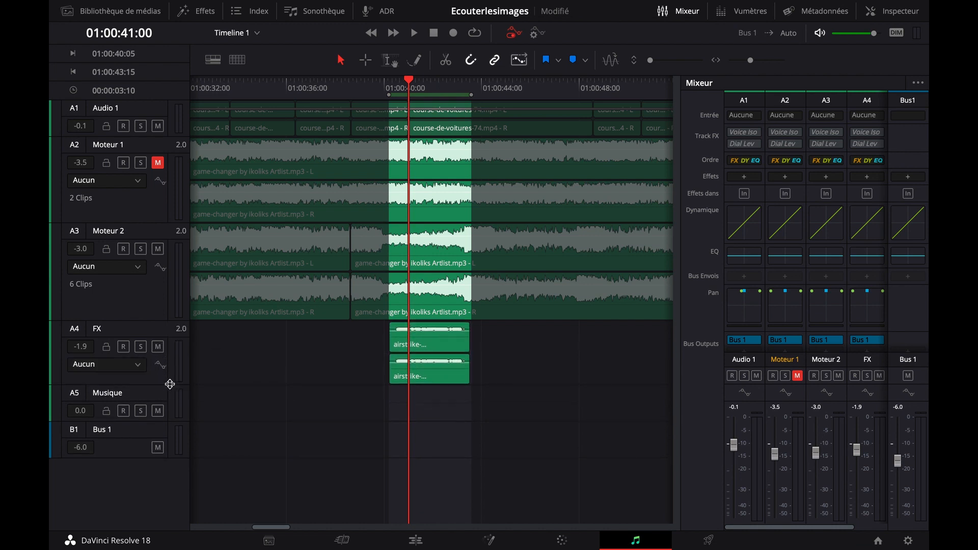
# Solo the FX track and insert the VST equalizer TDR Nova on it
pyautogui.click(142, 348)
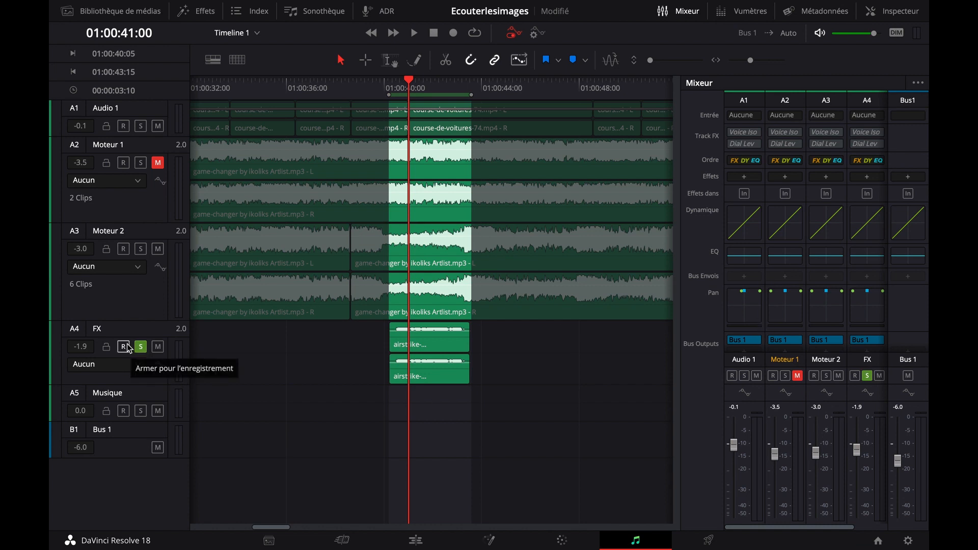
pyautogui.click(867, 177)
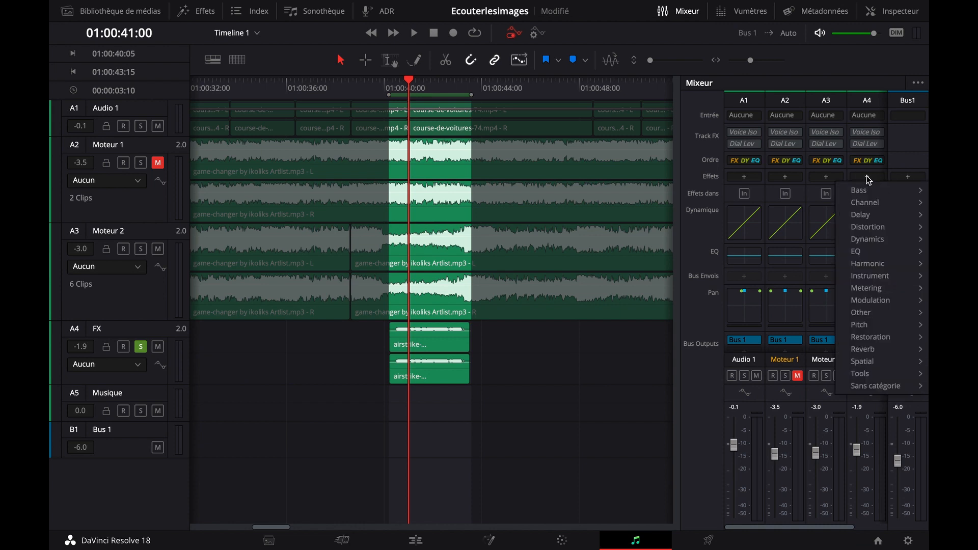
pyautogui.moveTo(877, 254)
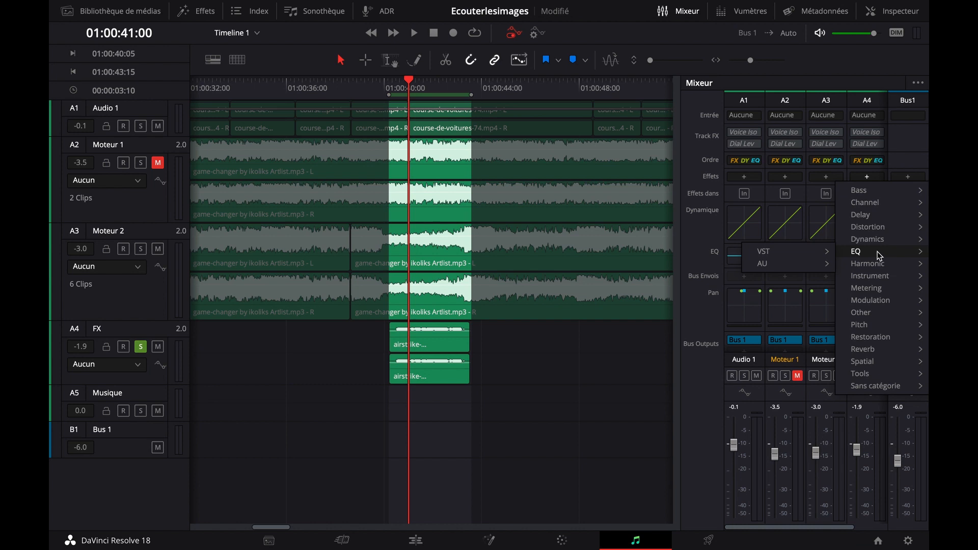
pyautogui.moveTo(803, 253)
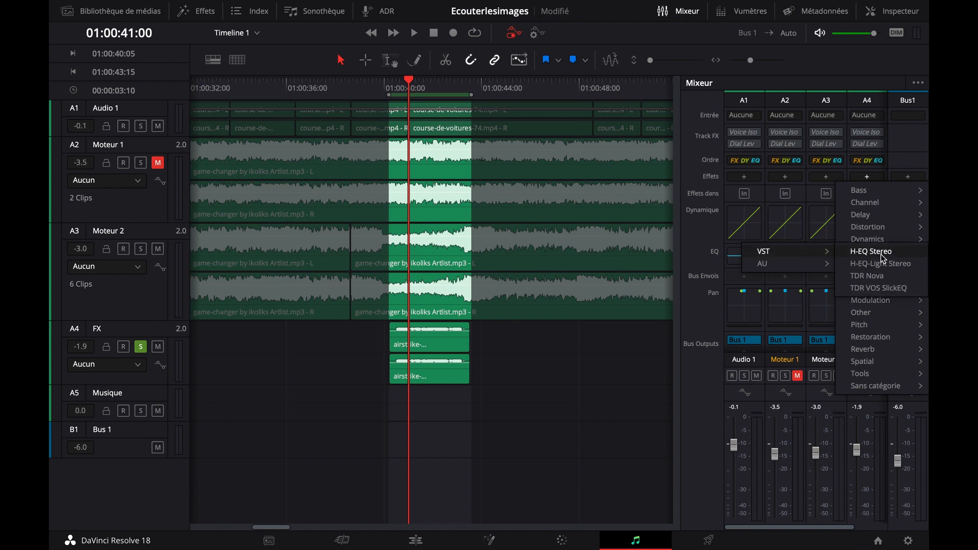
pyautogui.click(884, 276)
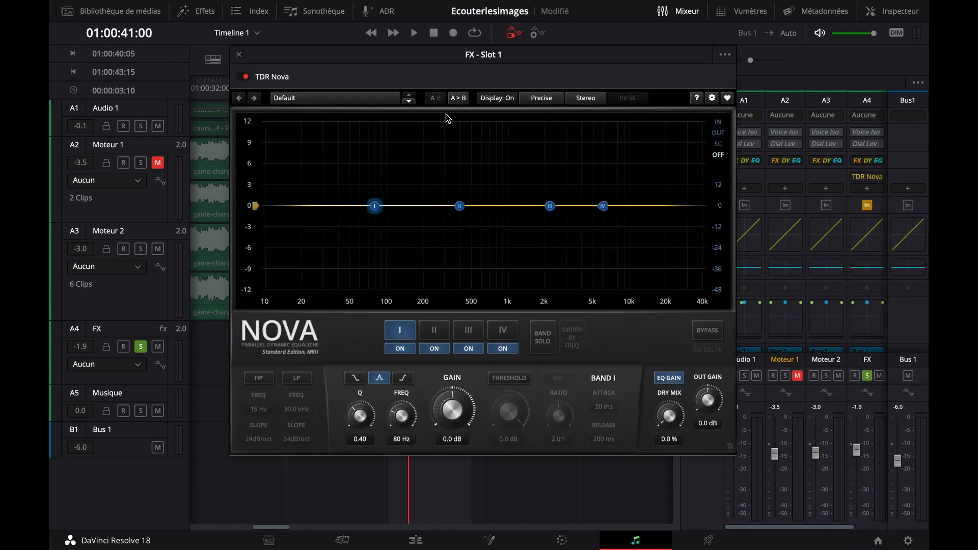
# Move the TDR Nova window clear of the mixer and listen to the soloed airstrike sound within the marked range
pyautogui.moveTo(556, 56); pyautogui.dragTo(453, 78)
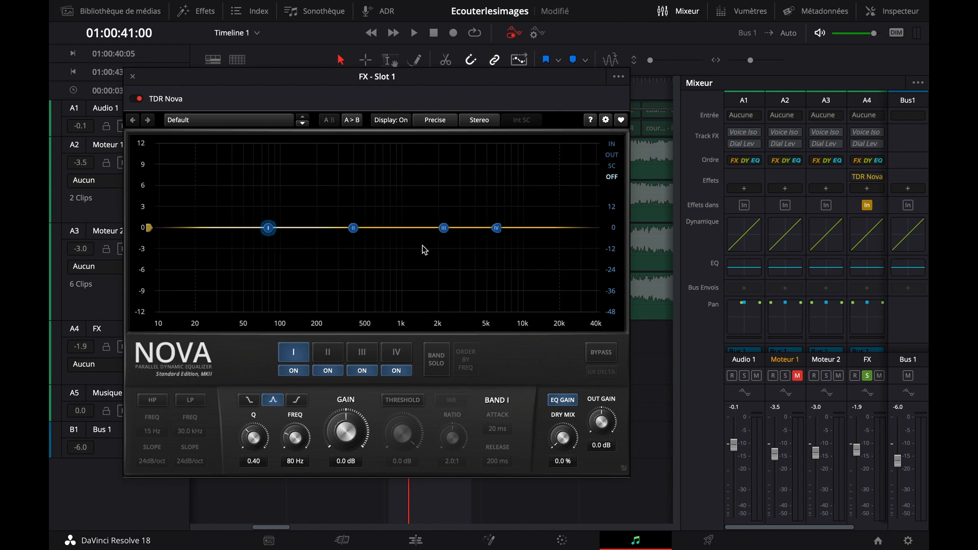
pyautogui.moveTo(487, 84); pyautogui.dragTo(527, 87)
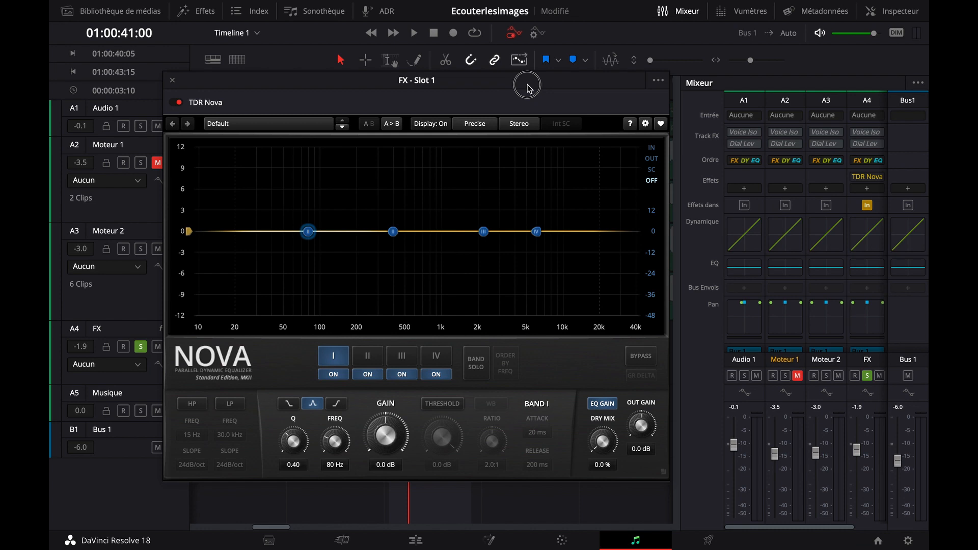
pyautogui.moveTo(527, 87)
pyautogui.mouseDown()
pyautogui.moveTo(671, 102)
pyautogui.moveTo(628, 90)
pyautogui.moveTo(512, 100)
pyautogui.mouseUp()
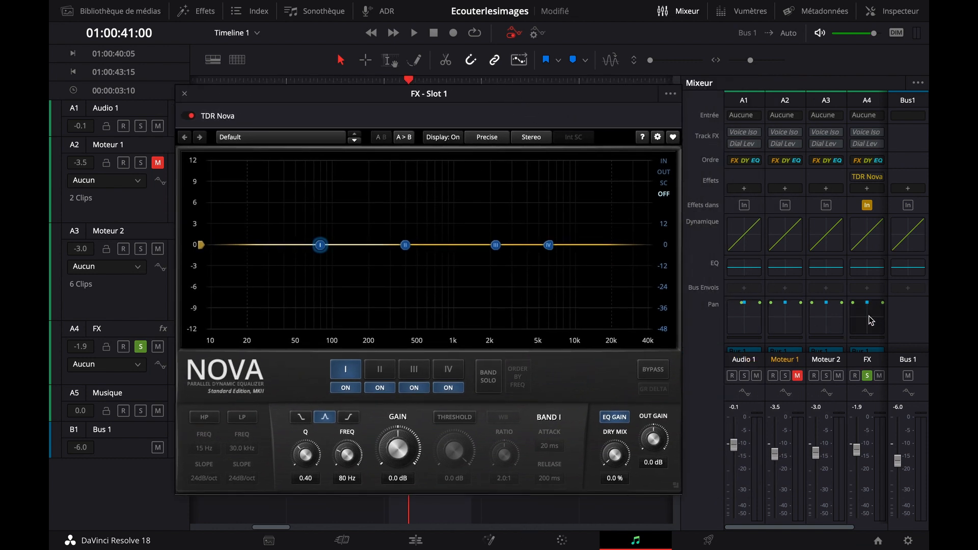
pyautogui.moveTo(386, 93); pyautogui.dragTo(347, 84)
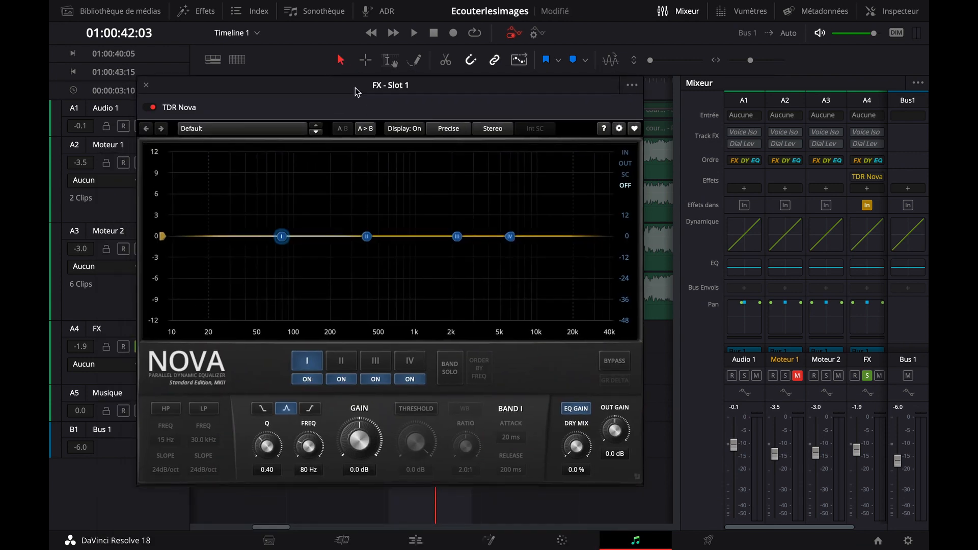
pyautogui.press('space')
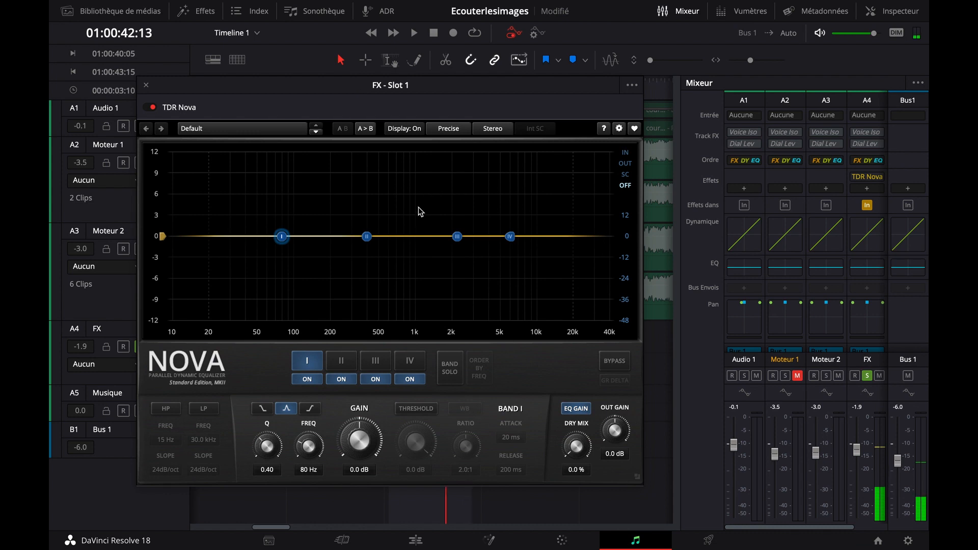
# Set TDR Nova's analyzer source to the input signal and play the airstrike sound to view its spectrum
pyautogui.rightClick(419, 211)
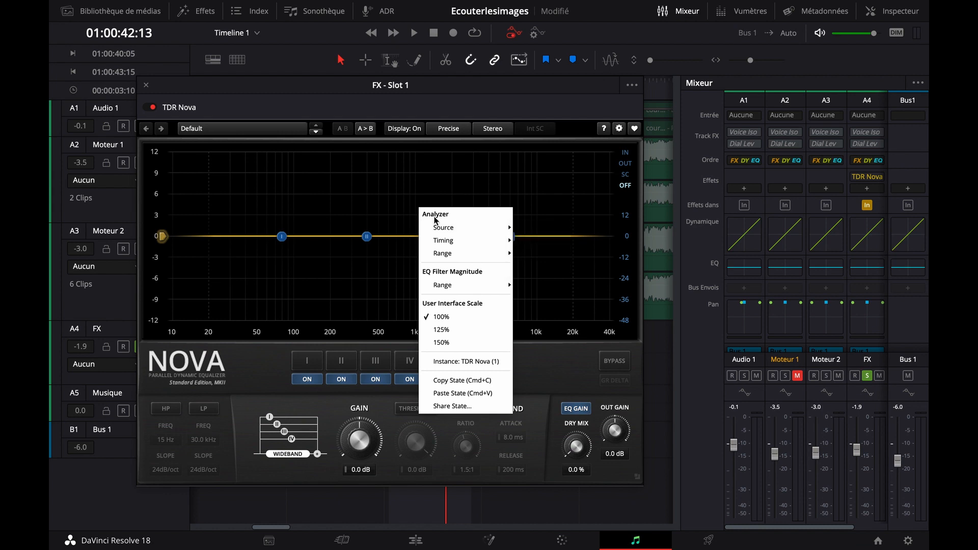
pyautogui.moveTo(446, 232)
pyautogui.click(547, 234)
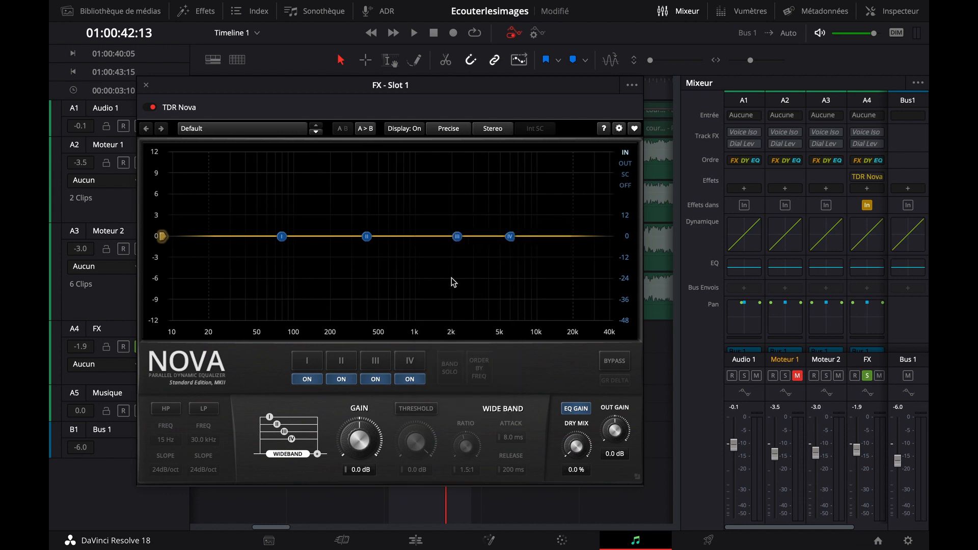
pyautogui.press('space')
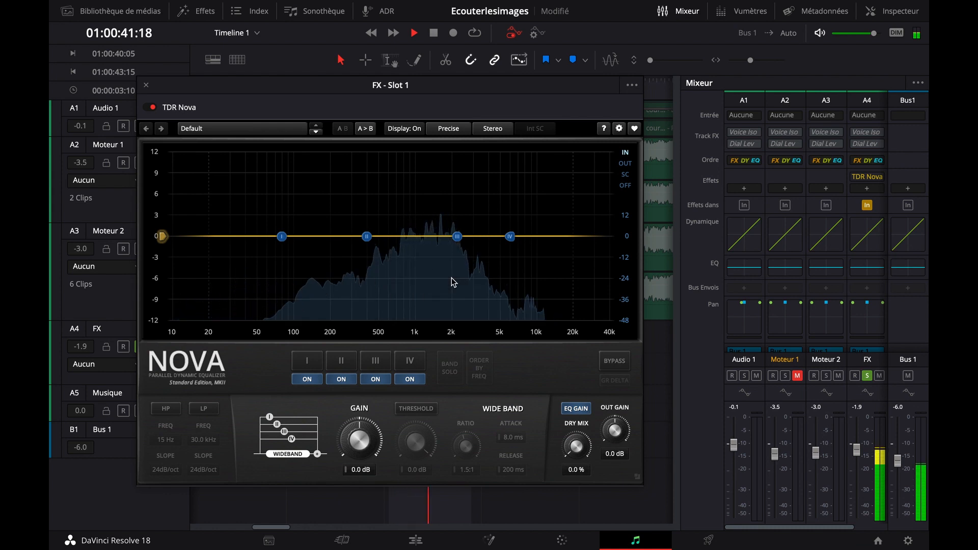
pyautogui.press('space')
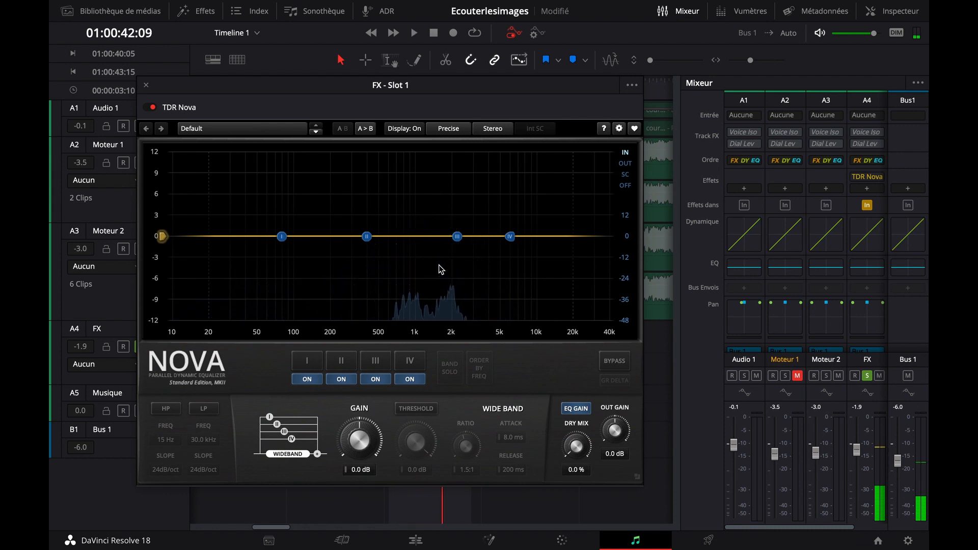
# Check the FX track's built-in equalizer during playback, close it, and reposition the TDR Nova window
pyautogui.doubleClick(871, 275)
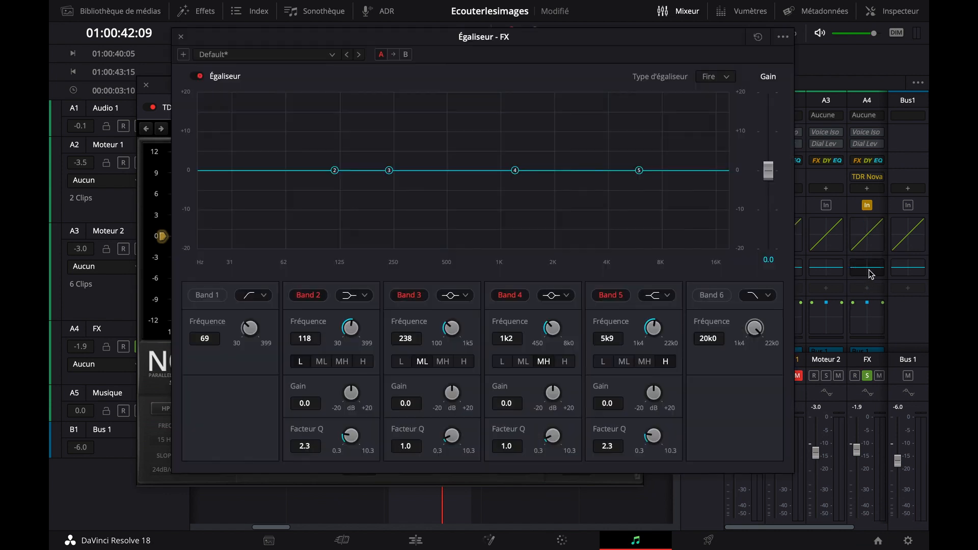
pyautogui.moveTo(476, 40); pyautogui.dragTo(415, 80)
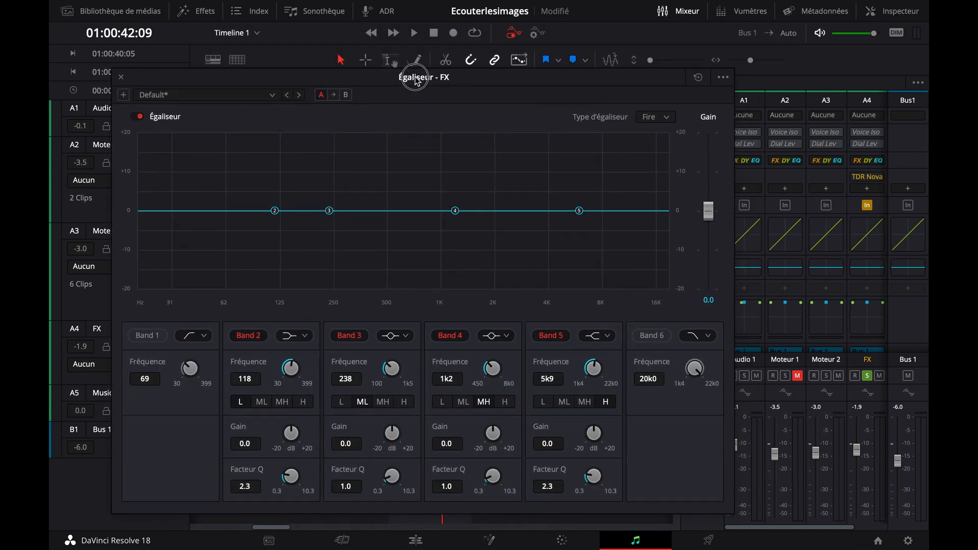
pyautogui.press('space')
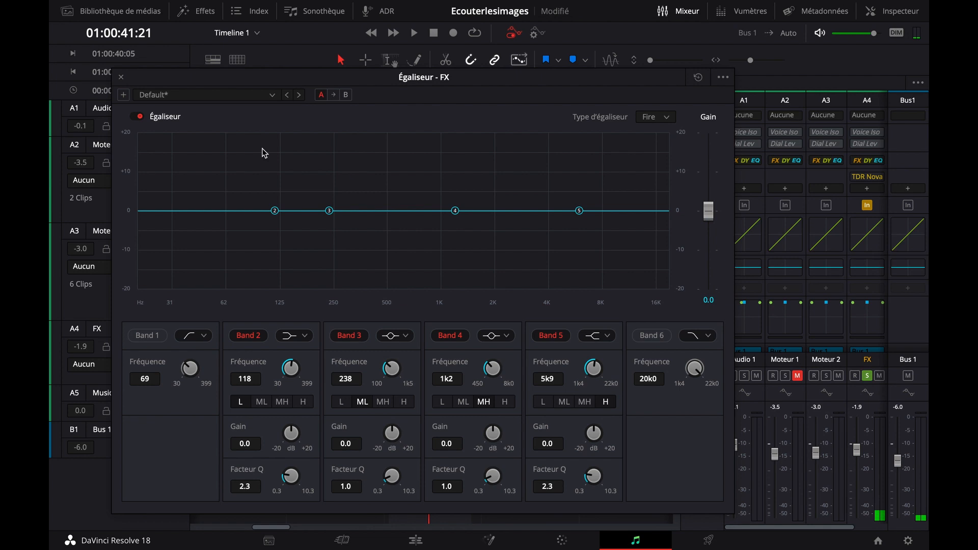
pyautogui.click(122, 78)
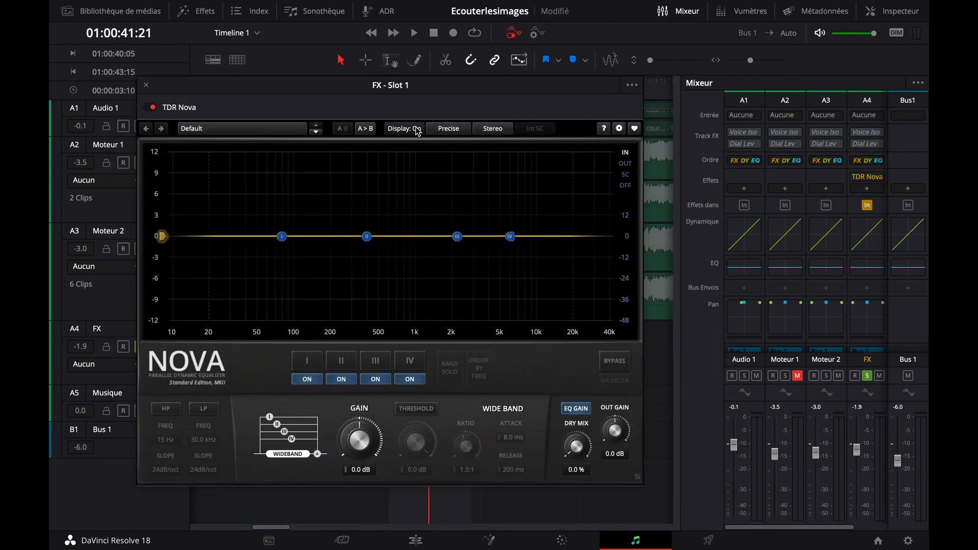
pyautogui.moveTo(436, 85); pyautogui.dragTo(549, 115)
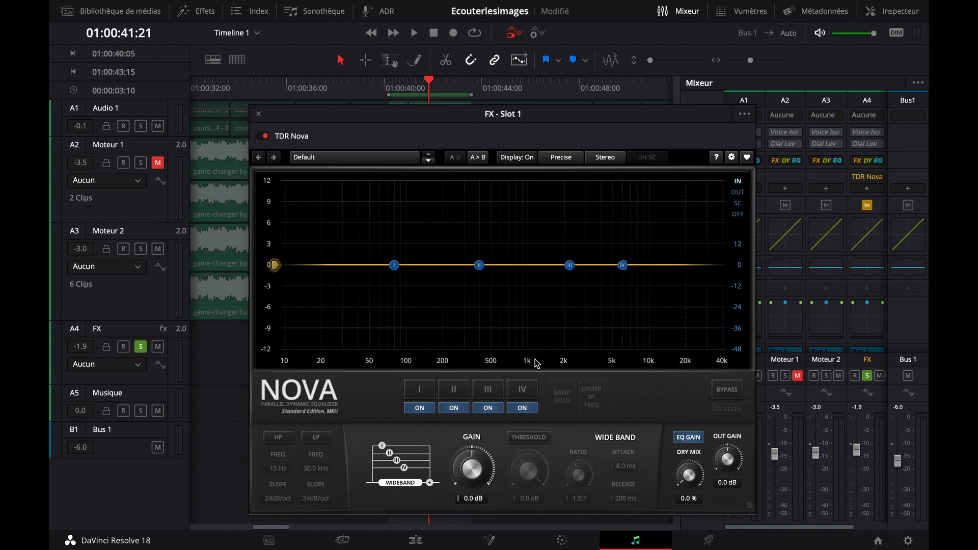
# Enable loop playback and play the soloed airstrike sound over the marked range to examine its spectrum in TDR Nova
pyautogui.moveTo(415, 115); pyautogui.dragTo(392, 96)
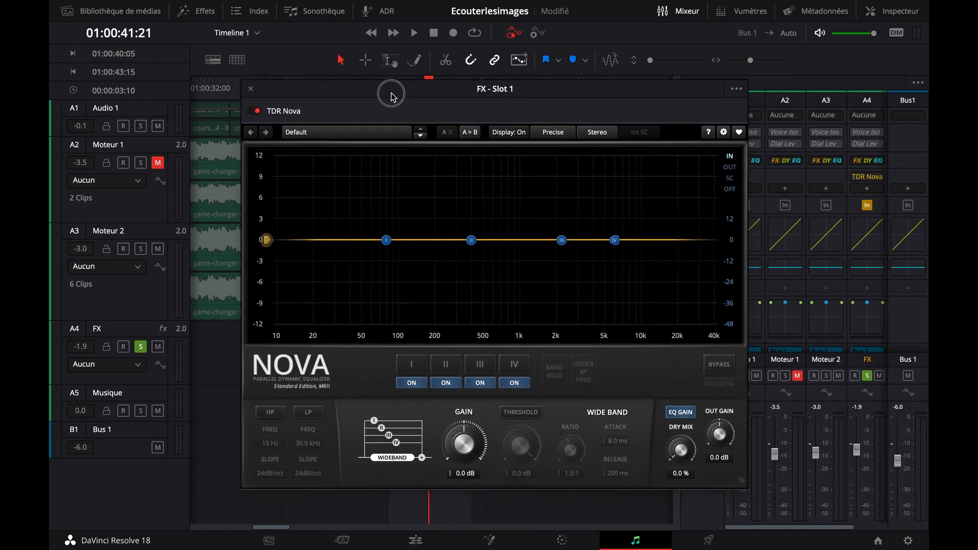
pyautogui.press('space')
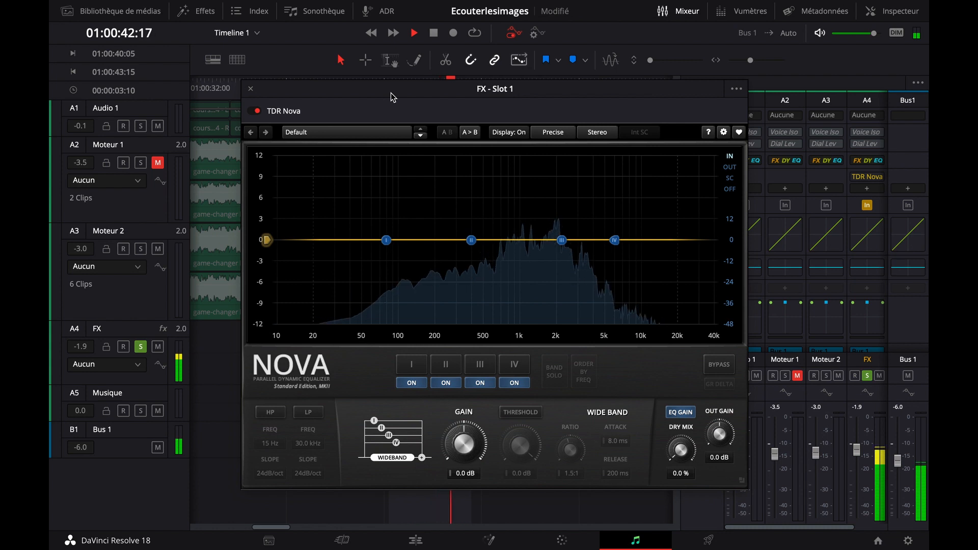
pyautogui.press('space')
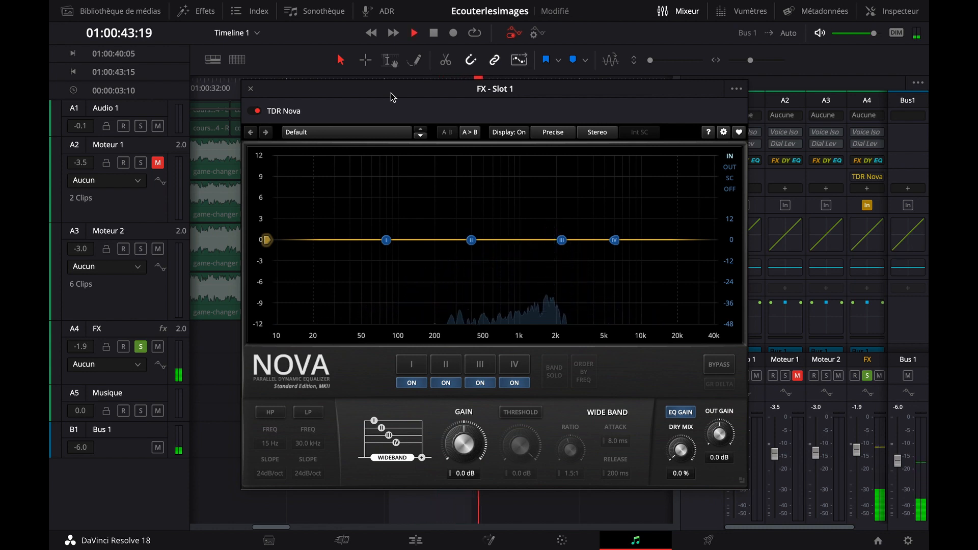
pyautogui.press('space')
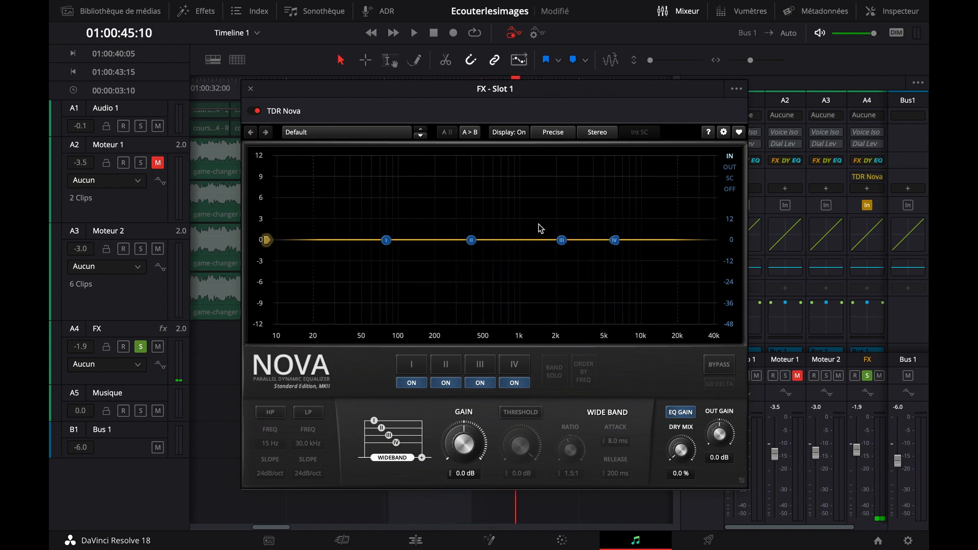
pyautogui.click(474, 33)
pyautogui.press('space')
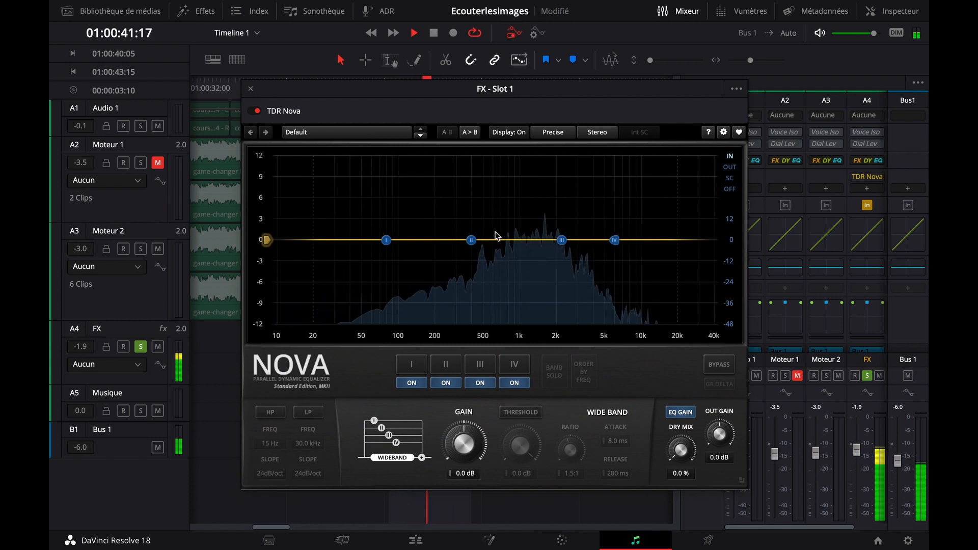
pyautogui.press('space')
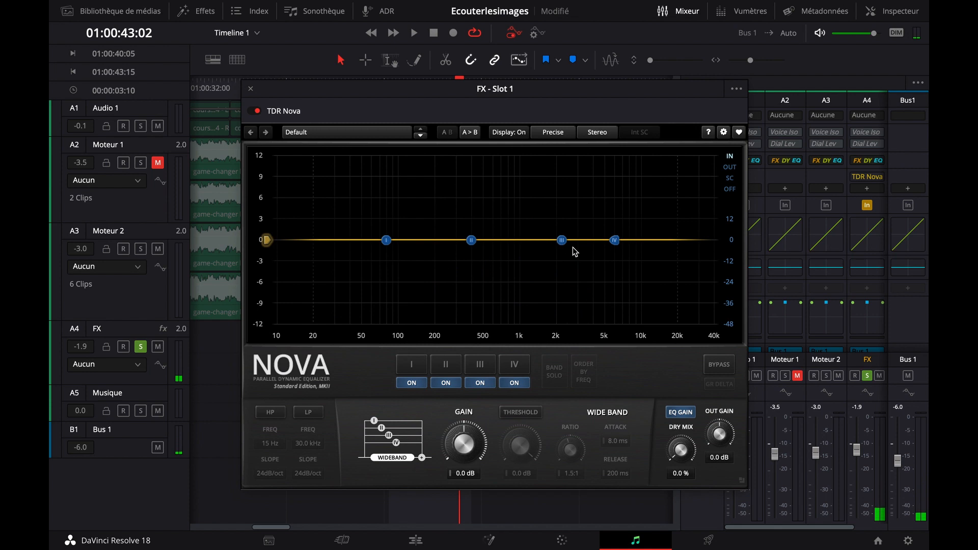
# Close the FX track's equalizer, unsolo the track, and place the playhead at 01:00:41:00
pyautogui.click(250, 89)
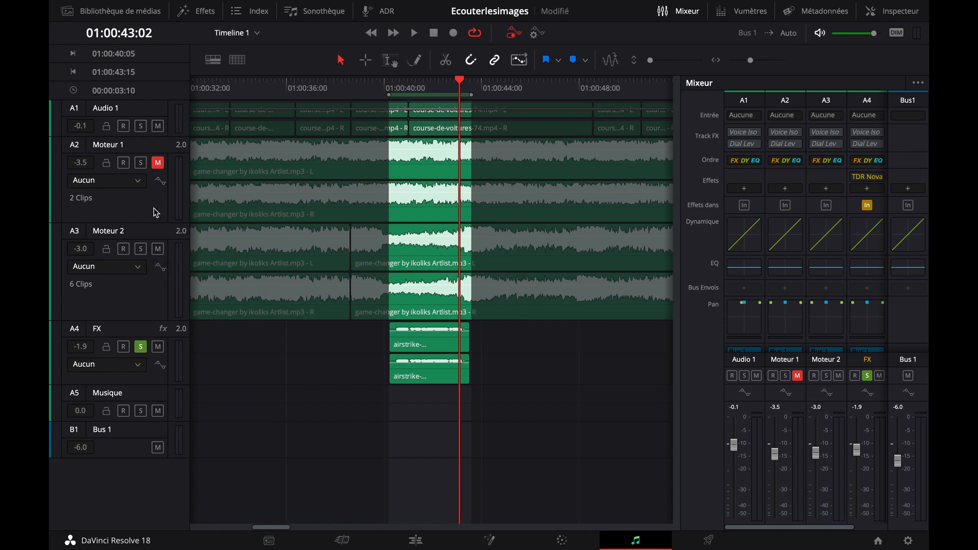
pyautogui.click(140, 346)
pyautogui.click(414, 88)
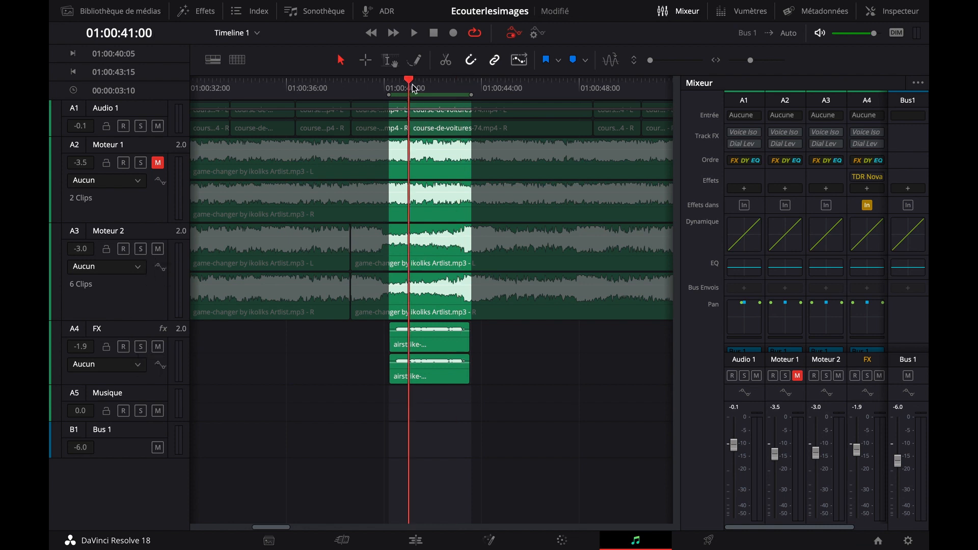
# Insert the VST equalizer TDR Nova on the Moteur 2 track
pyautogui.click(444, 261)
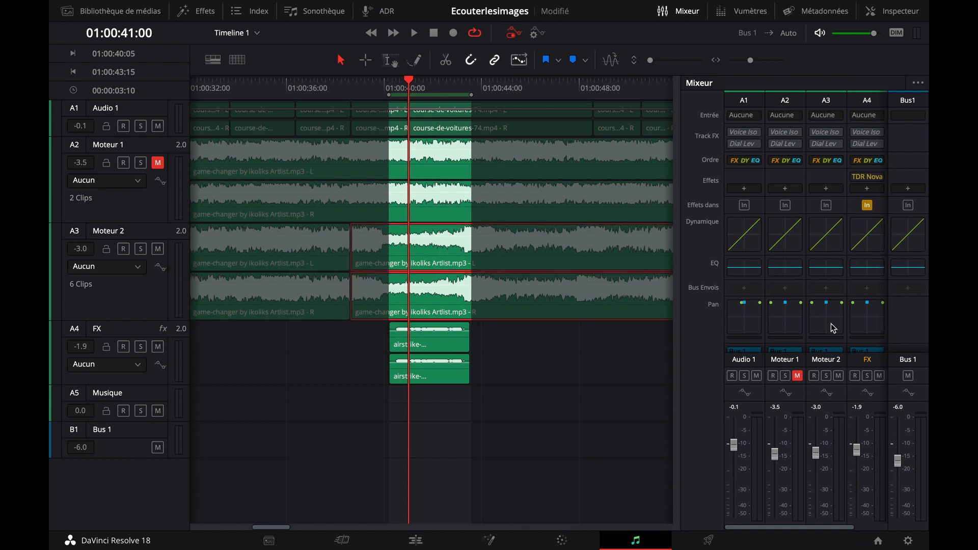
pyautogui.click(829, 188)
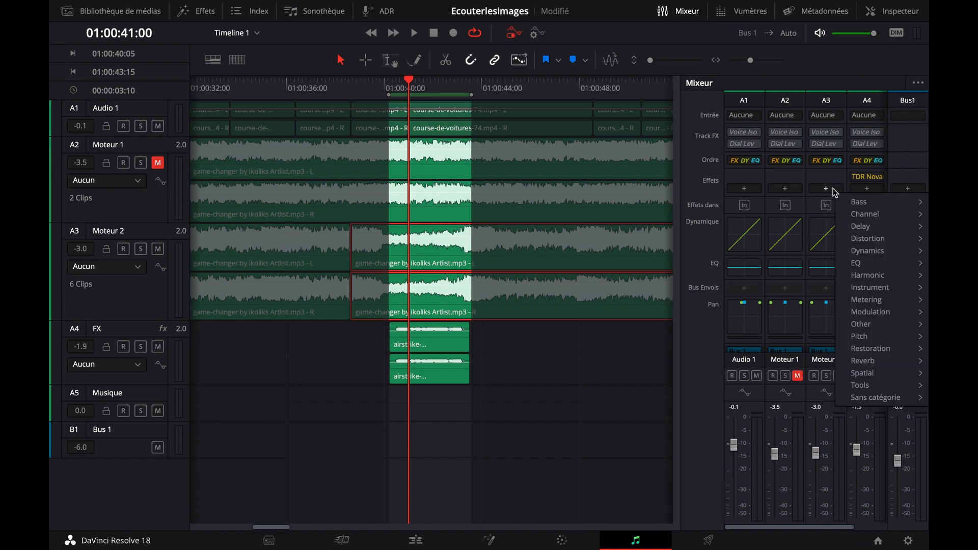
pyautogui.moveTo(893, 265)
pyautogui.moveTo(807, 269)
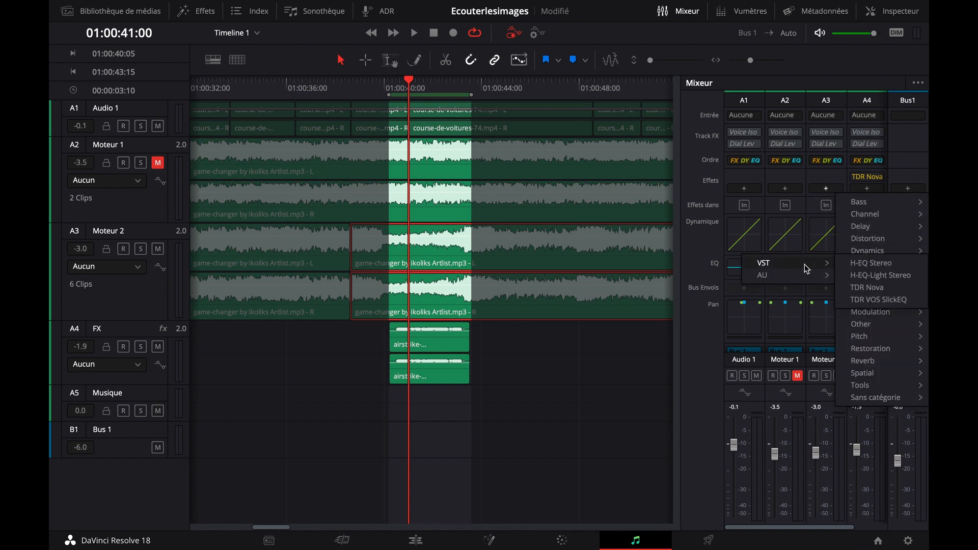
pyautogui.click(866, 289)
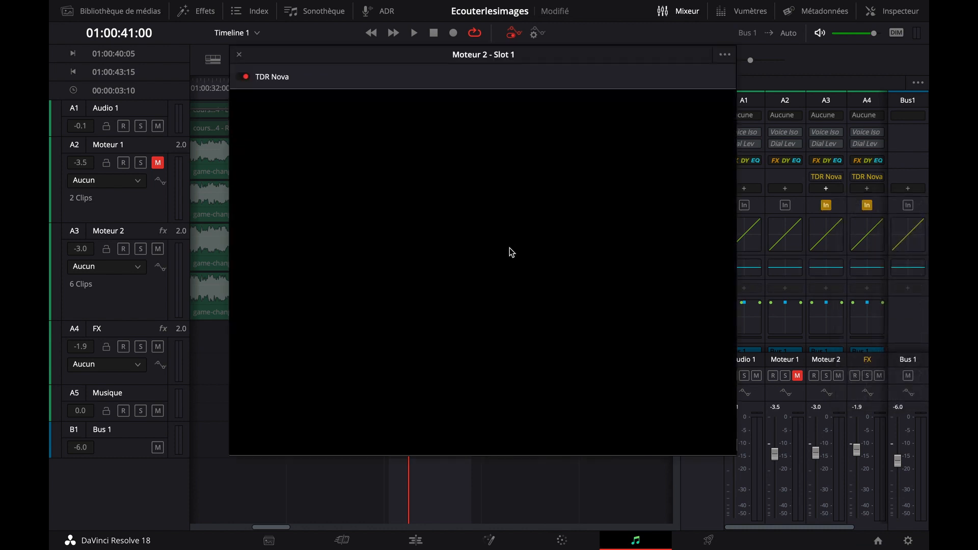
# Set the analyzer source to the input signal, then solo Moteur 2 and play it to view its spectrum
pyautogui.rightClick(500, 239)
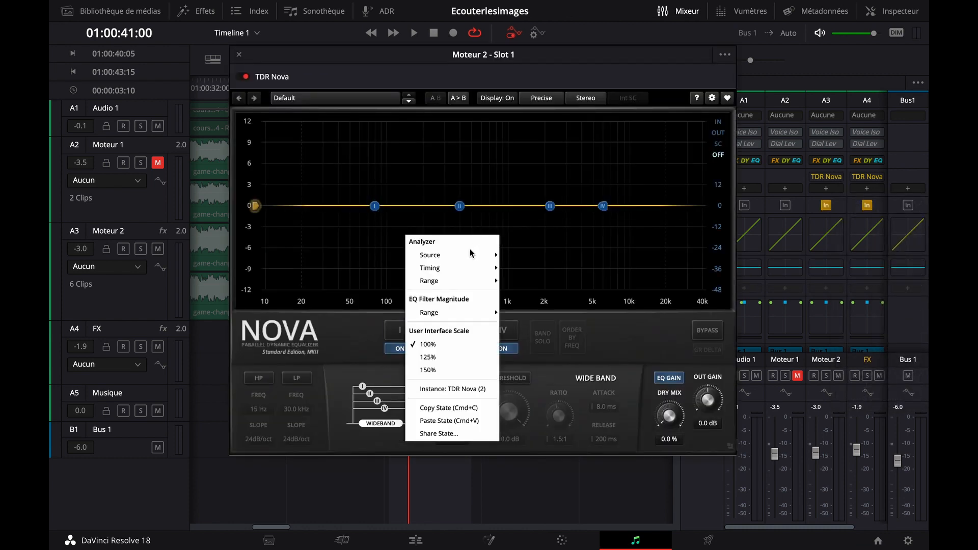
pyautogui.click(528, 256)
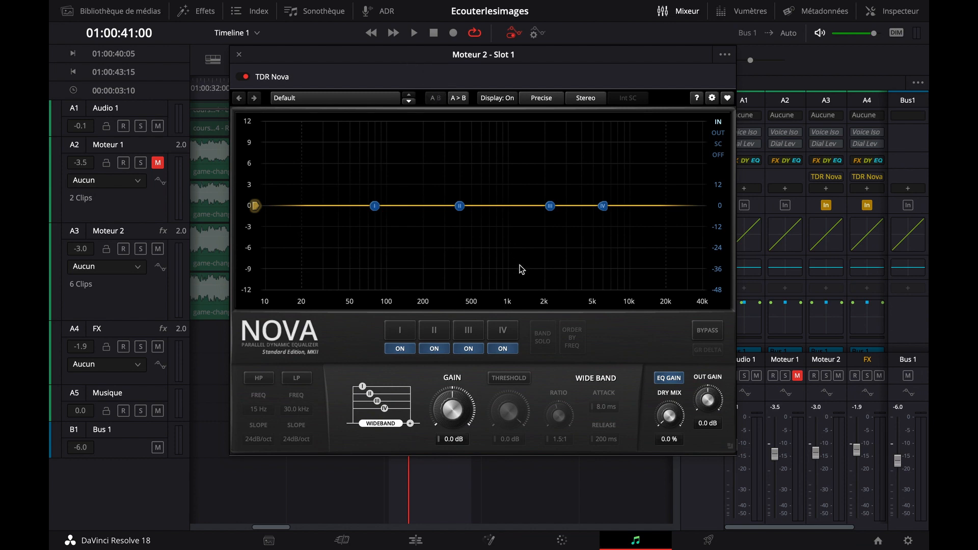
pyautogui.click(141, 249)
pyautogui.press('space')
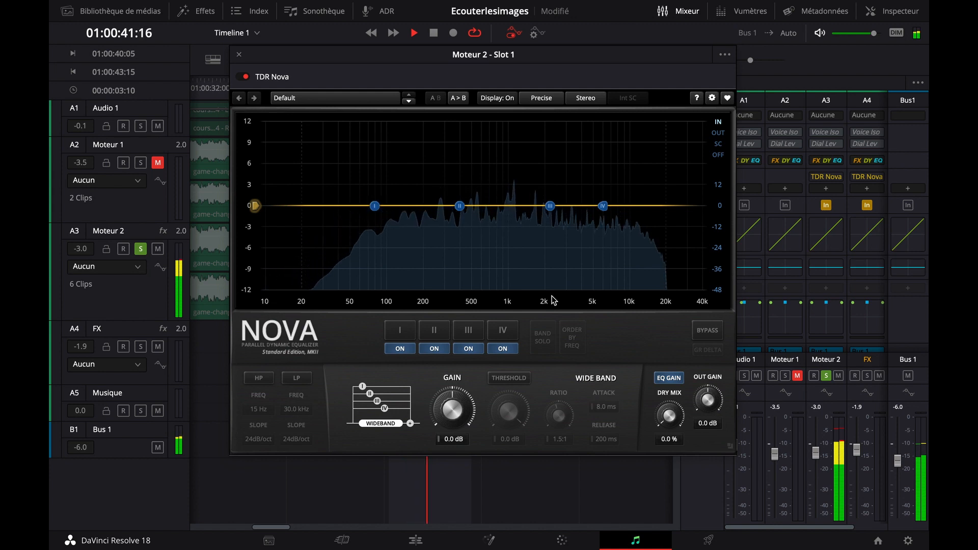
pyautogui.press('space')
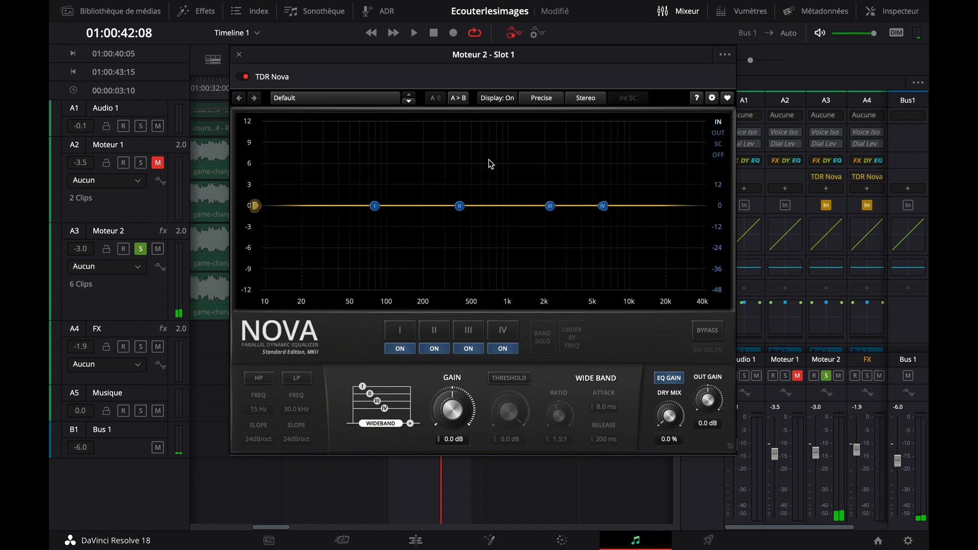
# Cut band III of the Moteur 2 equalizer to about -3.0 dB at 1457 Hz while listening to the looped range
pyautogui.click(550, 206)
pyautogui.moveTo(551, 209); pyautogui.dragTo(529, 227)
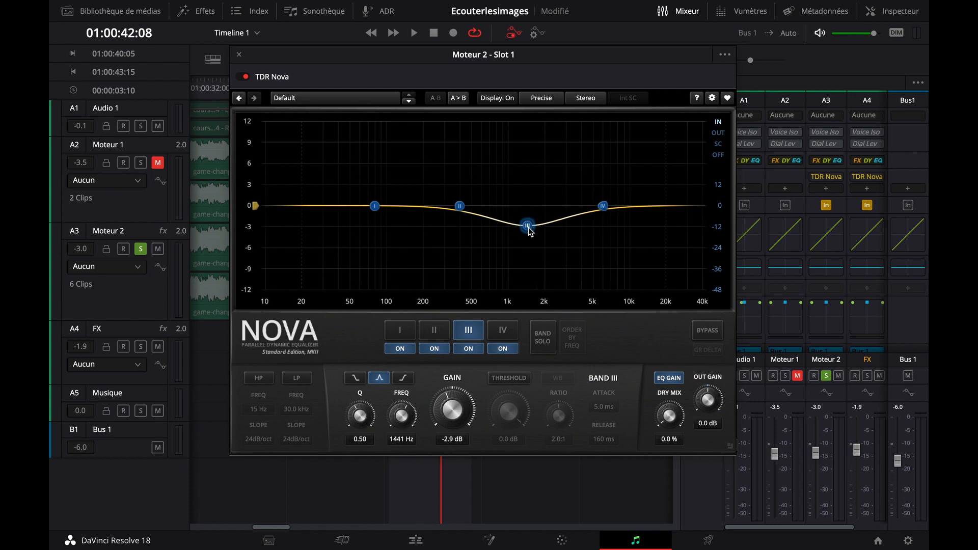
pyautogui.press('space')
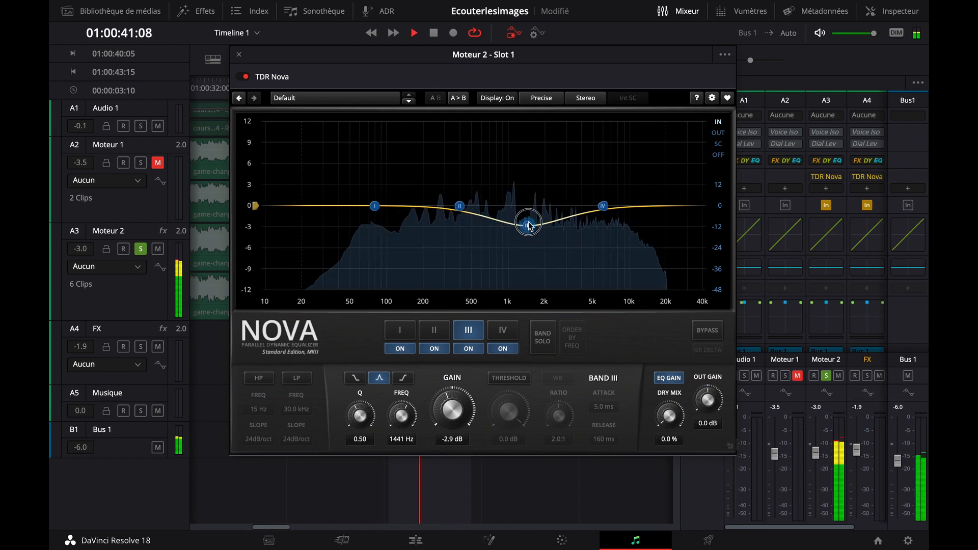
pyautogui.moveTo(530, 229)
pyautogui.mouseDown()
pyautogui.moveTo(527, 210)
pyautogui.moveTo(531, 231)
pyautogui.mouseUp()
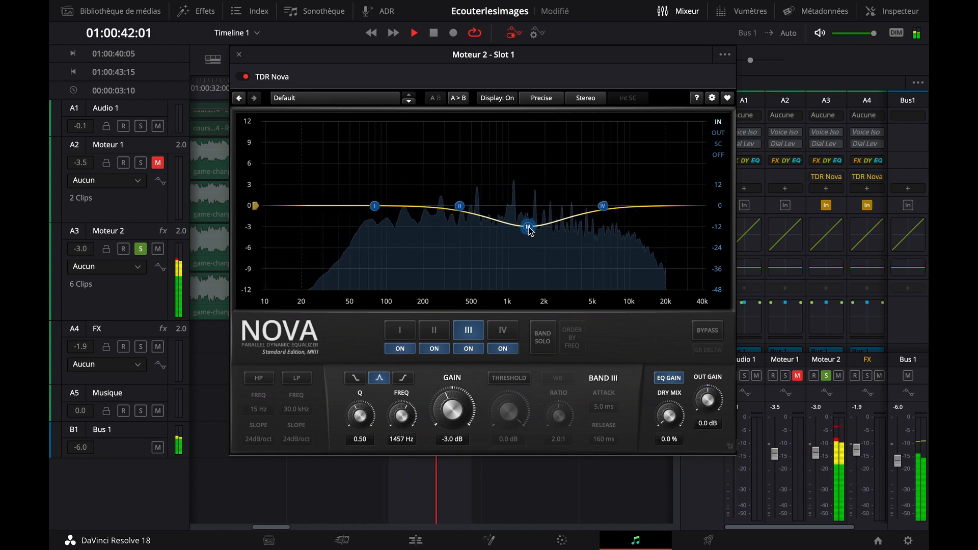
pyautogui.press('space')
# Open TDR Nova on the FX track beside the Moteur 2 equalizer and boost band III to about 2.0 dB at 1392 Hz
pyautogui.moveTo(342, 54); pyautogui.dragTo(203, 41)
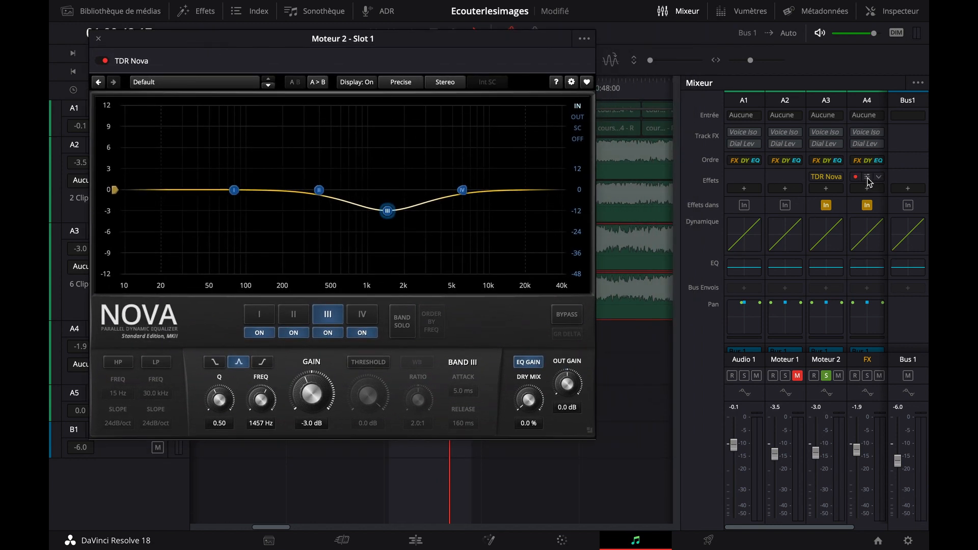
pyautogui.click(867, 178)
pyautogui.moveTo(502, 95); pyautogui.dragTo(664, 109)
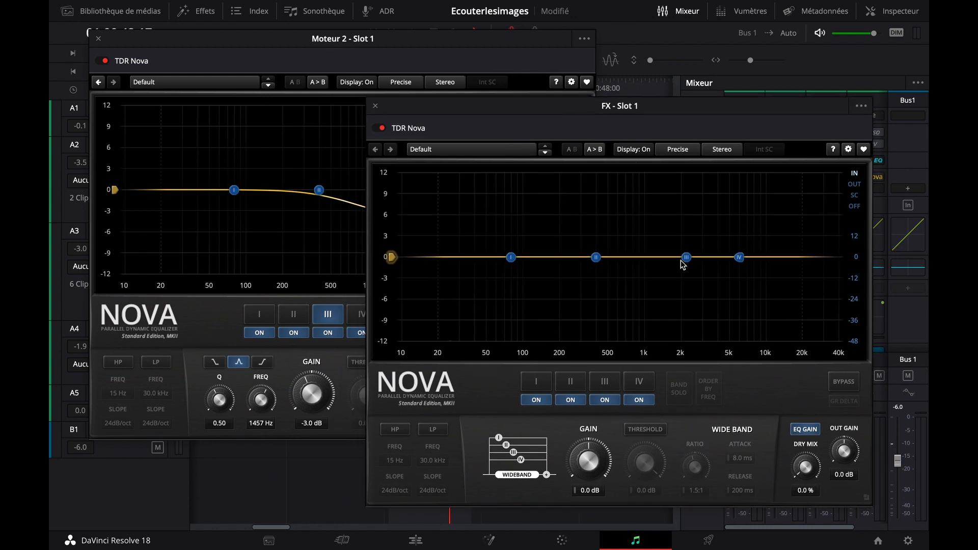
pyautogui.moveTo(687, 260); pyautogui.dragTo(664, 247)
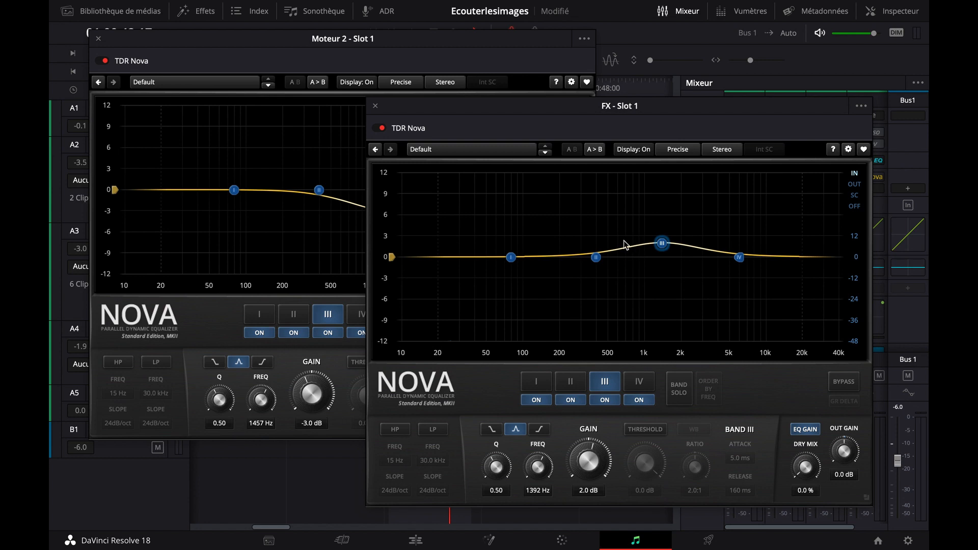
# Bring the Moteur 2 equalizer forward, unsolo the track, and listen to the marked range from its start with both equalizers active
pyautogui.click(251, 53)
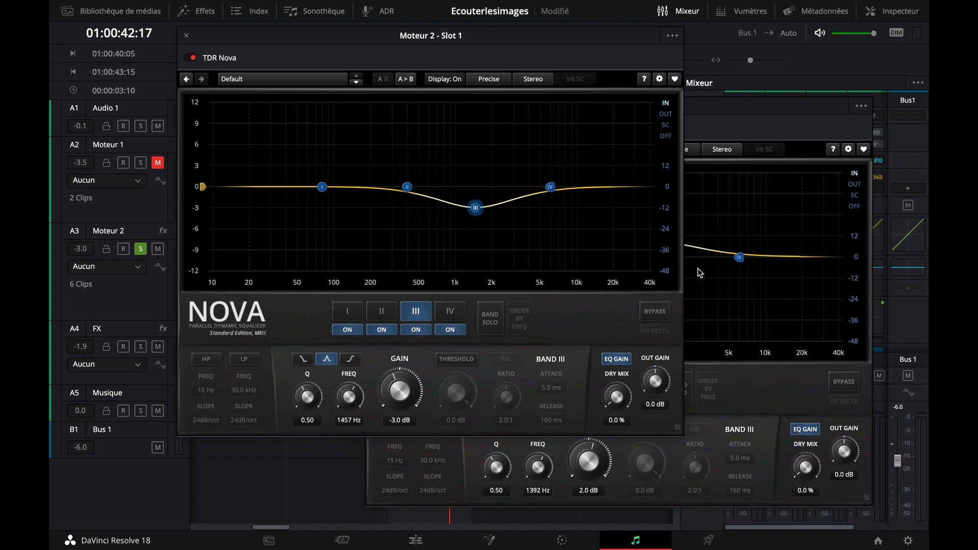
pyautogui.click(140, 249)
pyautogui.press('space')
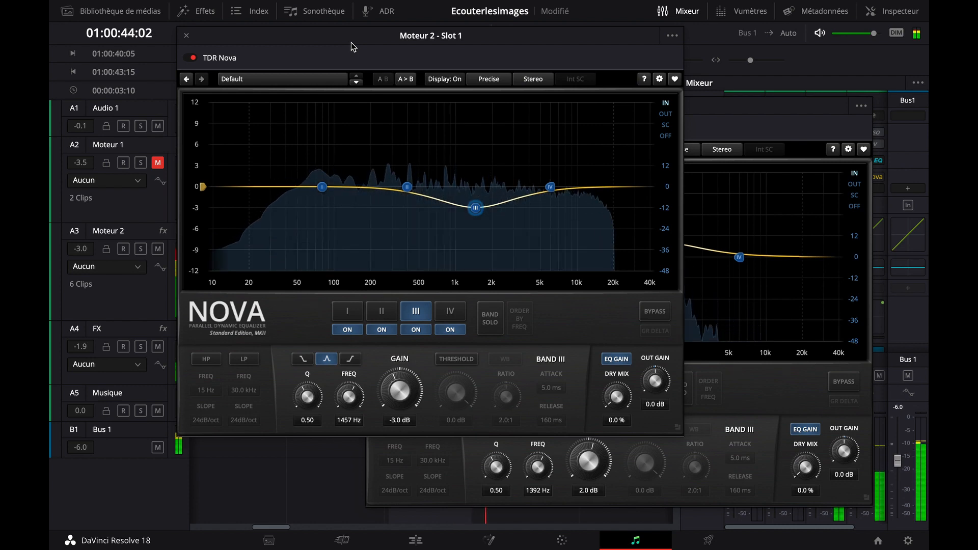
pyautogui.press('space')
pyautogui.hotkey('shift', 'i')
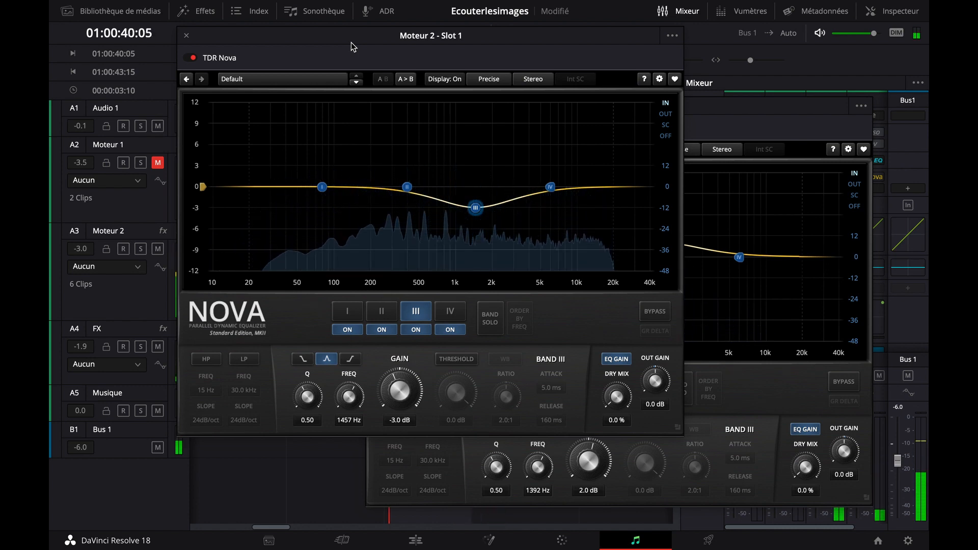
pyautogui.press('space')
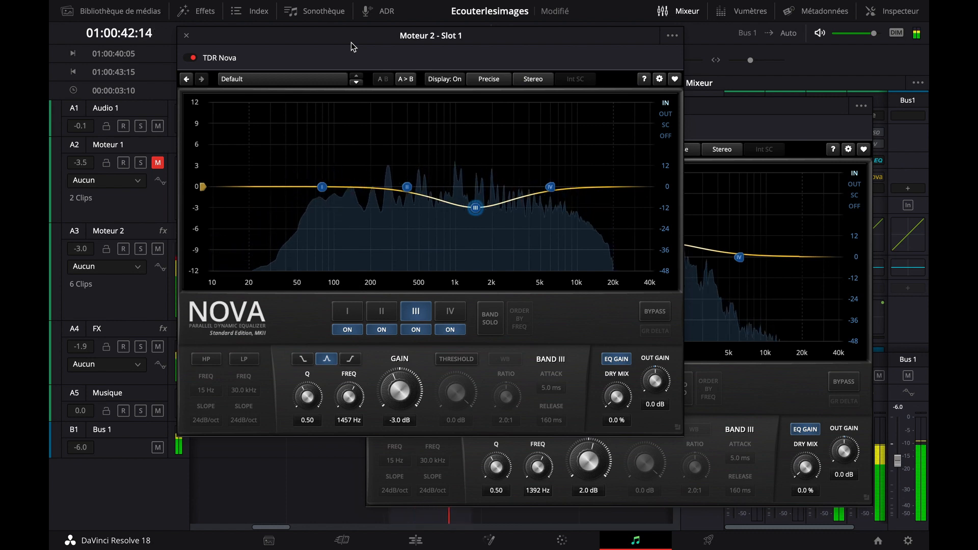
pyautogui.press('space')
# Turn off TDR Nova on both the Moteur 2 and FX tracks and play the marked range without equalization
pyautogui.moveTo(349, 34); pyautogui.dragTo(421, 169)
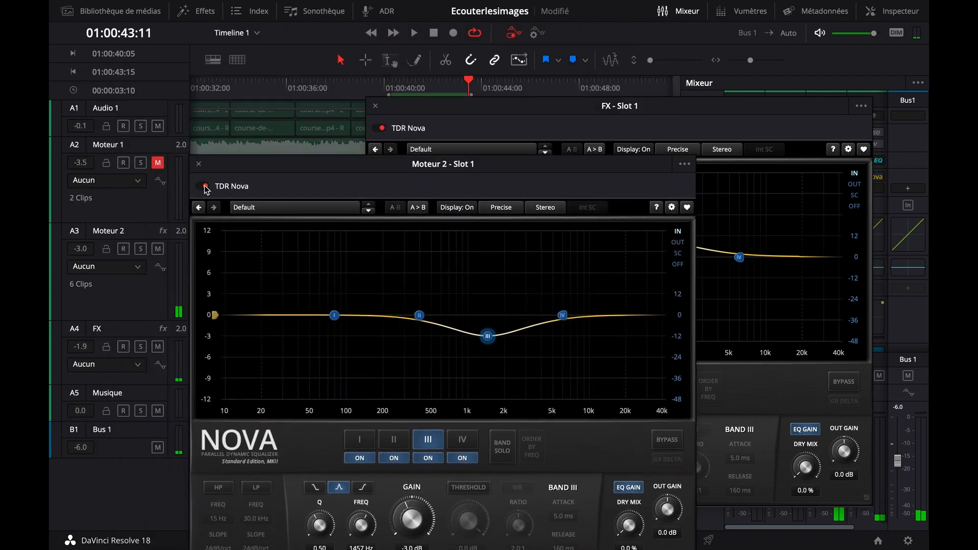
pyautogui.click(206, 187)
pyautogui.click(378, 129)
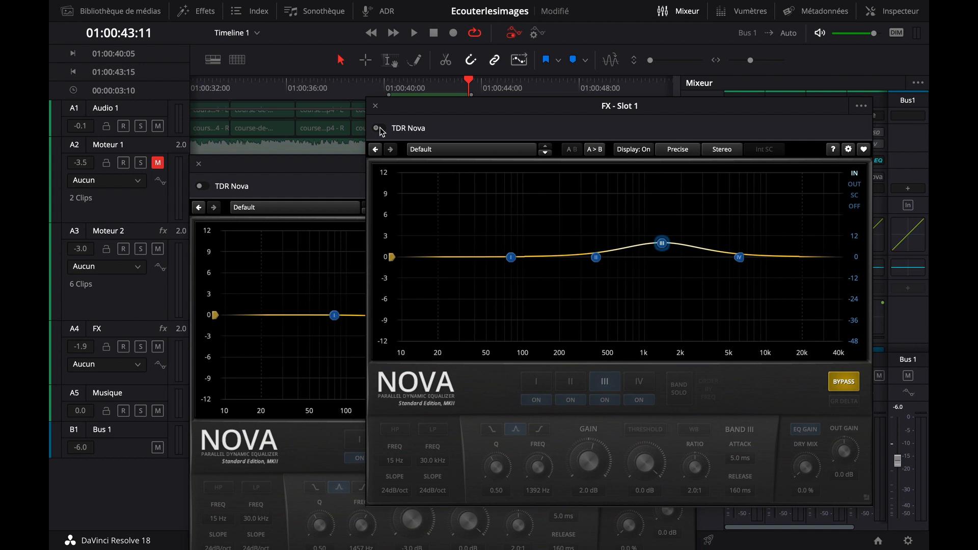
pyautogui.click(205, 186)
pyautogui.press('space')
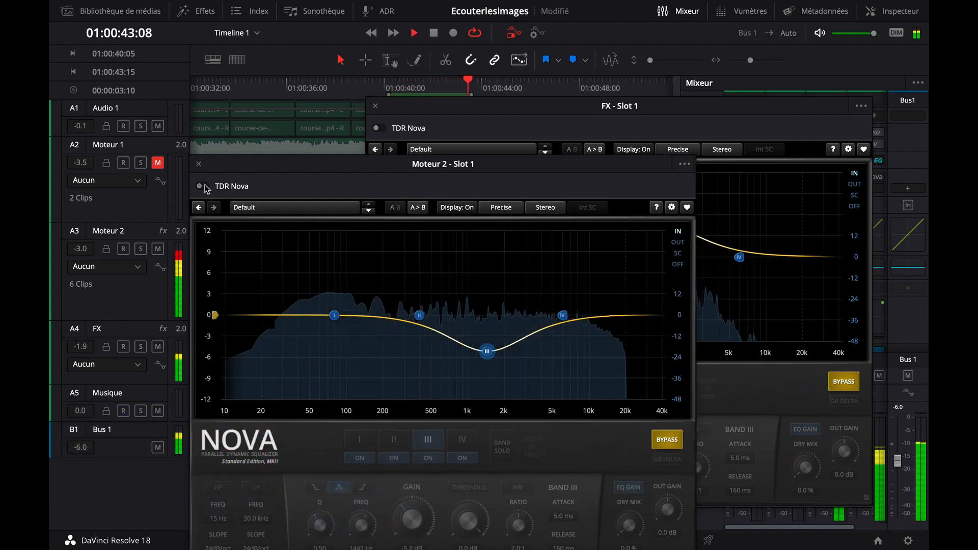
# Compare the looped range with both TDR Nova equalizers on and off, leaving them switched off
pyautogui.click(205, 186)
pyautogui.click(378, 128)
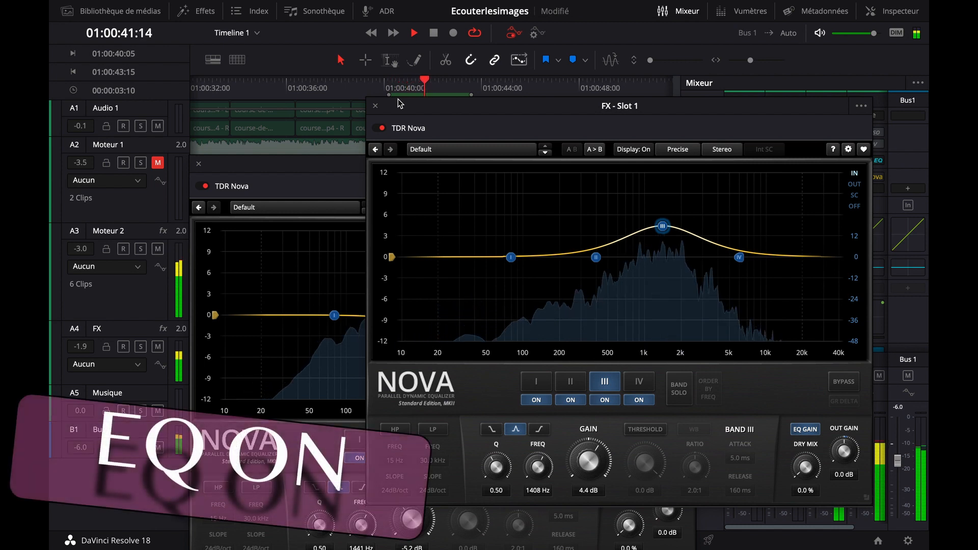
pyautogui.click(204, 185)
pyautogui.press('space')
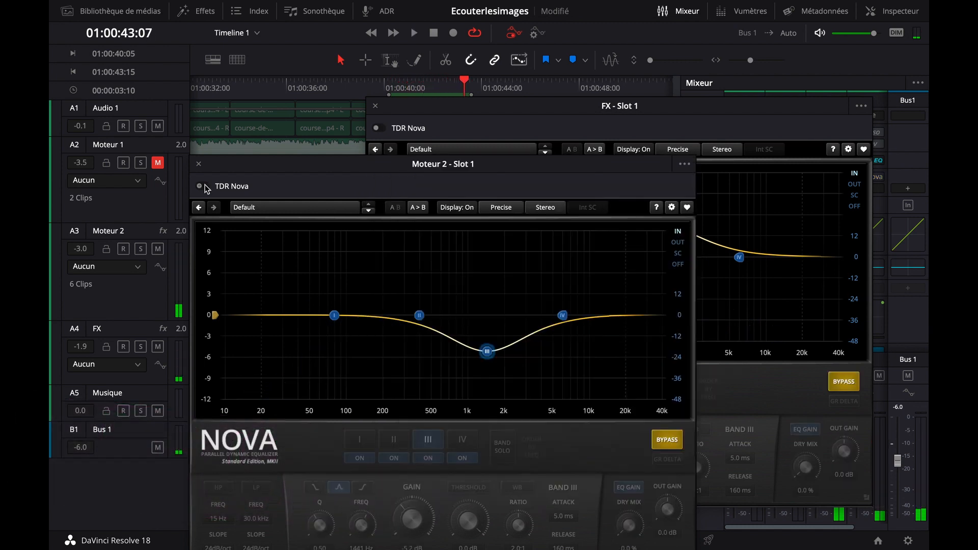
pyautogui.press('space')
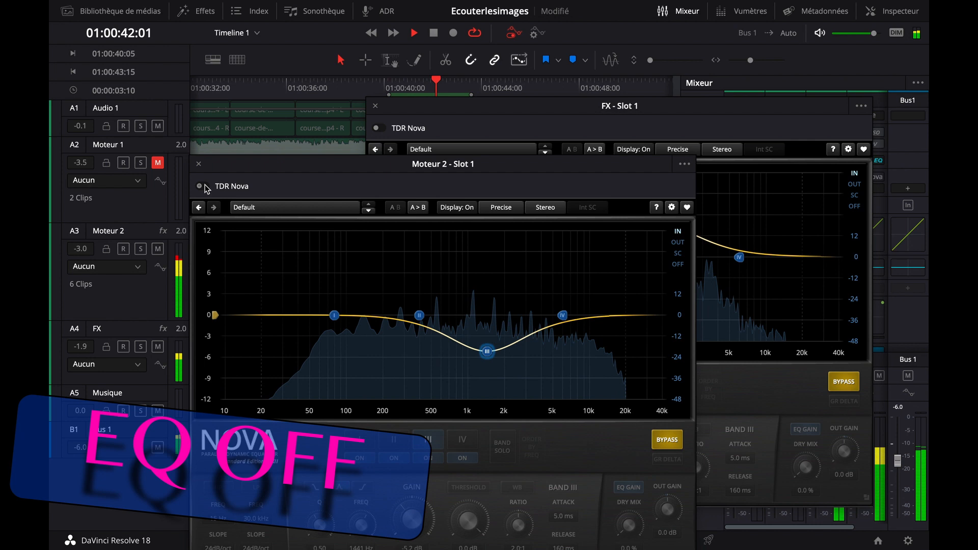
pyautogui.click(205, 185)
pyautogui.click(400, 103)
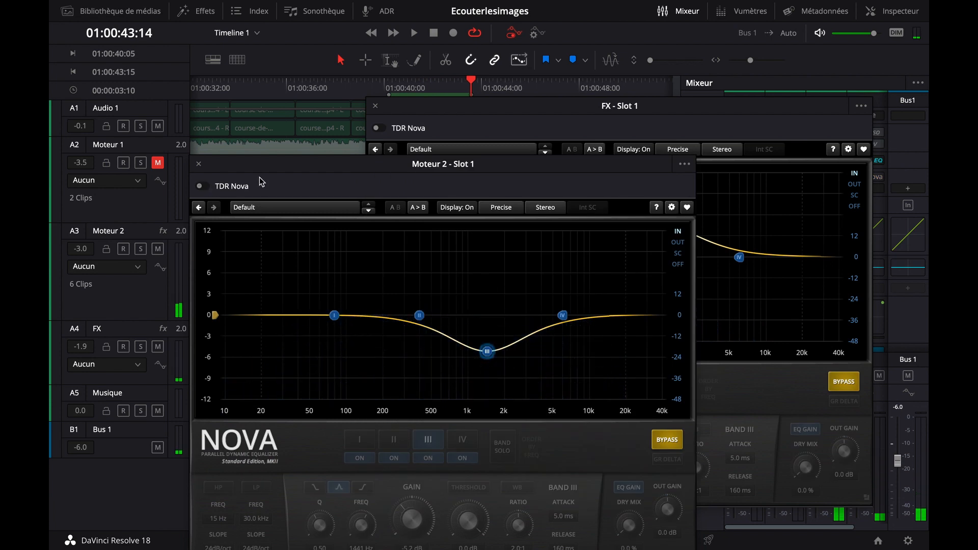
# Close the TDR Nova windows of the Moteur 2 and FX tracks
pyautogui.moveTo(283, 169); pyautogui.dragTo(250, 158)
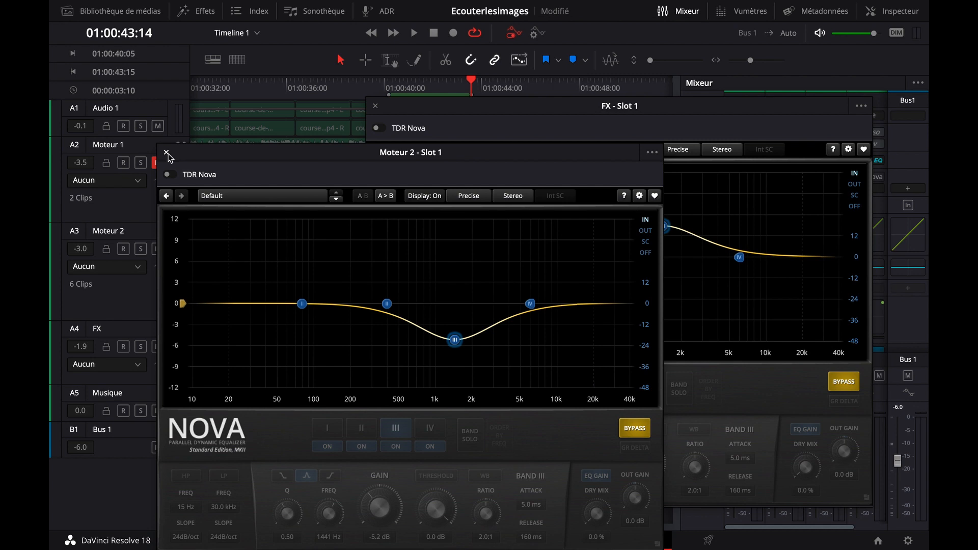
pyautogui.click(167, 152)
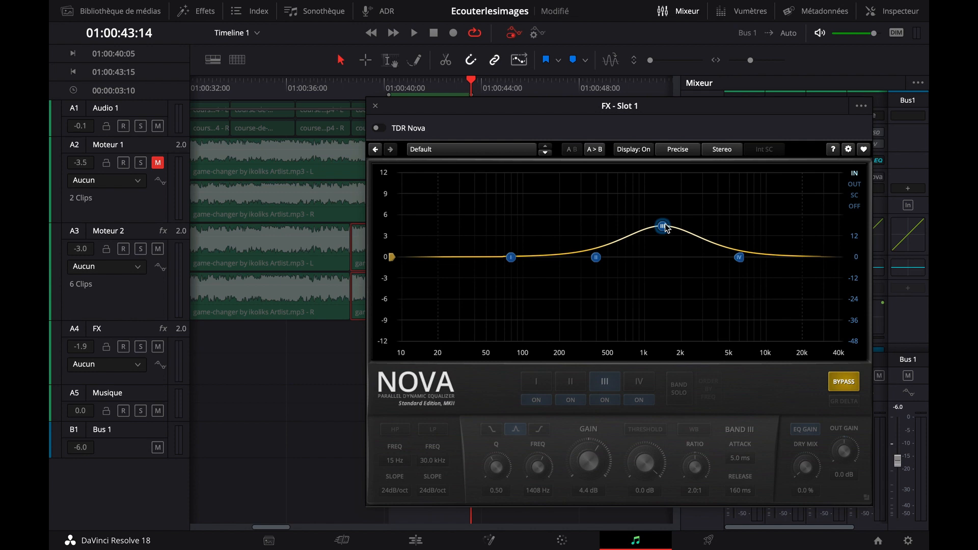
pyautogui.click(375, 107)
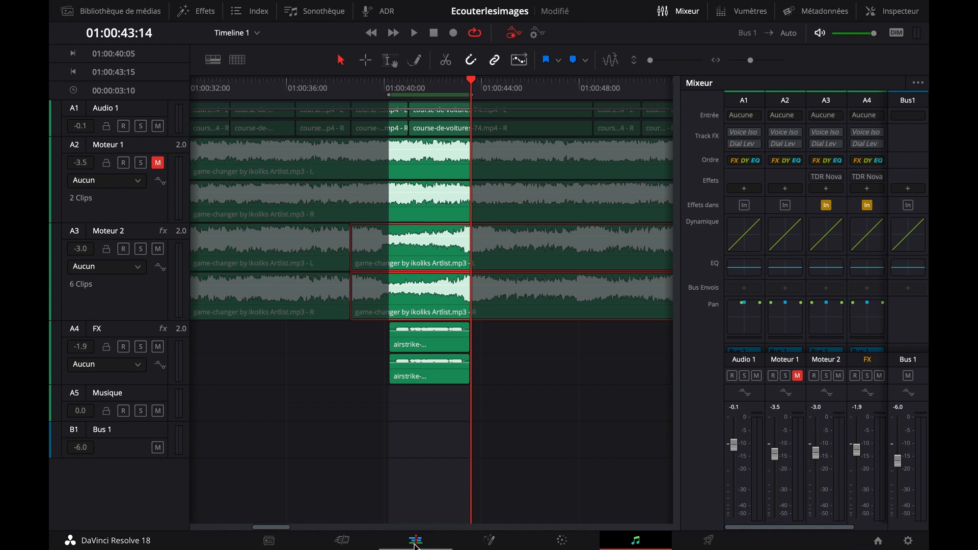
# Switch to the Edit page and play the race video full screen from its beginning to review the final mix
pyautogui.click(415, 541)
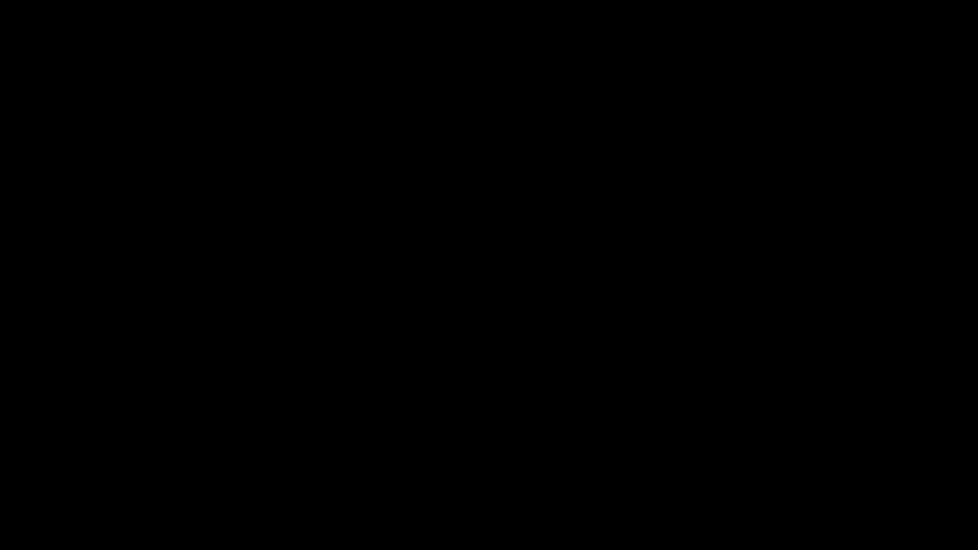
pyautogui.moveTo(515, 352)
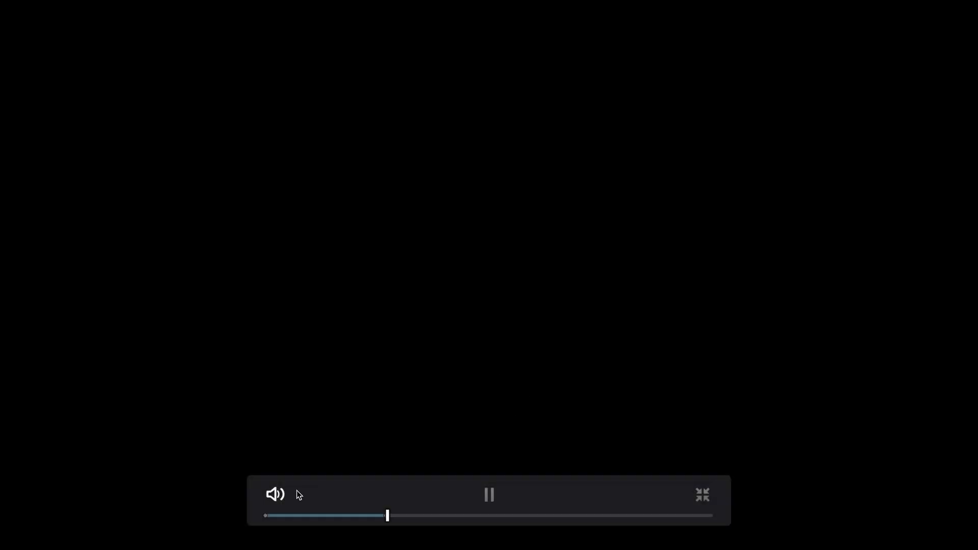
pyautogui.click(269, 514)
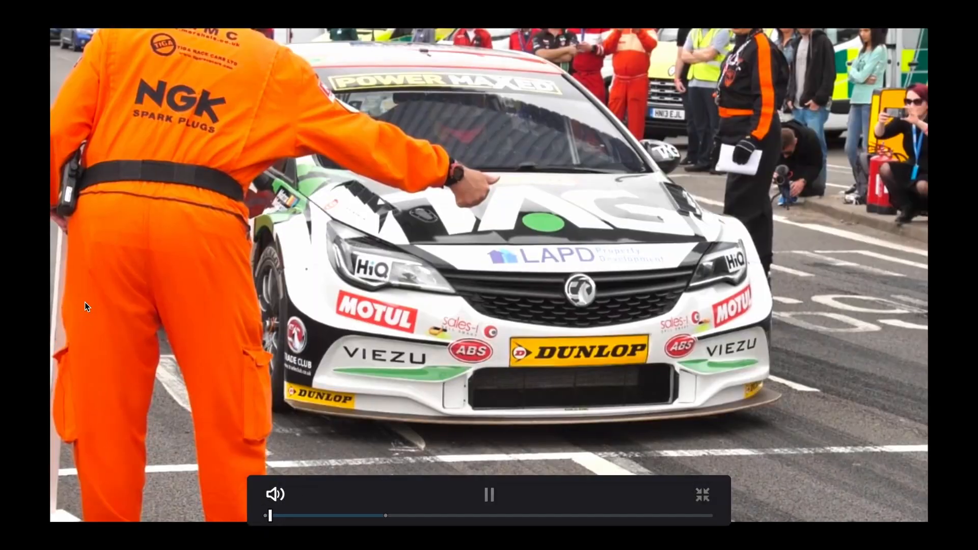